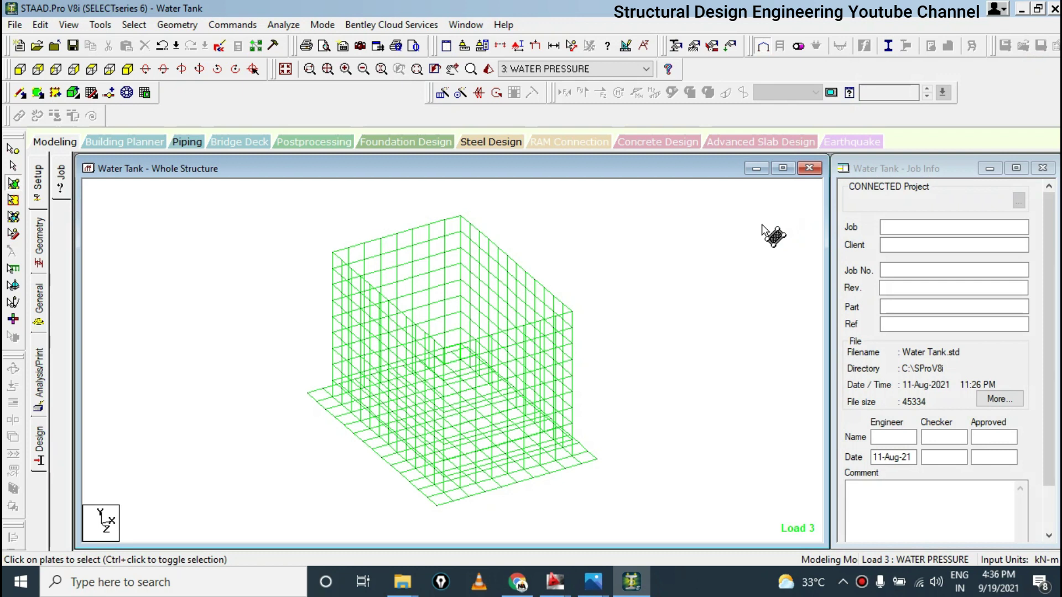
# View the tank from the front, select the top row of wall plates, and clear the selection
pyautogui.click(22, 69)
pyautogui.moveTo(299, 224); pyautogui.dragTo(593, 266)
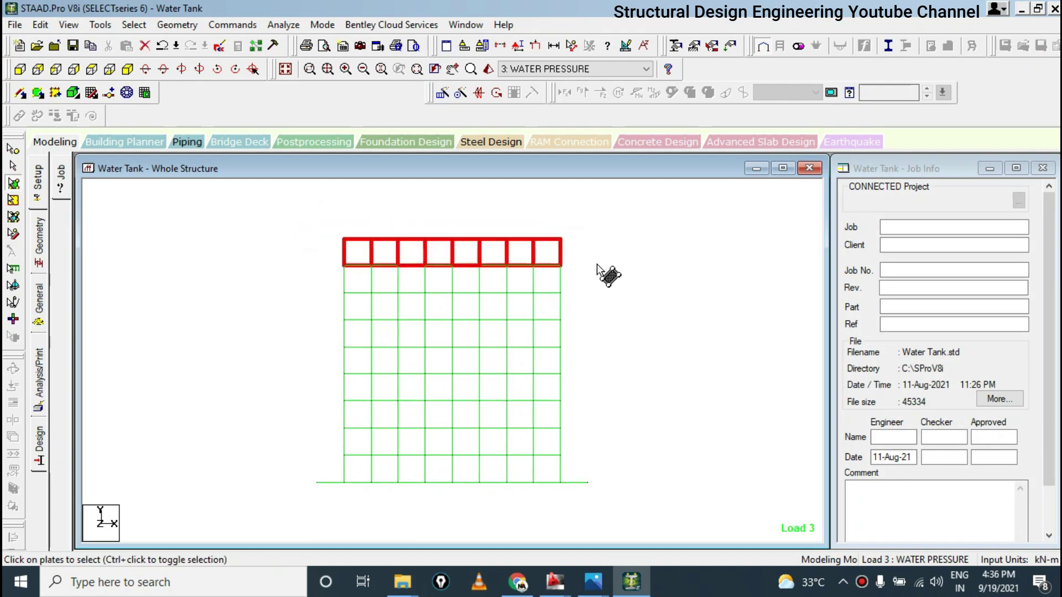
pyautogui.click(596, 264)
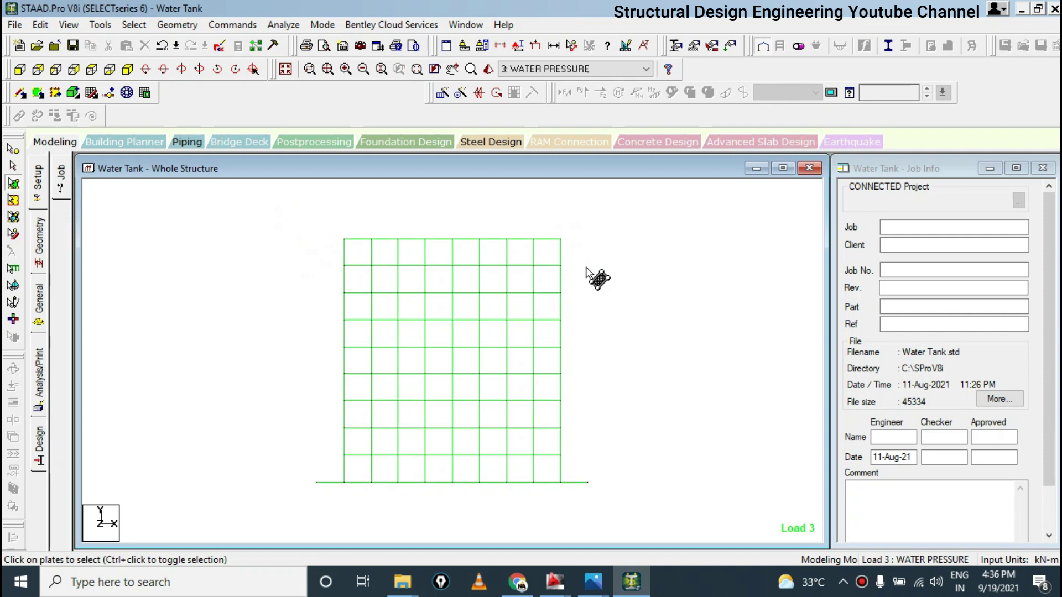
# Show the plate properties and inspect the tank in an enlarged, rotated 3D rendering
pyautogui.click(37, 289)
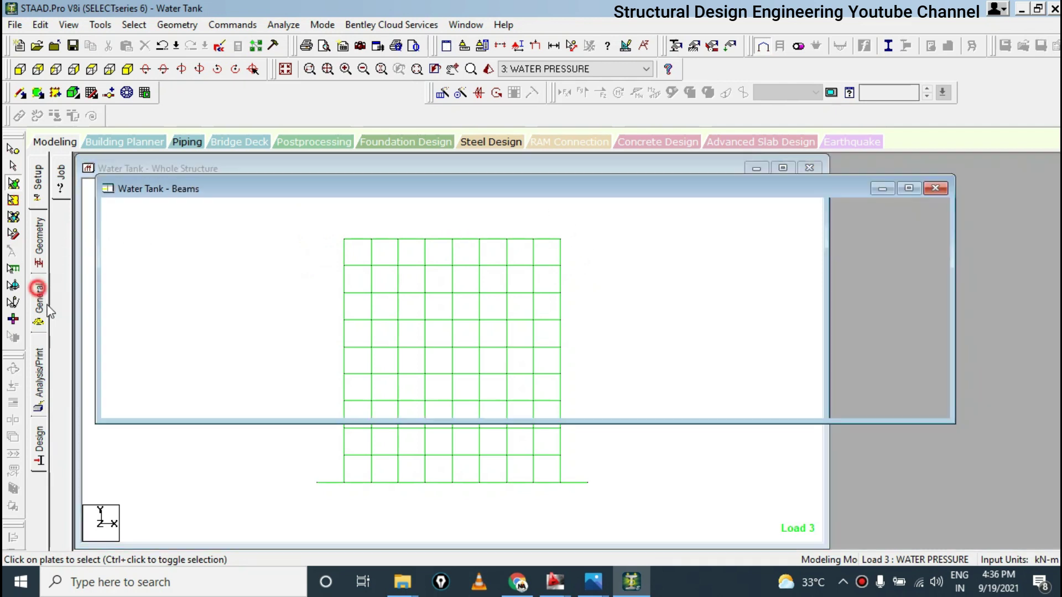
pyautogui.click(128, 69)
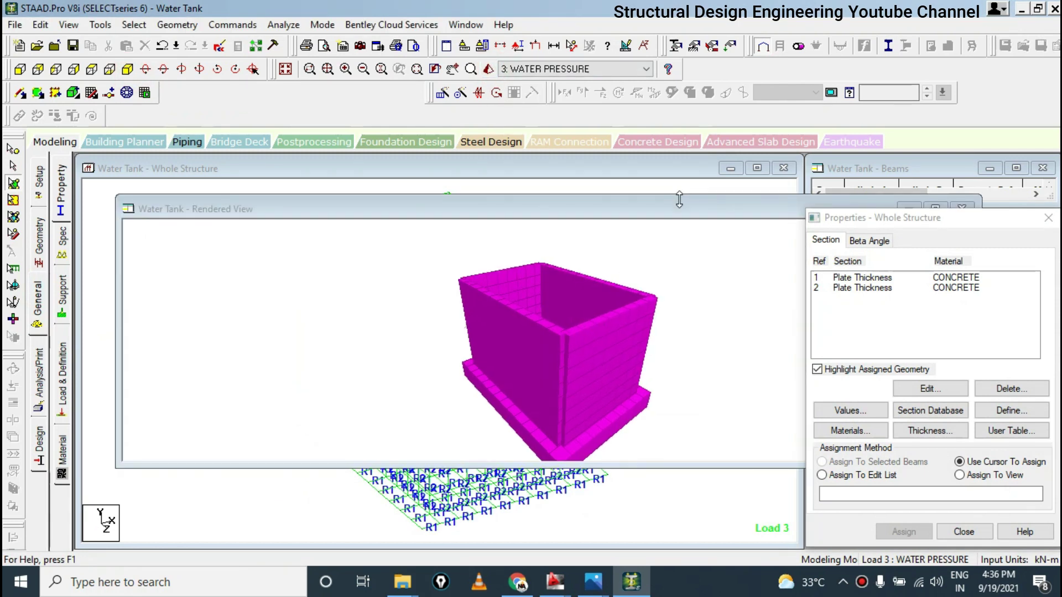
pyautogui.doubleClick(678, 203)
pyautogui.moveTo(678, 204); pyautogui.dragTo(430, 296)
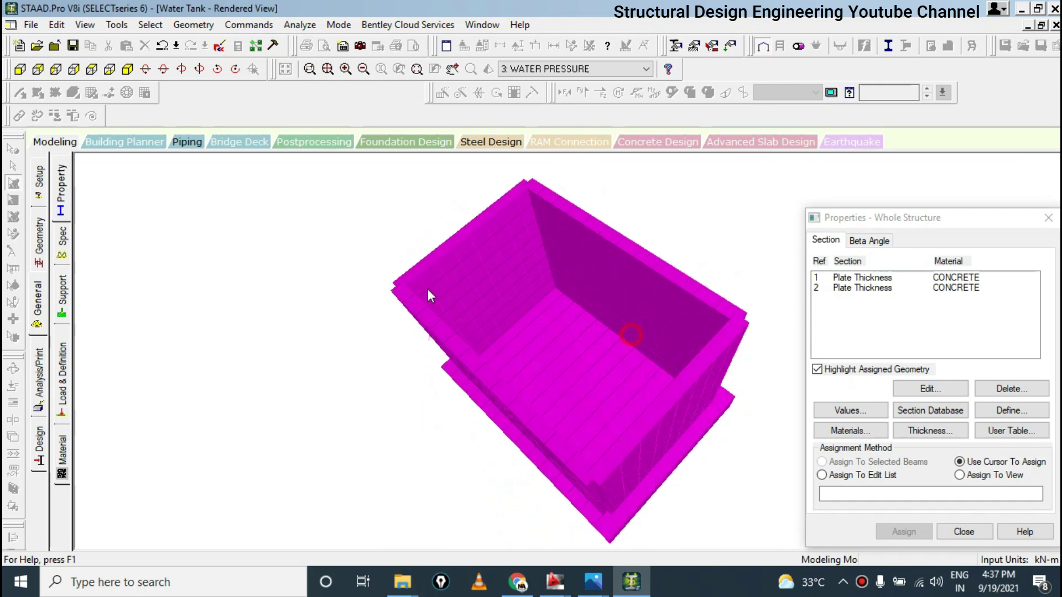
# Return to the plate properties and review the thickness definitions of the base plates and the wall plates
pyautogui.click(66, 166)
pyautogui.click(37, 297)
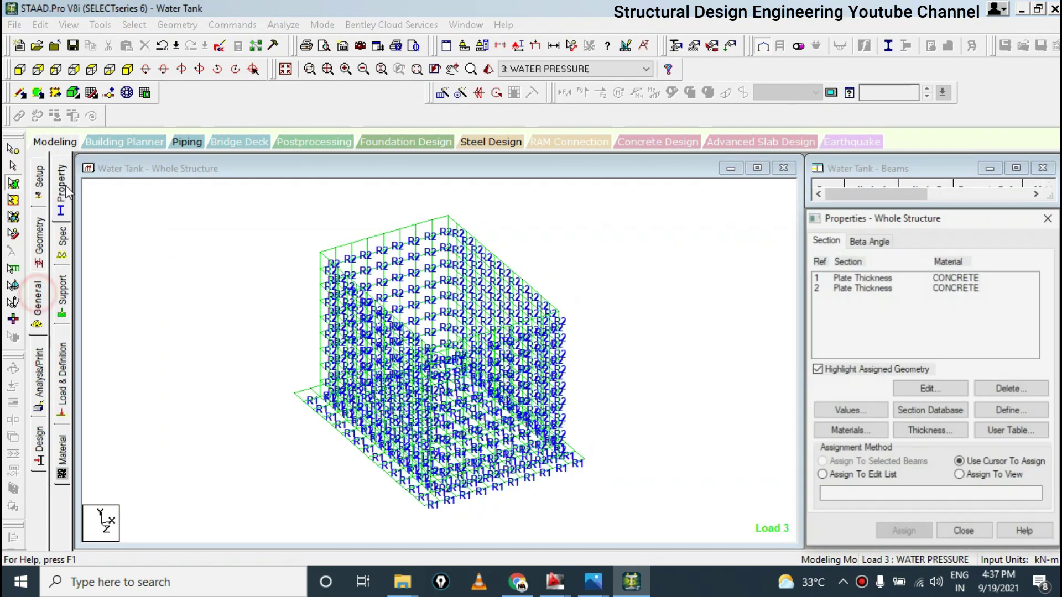
pyautogui.doubleClick(866, 278)
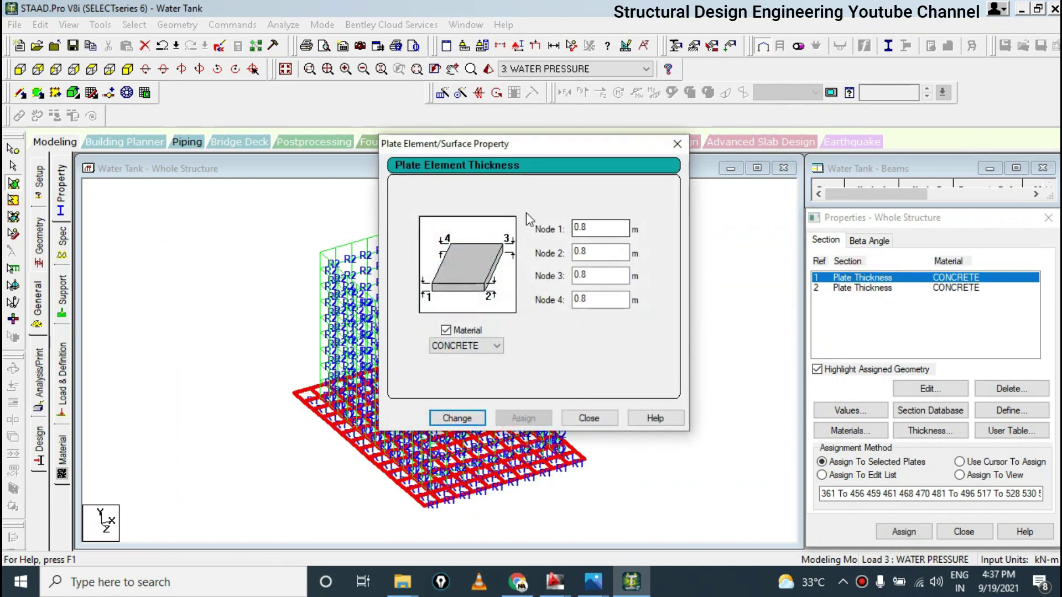
pyautogui.click(677, 144)
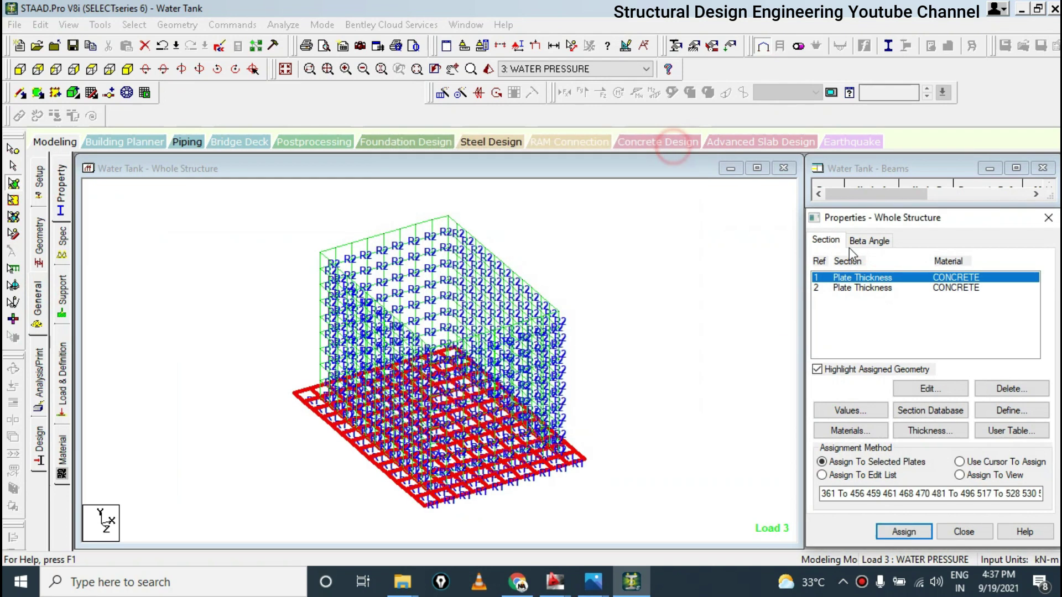
pyautogui.doubleClick(860, 288)
pyautogui.doubleClick(582, 224)
pyautogui.click(677, 144)
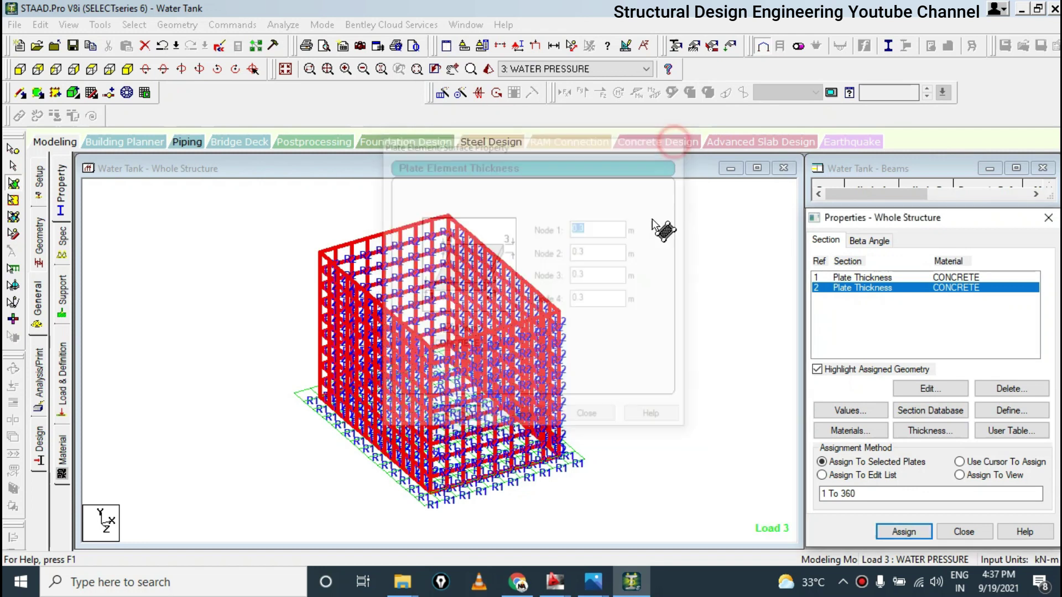
pyautogui.click(642, 232)
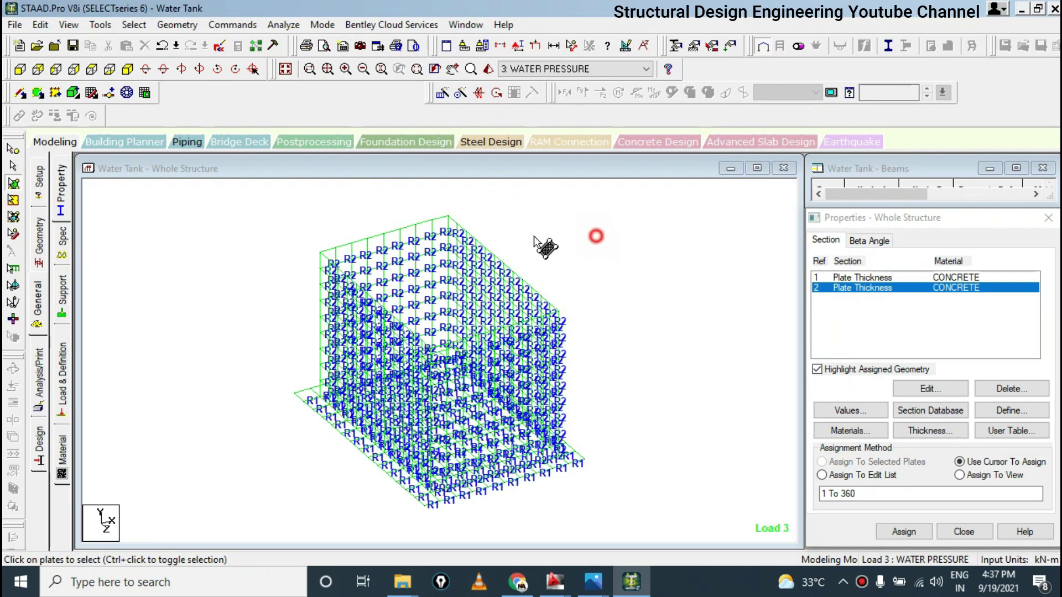
# Open the load definitions and expand the load case details down to the items of load case 1: DL
pyautogui.click(38, 178)
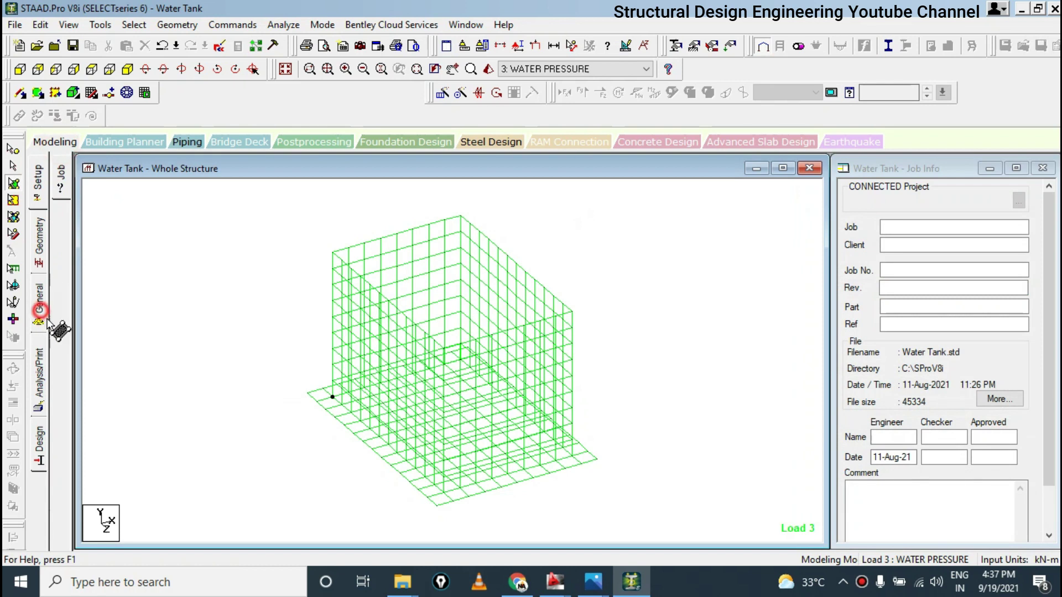
pyautogui.click(40, 311)
pyautogui.click(56, 346)
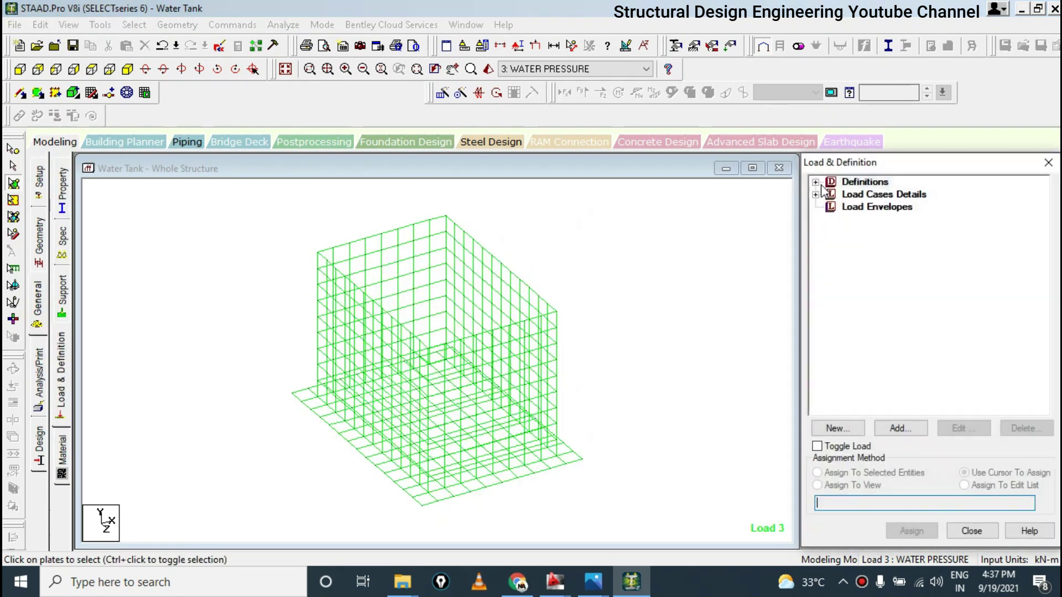
pyautogui.click(816, 195)
pyautogui.click(845, 207)
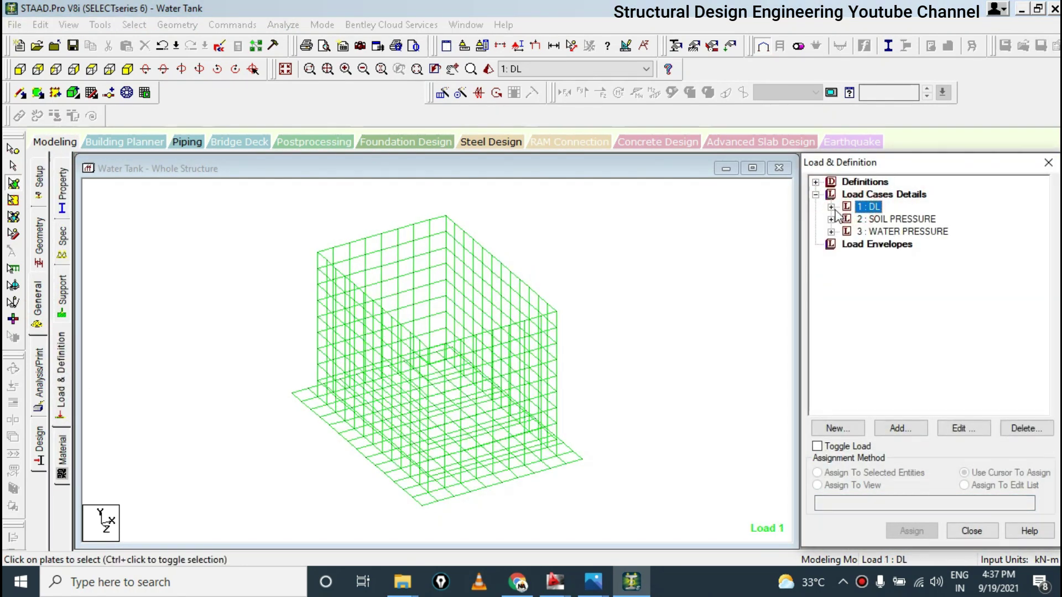
pyautogui.click(831, 207)
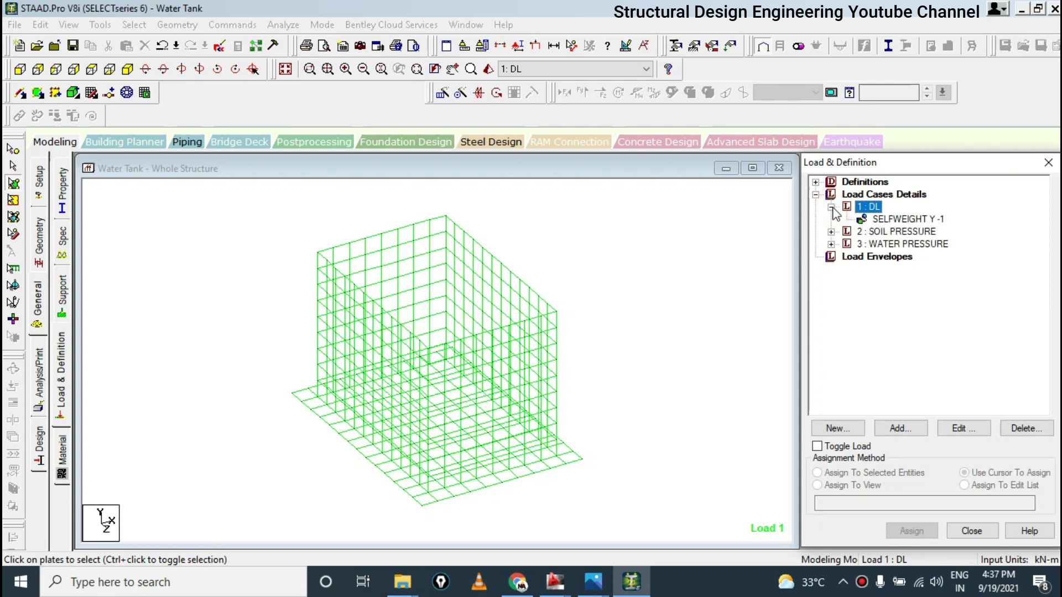
# Look through the SOIL PRESSURE load items, highlight the plates carrying SELFWEIGHT Y -1 in the DL case, and accept the auto save
pyautogui.doubleClick(872, 231)
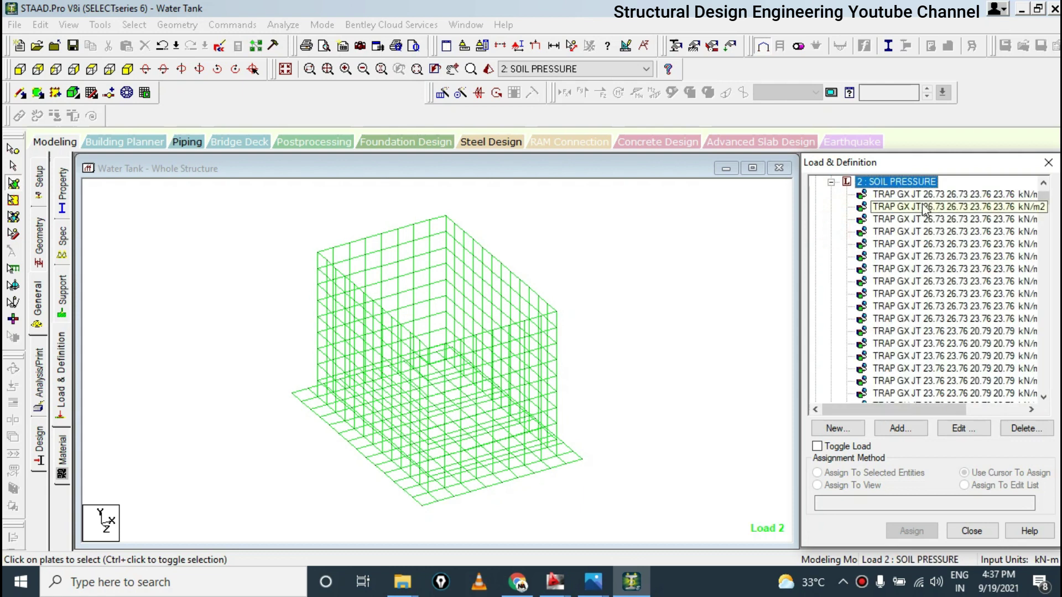
pyautogui.moveTo(1045, 197); pyautogui.dragTo(1044, 192)
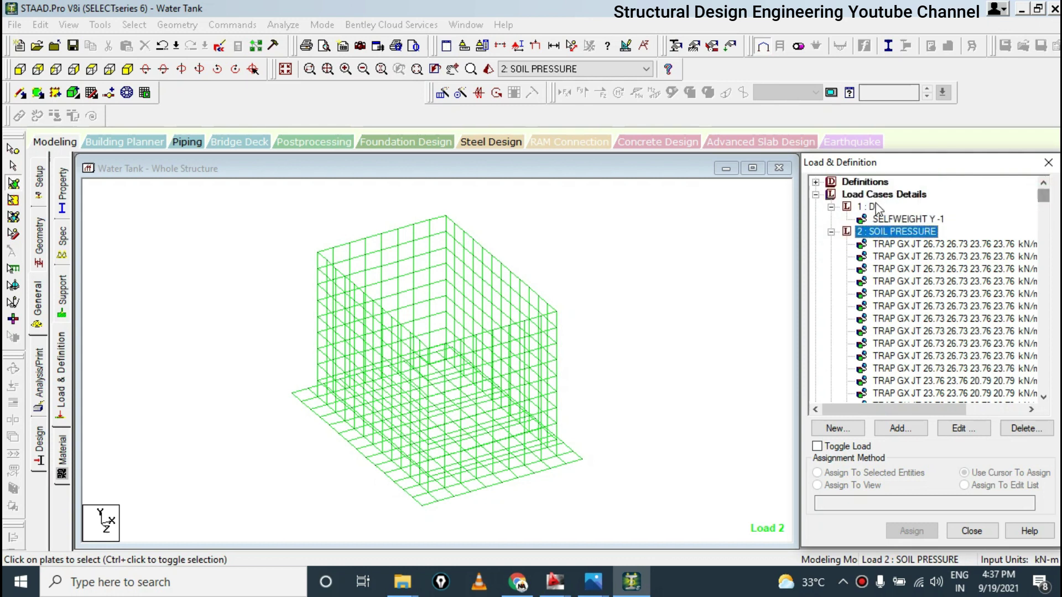
pyautogui.click(874, 207)
pyautogui.click(882, 220)
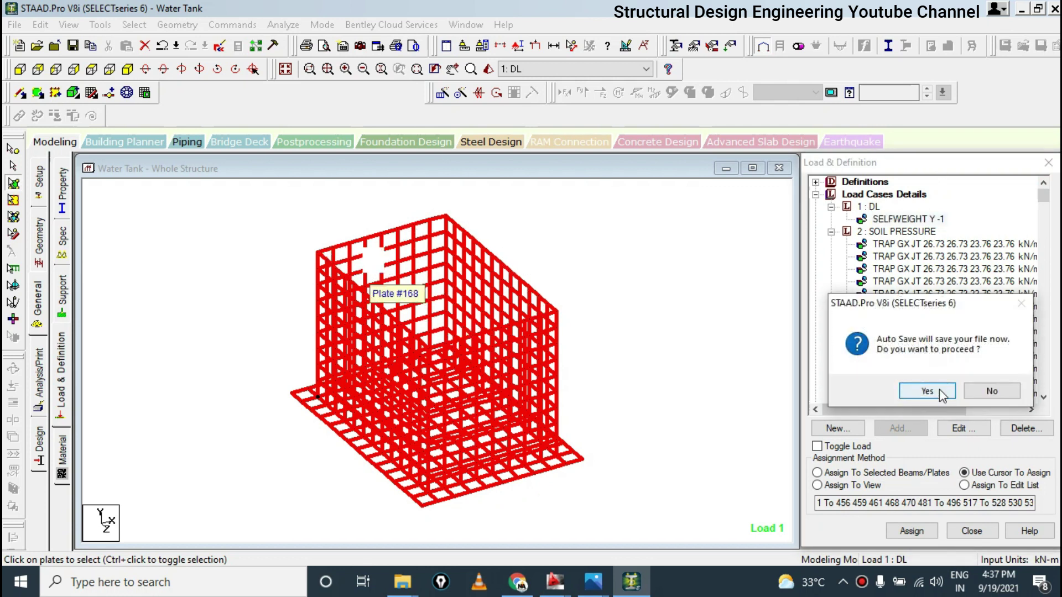
pyautogui.click(939, 389)
pyautogui.click(440, 311)
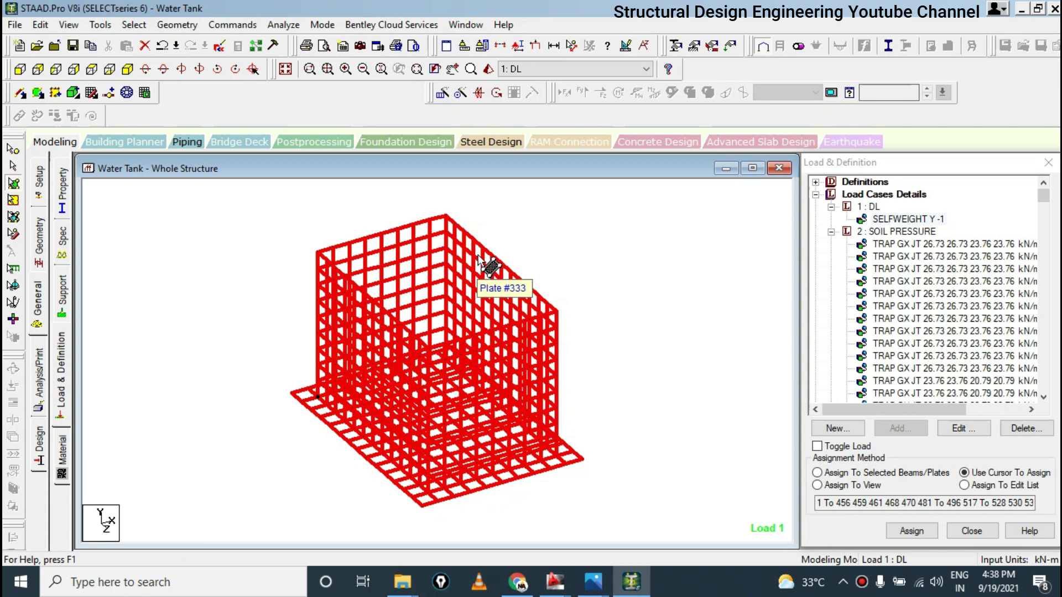
# Display the load diagrams of load case 2: SOIL PRESSURE and inspect them in front and isometric views
pyautogui.click(888, 232)
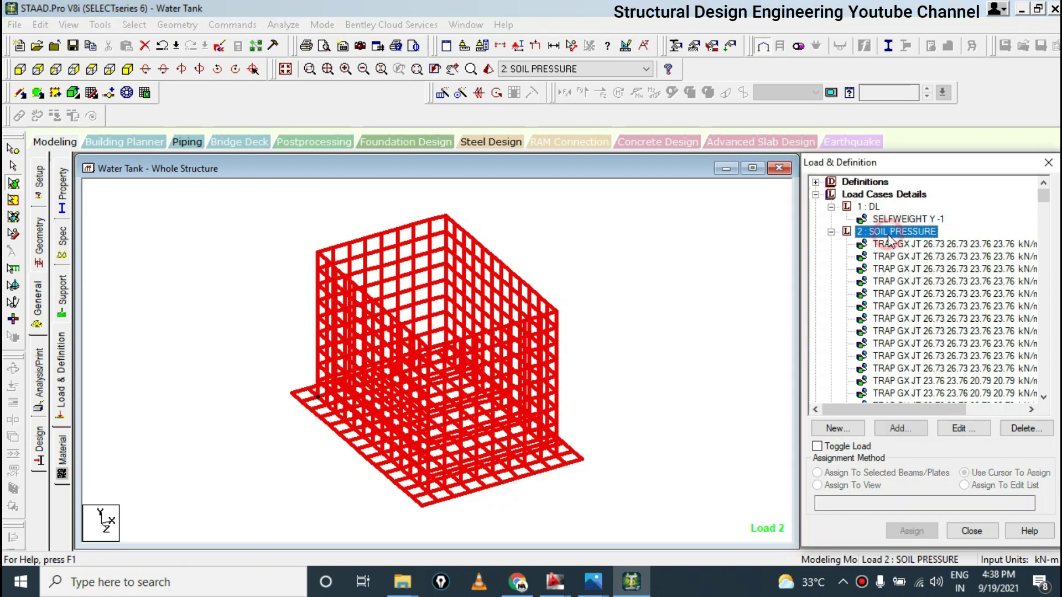
pyautogui.click(535, 48)
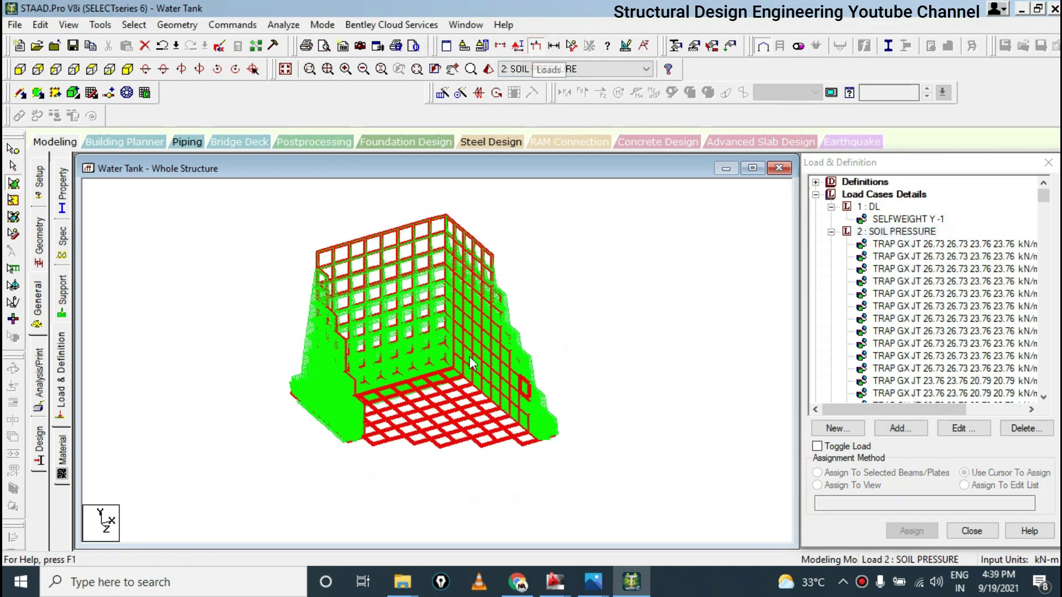
pyautogui.click(20, 69)
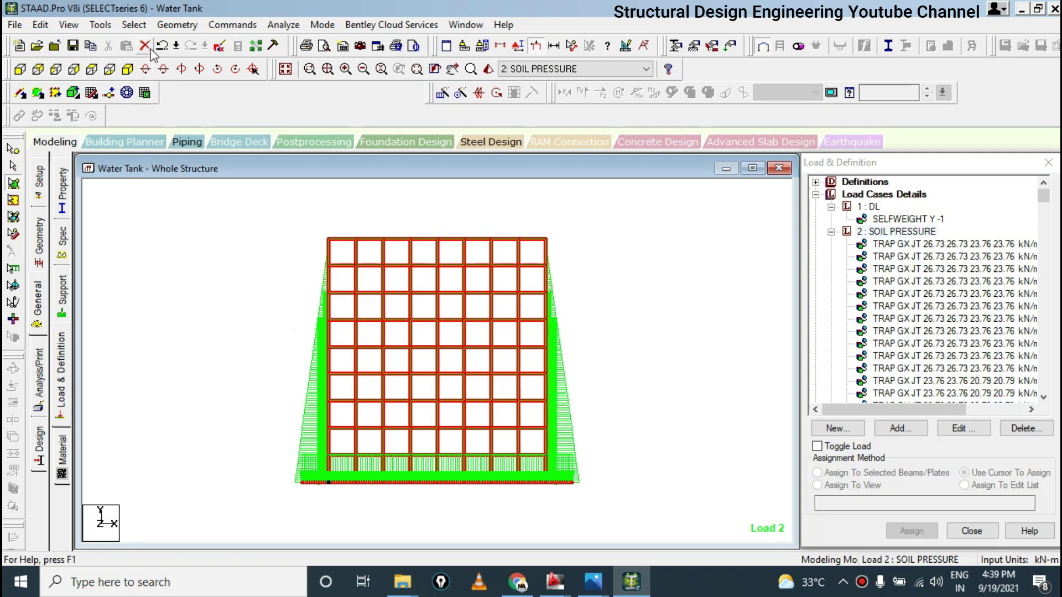
pyautogui.click(129, 70)
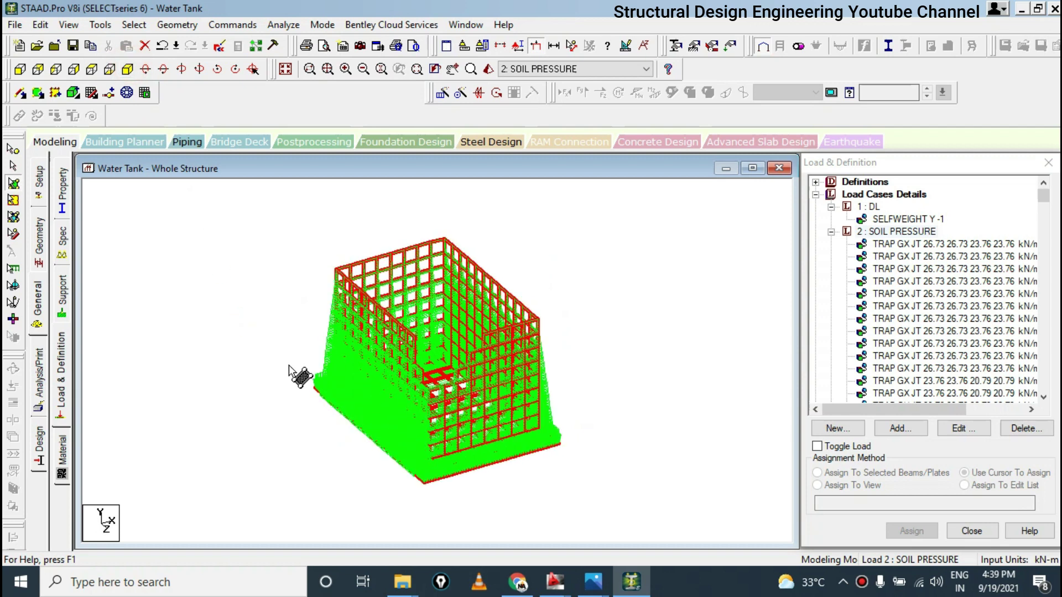
# Inspect the WATER PRESSURE load diagrams in plan and rotated isometric views, and highlight the soil pressure case's PR GY -21.6 kN/m2 load
pyautogui.moveTo(1043, 196); pyautogui.dragTo(1045, 394)
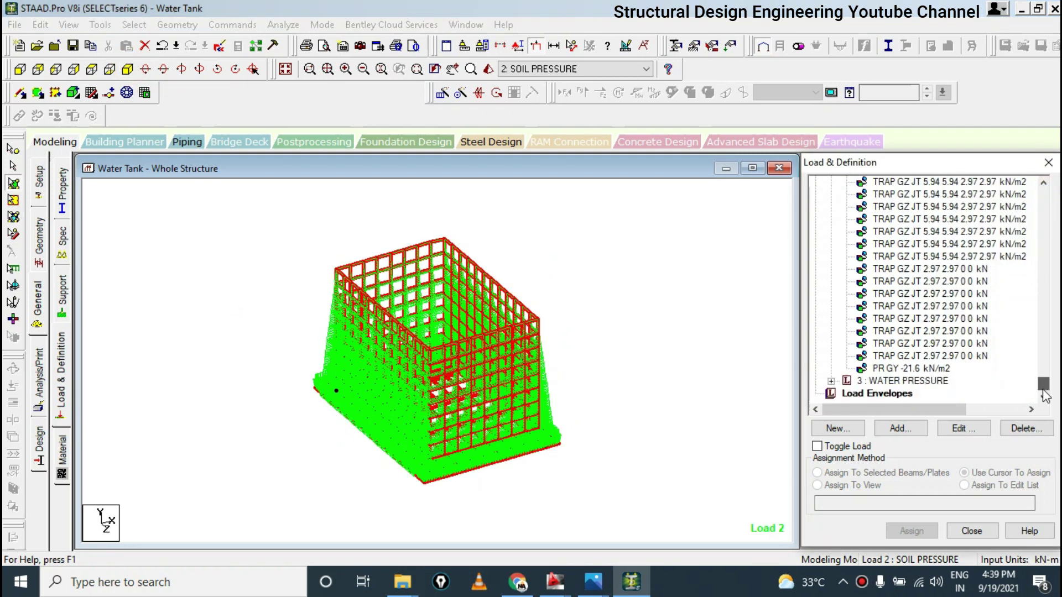
pyautogui.click(879, 381)
pyautogui.click(92, 69)
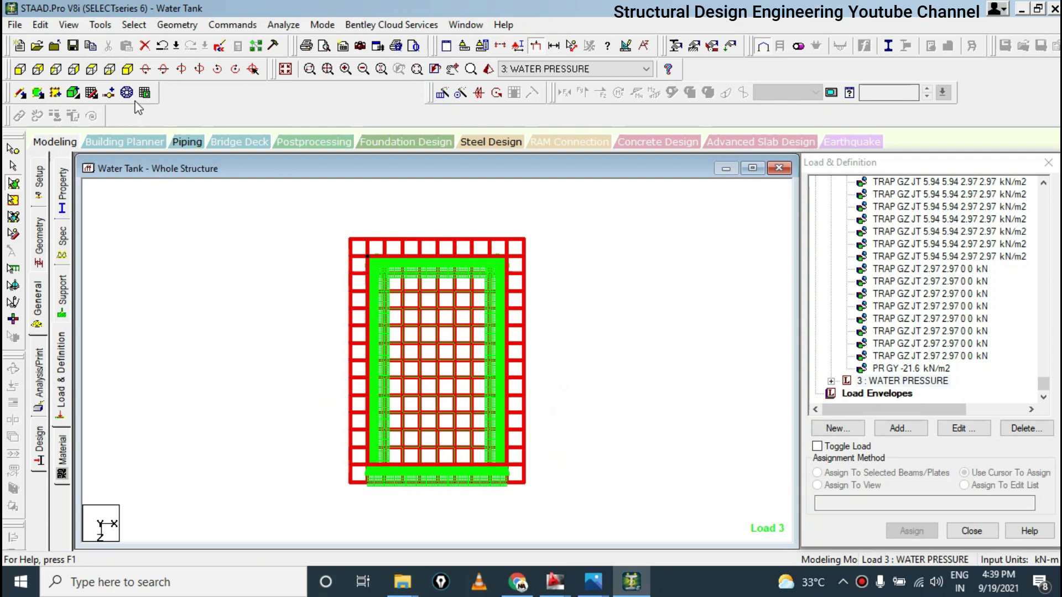
pyautogui.click(128, 69)
pyautogui.moveTo(577, 473); pyautogui.dragTo(419, 354, button='middle')
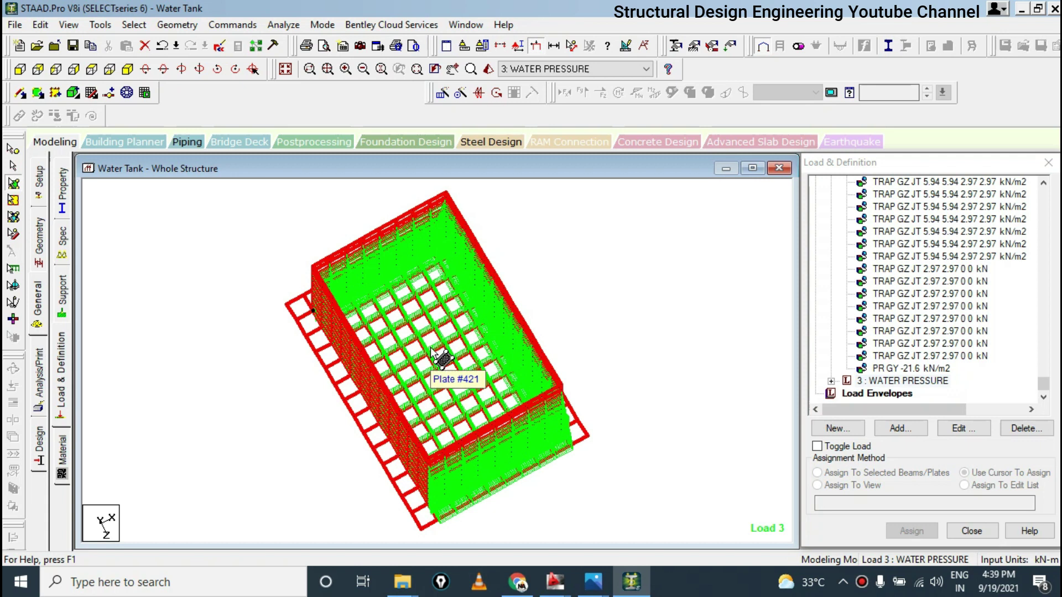
pyautogui.click(885, 368)
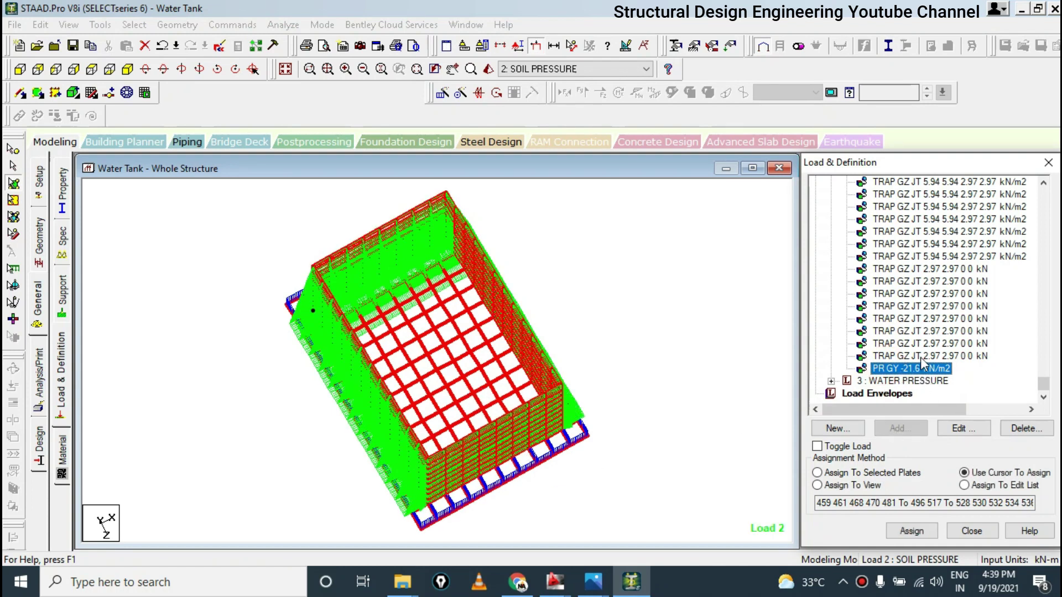
# Expand load case 3: WATER PRESSURE, highlight the PR GY -40 kN/m2 load on the base plates, and review the trapezoidal wall loads
pyautogui.click(894, 381)
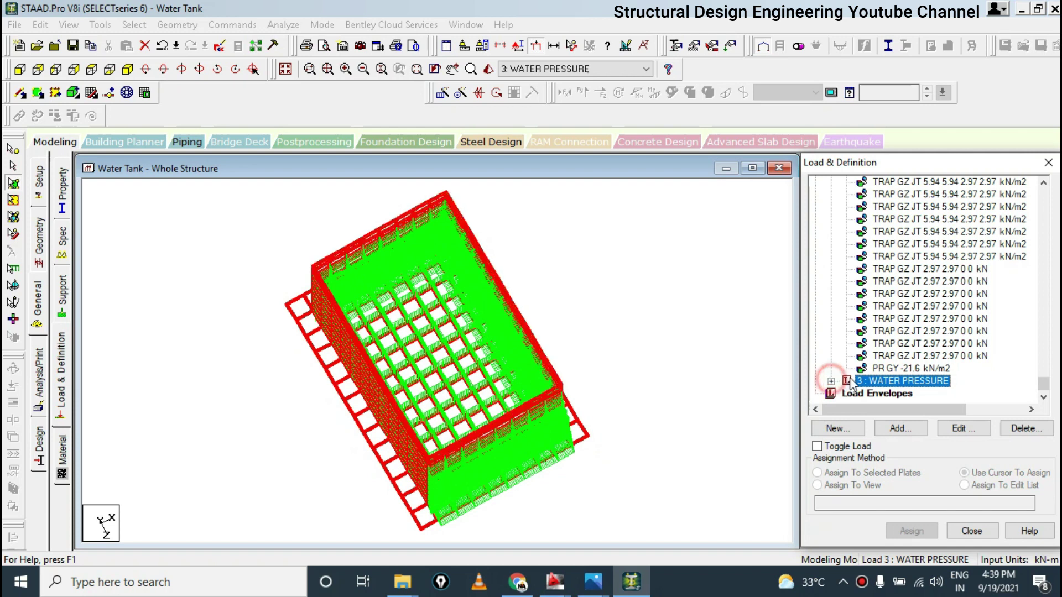
pyautogui.click(831, 381)
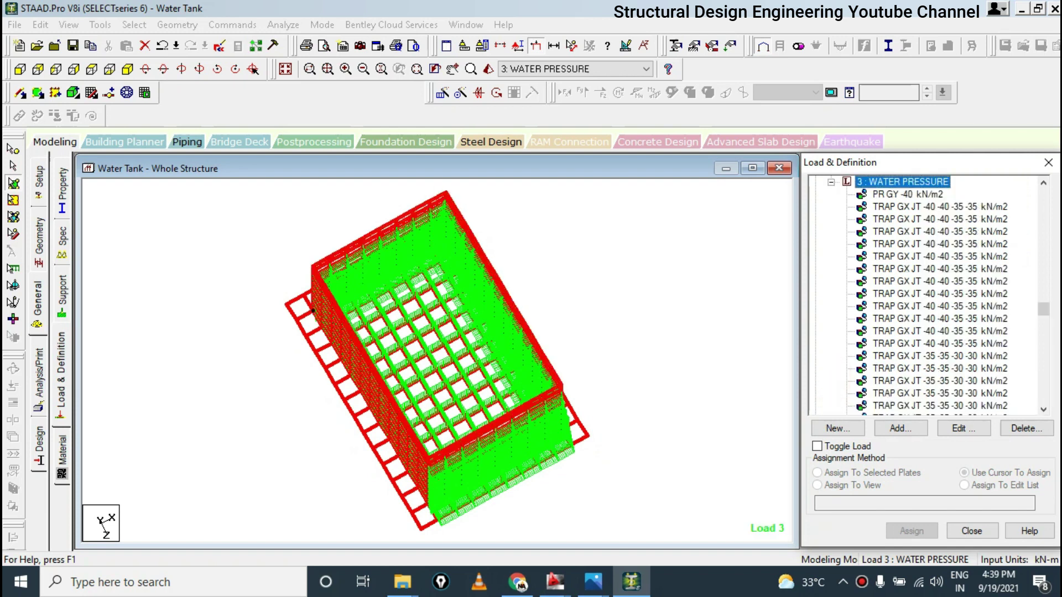
pyautogui.click(932, 194)
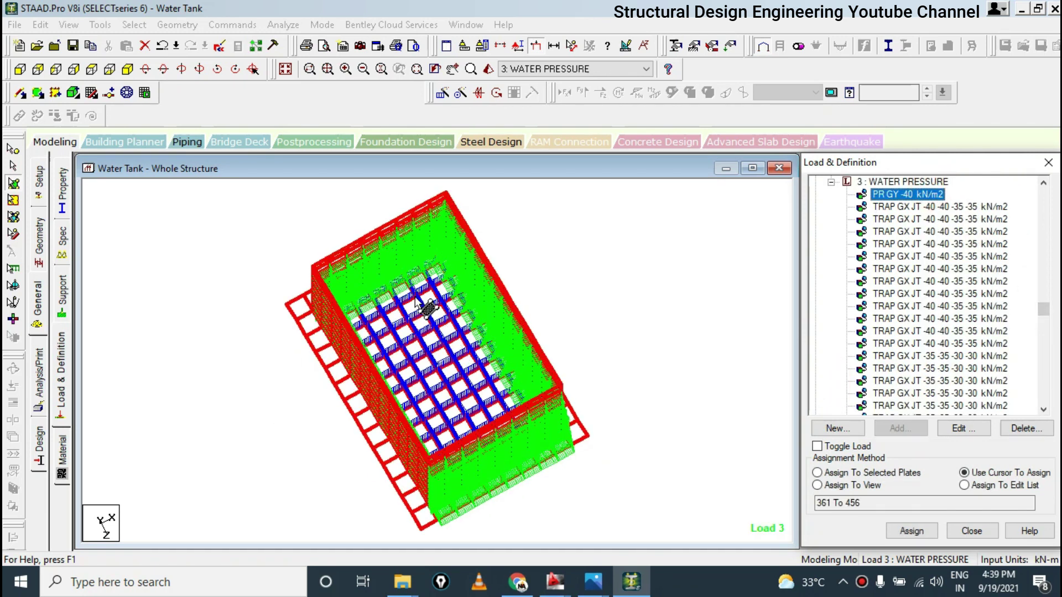
pyautogui.scroll(1, 408, 339)
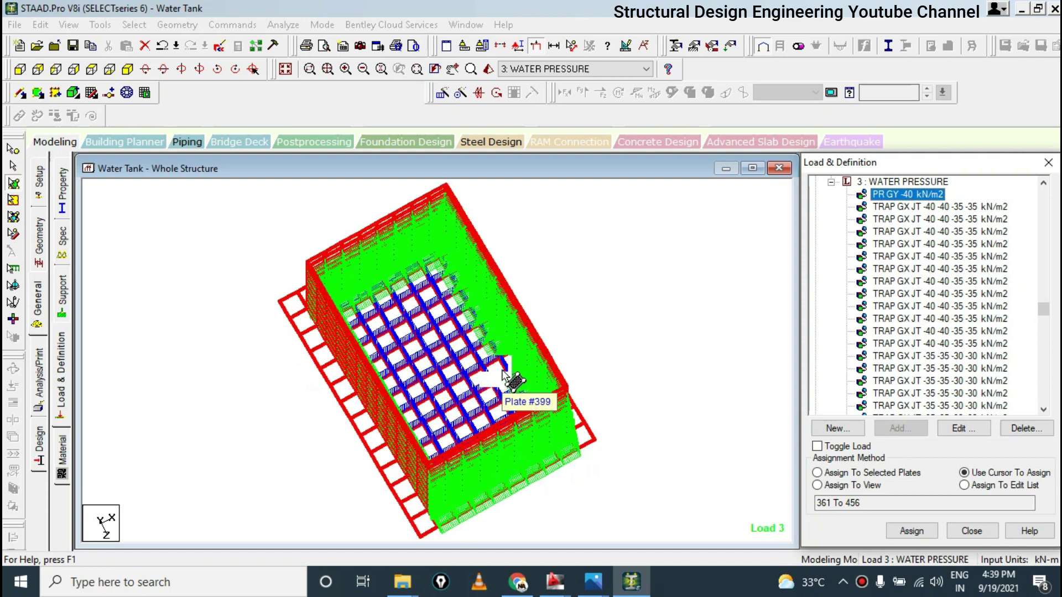
pyautogui.click(502, 372)
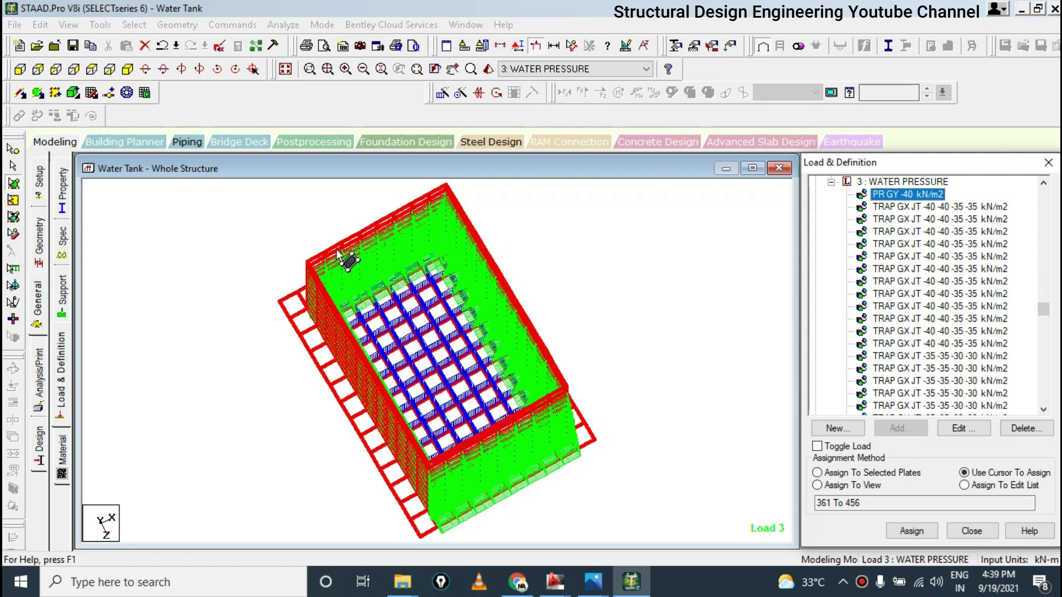
pyautogui.click(418, 278)
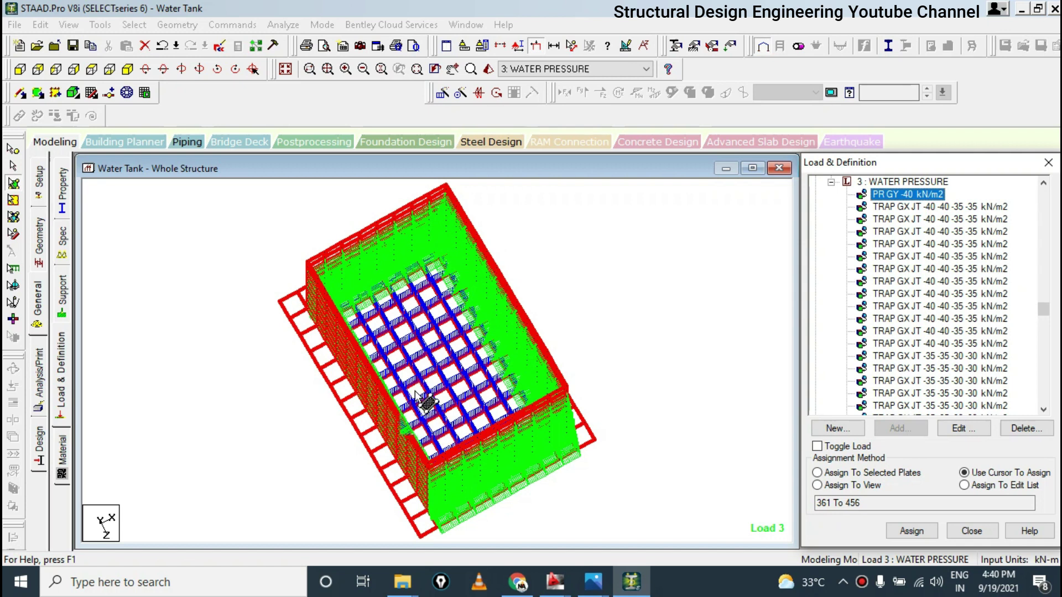
pyautogui.click(440, 387)
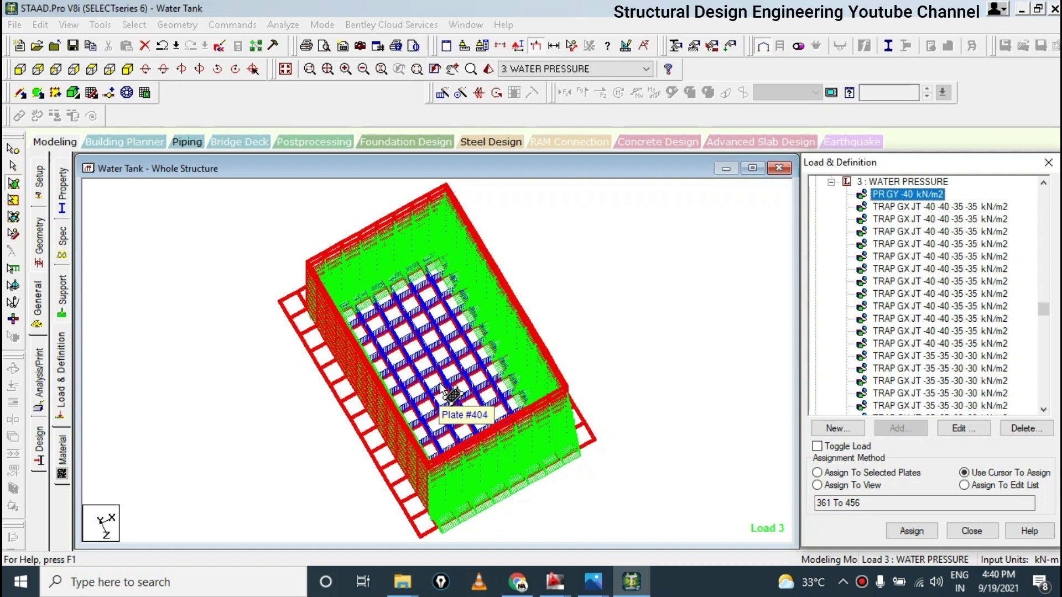
pyautogui.click(442, 383)
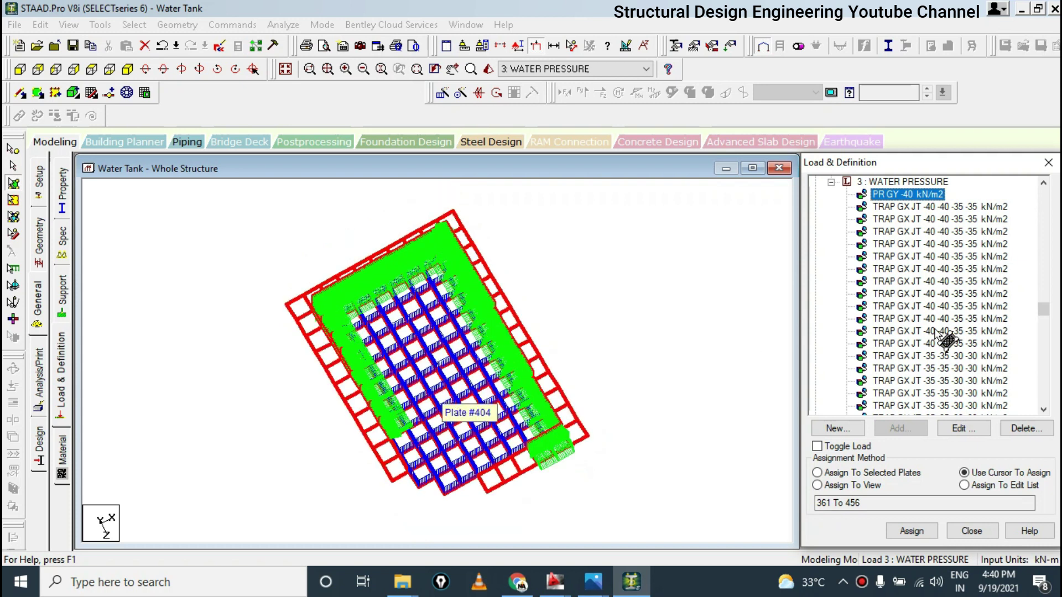
pyautogui.click(1046, 312)
pyautogui.moveTo(1047, 313); pyautogui.dragTo(1044, 396)
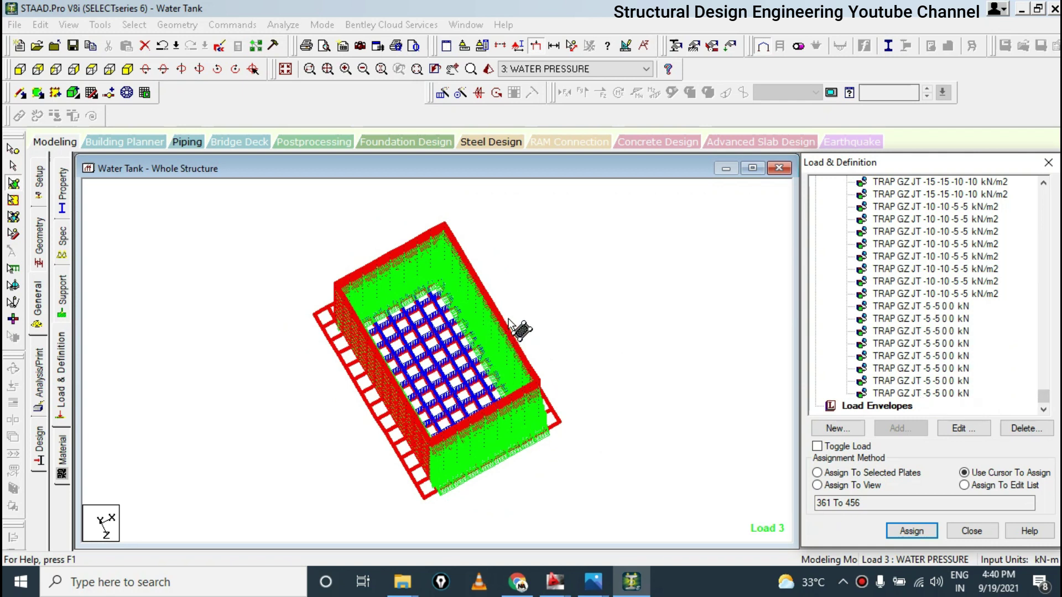
# Open the model's input command file in the STAAD.Pro Editor, add PERFORM ANALYSIS before FINISH, and insert a blank line above it
pyautogui.click(220, 45)
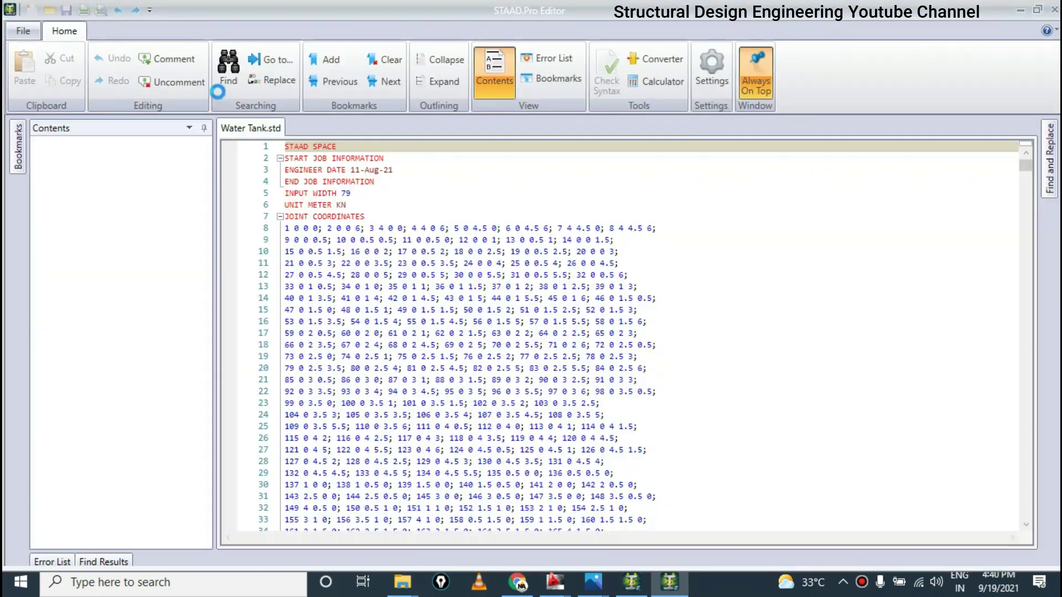
pyautogui.moveTo(1032, 170); pyautogui.dragTo(1035, 541)
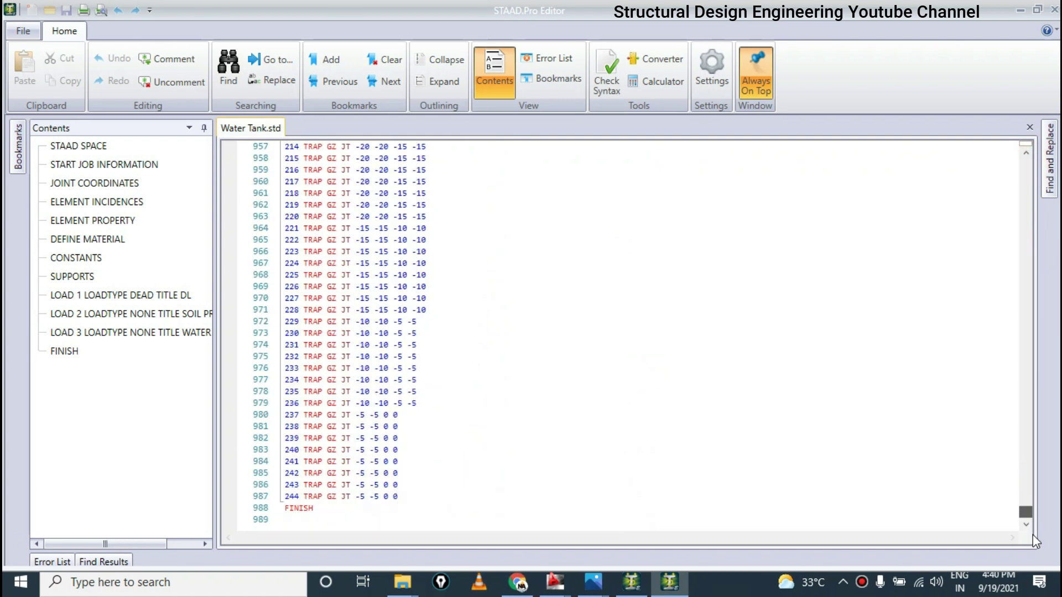
pyautogui.click(416, 499)
pyautogui.press('Return')
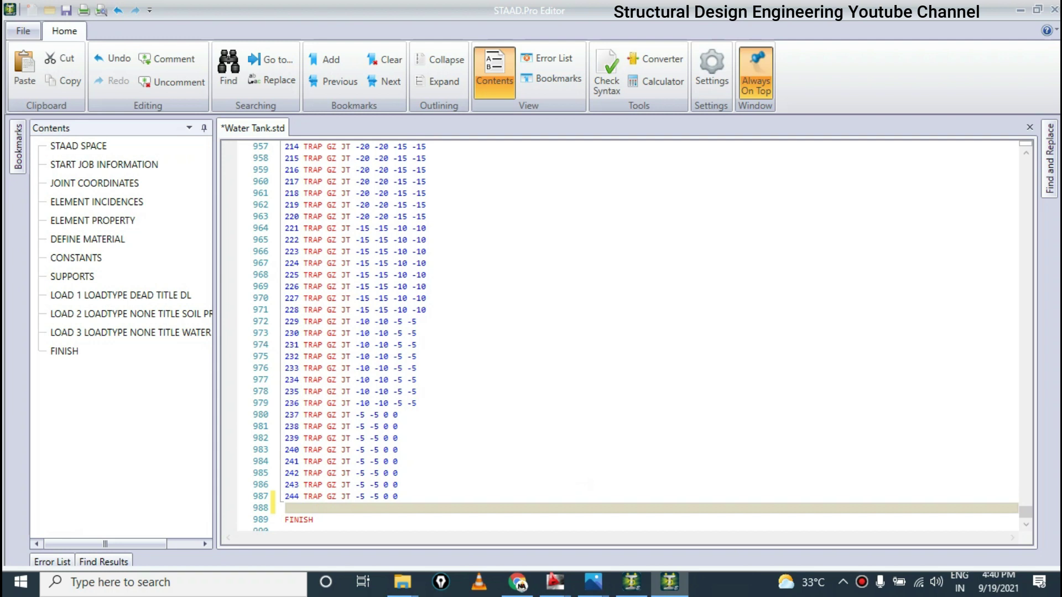
pyautogui.write('PERFORM ANALYSIS')
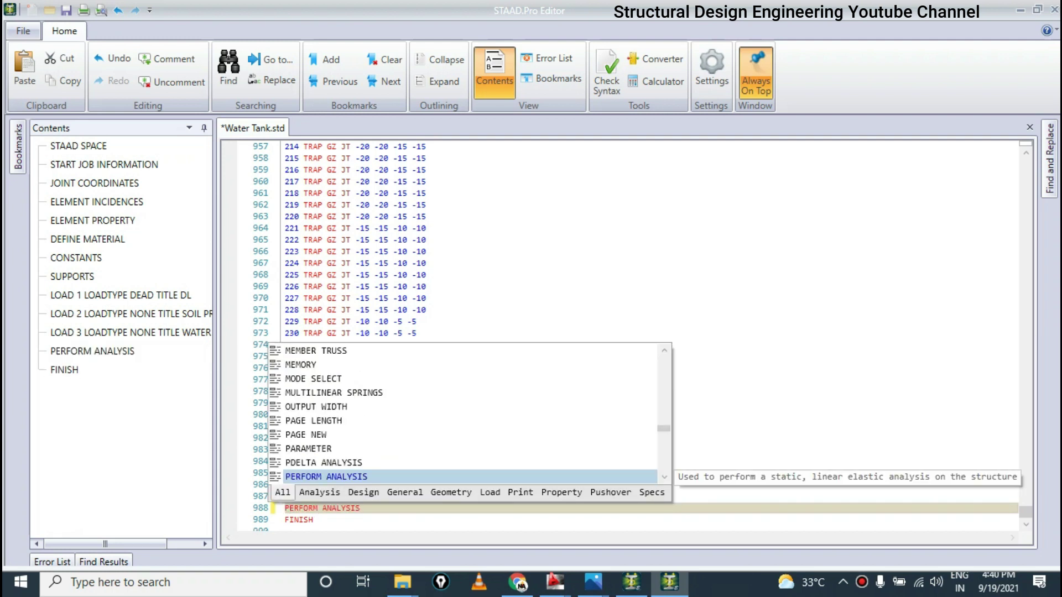
pyautogui.click(665, 262)
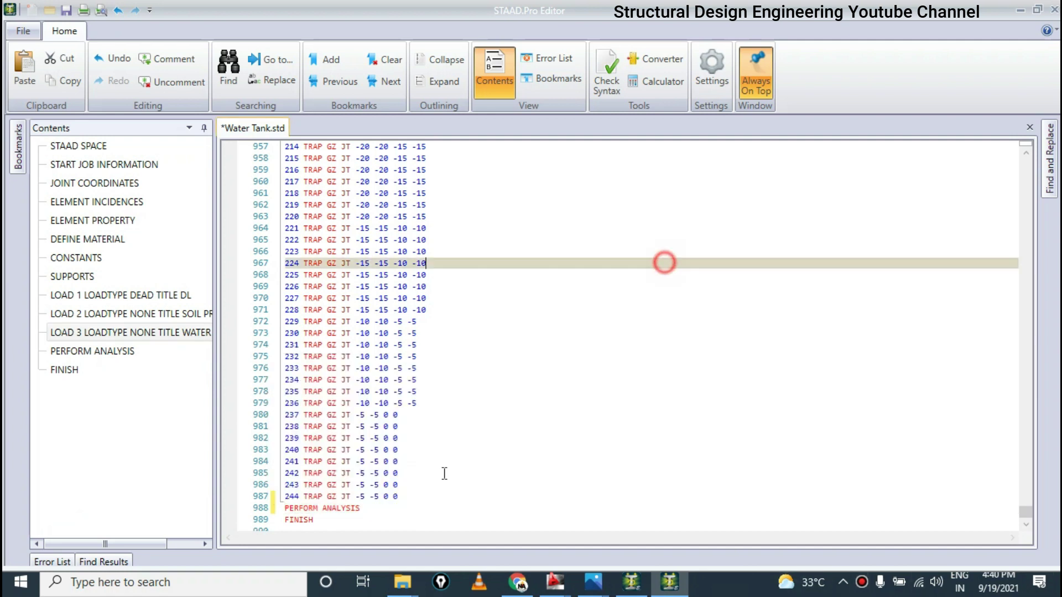
pyautogui.click(409, 495)
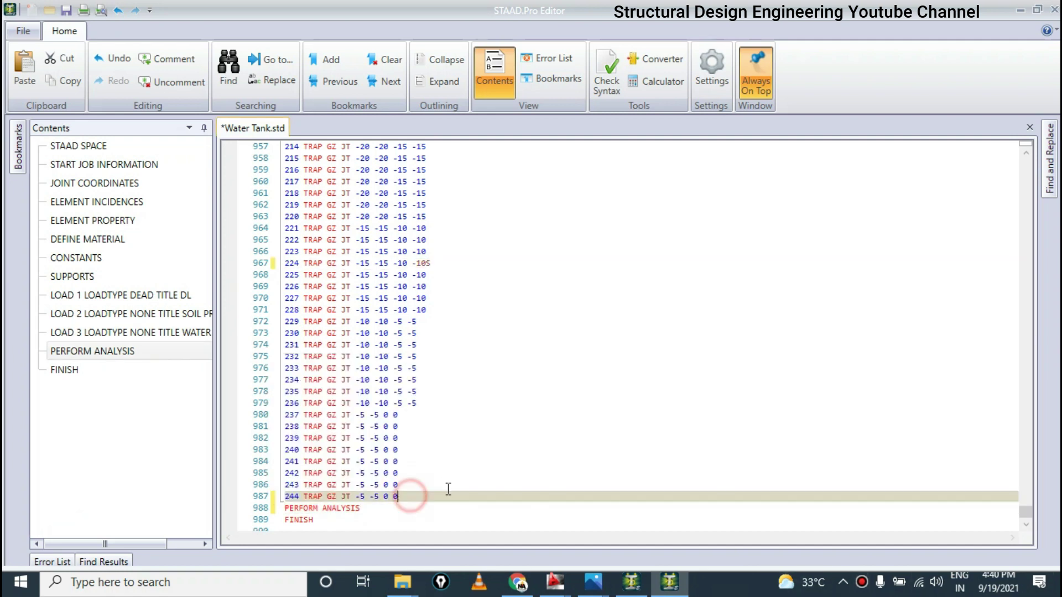
pyautogui.press('Return')
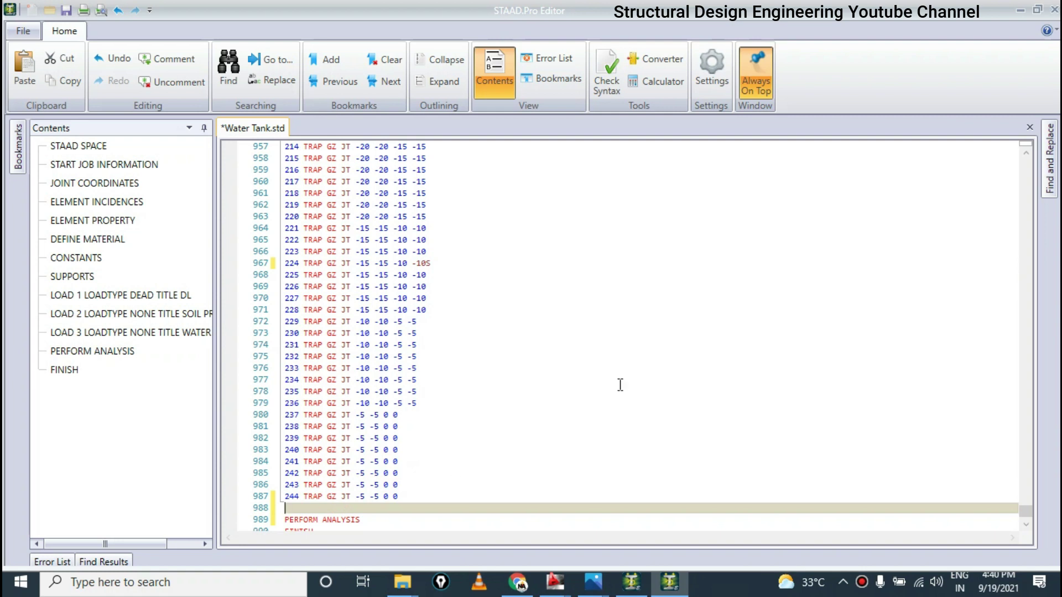
# Return to the model and collapse the DL, SOIL PRESSURE and WATER PRESSURE load cases to review their numbering
pyautogui.click(1020, 10)
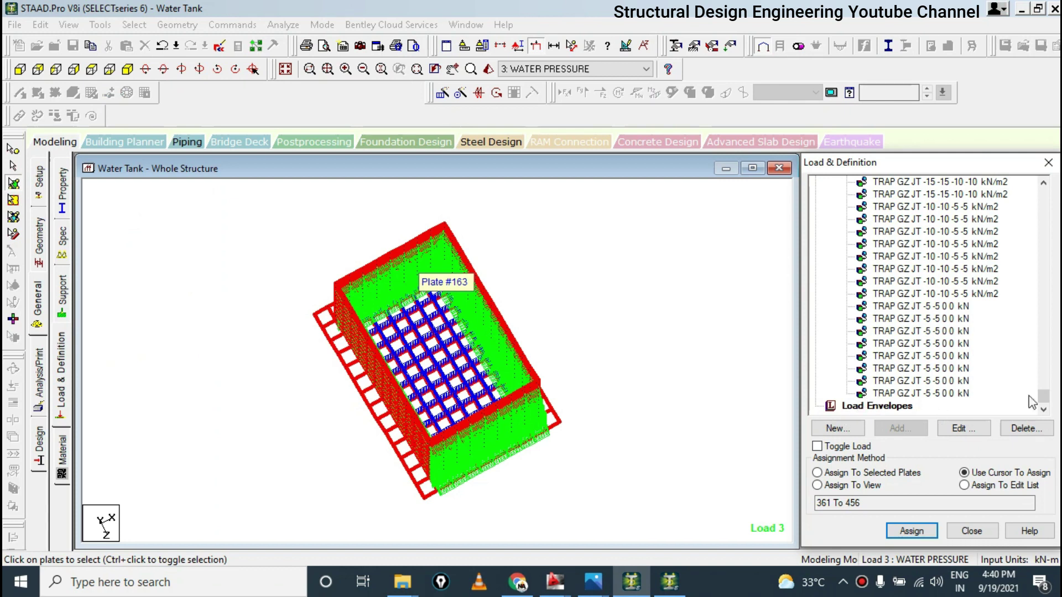
pyautogui.moveTo(1043, 396); pyautogui.dragTo(1052, 169)
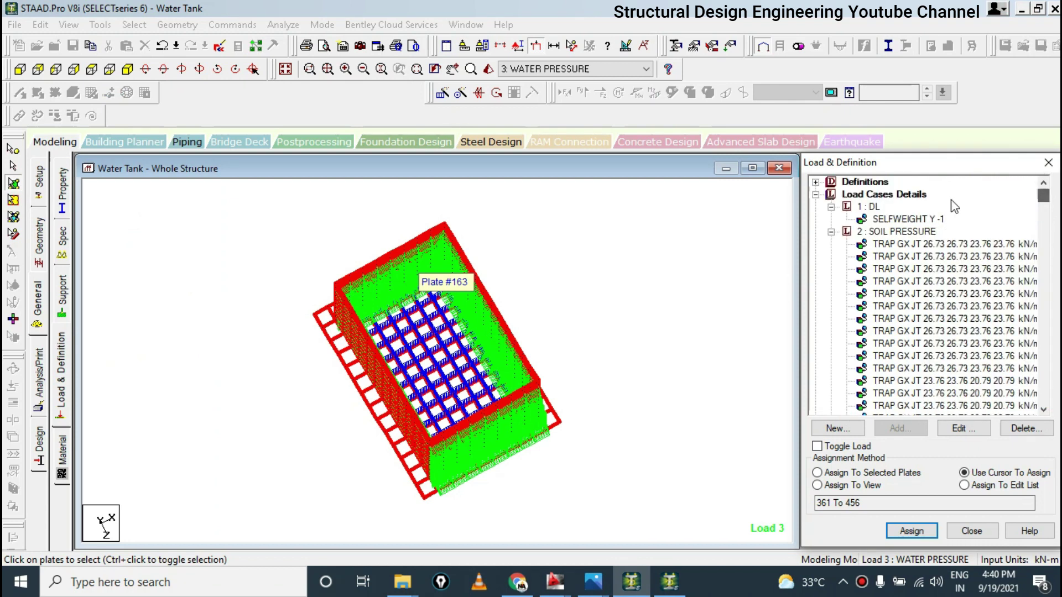
pyautogui.click(825, 215)
pyautogui.click(829, 207)
pyautogui.click(832, 220)
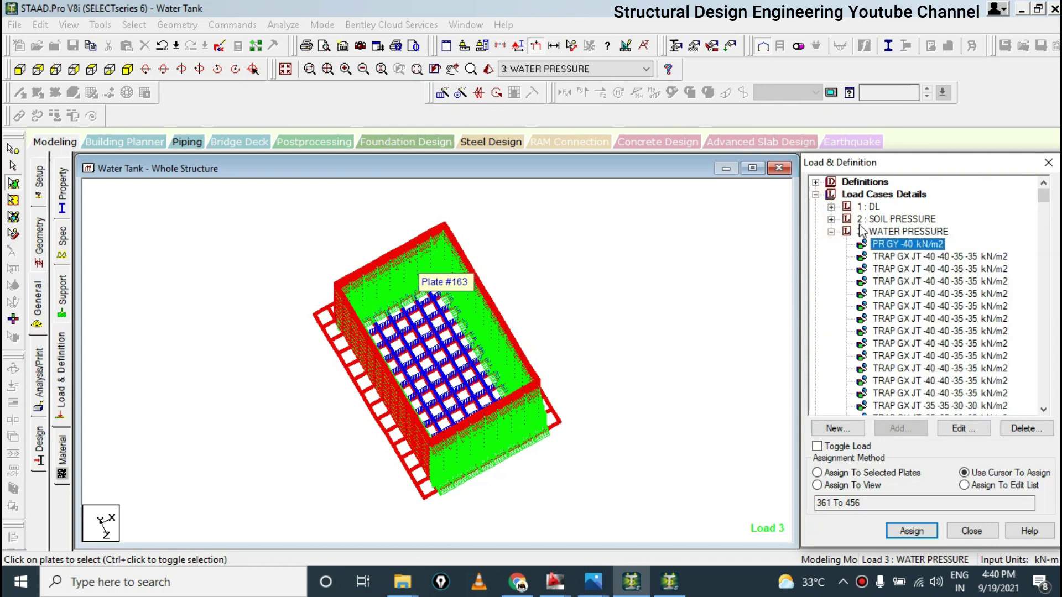
pyautogui.click(831, 232)
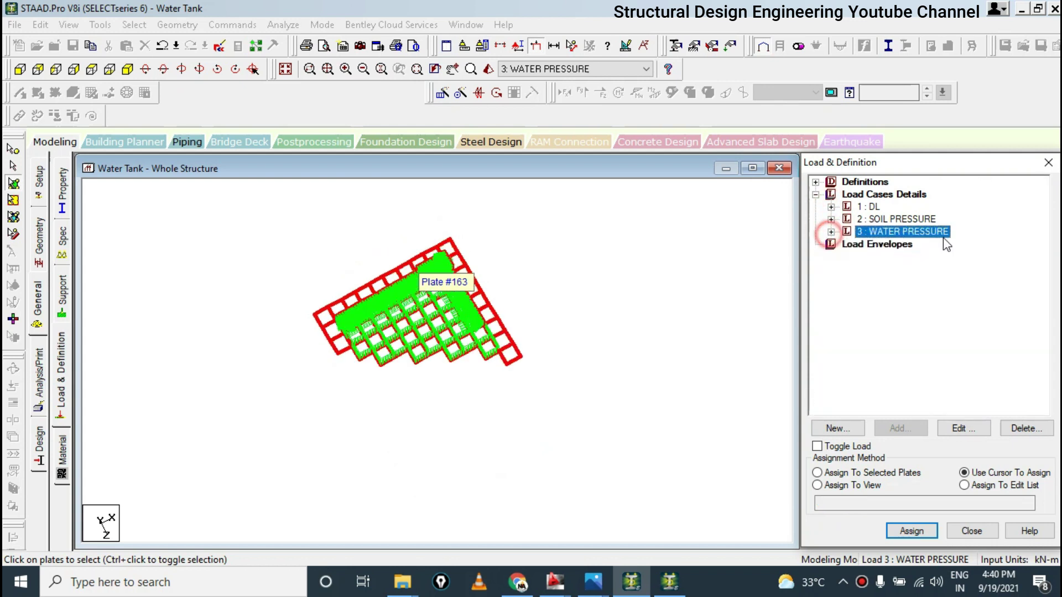
pyautogui.rightClick(912, 7)
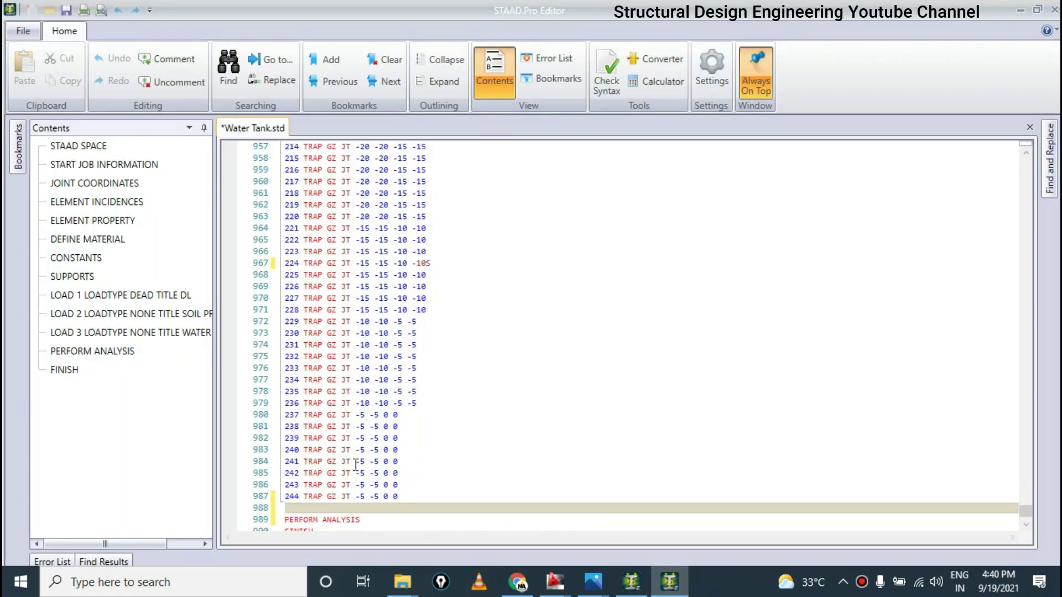
pyautogui.scroll(-1, 356, 465)
pyautogui.click(330, 486)
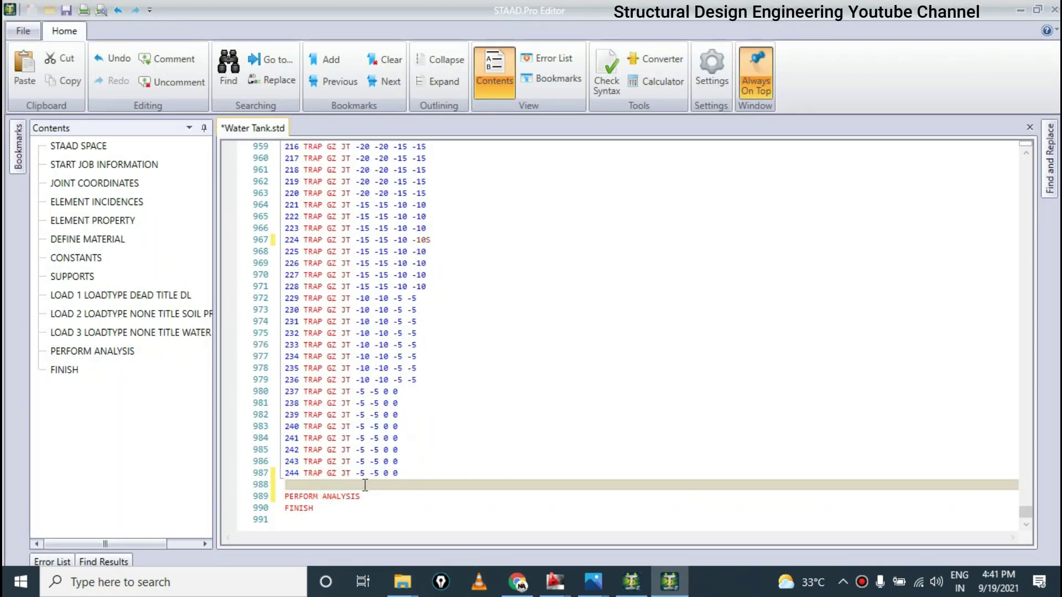
pyautogui.write('4')
# Switch to the tank model and inspect the WATER PRESSURE loads in isometric, front and plan views
pyautogui.click(1020, 10)
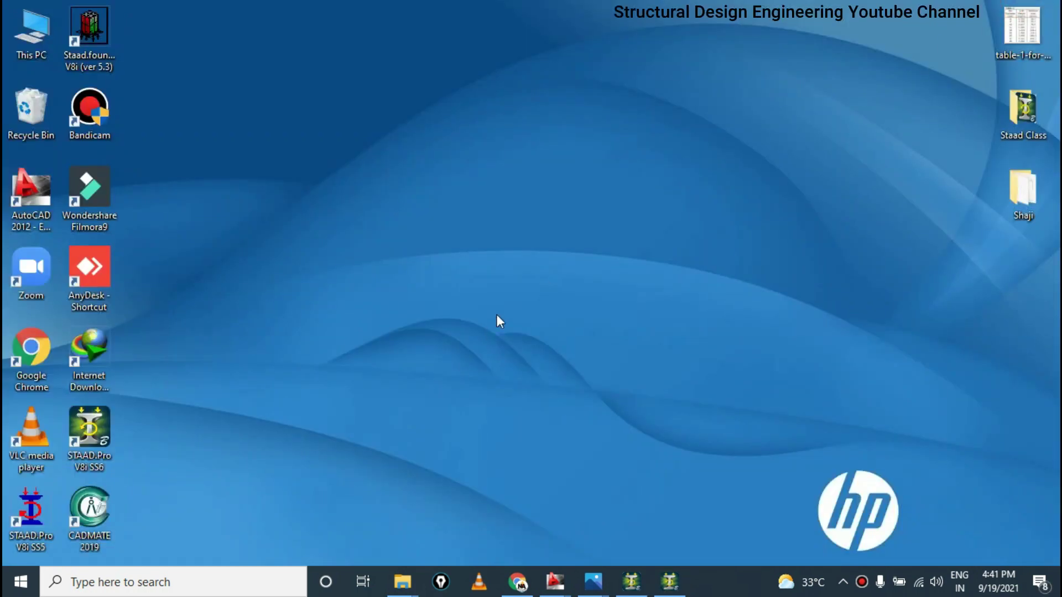
pyautogui.click(631, 580)
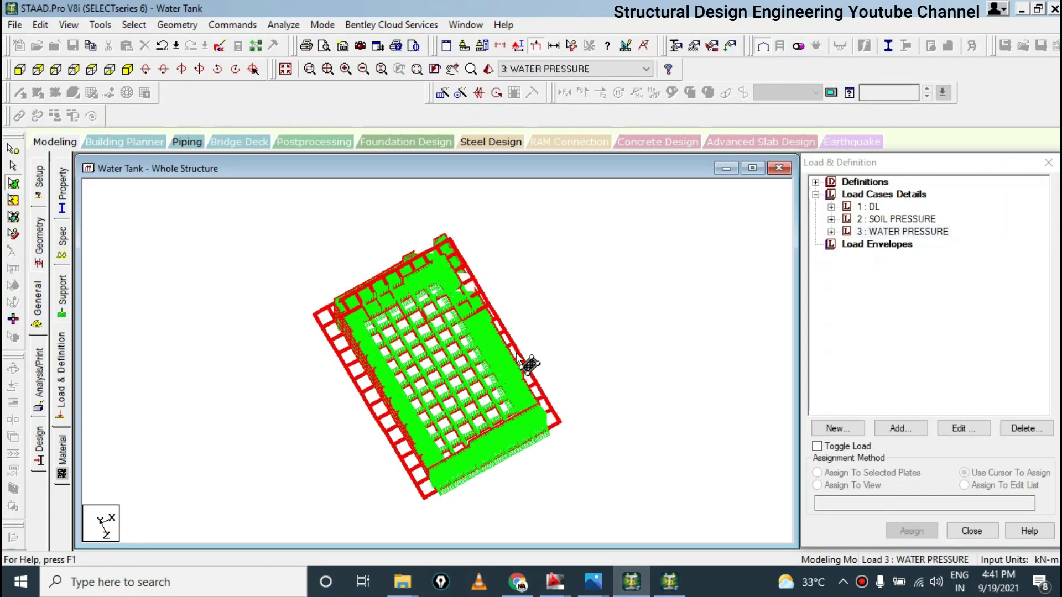
pyautogui.click(128, 69)
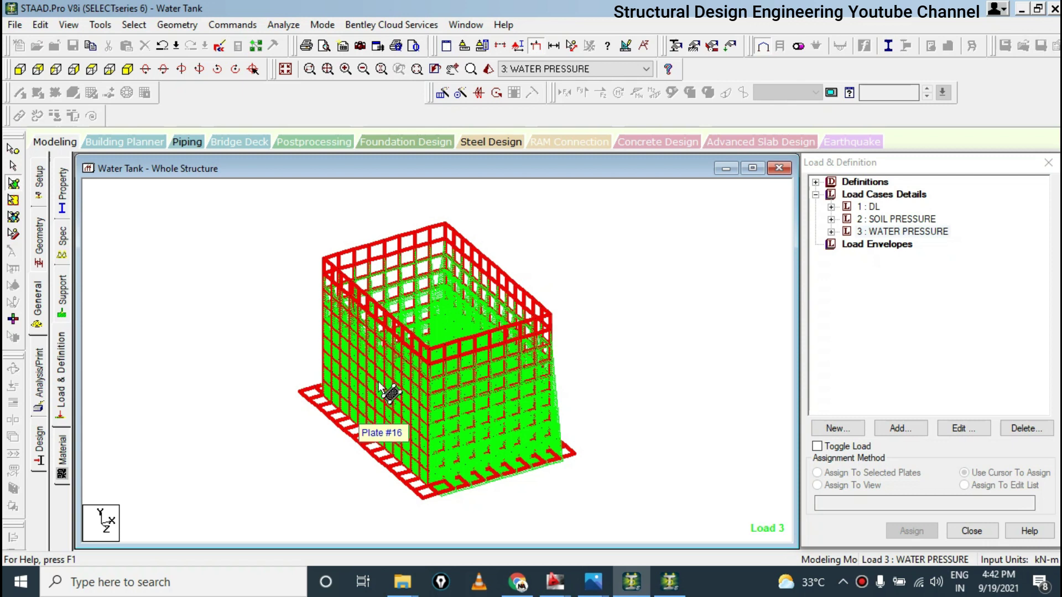
pyautogui.click(20, 68)
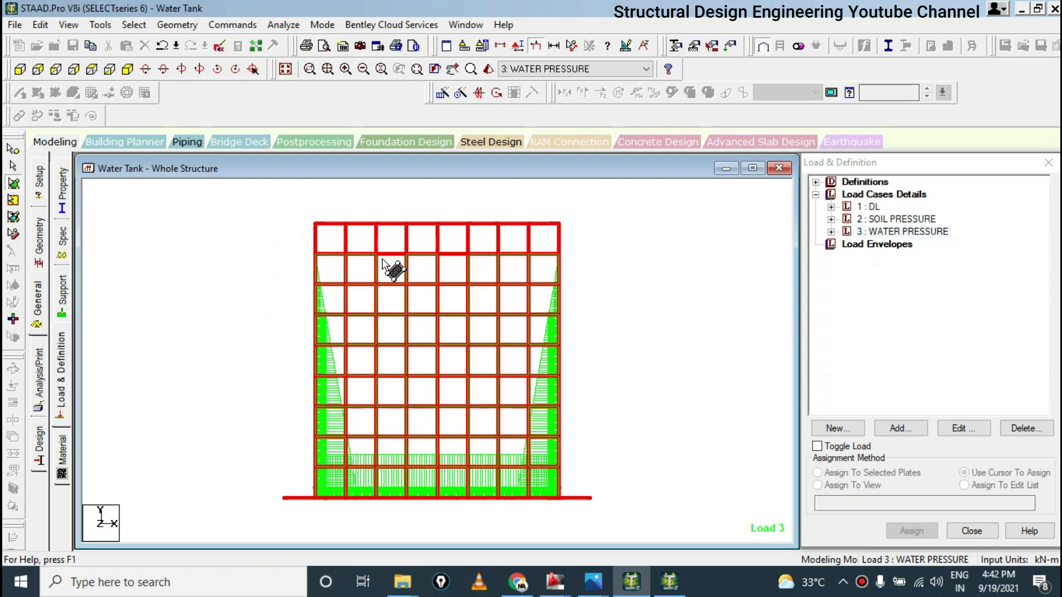
pyautogui.click(91, 68)
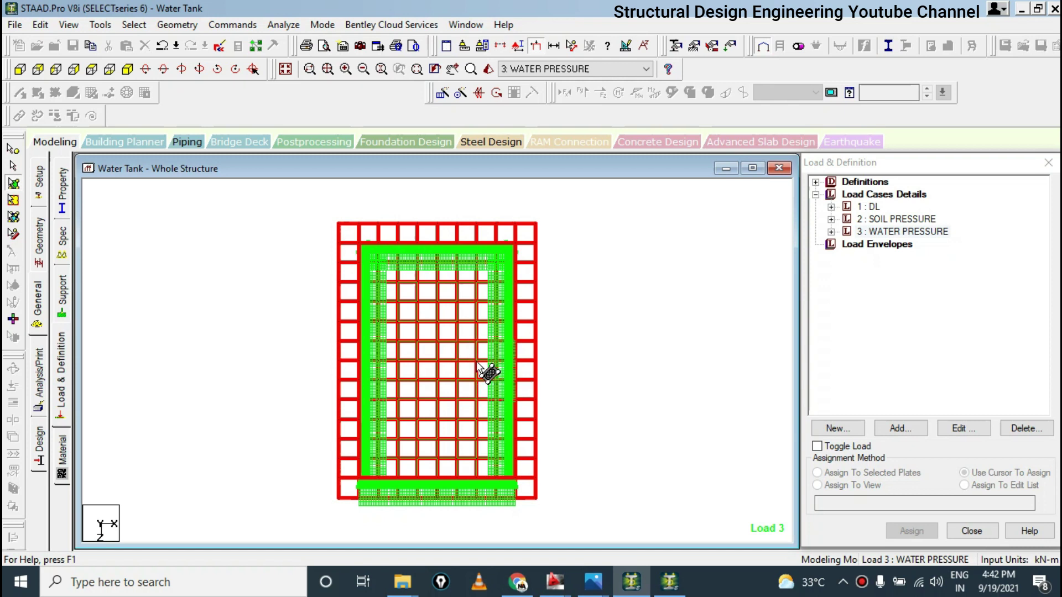
# Switch back to the input file editor and clear the draft text from the line above PERFORM ANALYSIS
pyautogui.click(678, 586)
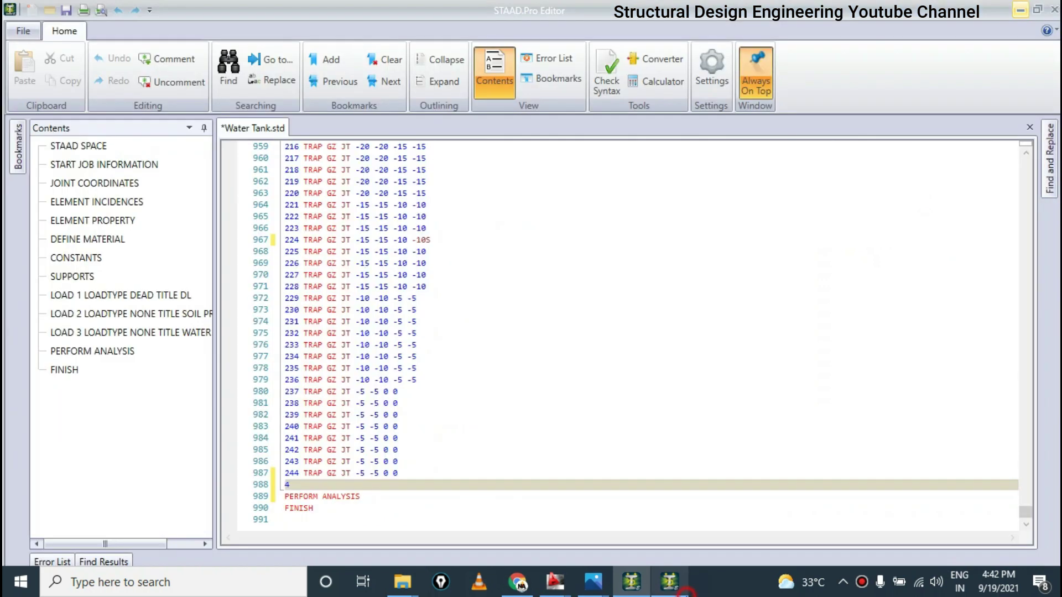
pyautogui.click(326, 485)
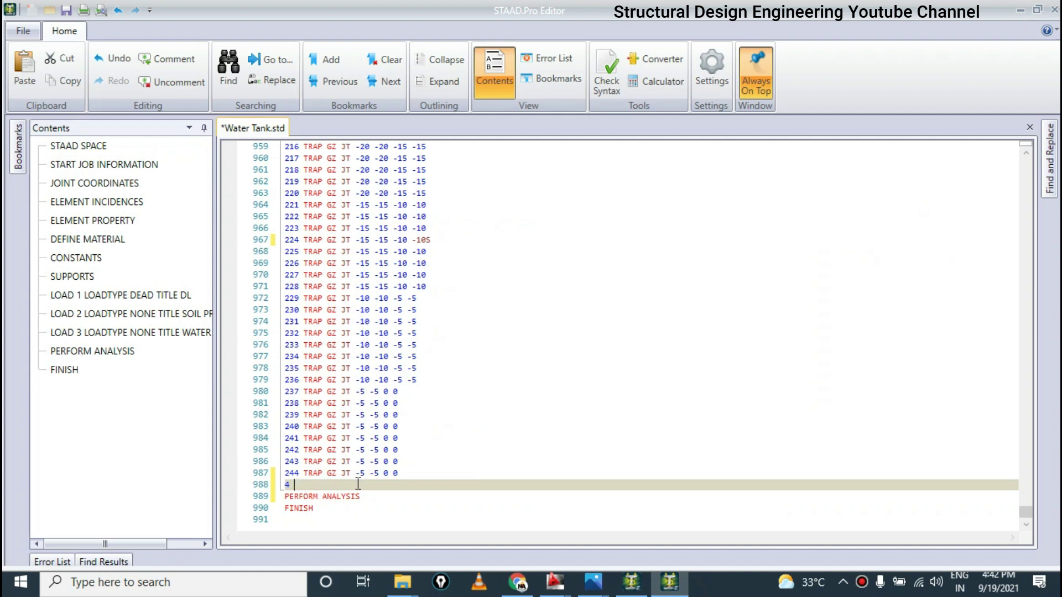
pyautogui.write('4 DL')
pyautogui.press('BackSpace')
pyautogui.press('BackSpace')
pyautogui.press('BackSpace')
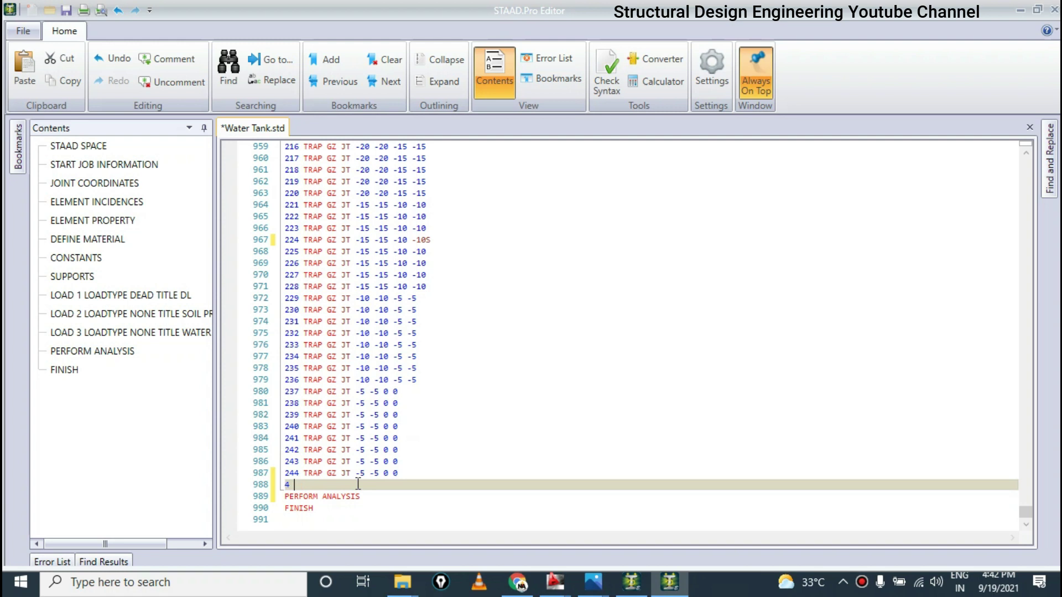
pyautogui.press('BackSpace')
pyautogui.press('BackSpace')
# Add the line LOAD COMB 4 DL PLUS SP above PERFORM ANALYSIS and start a new line beneath it
pyautogui.write('LOAD')
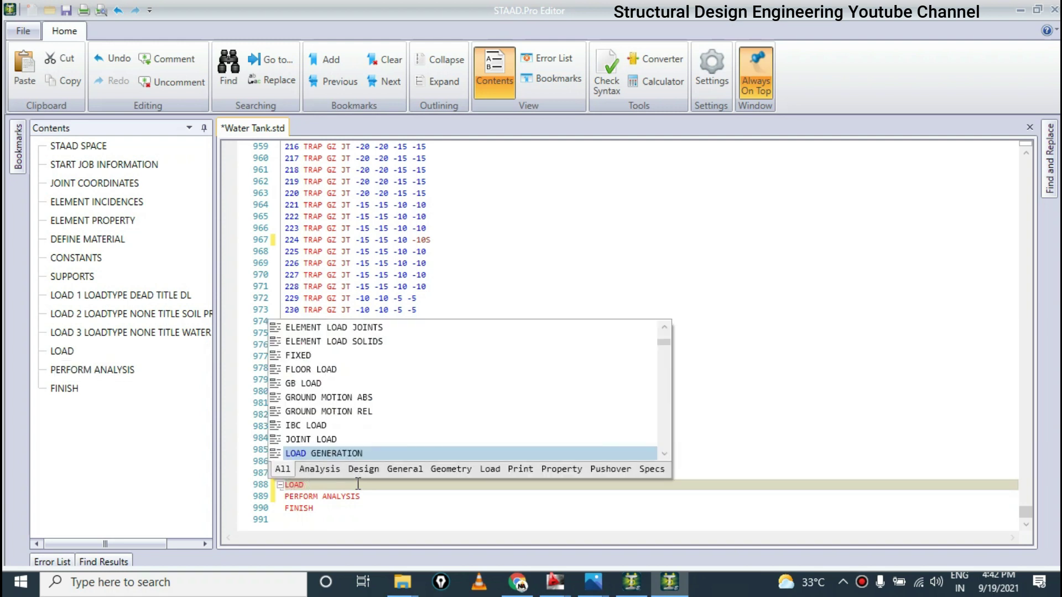
pyautogui.write(' C')
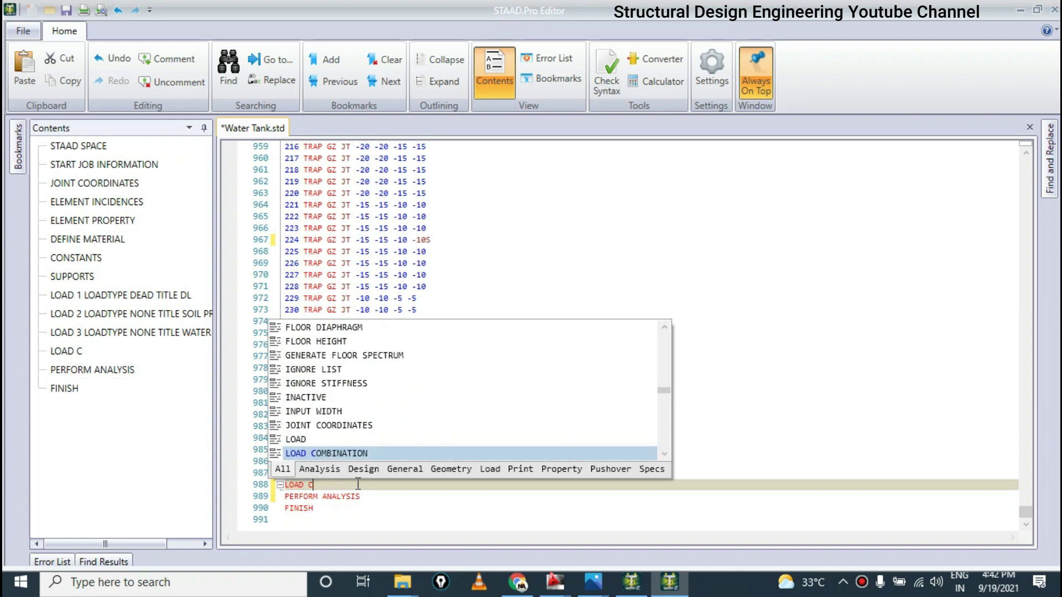
pyautogui.write('OM')
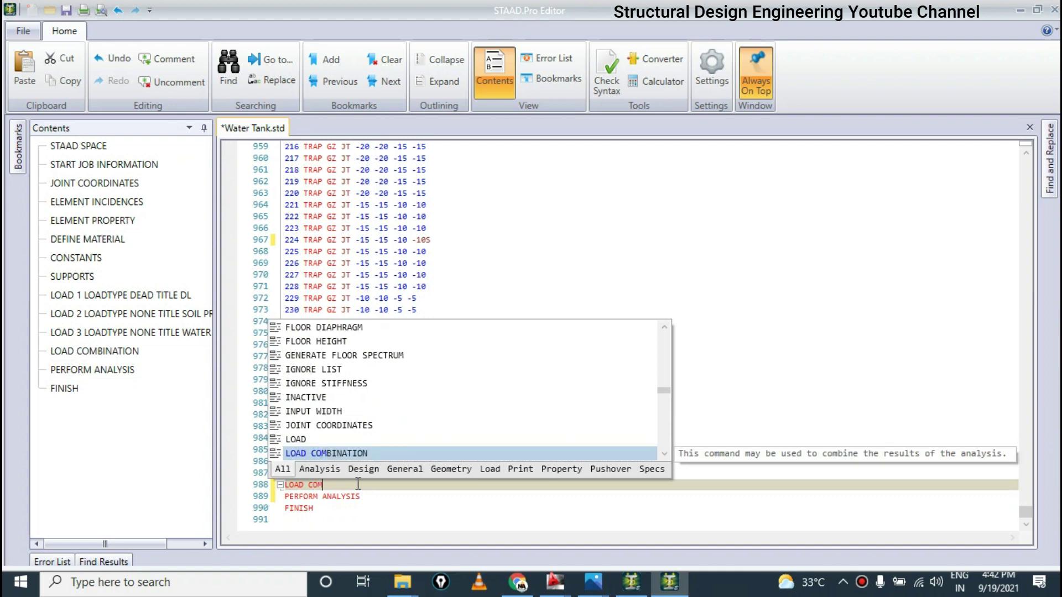
pyautogui.write('B')
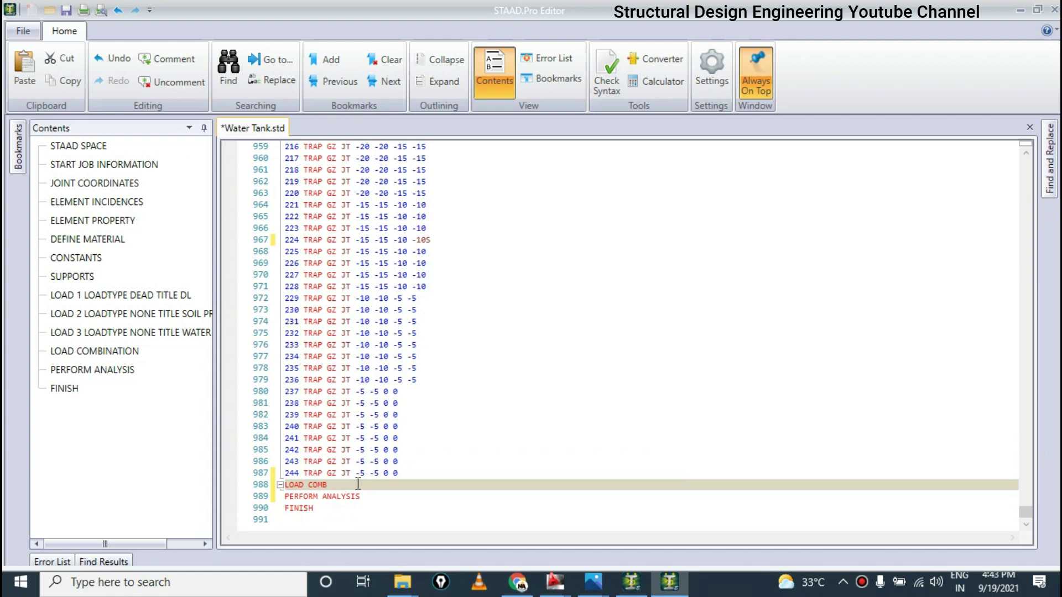
pyautogui.write('4')
pyautogui.write('DL')
pyautogui.write('PLUS SP')
pyautogui.press('Return')
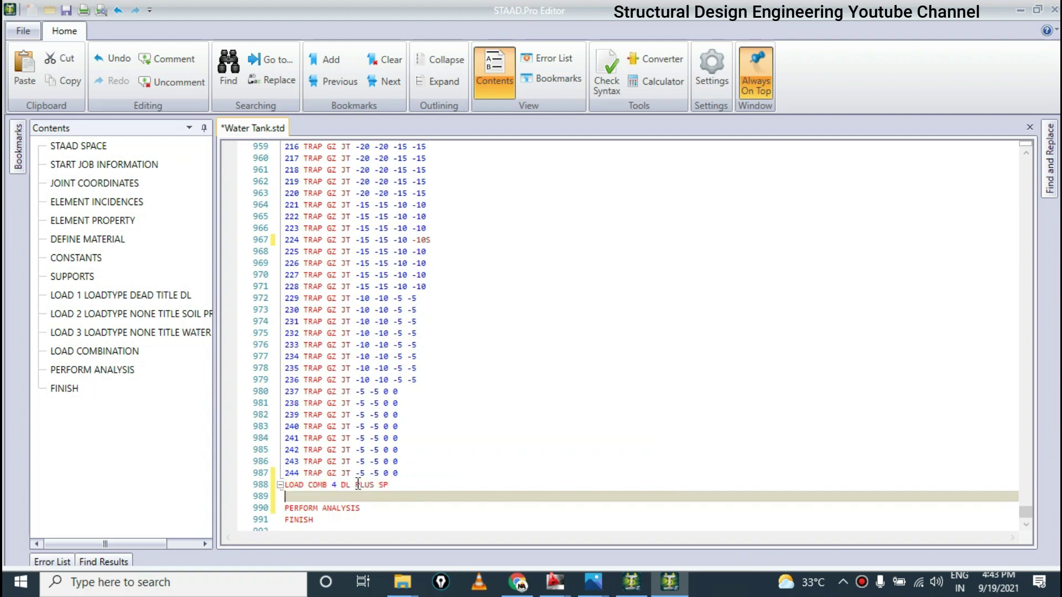
# Enter load case number 1 on the line beneath the load combination title and review the title's parts
pyautogui.write('1')
pyautogui.moveTo(389, 485)
pyautogui.mouseDown()
pyautogui.moveTo(281, 487)
pyautogui.moveTo(399, 487)
pyautogui.mouseUp()
pyautogui.click(323, 485)
pyautogui.click(339, 487)
pyautogui.click(288, 494)
pyautogui.click(344, 485)
pyautogui.click(399, 488)
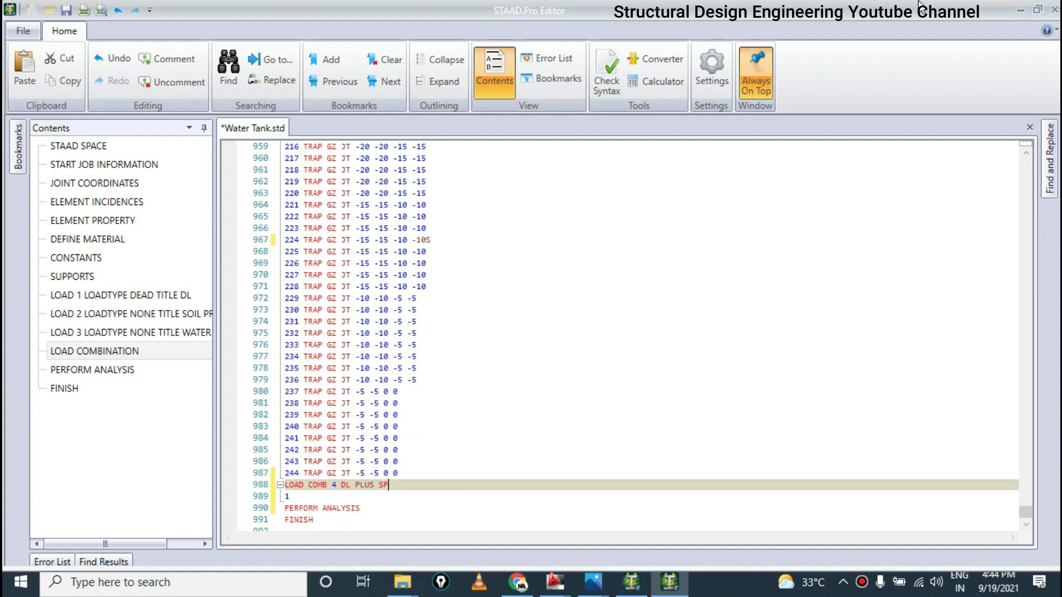
# Inspect the tank's WATER PRESSURE loads in isometric view, then bring the input file editor back
pyautogui.click(1020, 10)
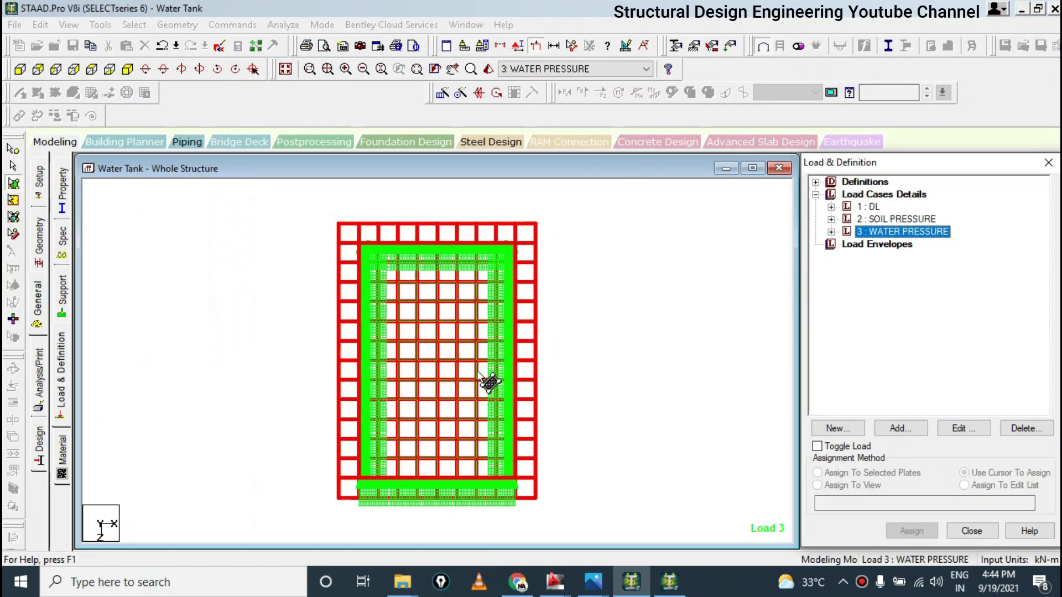
pyautogui.click(128, 70)
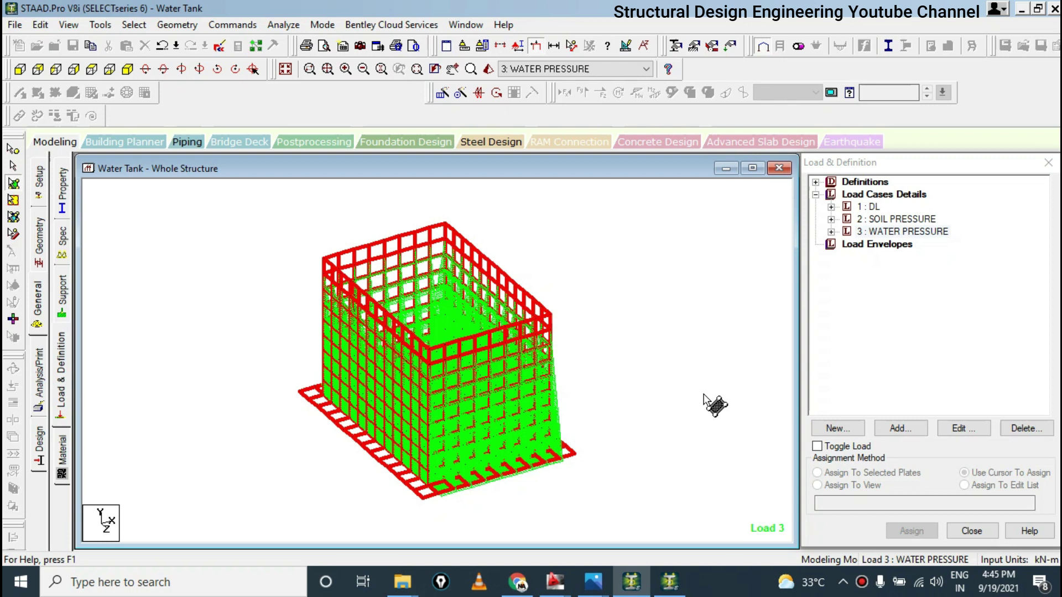
pyautogui.rightClick(872, 11)
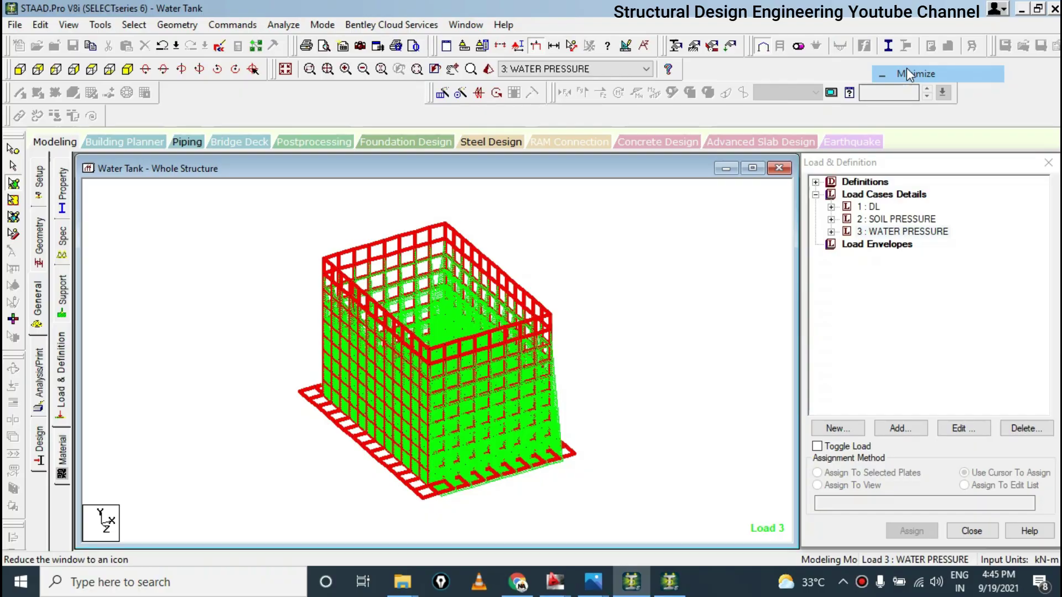
pyautogui.click(908, 73)
pyautogui.click(671, 582)
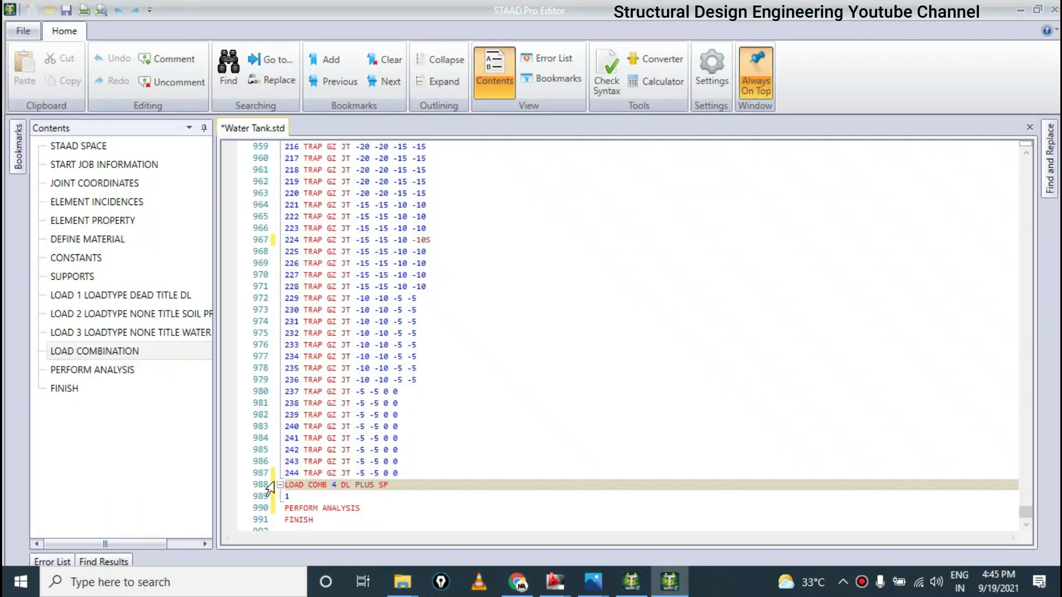
# Give load case 1 a factor of 1.0 in load combination 4 DL PLUS SP
pyautogui.scroll(-1, 298, 490)
pyautogui.click(330, 489)
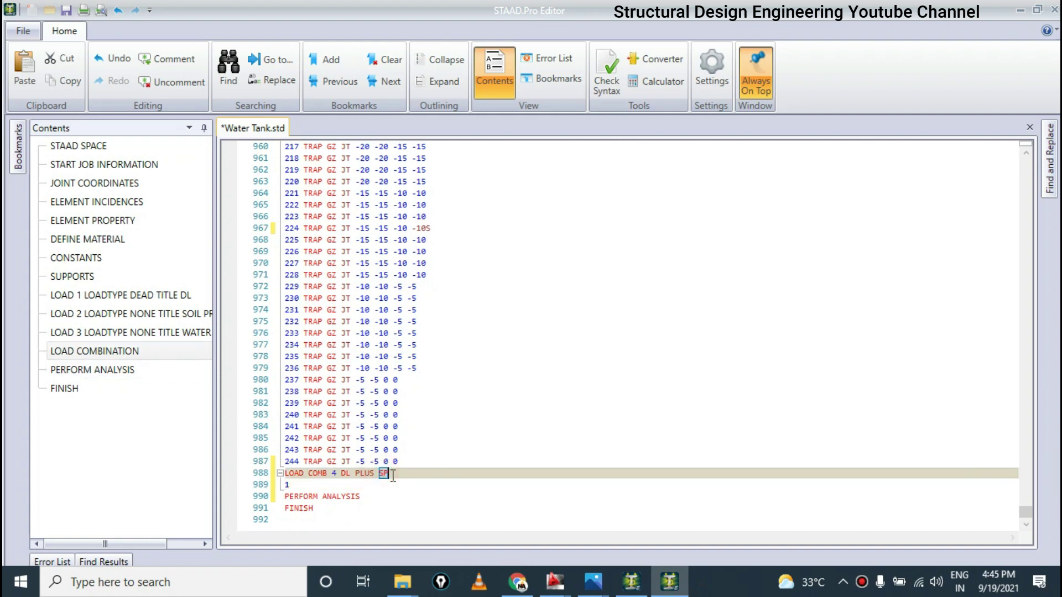
pyautogui.write('P')
pyautogui.click(323, 486)
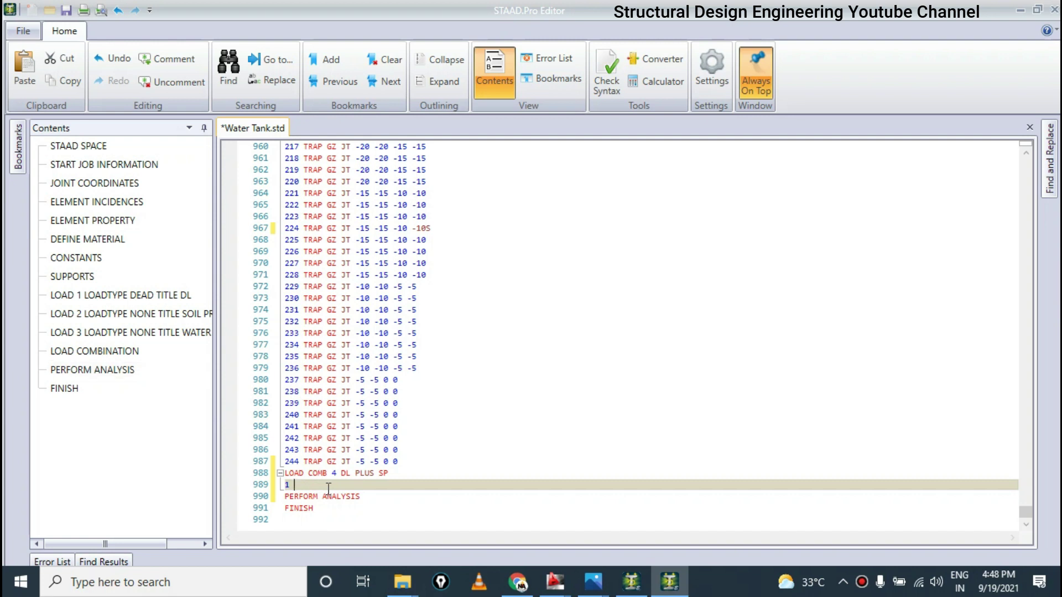
pyautogui.write('1.0')
# Switch to the tank model and display the loads of load case 2: SOIL PRESSURE
pyautogui.click(1021, 10)
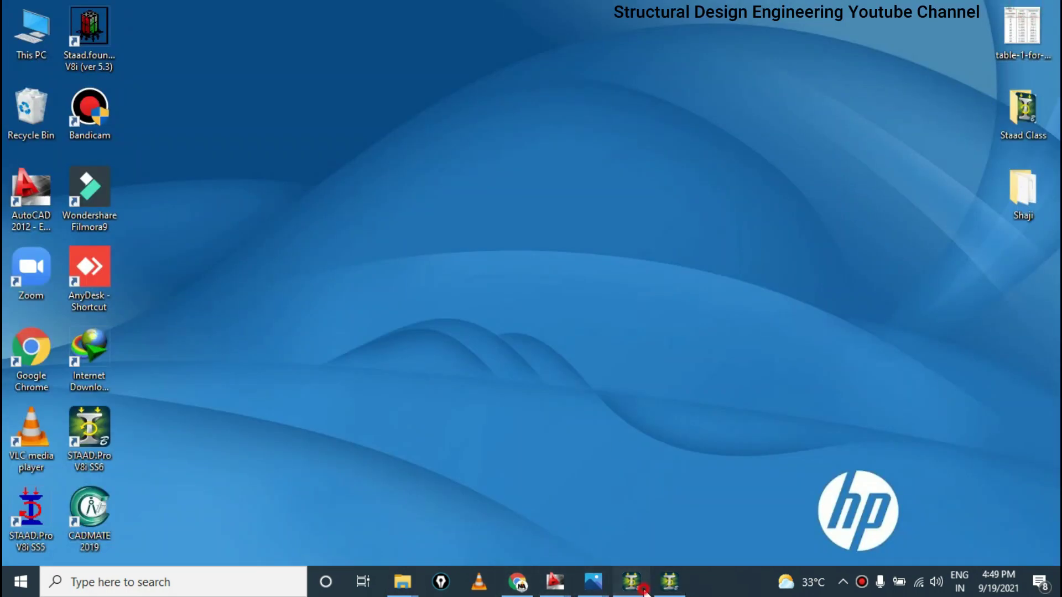
pyautogui.click(631, 581)
pyautogui.click(880, 220)
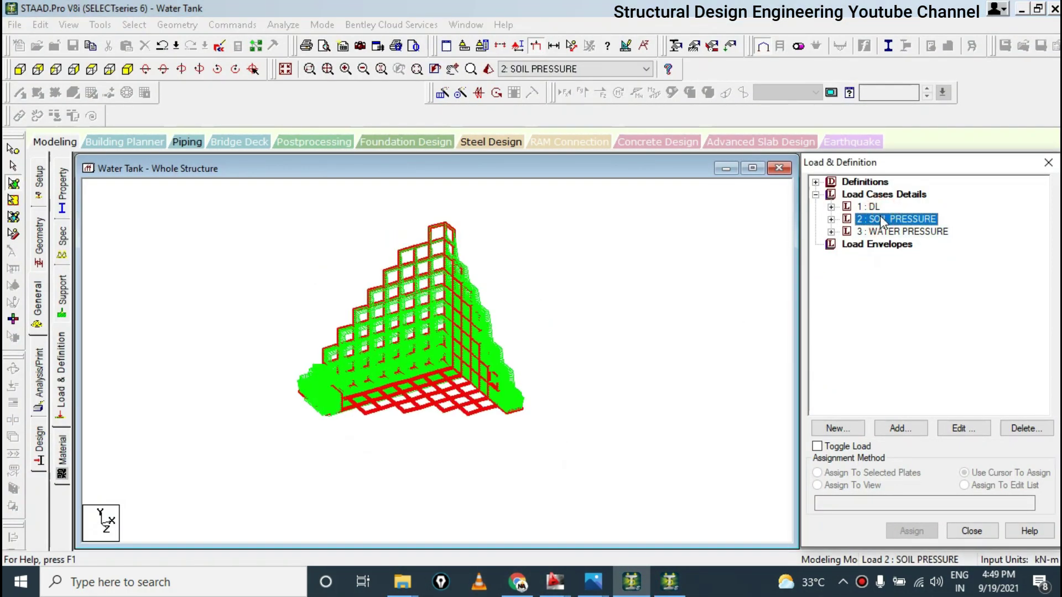
# Switch back to the input file editor and add load case 2 with factor 1.0 to load combination 4
pyautogui.click(669, 583)
pyautogui.click(338, 485)
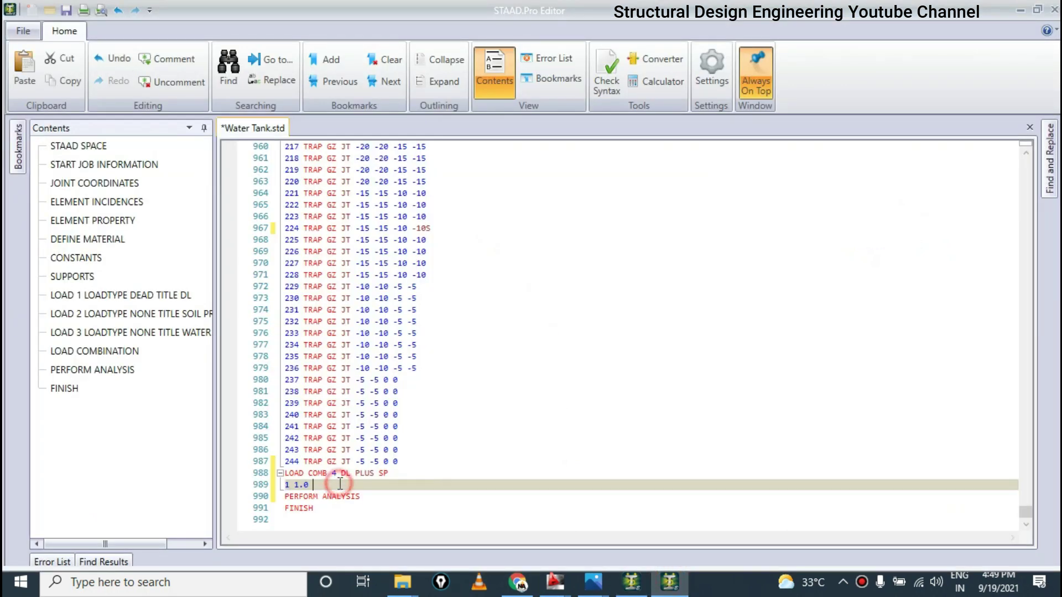
pyautogui.write('2 1.0')
pyautogui.press('Return')
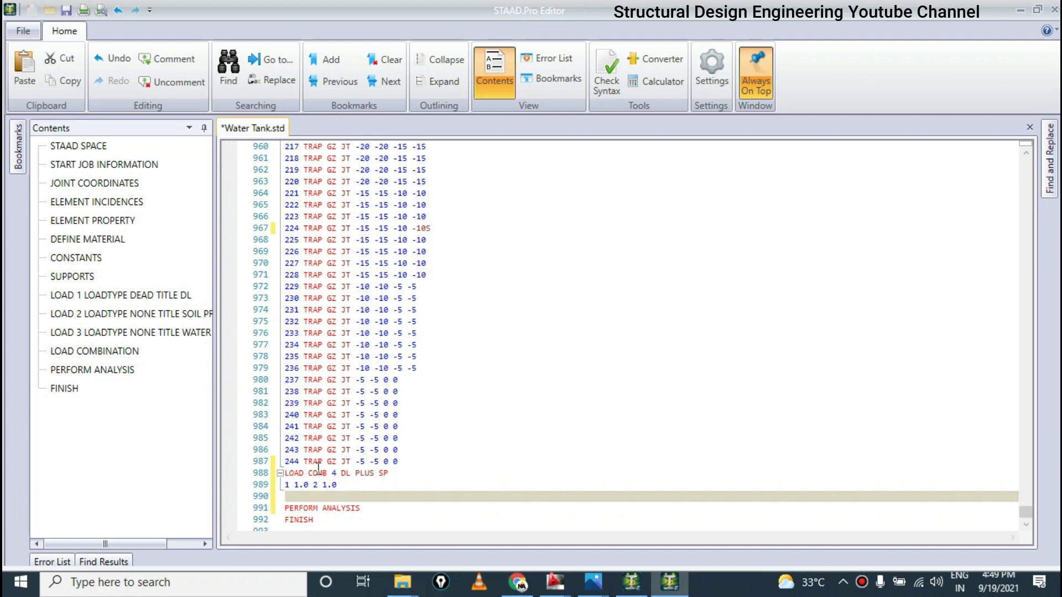
# Add load combination 5 titled DL PLUS WP, with factor 1.0 for load cases 1 and 3
pyautogui.write('LOAD C')
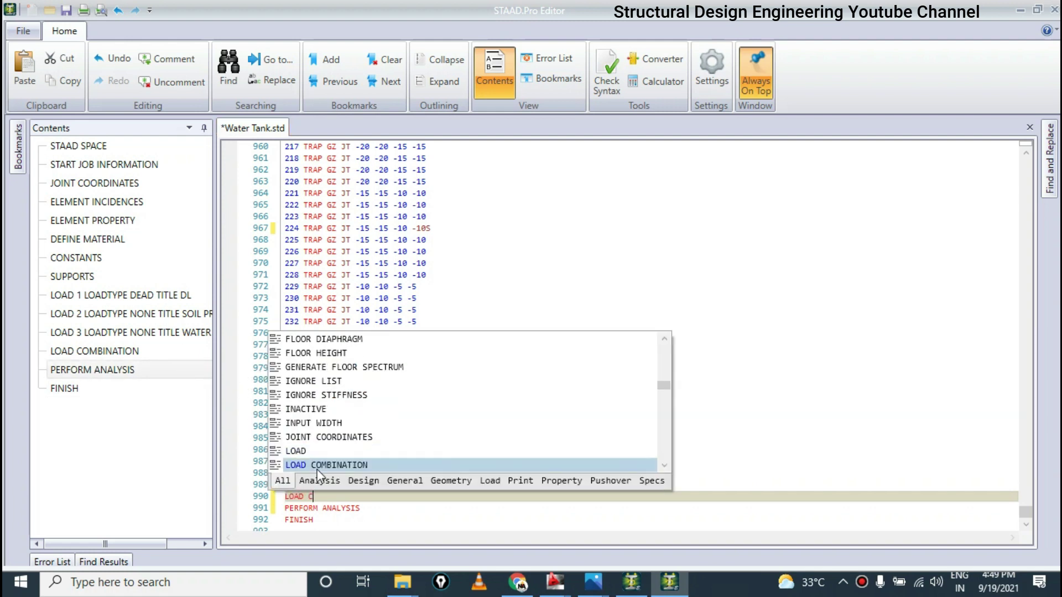
pyautogui.write('OMB ')
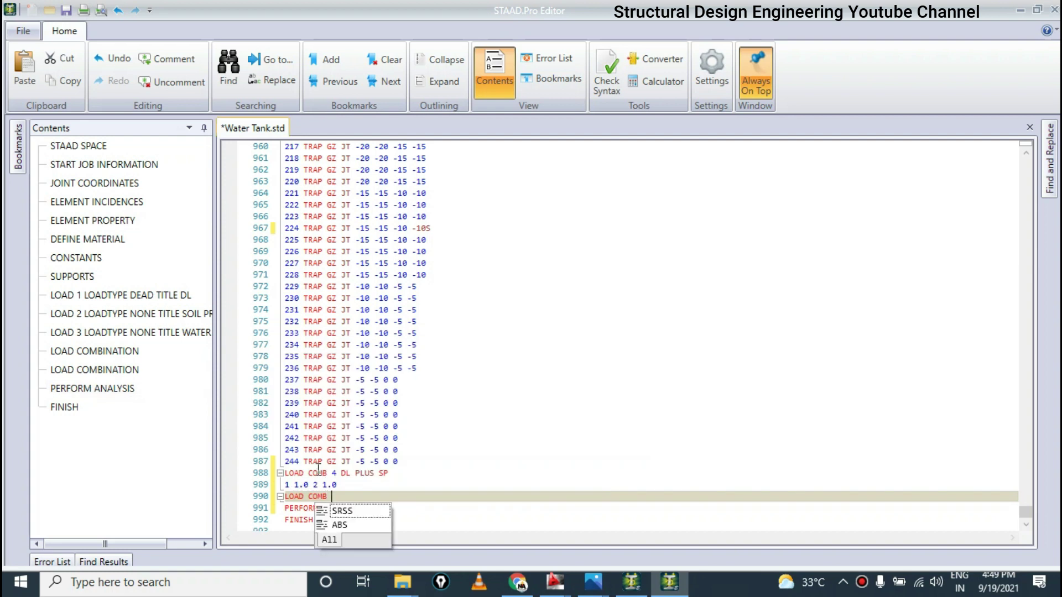
pyautogui.write('5 DL PLUS ')
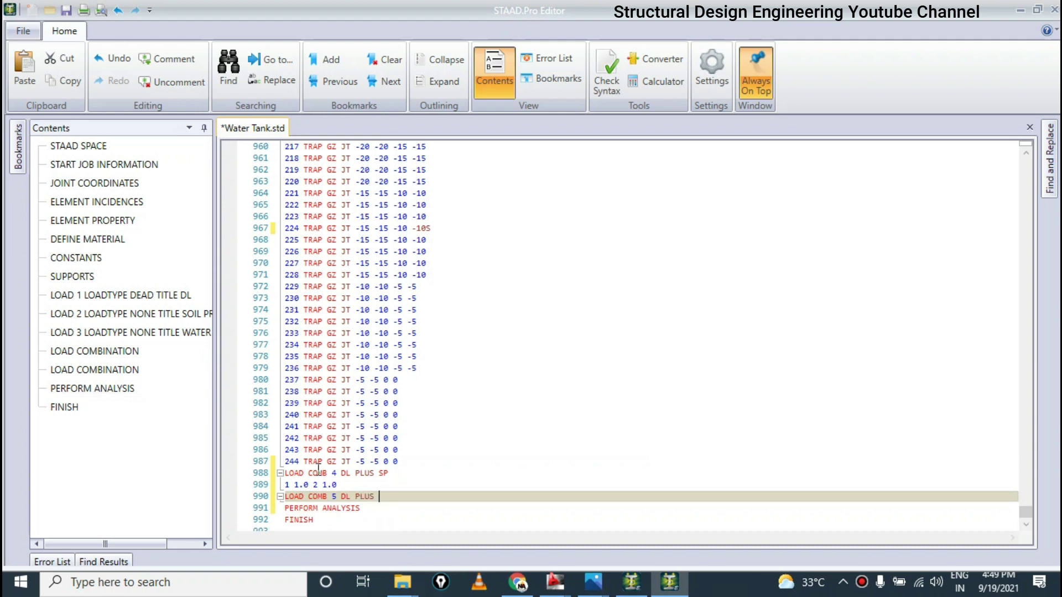
pyautogui.write('WP')
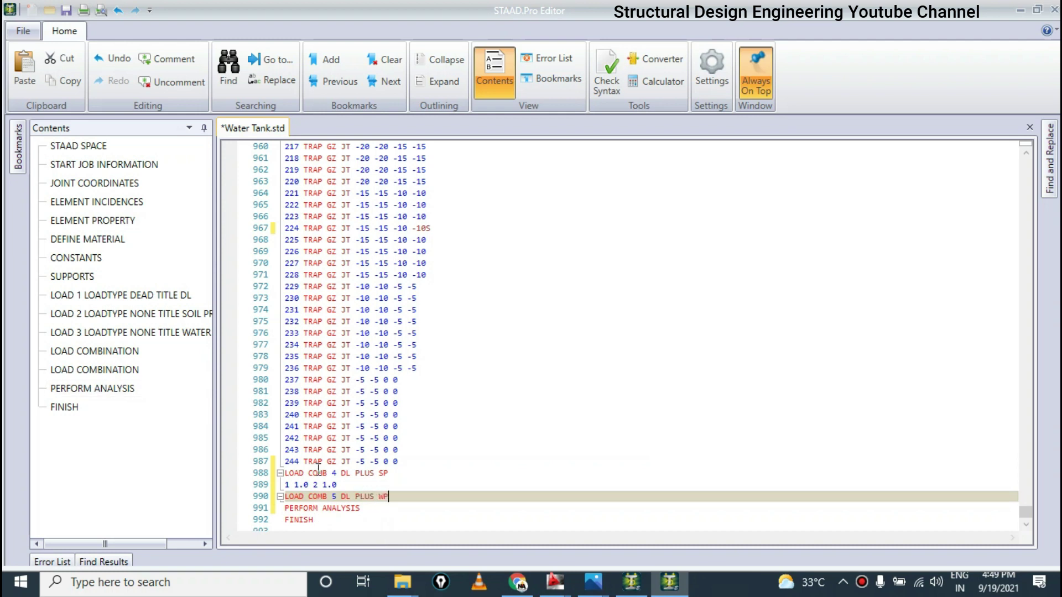
pyautogui.press('Return')
pyautogui.write('1 1.0')
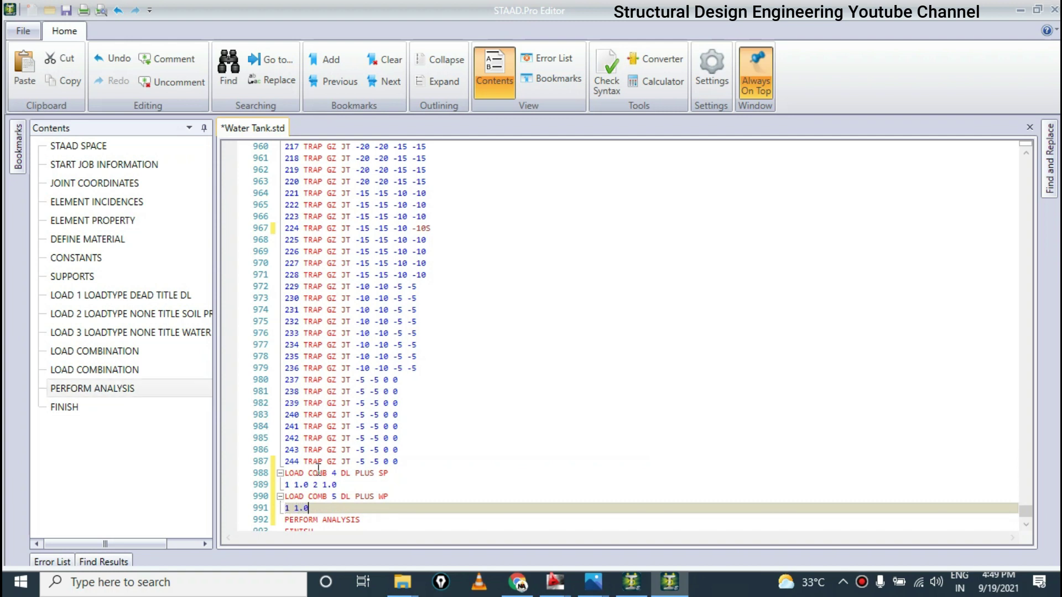
pyautogui.write(' 3')
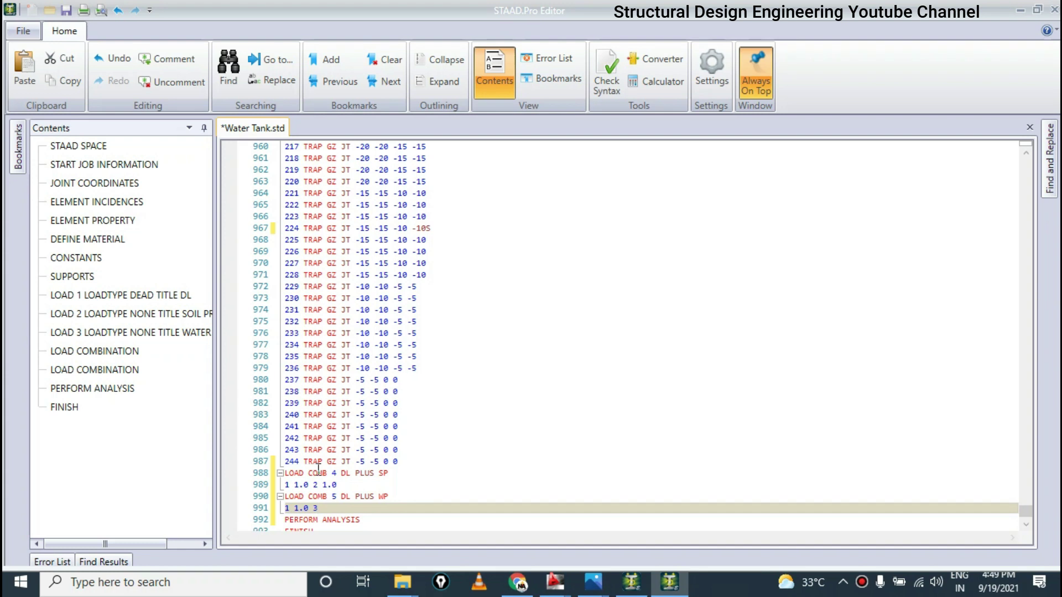
pyautogui.write('1.0')
pyautogui.press('Return')
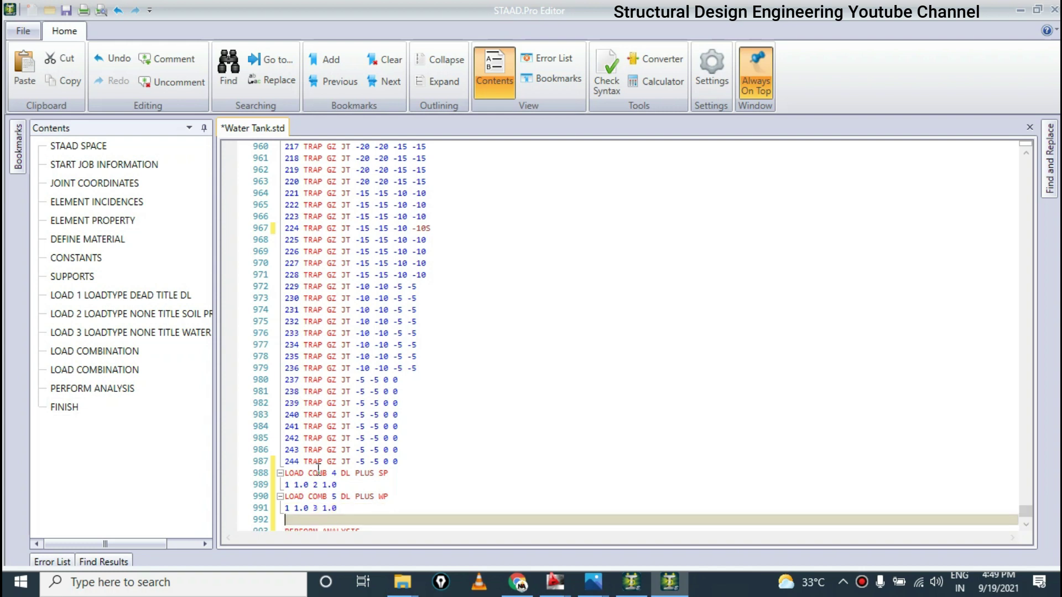
# Add the title line for load combination 6, named DL PLUS SP PLUS WP
pyautogui.write('LOAD COMB ')
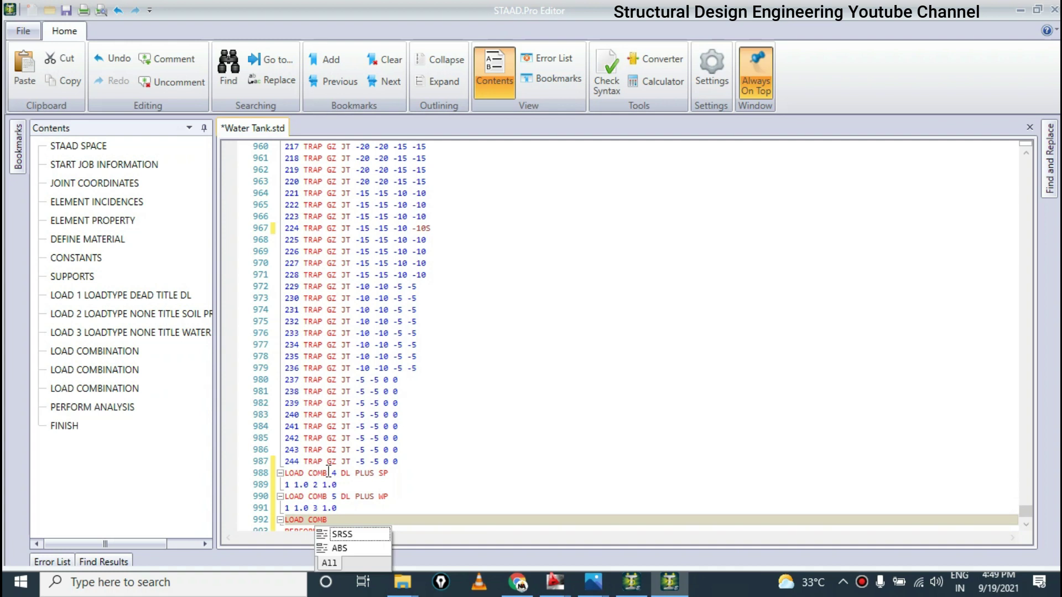
pyautogui.write('6 DL')
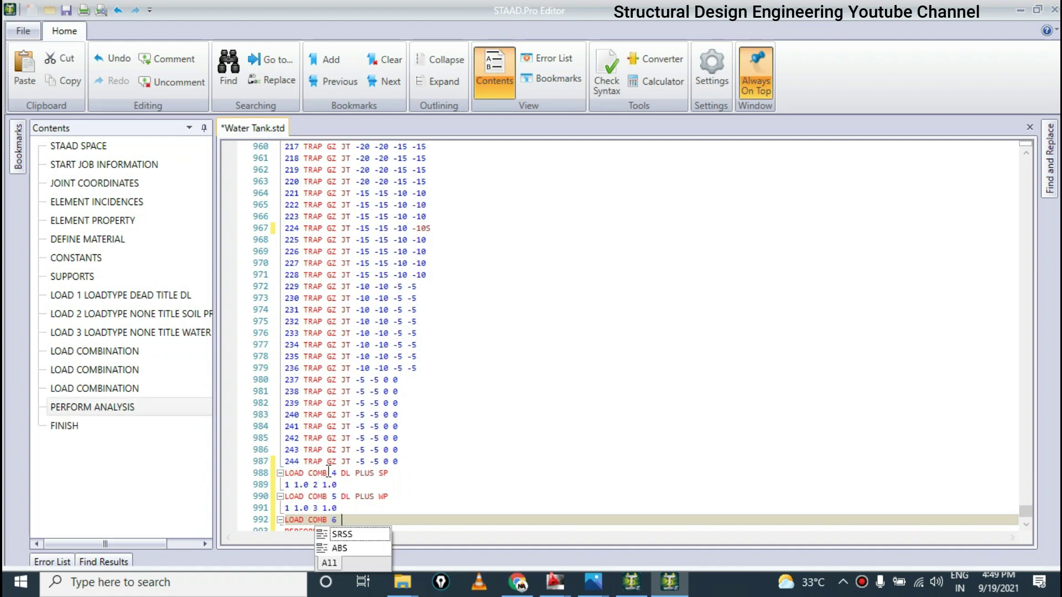
pyautogui.write(' PLUS L')
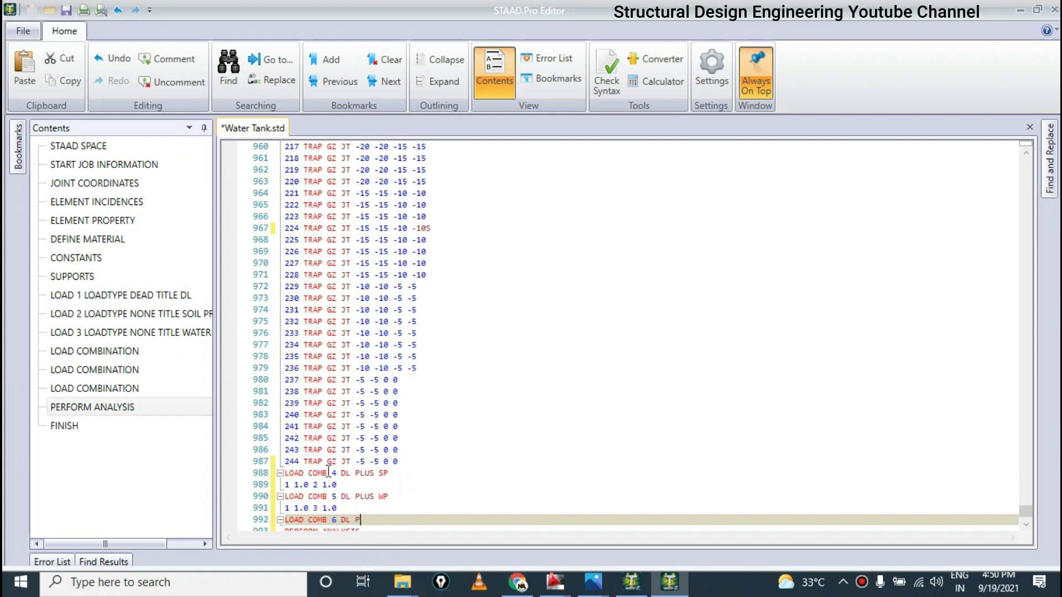
pyautogui.press('BackSpace')
pyautogui.write('SP PLUS WP')
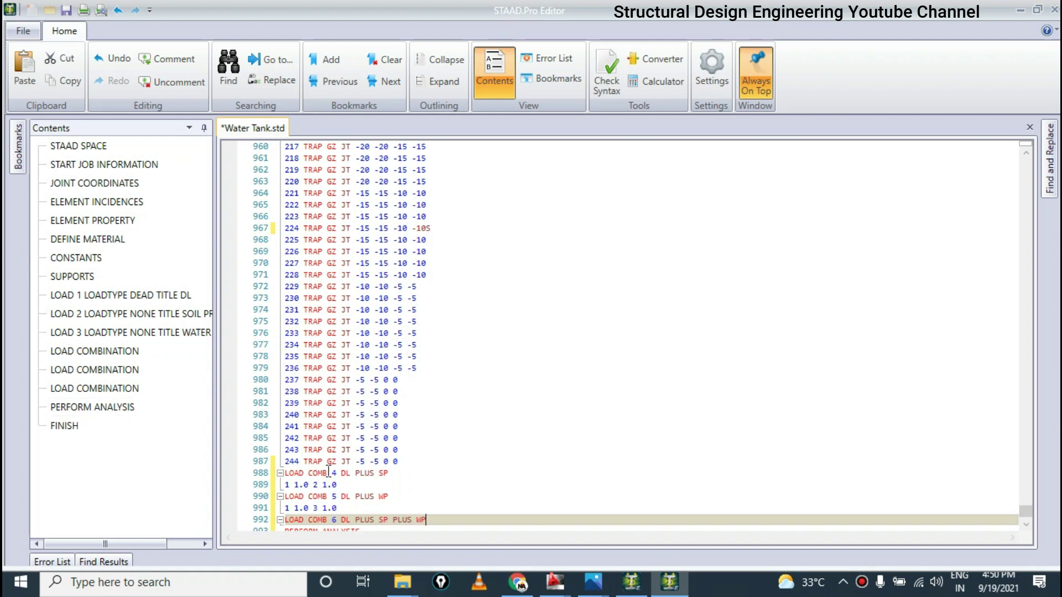
# Give load cases 1, 2 and 3 a factor of 1.0 each in load combination 6
pyautogui.press('Return')
pyautogui.write('1 1.0 2')
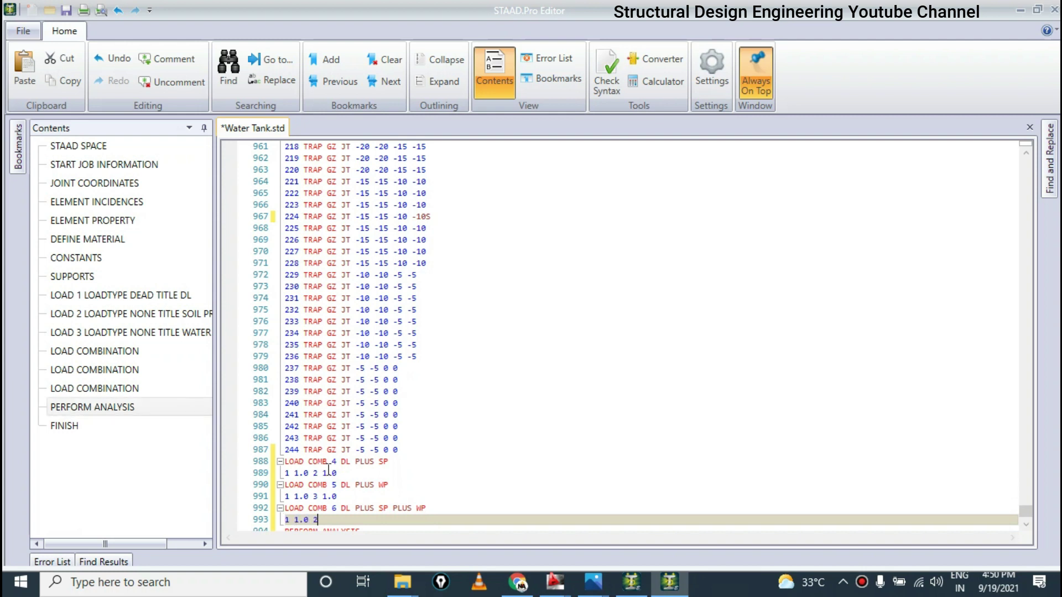
pyautogui.write(' .0')
pyautogui.press('BackSpace')
pyautogui.press('BackSpace')
pyautogui.write('1.0')
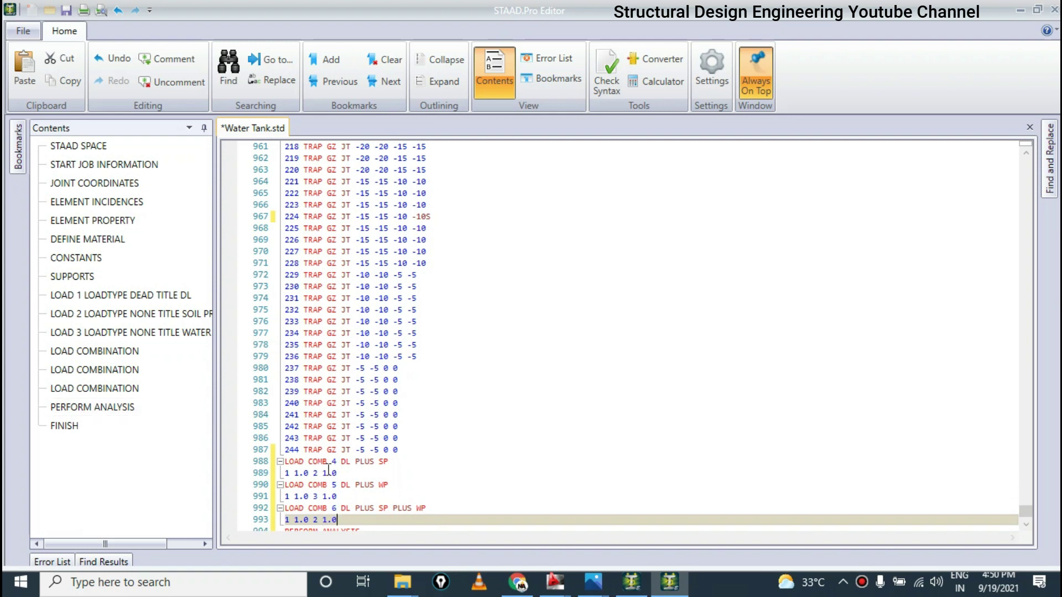
pyautogui.write(' 4')
pyautogui.press('BackSpace')
pyautogui.write('3 1.0')
pyautogui.scroll(-1, 401, 453)
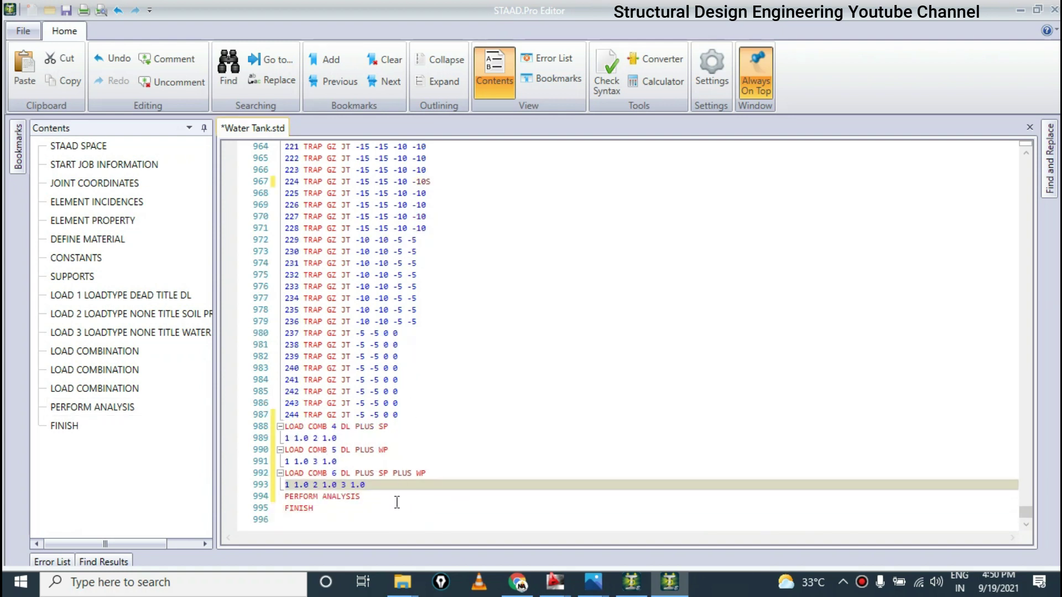
# Duplicate load combinations 4 to 6 below themselves, separated by a comment line of asterisks
pyautogui.moveTo(379, 486); pyautogui.dragTo(284, 426)
pyautogui.hotkey('ctrl', 'c')
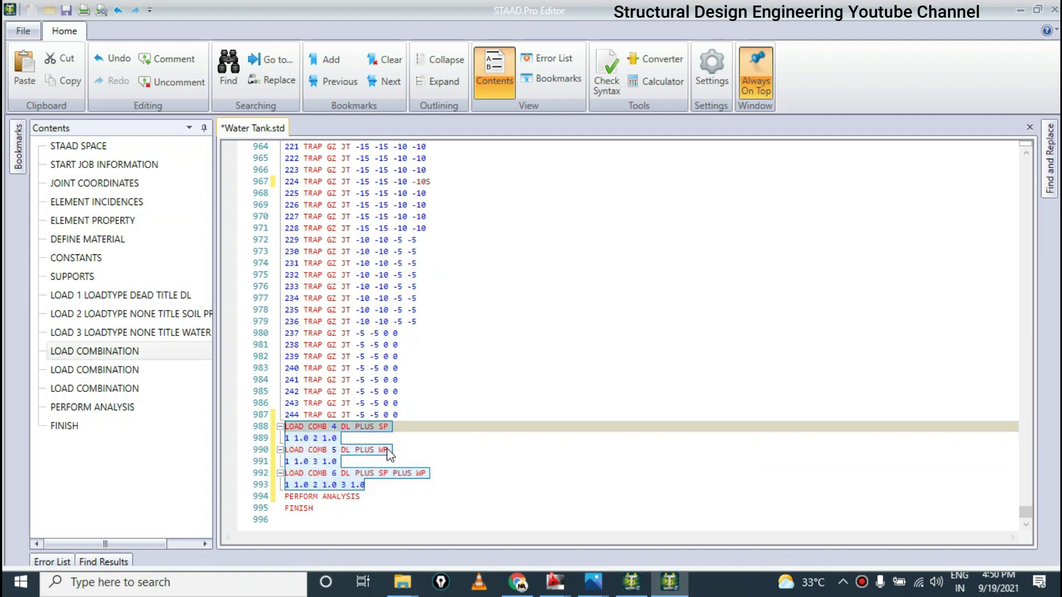
pyautogui.click(383, 485)
pyautogui.press('Return')
pyautogui.write('*************************************')
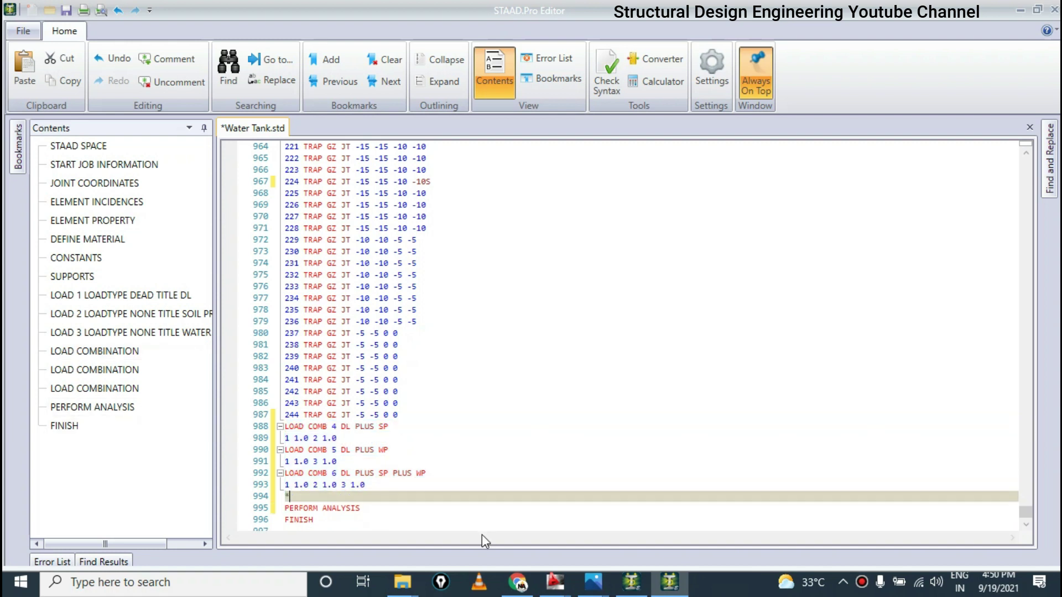
pyautogui.press('Return')
pyautogui.hotkey('ctrl', 'v')
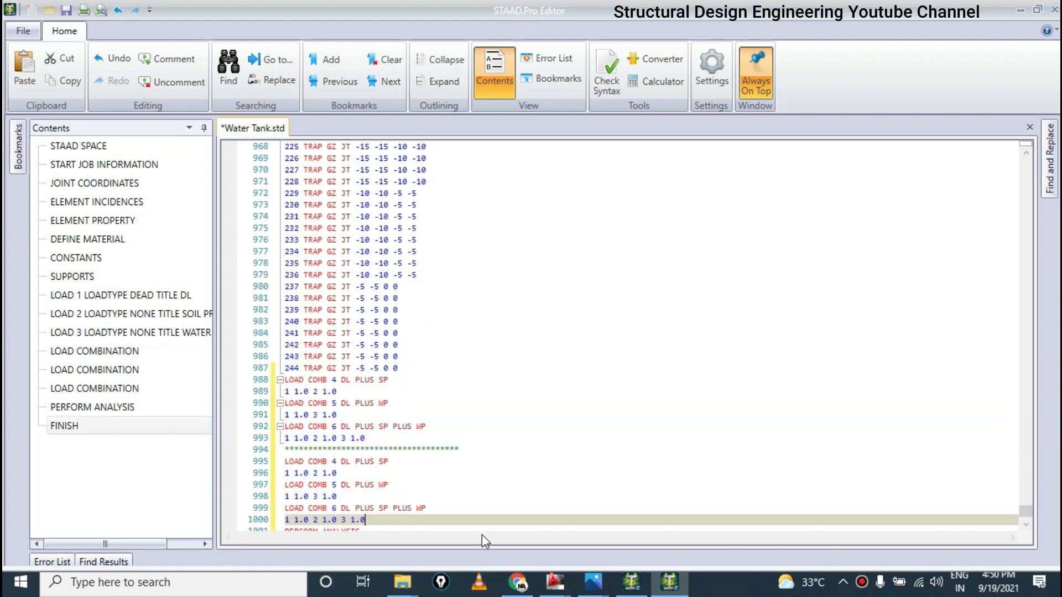
pyautogui.scroll(-1, 429, 507)
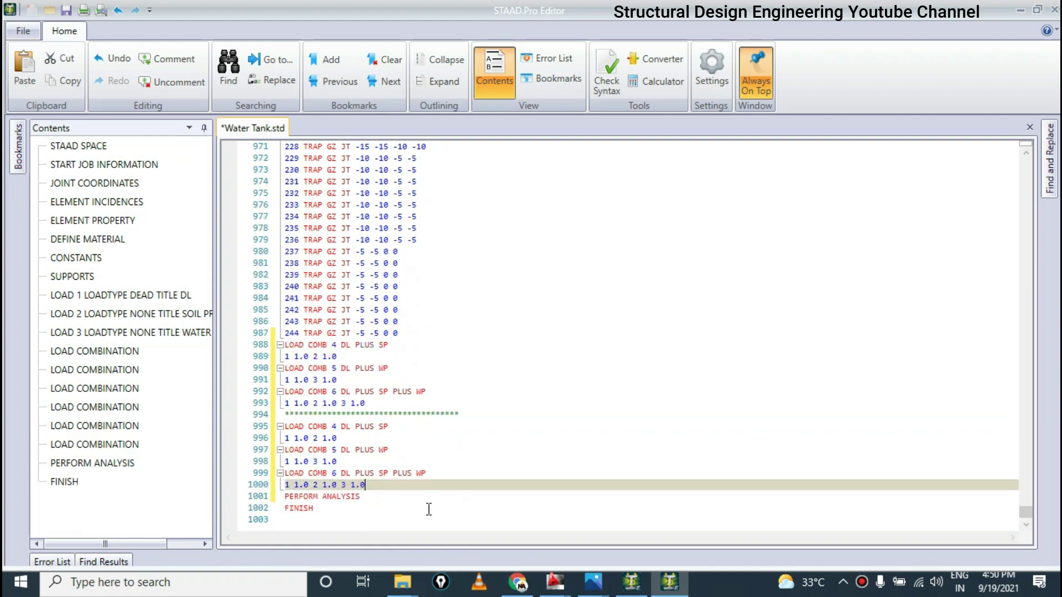
# Renumber the three duplicated load combinations as 7, 8 and 9
pyautogui.moveTo(325, 429); pyautogui.dragTo(397, 494)
pyautogui.click(360, 438)
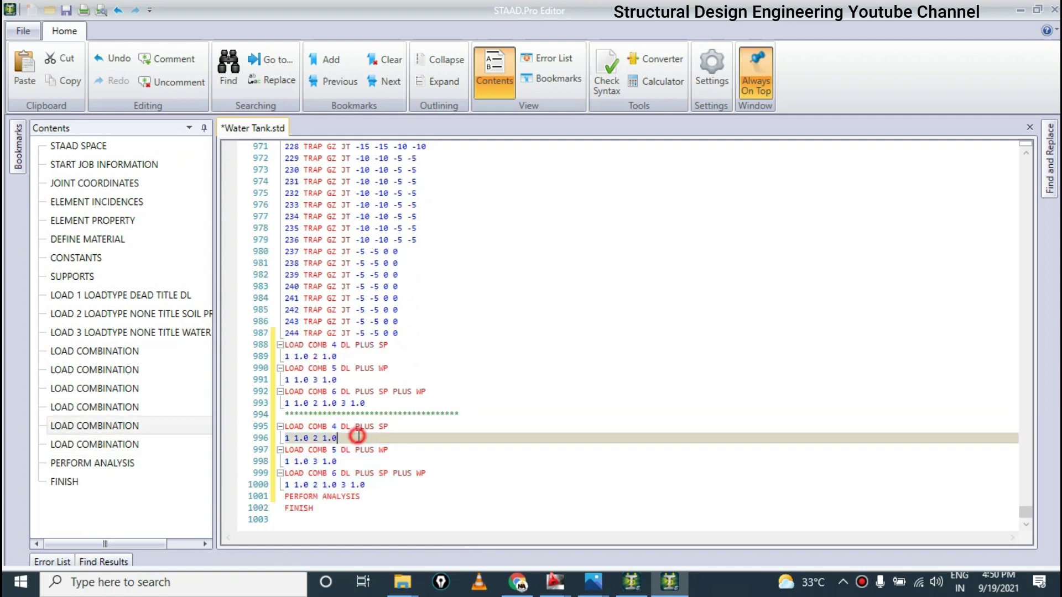
pyautogui.click(331, 390)
pyautogui.doubleClick(334, 426)
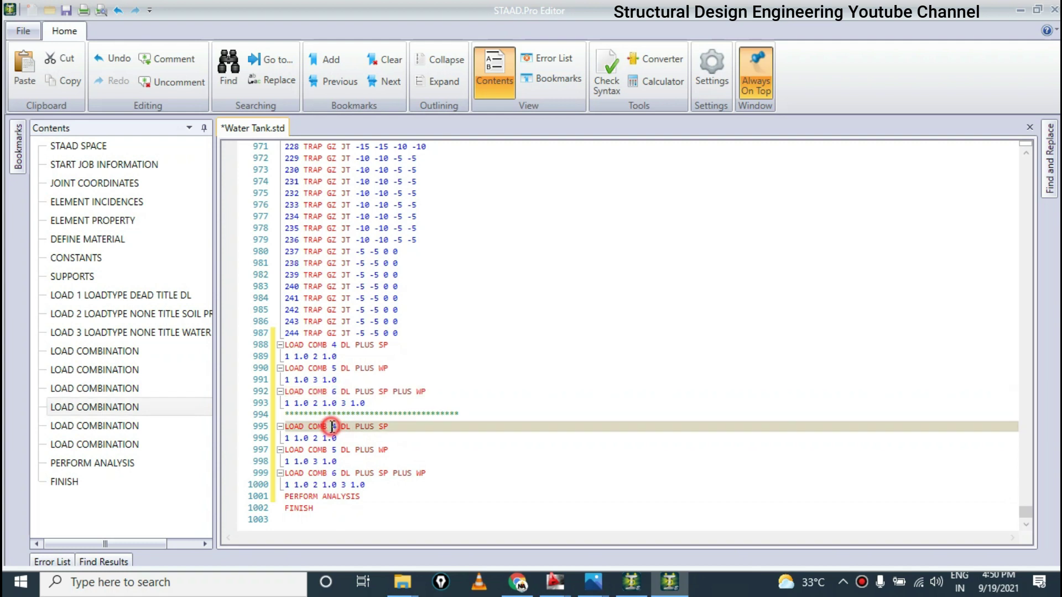
pyautogui.write('6')
pyautogui.doubleClick(335, 426)
pyautogui.write('7')
pyautogui.doubleClick(334, 450)
pyautogui.write('8')
pyautogui.doubleClick(334, 473)
pyautogui.write('9')
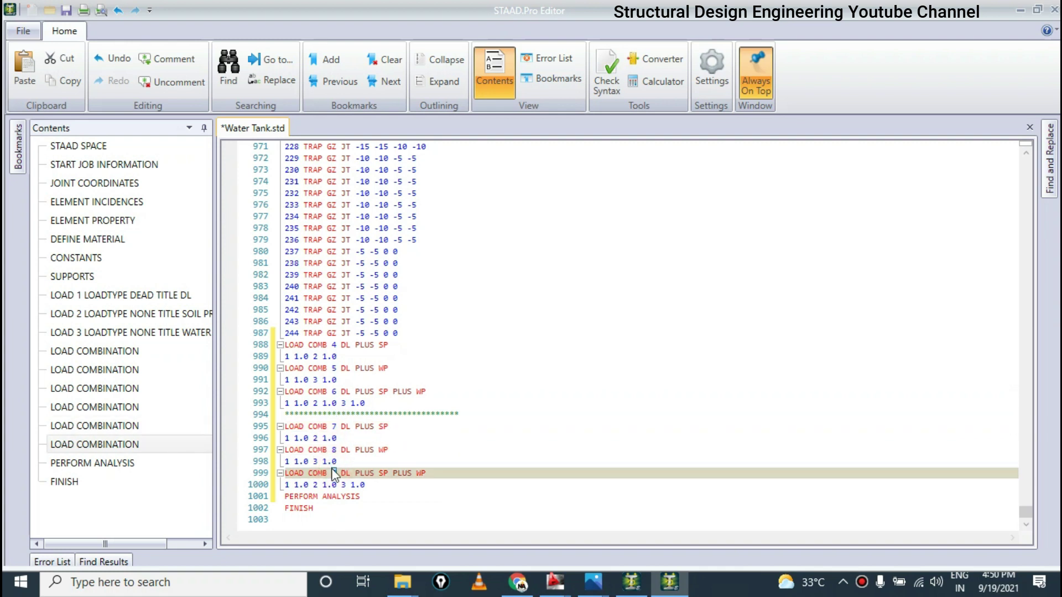
# Insert a comment line of asterisks above load combination 4
pyautogui.click(333, 344)
pyautogui.click(330, 475)
pyautogui.click(404, 331)
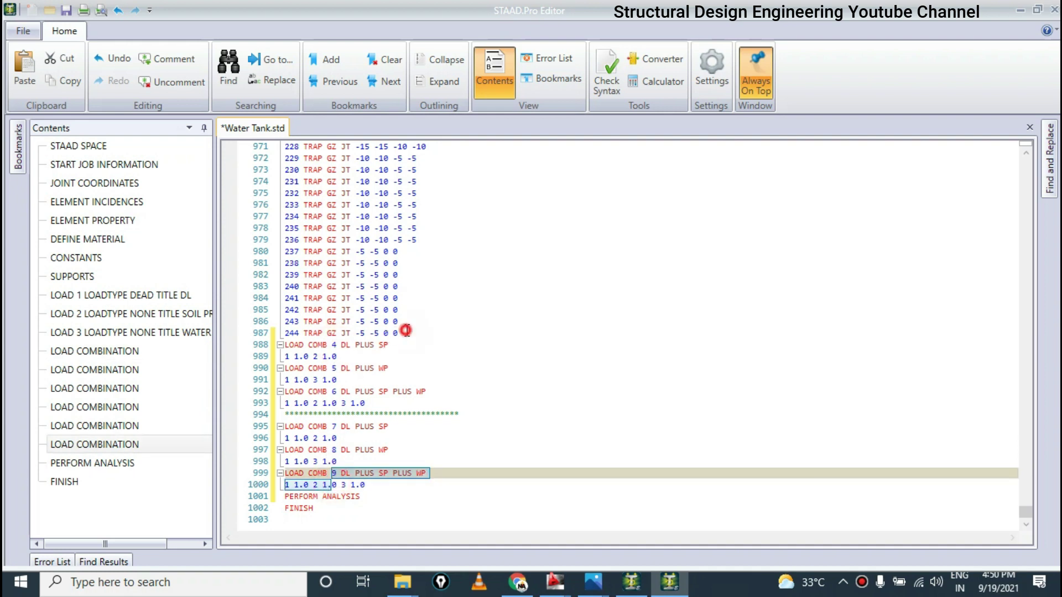
pyautogui.press('Return')
pyautogui.write('**********************************')
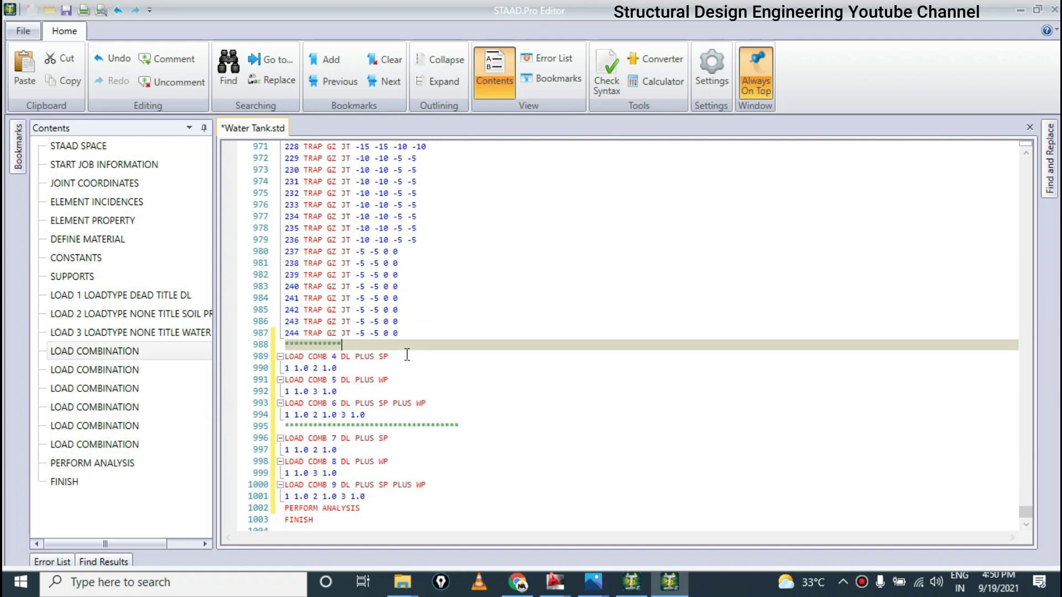
# Insert the comment line ******FACTORED LOAD COMB directly above load combination 7
pyautogui.click(348, 354)
pyautogui.click(356, 403)
pyautogui.click(346, 439)
pyautogui.click(337, 485)
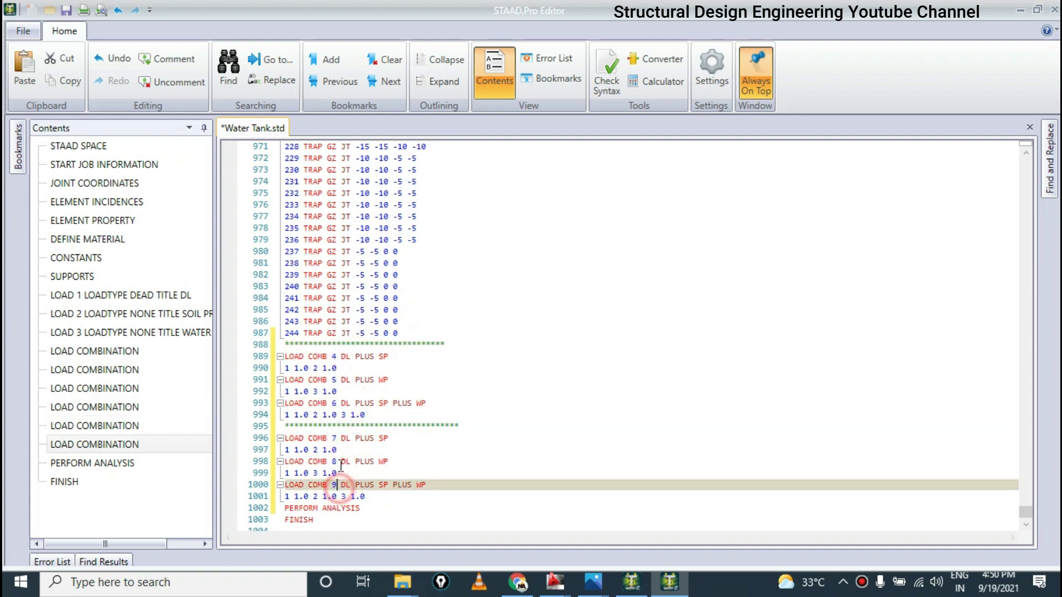
pyautogui.click(479, 424)
pyautogui.press('Return')
pyautogui.write('******')
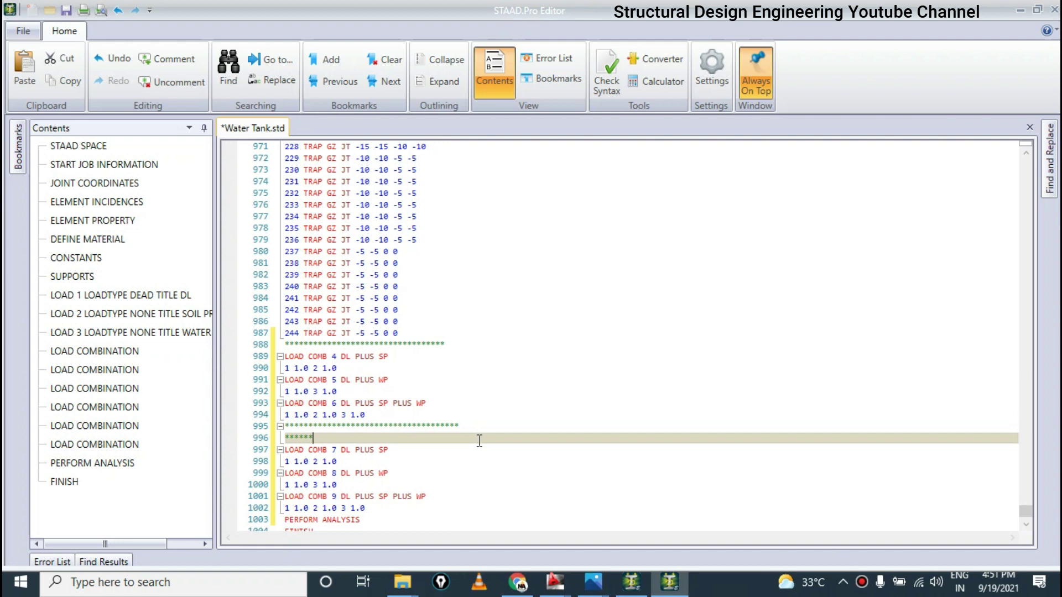
pyautogui.write('FACTOR')
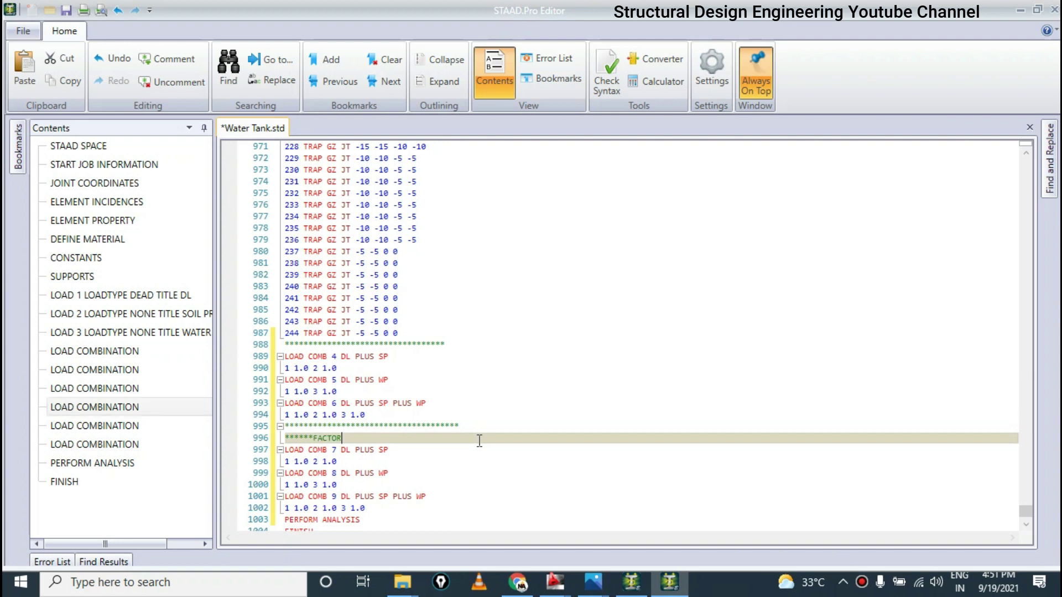
pyautogui.write('ED LOAD COMB')
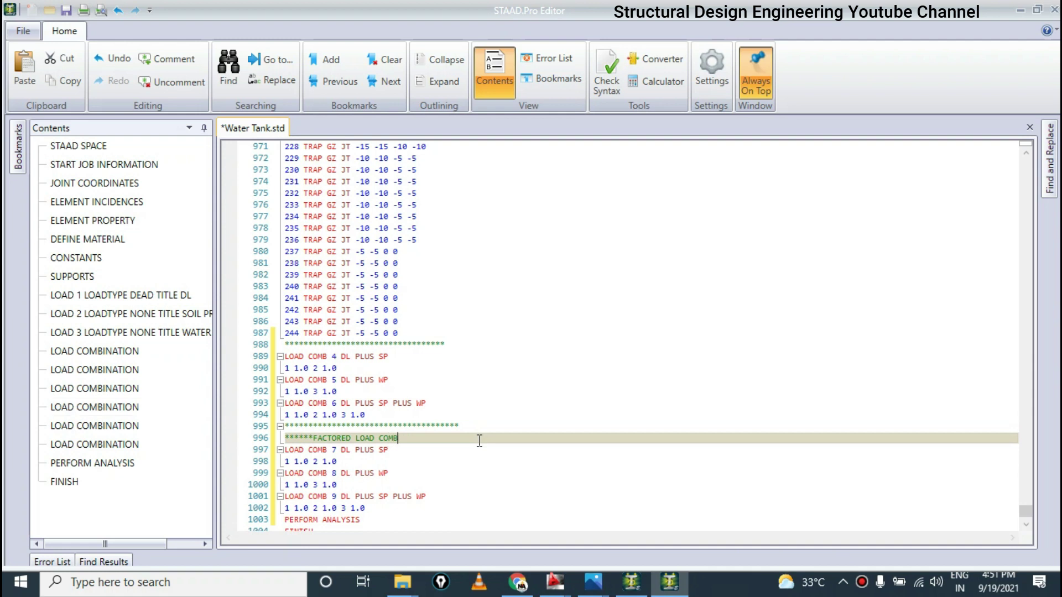
# Review load combinations 4 to 6 and the factored combinations 7 to 9 with their load factors
pyautogui.click(453, 345)
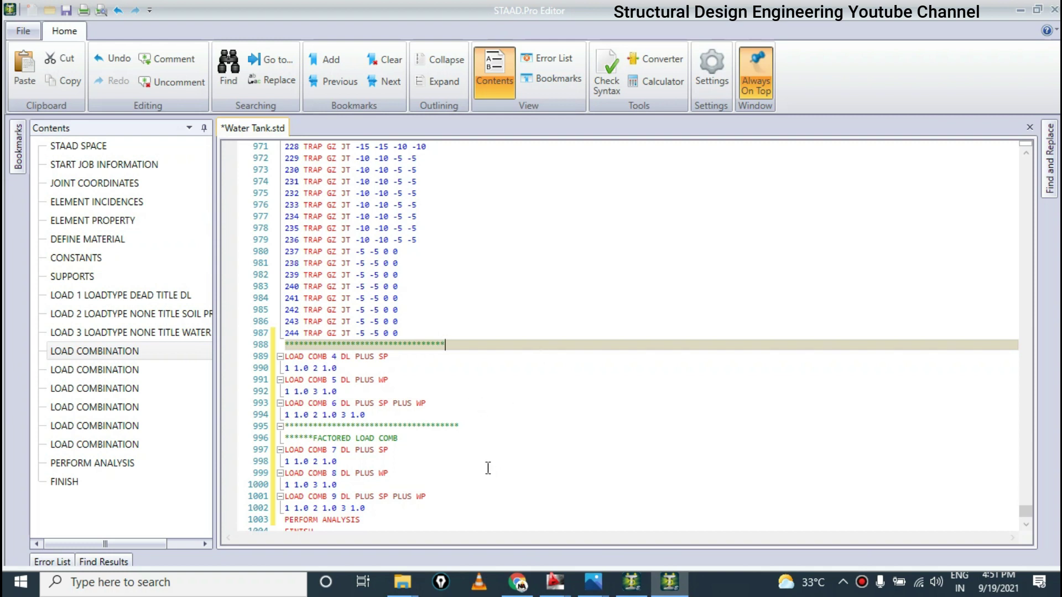
pyautogui.click(452, 415)
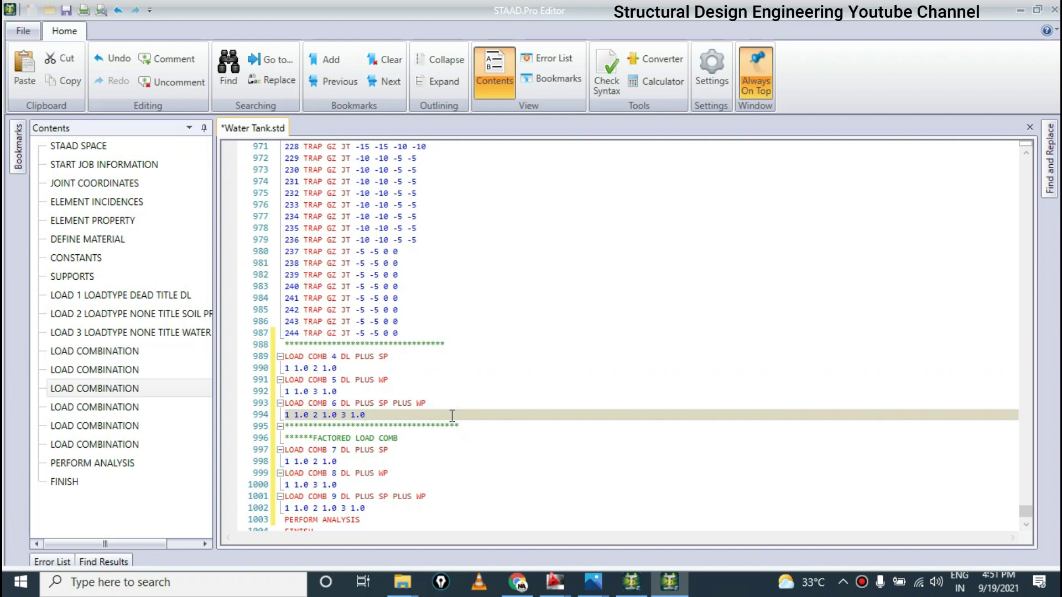
pyautogui.scroll(-1, 451, 415)
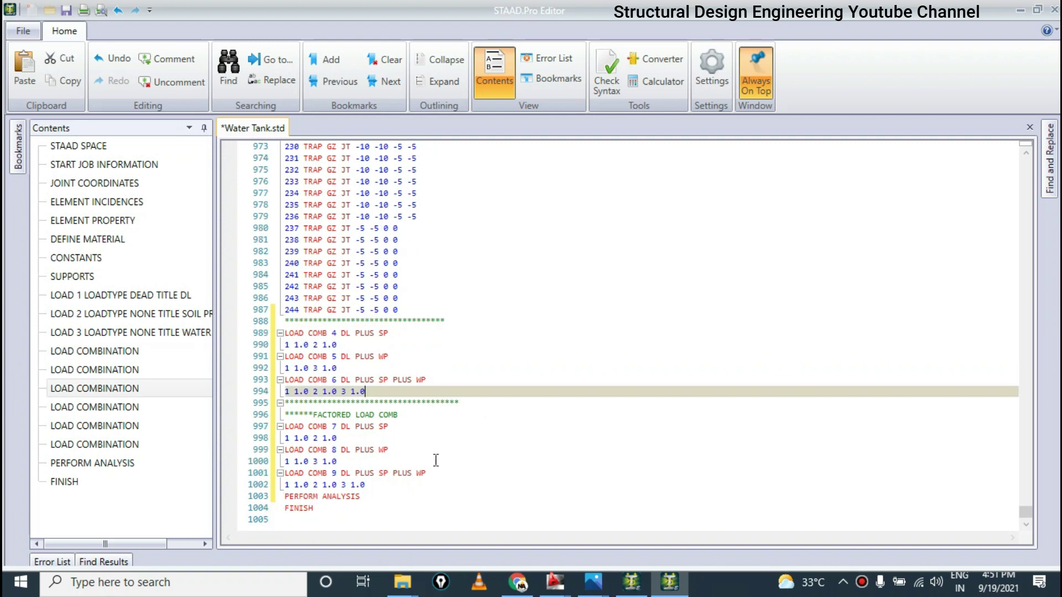
pyautogui.click(408, 414)
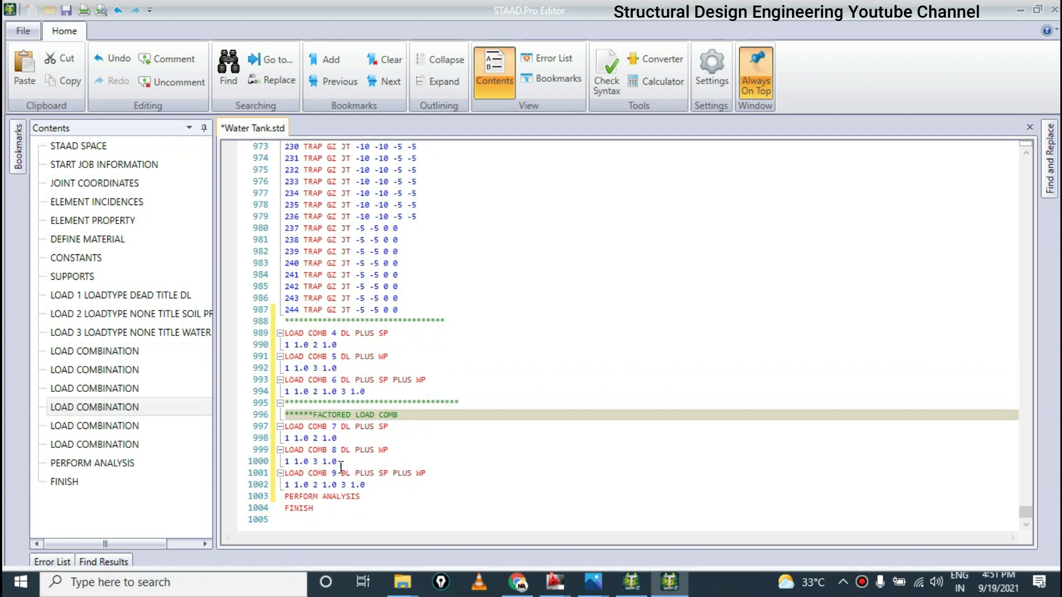
pyautogui.click(331, 345)
pyautogui.click(342, 431)
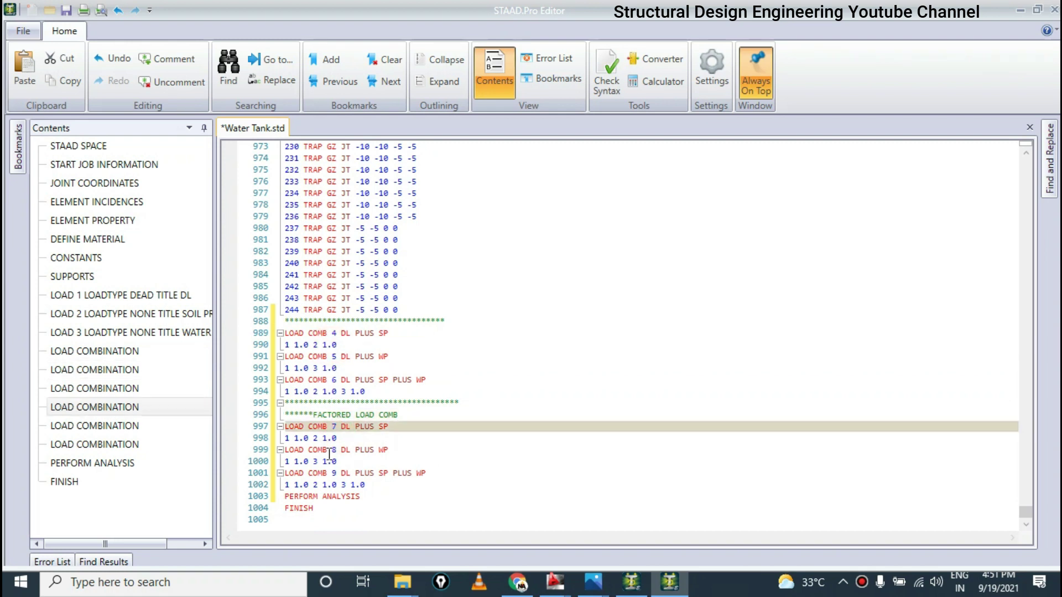
pyautogui.click(328, 452)
pyautogui.click(337, 486)
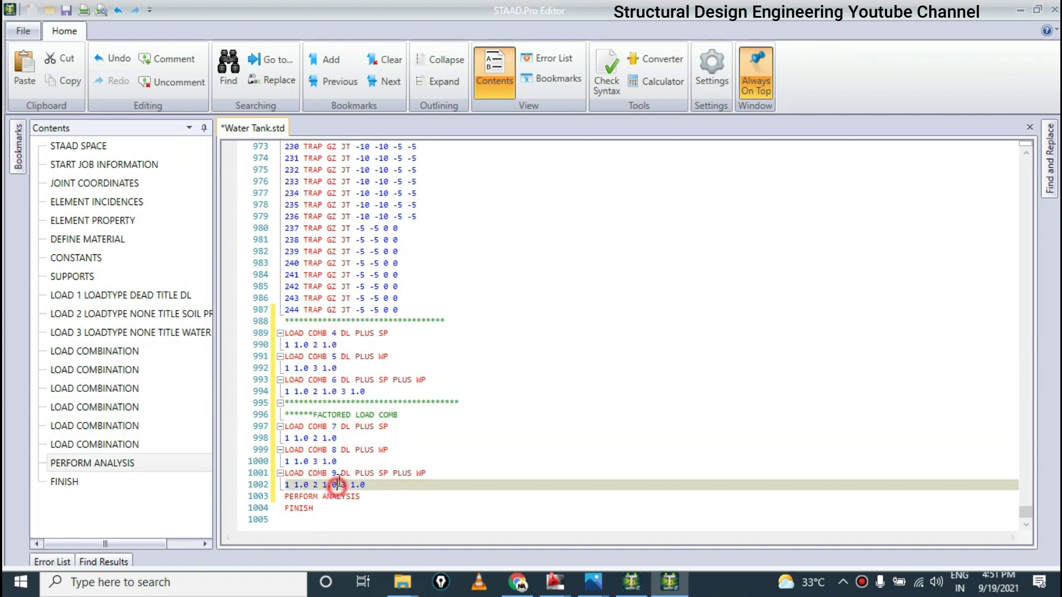
# Set both load factors of load combinations 7 and 8 to 1.5
pyautogui.click(303, 437)
pyautogui.click(307, 438)
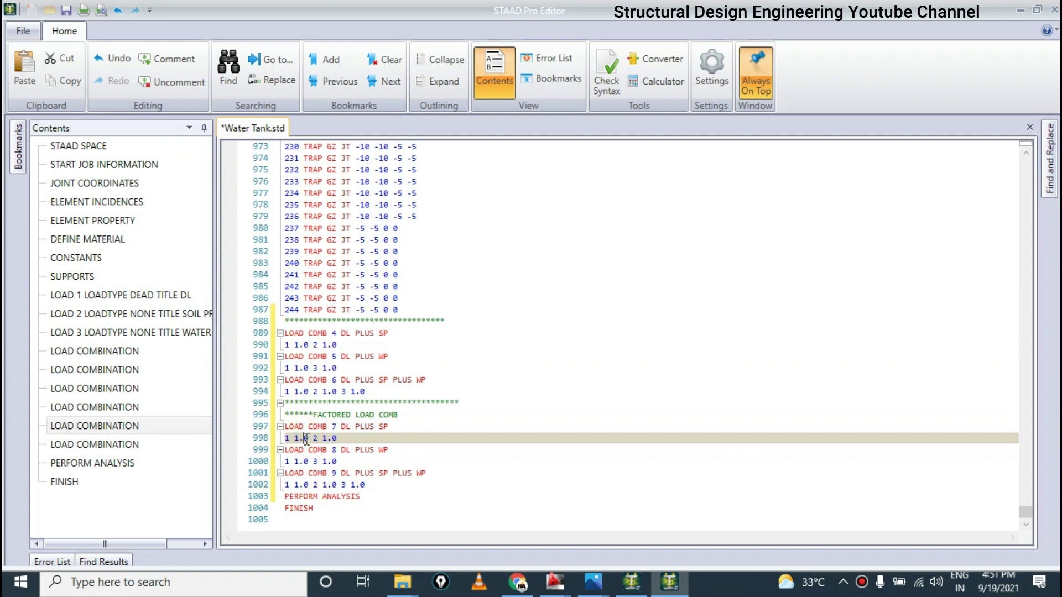
pyautogui.press('BackSpace')
pyautogui.write('5')
pyautogui.moveTo(332, 438); pyautogui.dragTo(347, 437)
pyautogui.write('5')
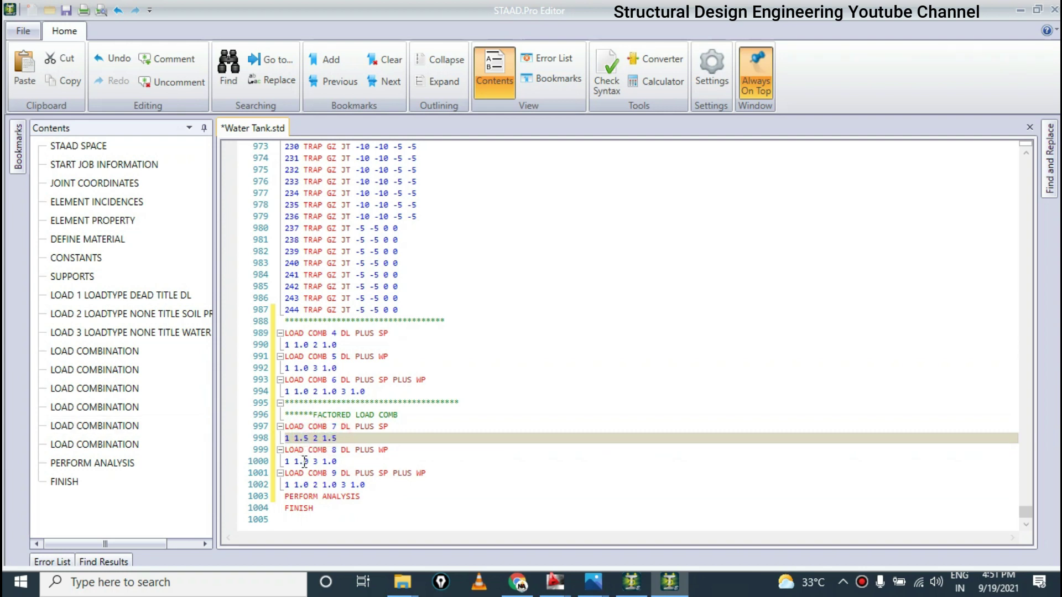
pyautogui.click(304, 462)
pyautogui.write('5')
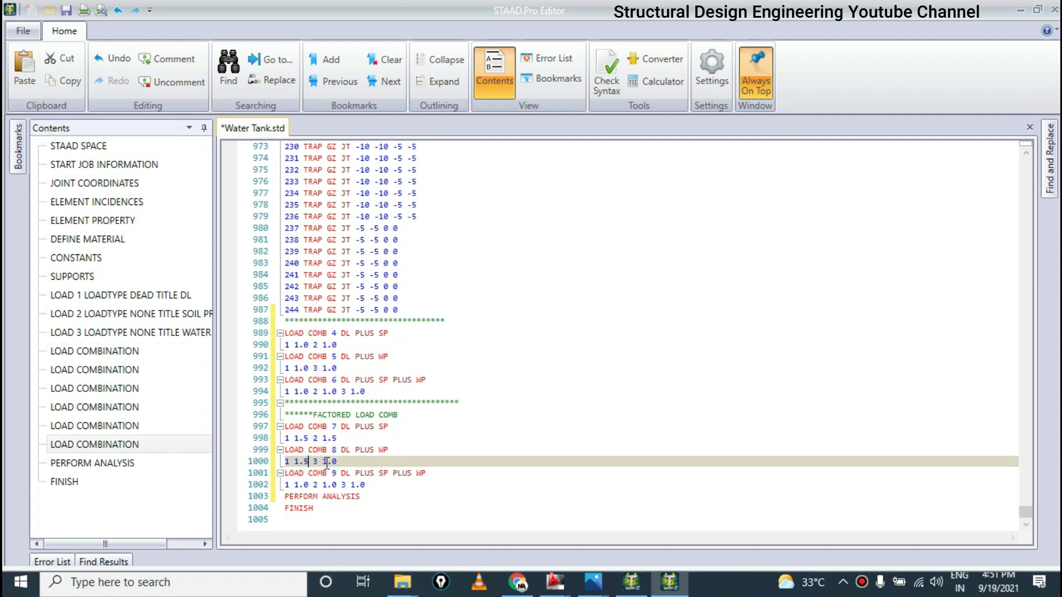
pyautogui.write('5')
# Set all three load factors of load combination 9 to 1.5 and save the input file
pyautogui.doubleClick(305, 485)
pyautogui.write('5')
pyautogui.doubleClick(362, 485)
pyautogui.write('5')
pyautogui.doubleClick(332, 485)
pyautogui.write('5')
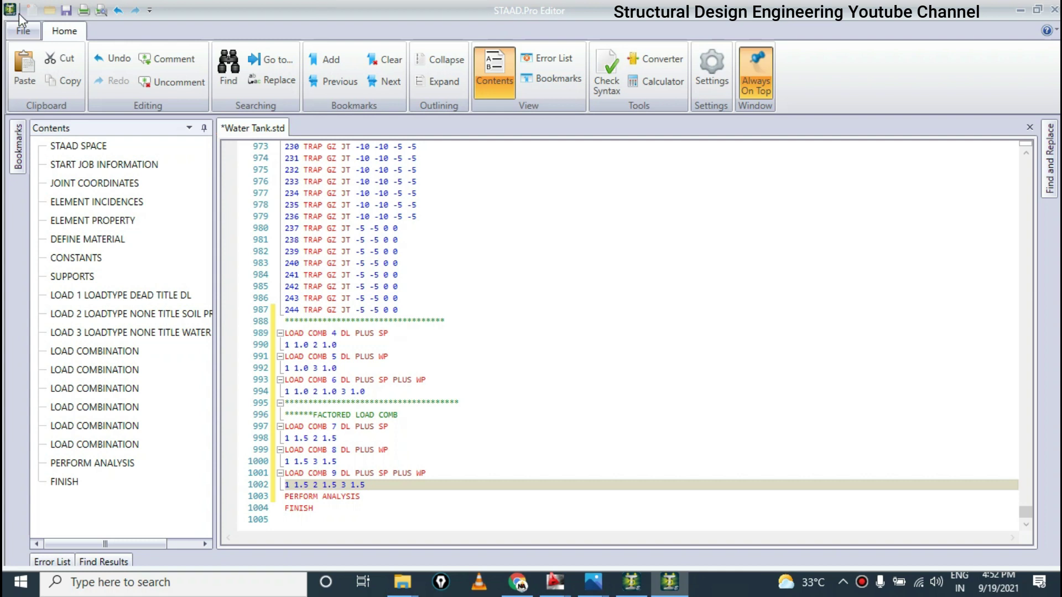
pyautogui.click(65, 10)
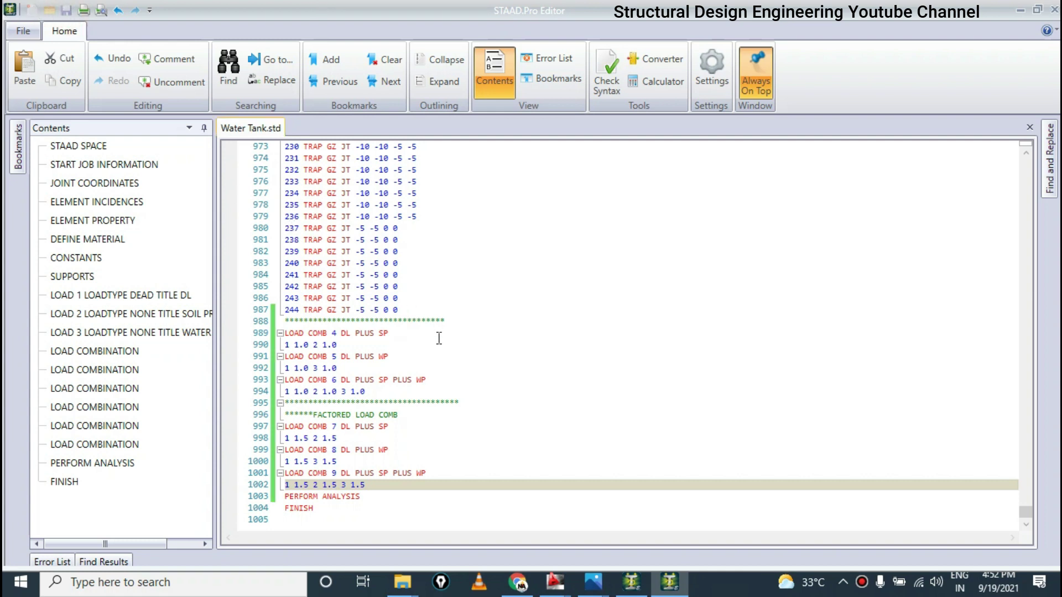
# Review the end of the input file from the last element loads through load combinations 4 to 9 to FINISH, and close the editor
pyautogui.moveTo(410, 486); pyautogui.dragTo(341, 308)
pyautogui.click(520, 310)
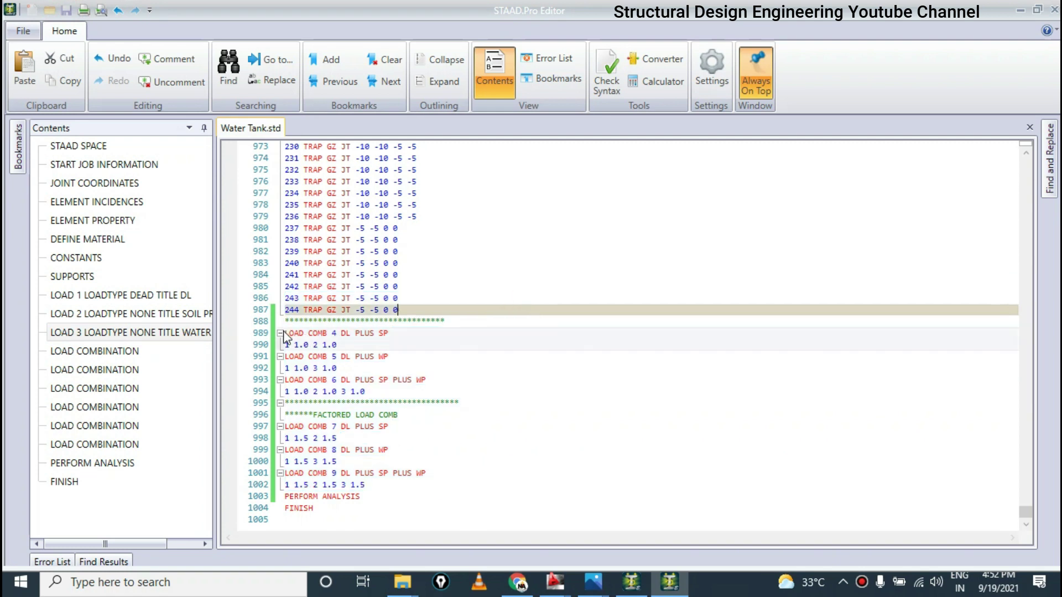
pyautogui.moveTo(288, 334); pyautogui.dragTo(288, 188)
pyautogui.click(473, 297)
pyautogui.click(553, 354)
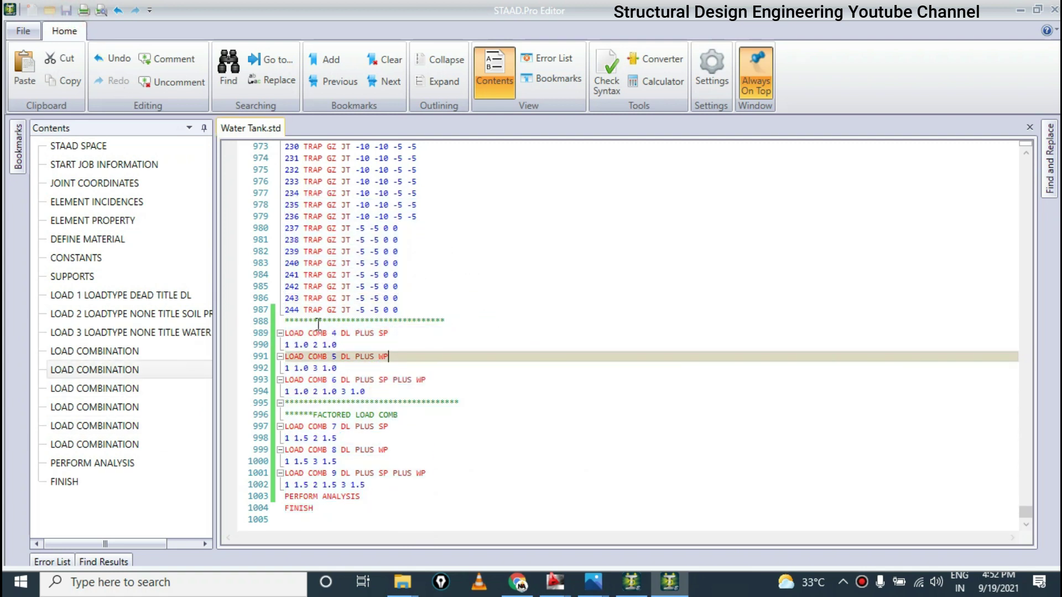
pyautogui.moveTo(319, 325); pyautogui.dragTo(356, 375)
pyautogui.moveTo(337, 427); pyautogui.dragTo(286, 508)
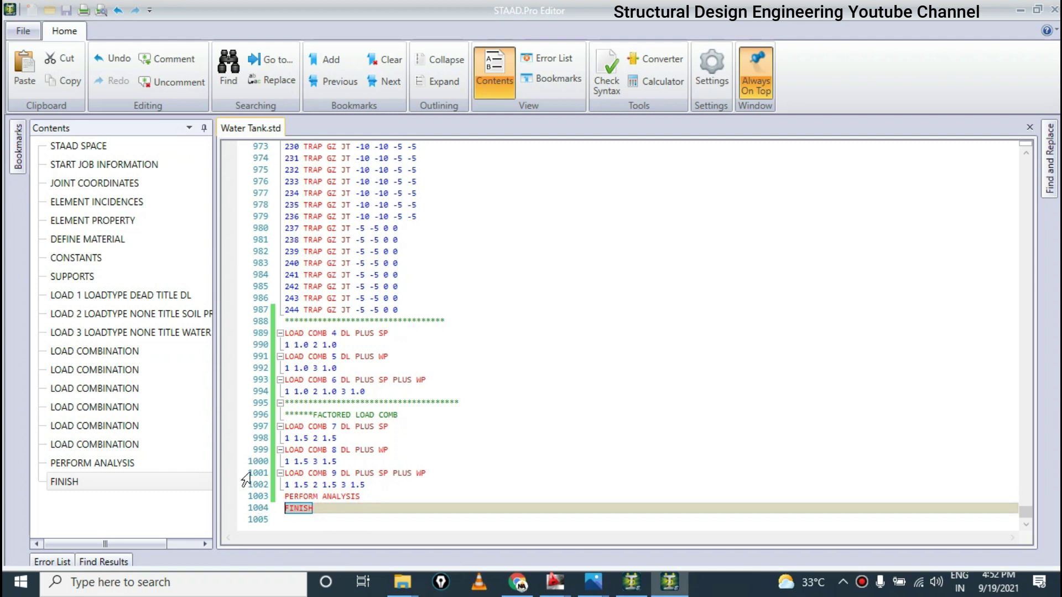
pyautogui.click(1055, 10)
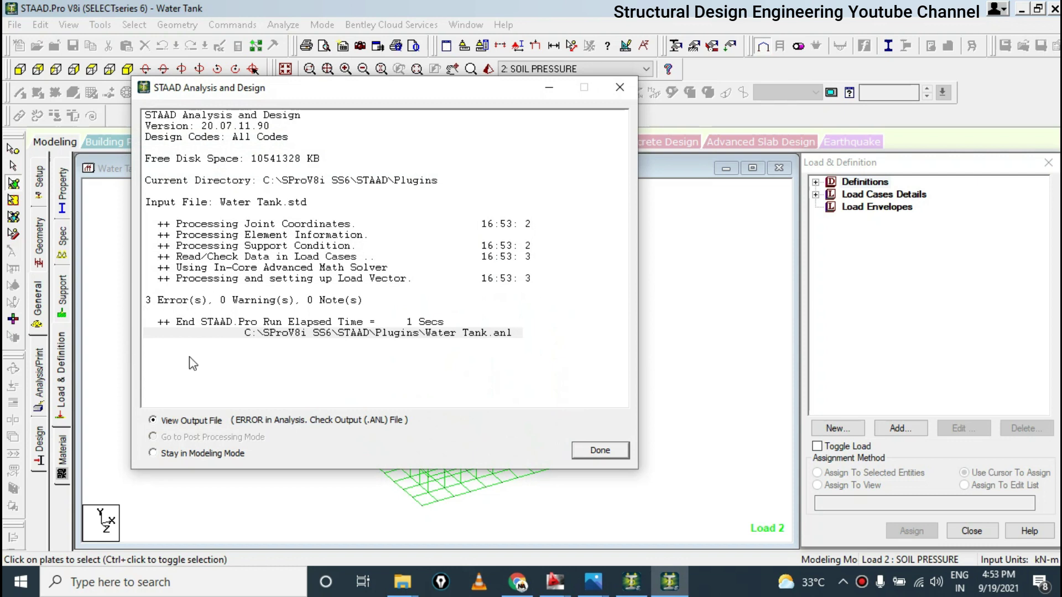
# Examine the errors reported in the analysis output file and the input line they quote, and close the output viewer
pyautogui.click(601, 451)
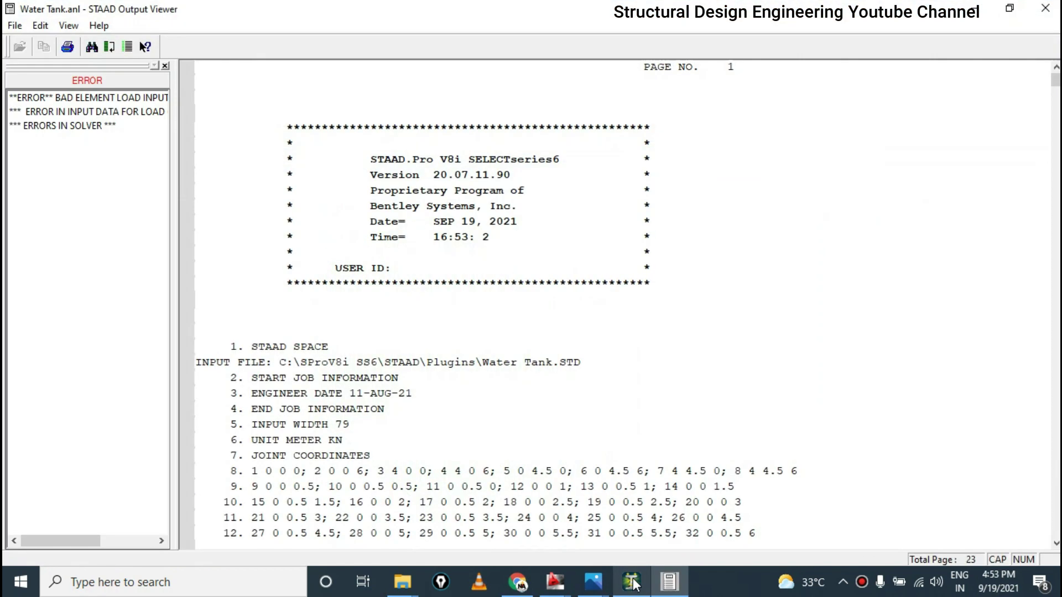
pyautogui.click(120, 100)
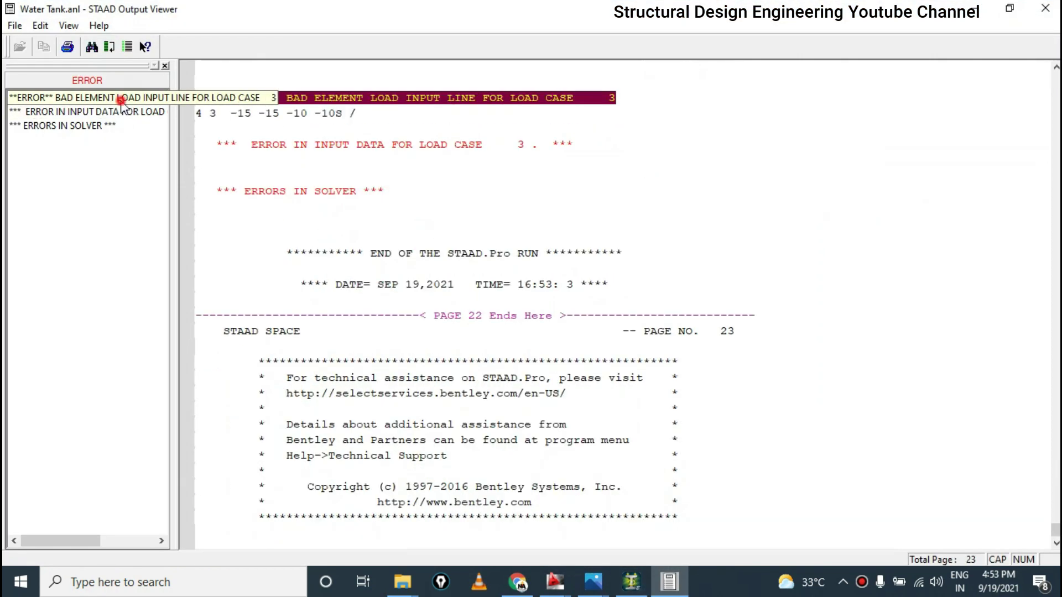
pyautogui.scroll(3, 354, 206)
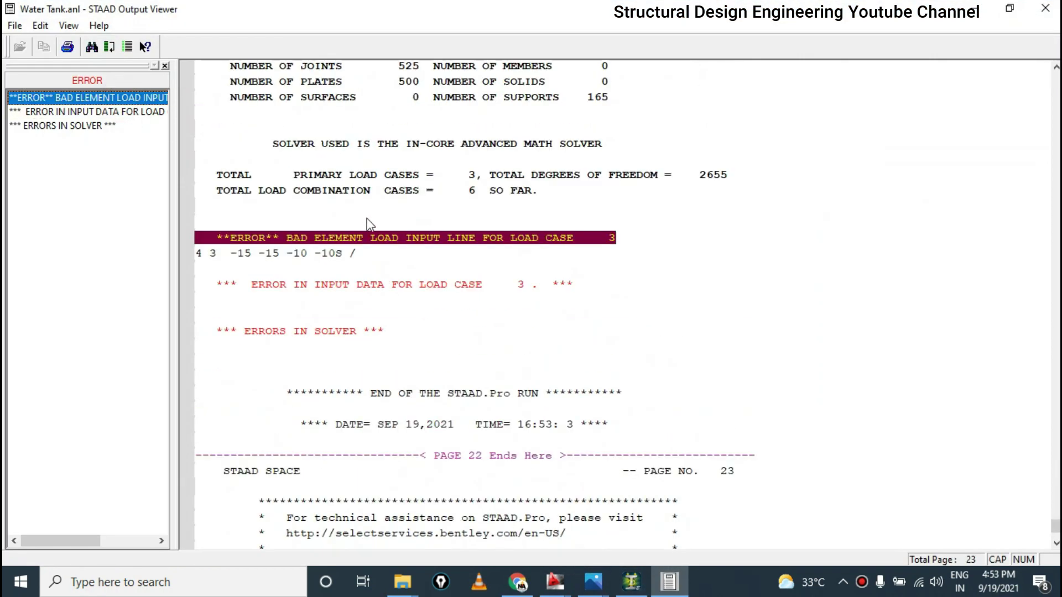
pyautogui.click(569, 271)
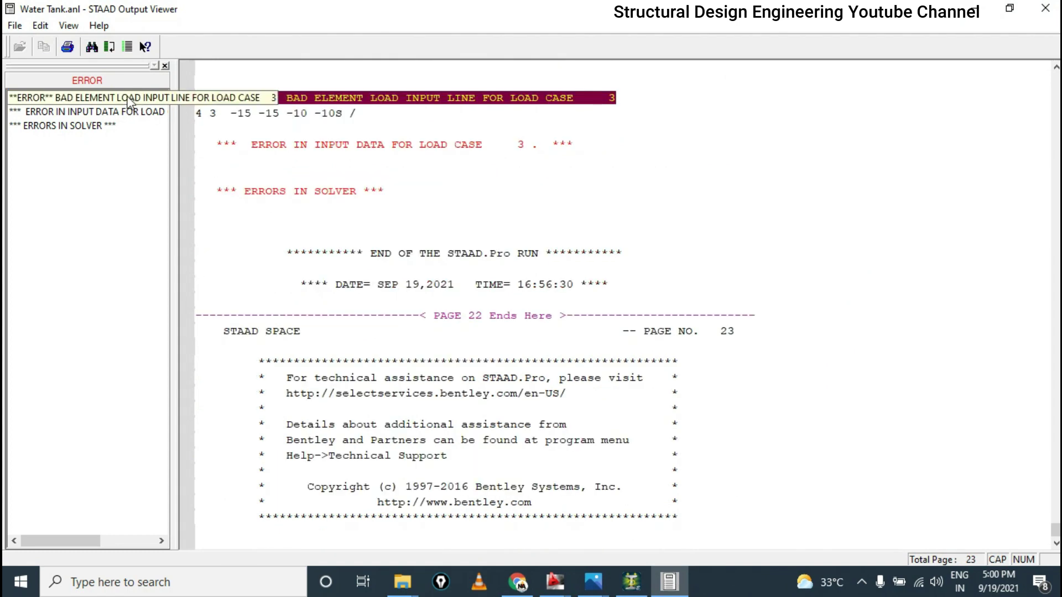
pyautogui.click(100, 98)
pyautogui.scroll(1, 394, 172)
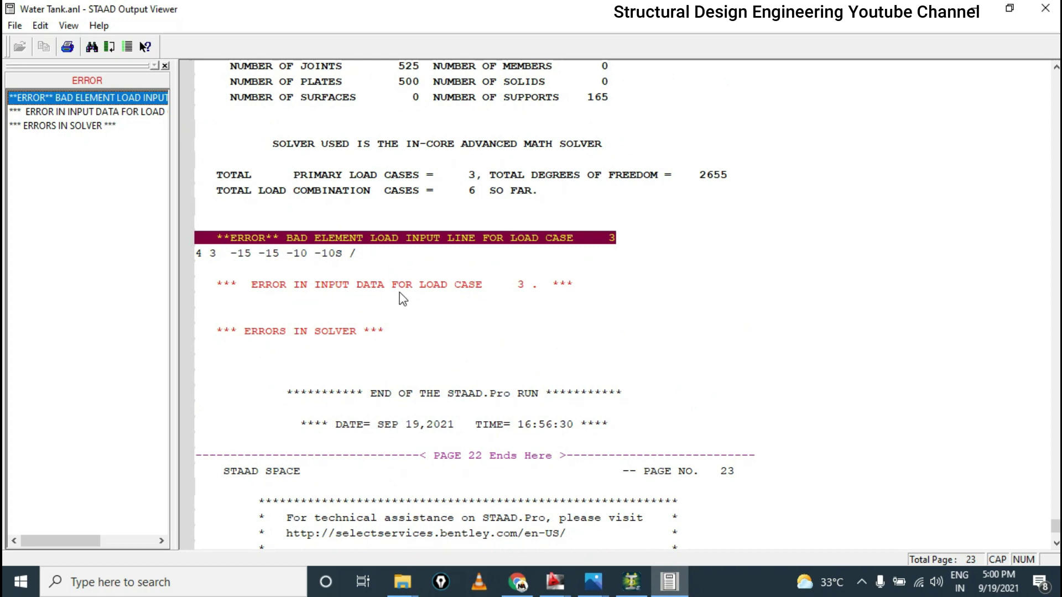
pyautogui.click(355, 285)
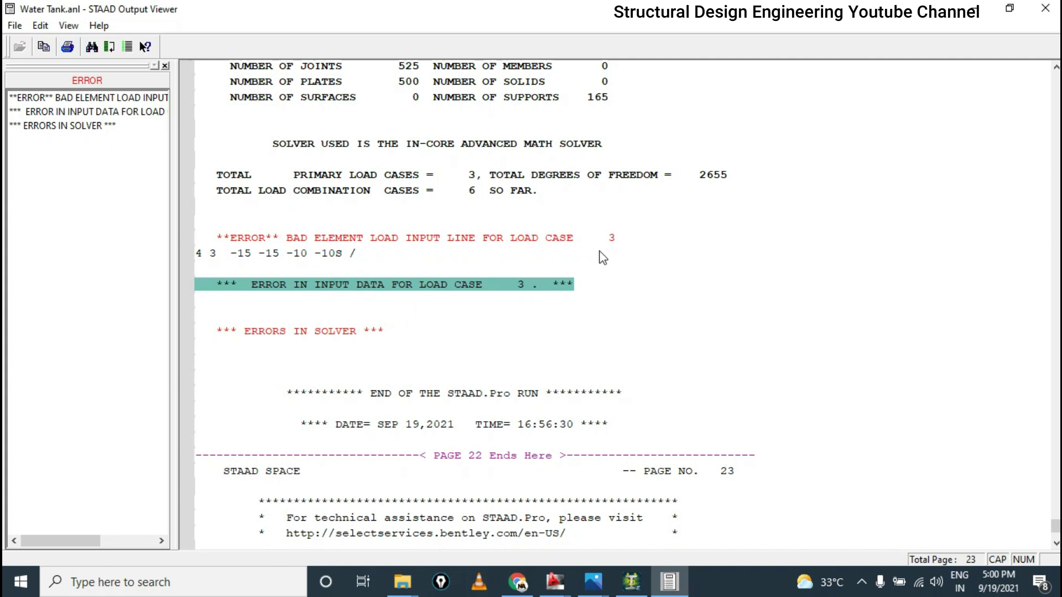
pyautogui.click(1045, 8)
# Reopen the input file in the editor and search the load case 3 water pressure lines for the faulty element load
pyautogui.click(237, 47)
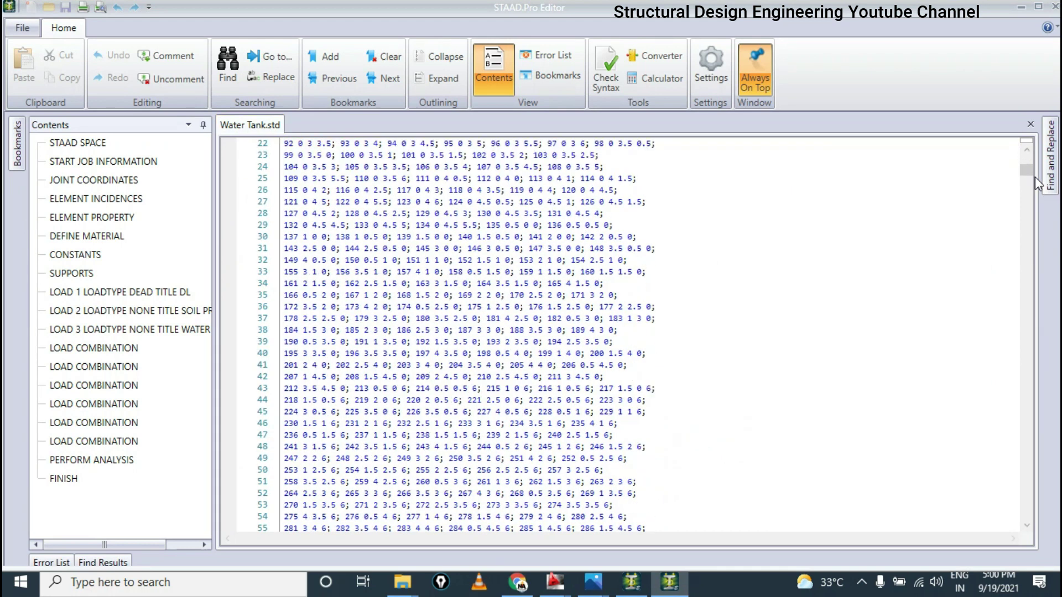
pyautogui.moveTo(1027, 169); pyautogui.dragTo(1040, 396)
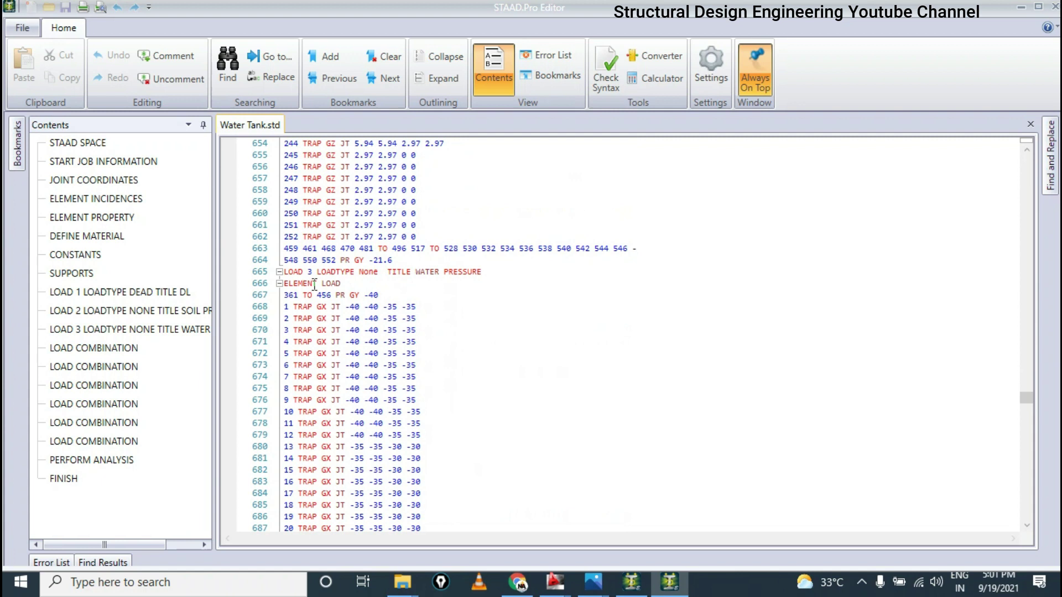
pyautogui.moveTo(293, 272); pyautogui.dragTo(482, 274)
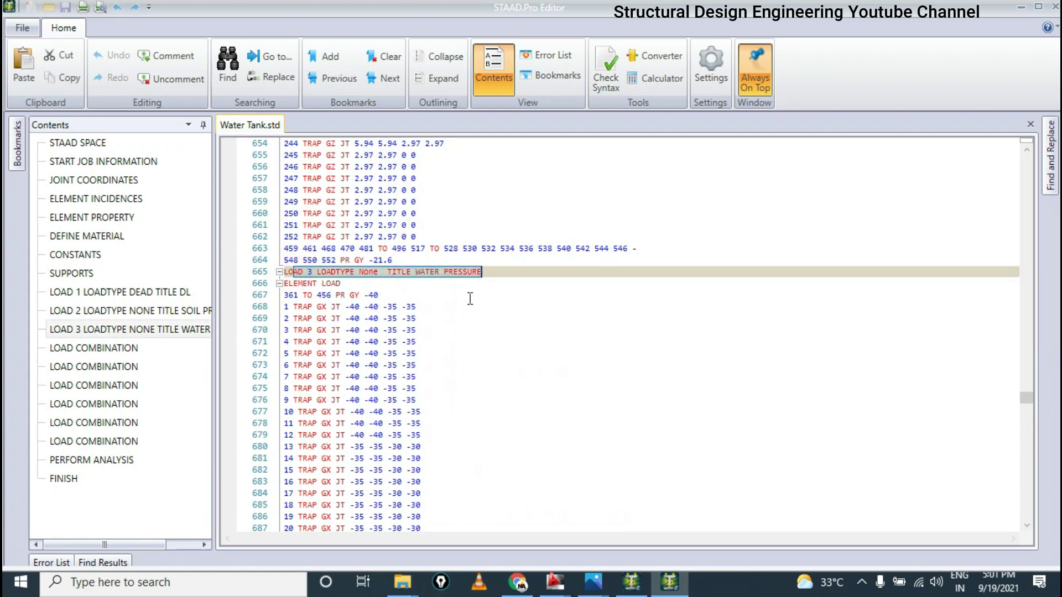
pyautogui.scroll(-20, 466, 297)
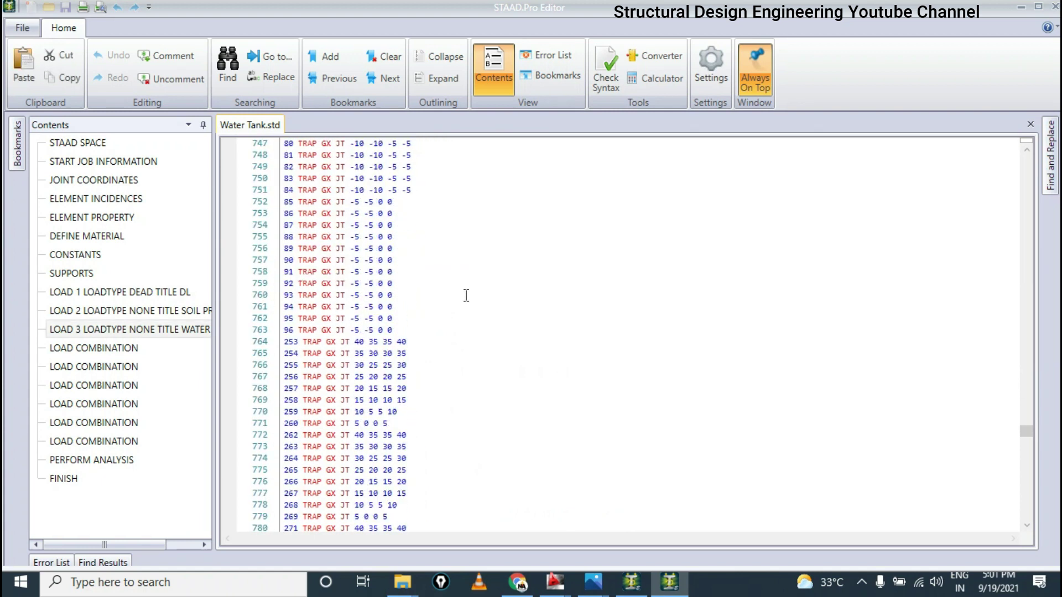
pyautogui.scroll(20, 467, 296)
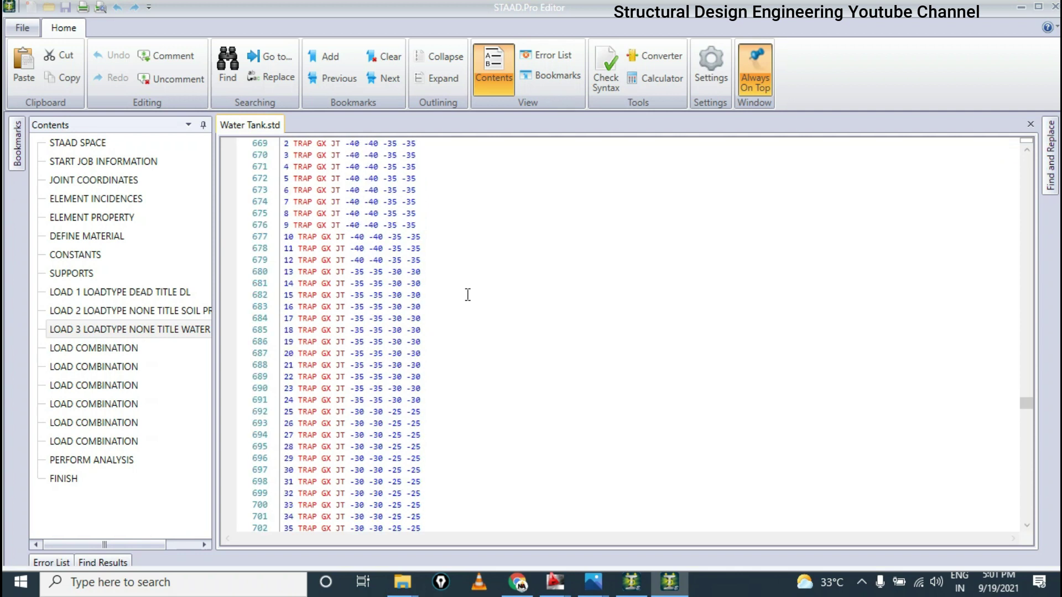
pyautogui.click(529, 329)
pyautogui.moveTo(498, 340); pyautogui.dragTo(320, 335)
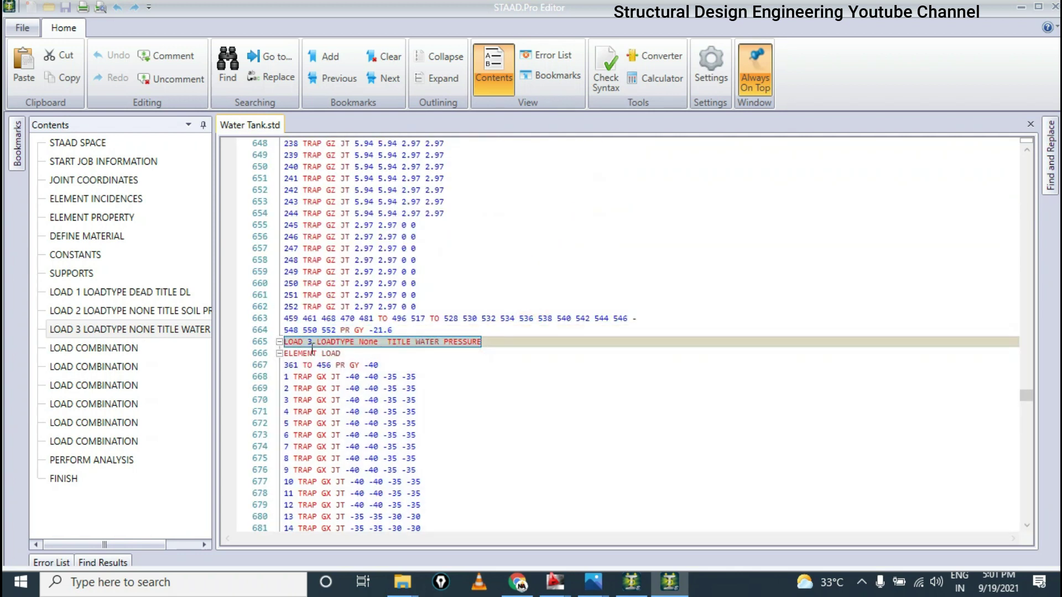
pyautogui.click(313, 352)
pyautogui.scroll(-20, 398, 336)
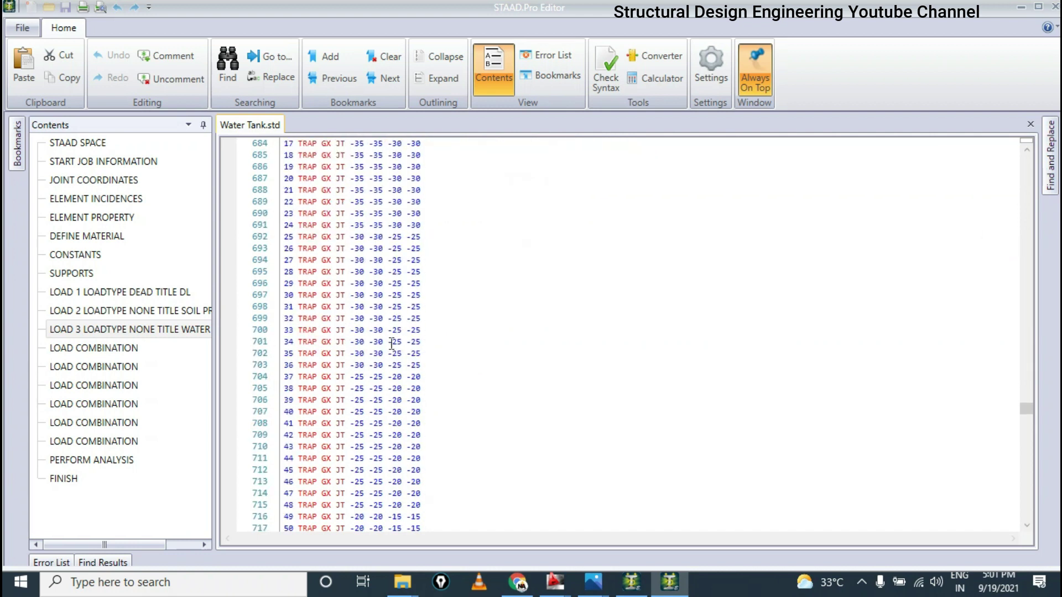
pyautogui.scroll(-20, 398, 336)
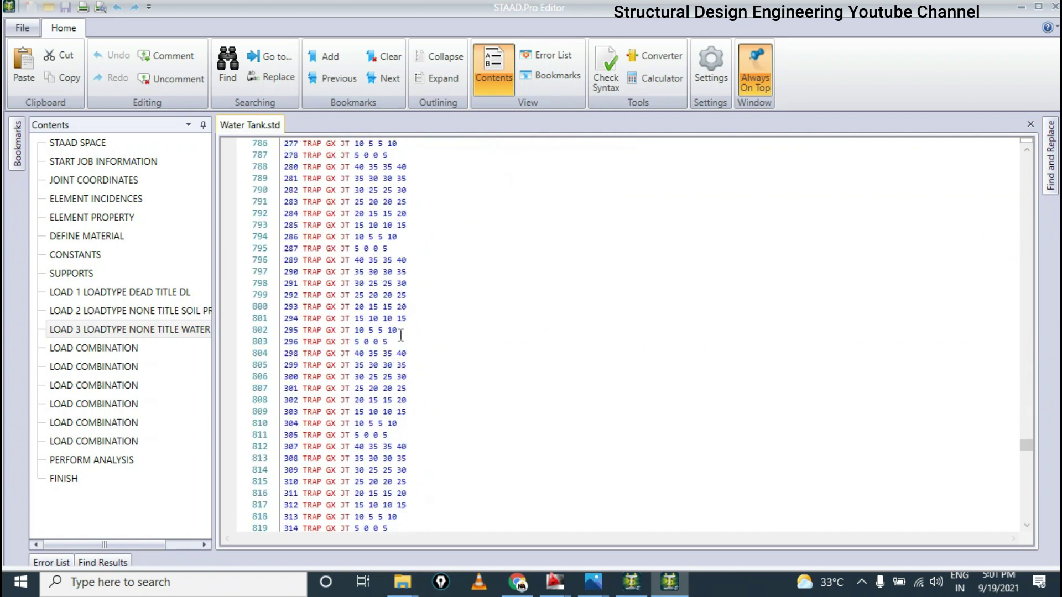
pyautogui.scroll(-16, 406, 330)
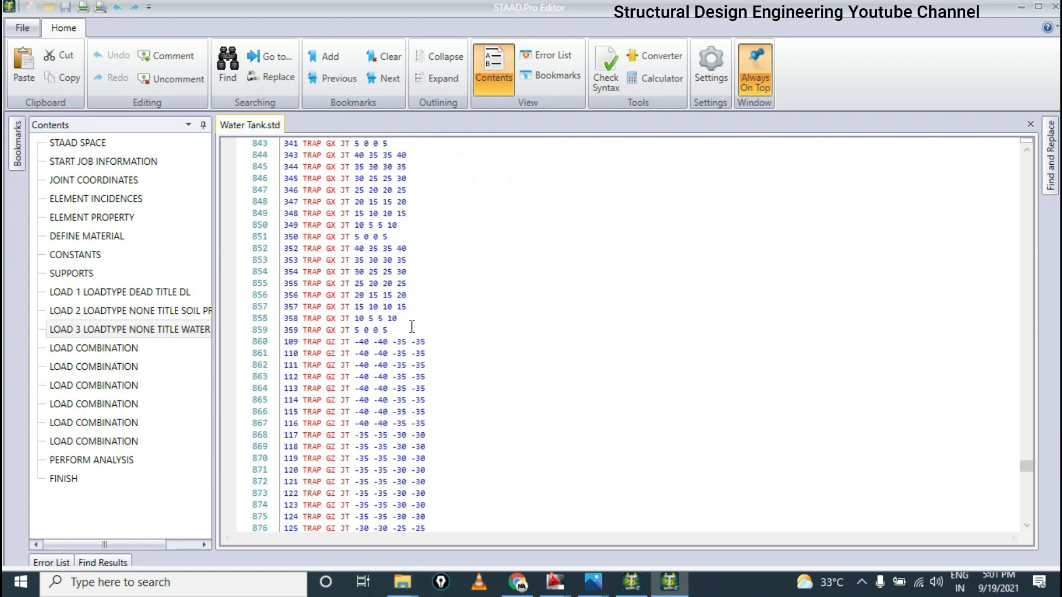
pyautogui.scroll(-20, 425, 321)
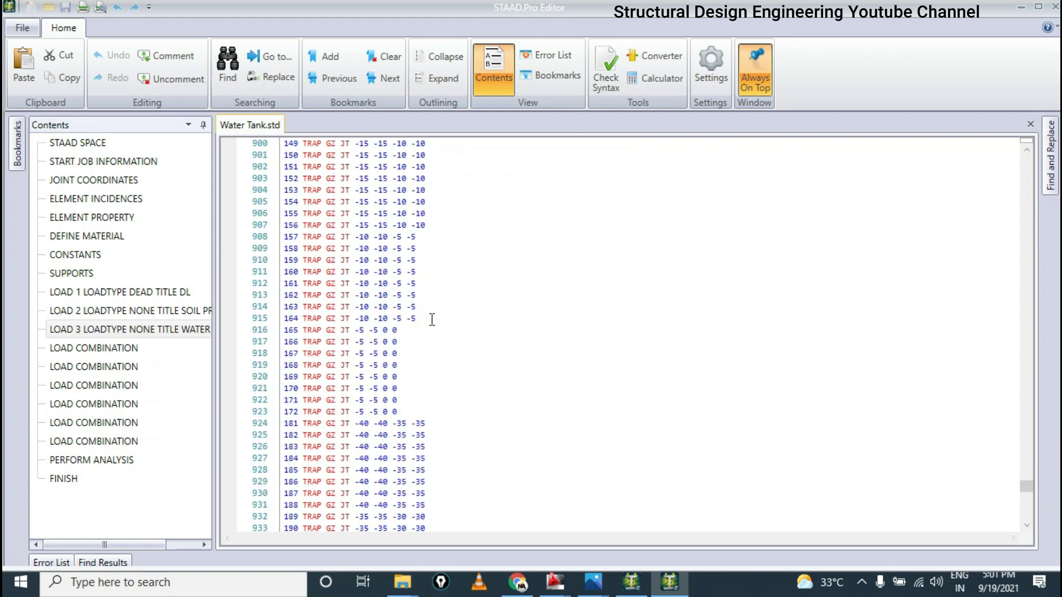
pyautogui.scroll(-9, 435, 318)
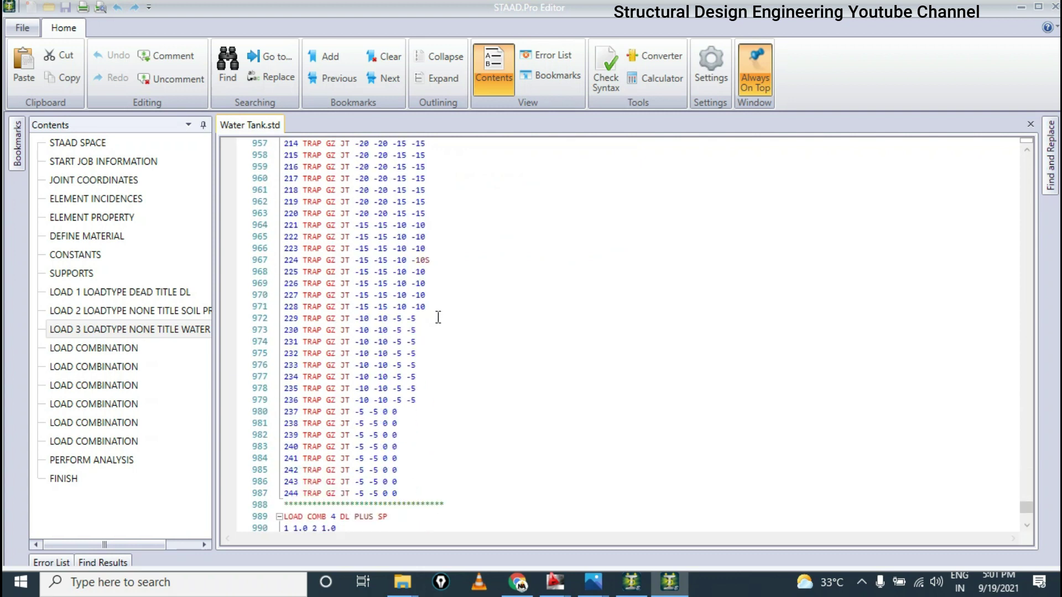
# Delete the stray S after the last pressure value of element 224 in load case 3, making it -10
pyautogui.scroll(2, 438, 317)
pyautogui.click(434, 330)
pyautogui.hotkey('ctrl', 'shift', 'Left')
pyautogui.hotkey('ctrl', 'shift', 'Left')
pyautogui.hotkey('ctrl', 'shift', 'Left')
pyautogui.click(490, 364)
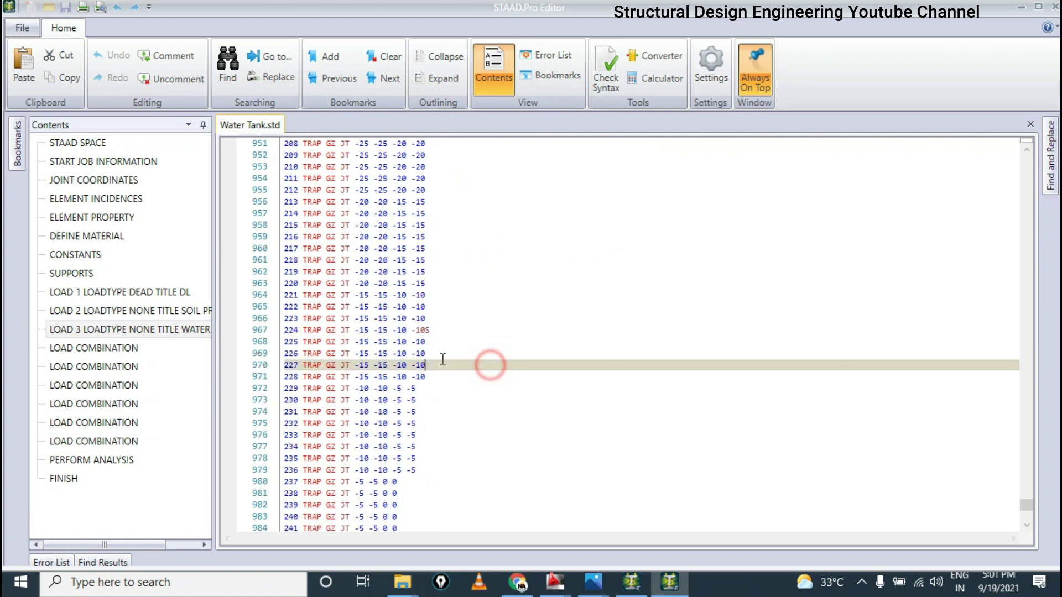
pyautogui.doubleClick(410, 332)
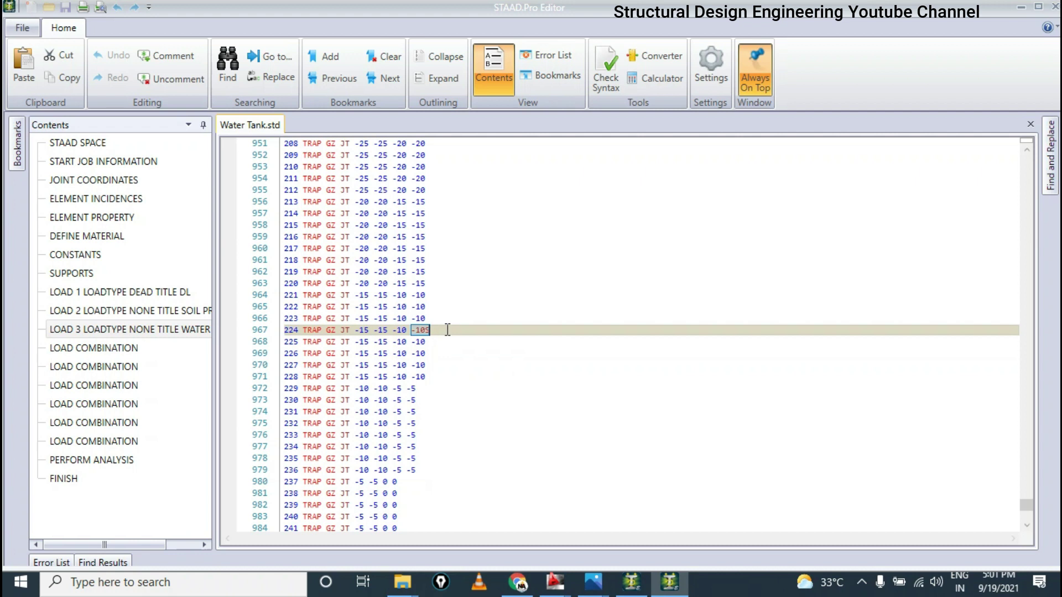
pyautogui.click(448, 330)
pyautogui.press('BackSpace')
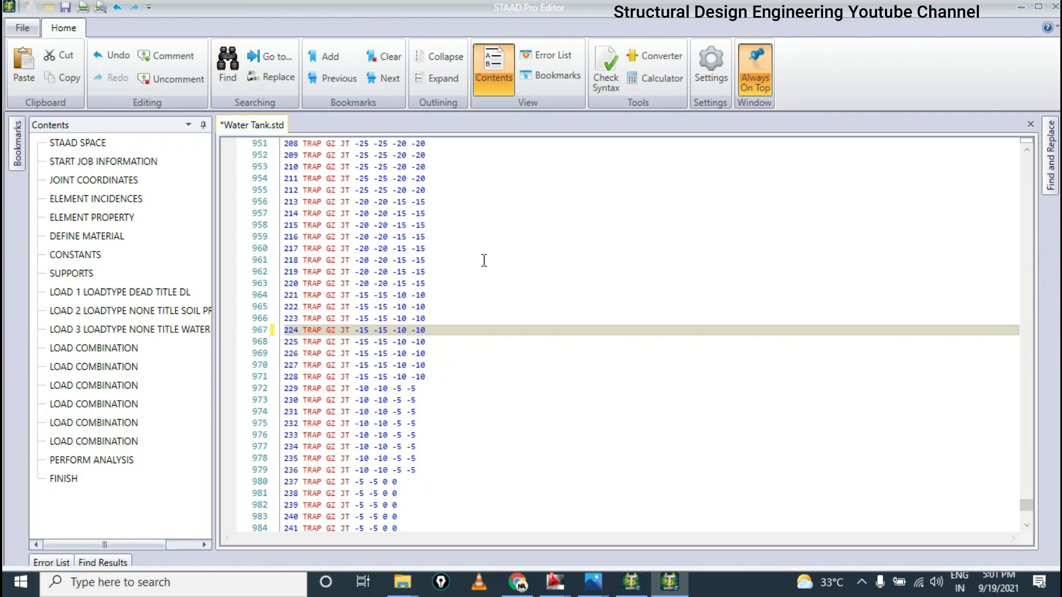
pyautogui.click(427, 341)
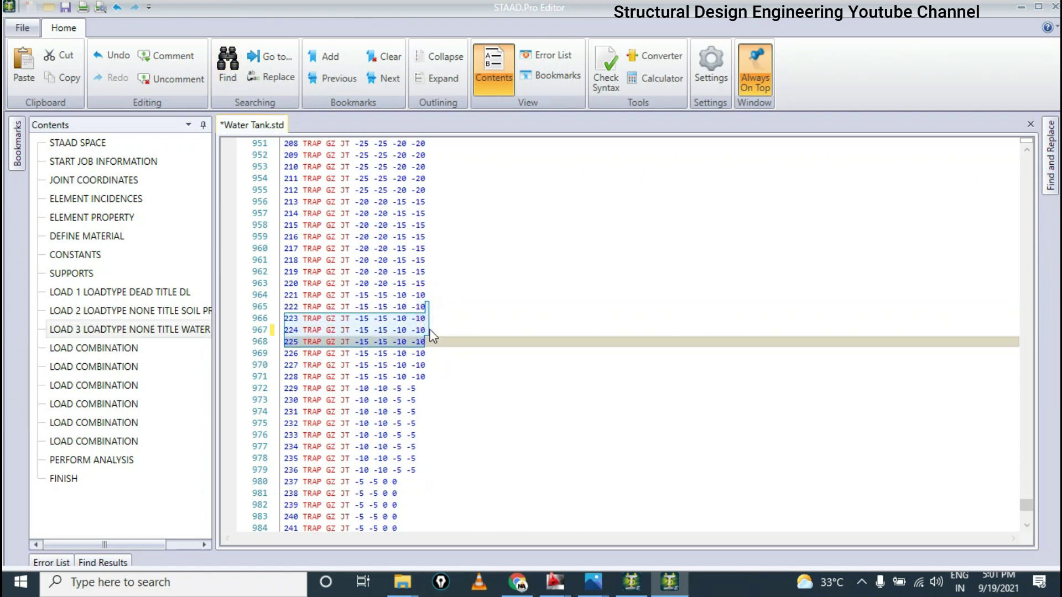
pyautogui.click(431, 331)
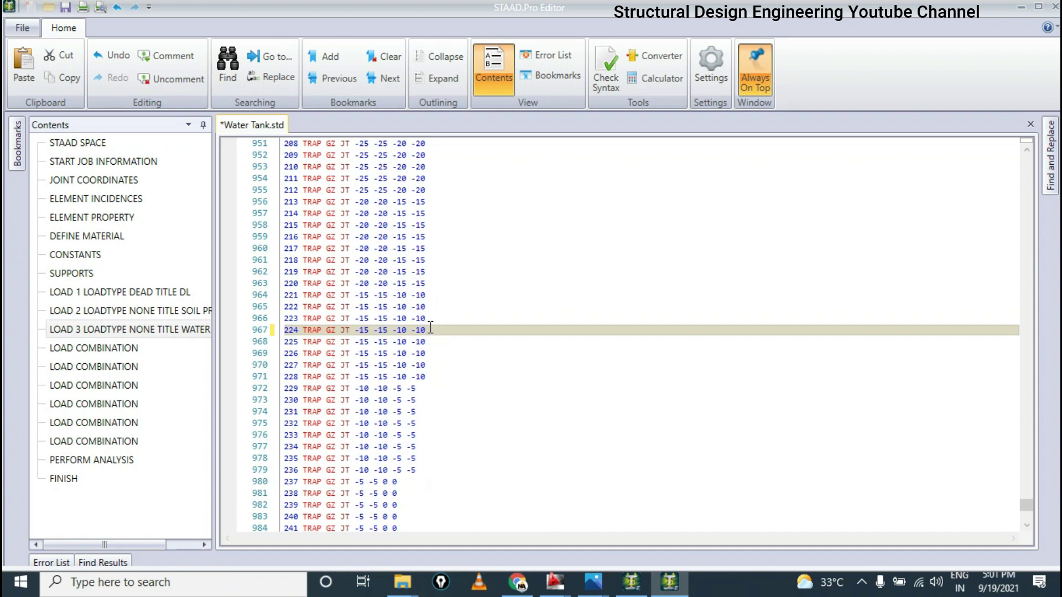
pyautogui.click(437, 273)
pyautogui.click(463, 306)
pyautogui.write('6')
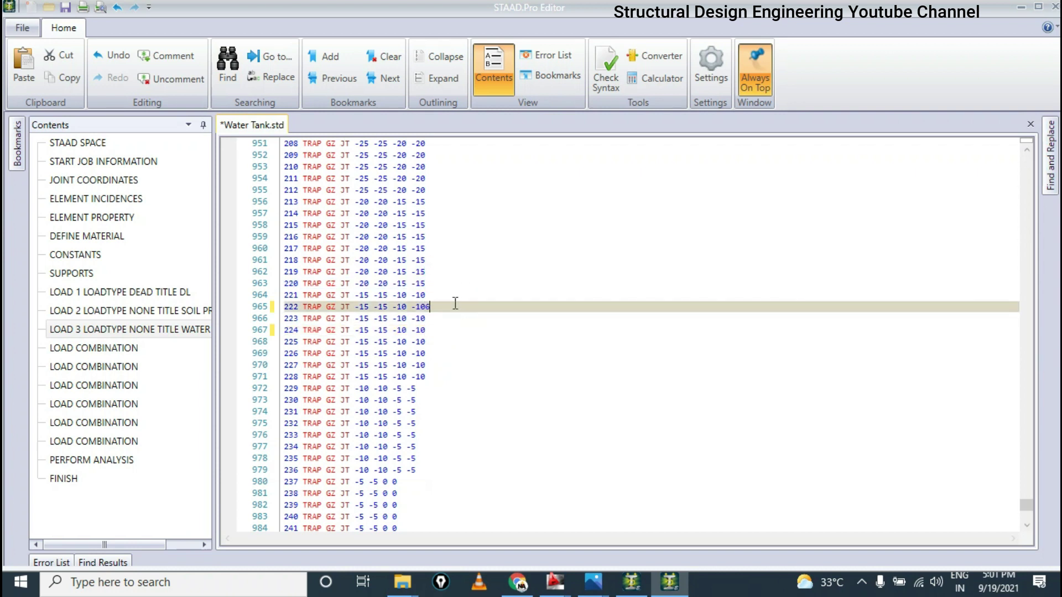
pyautogui.click(424, 307)
pyautogui.click(434, 307)
pyautogui.press('BackSpace')
# Delete the extra character after the last pressure value of element 222 in load case 3, making it -10
pyautogui.scroll(-6, 433, 304)
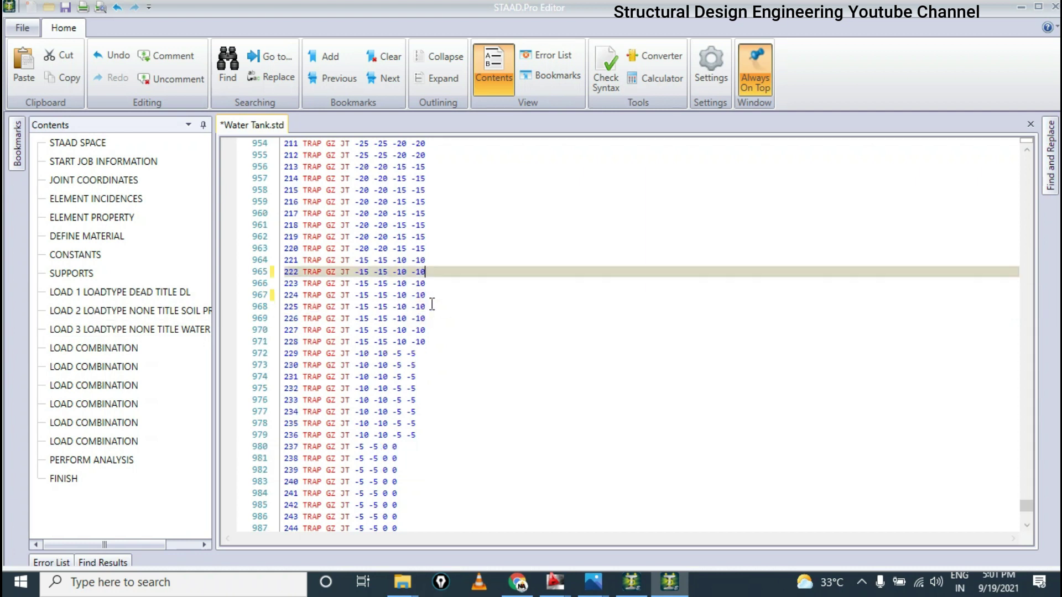
pyautogui.scroll(2, 434, 302)
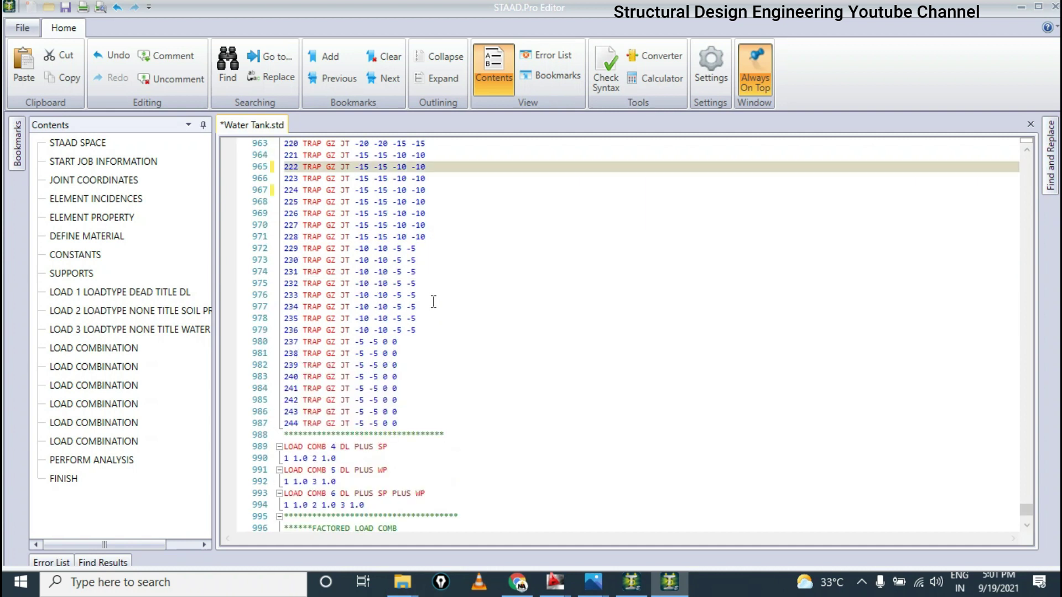
pyautogui.scroll(-1, 431, 301)
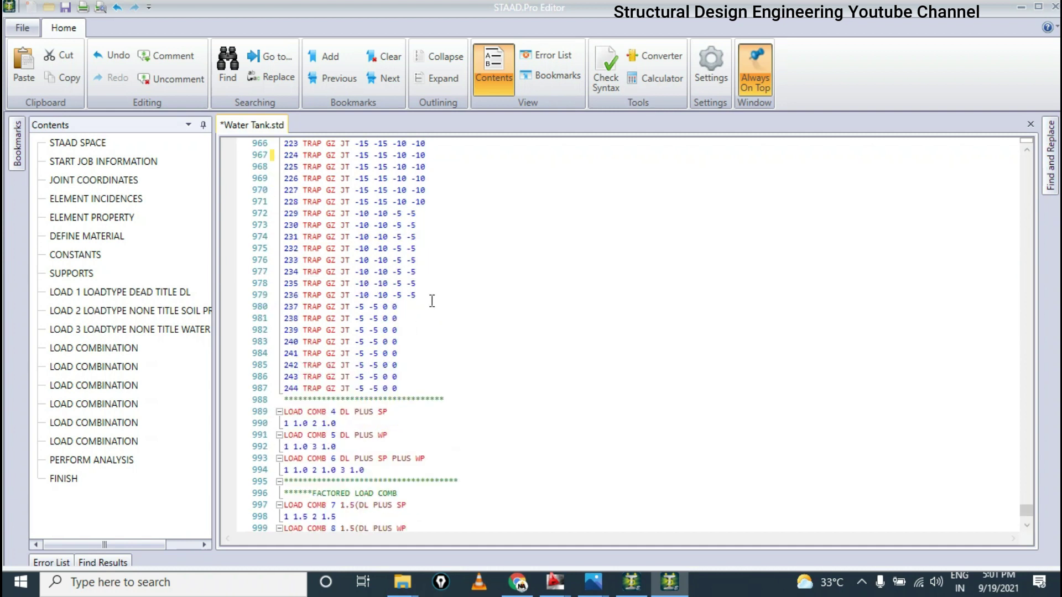
pyautogui.scroll(5, 432, 300)
pyautogui.scroll(1, 441, 276)
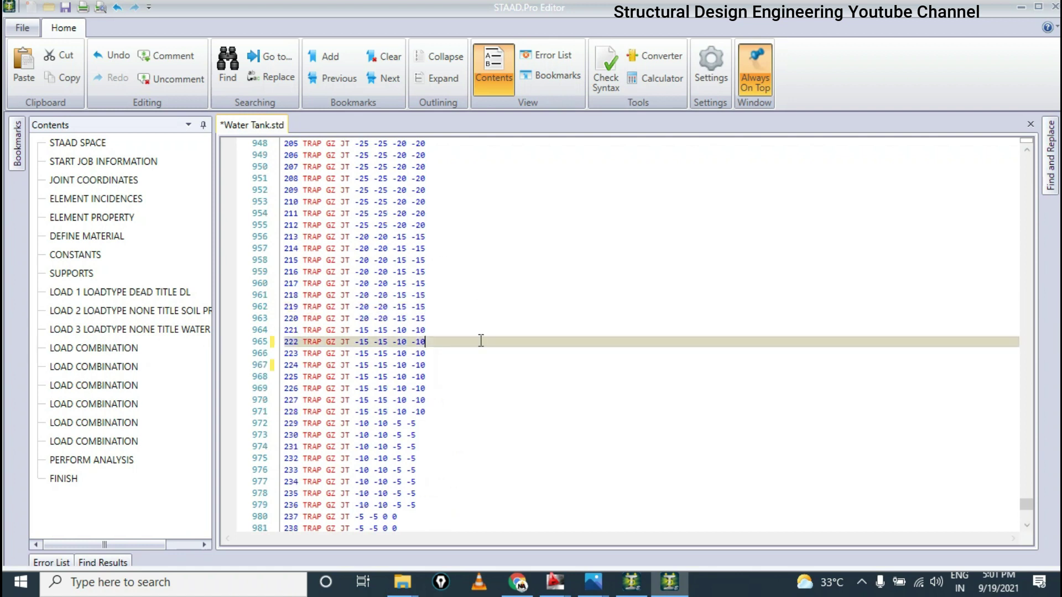
# Check the load case 3 trapezoidal pressure lines around elements 202 to 236 for further stray characters
pyautogui.moveTo(412, 342); pyautogui.dragTo(438, 330)
pyautogui.scroll(2, 453, 340)
pyautogui.scroll(-3, 472, 317)
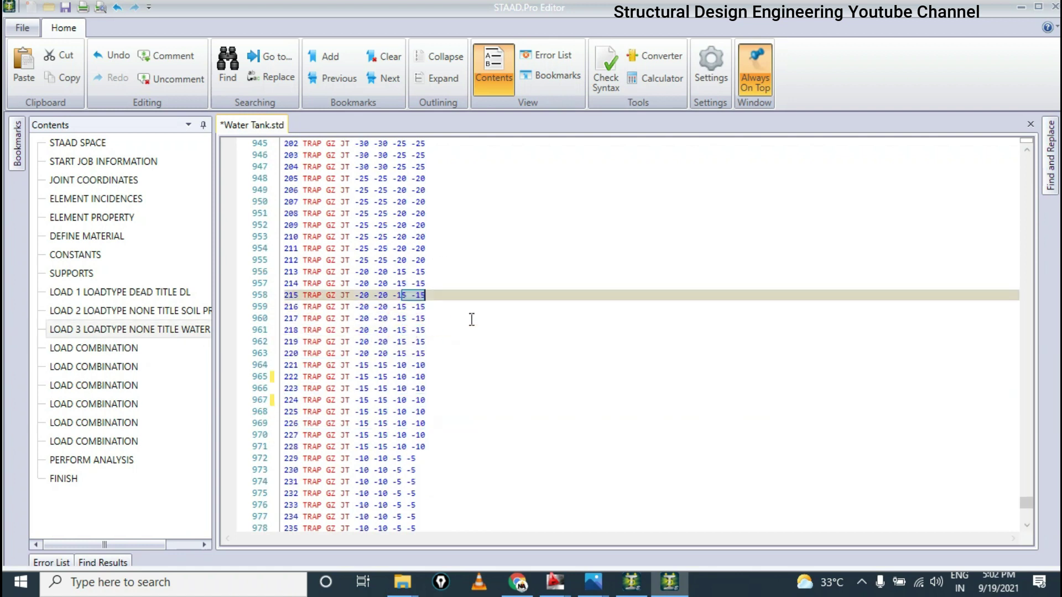
pyautogui.click(471, 317)
pyautogui.scroll(1, 450, 285)
pyautogui.moveTo(423, 271); pyautogui.dragTo(440, 333)
pyautogui.click(435, 318)
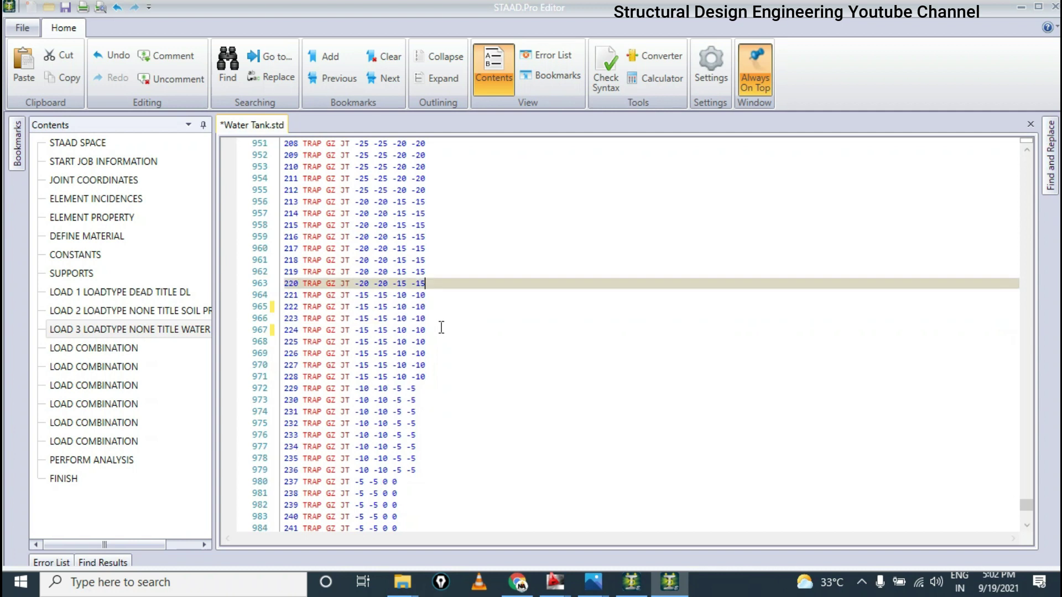
# Save the corrected Water Tank input file and close the editor
pyautogui.scroll(-3, 442, 326)
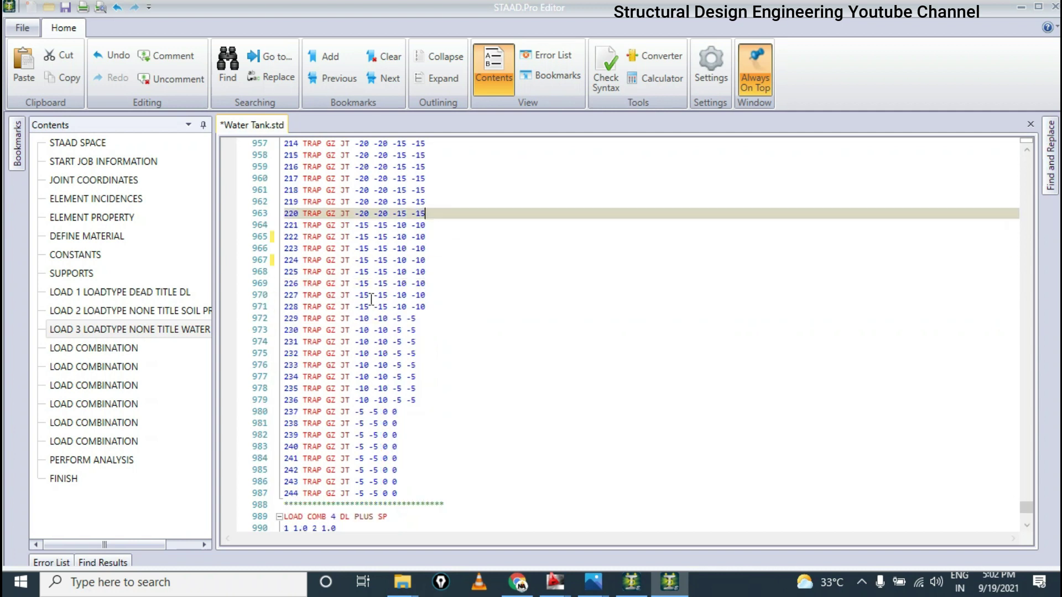
pyautogui.scroll(-3, 371, 300)
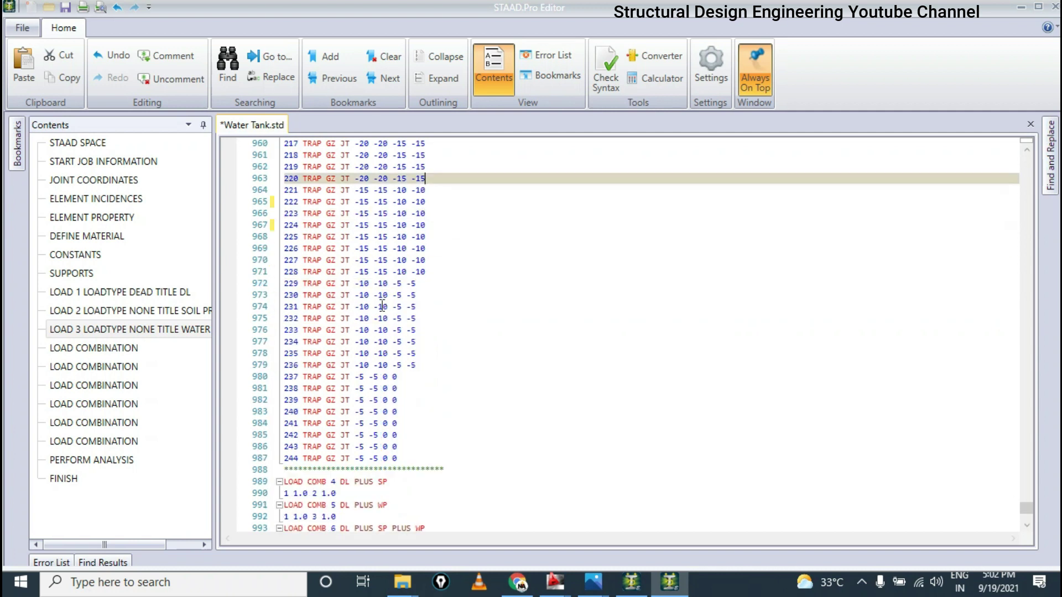
pyautogui.click(66, 7)
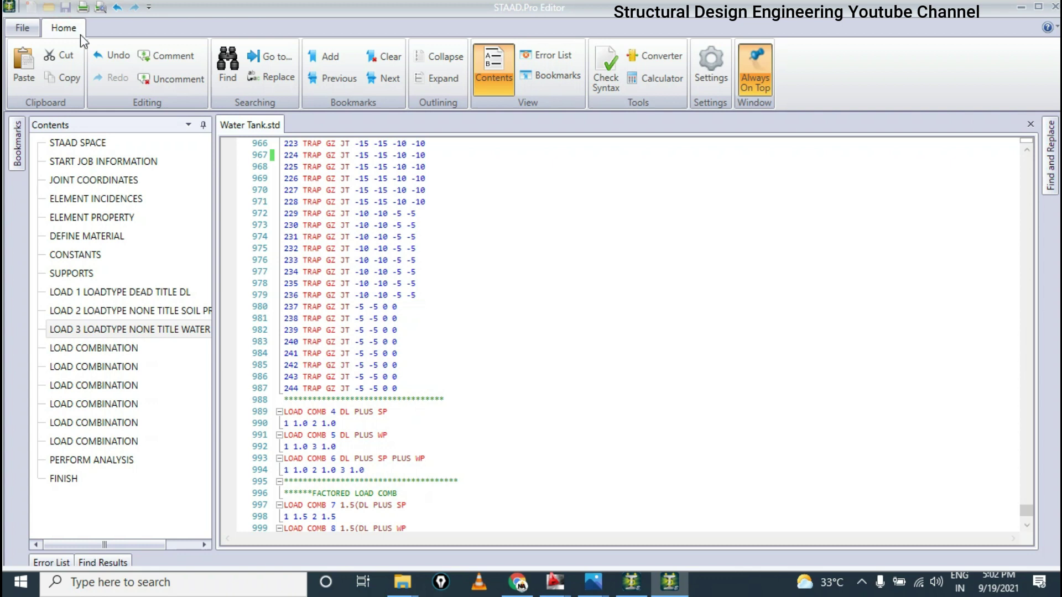
pyautogui.click(1053, 6)
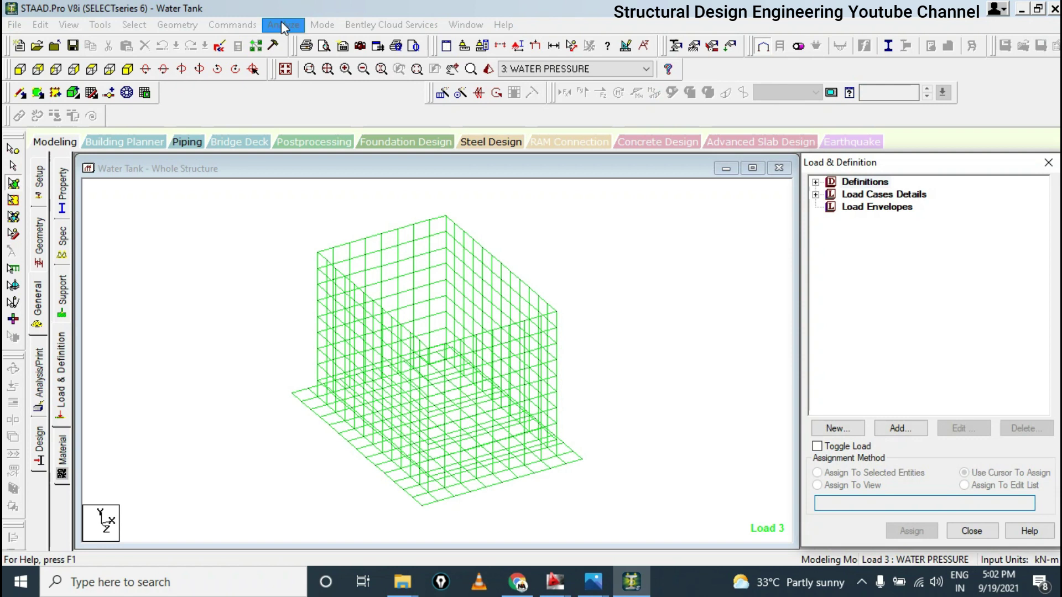
# Run the analysis again, check its error and warning summary, and close the analysis window
pyautogui.click(283, 24)
pyautogui.click(303, 43)
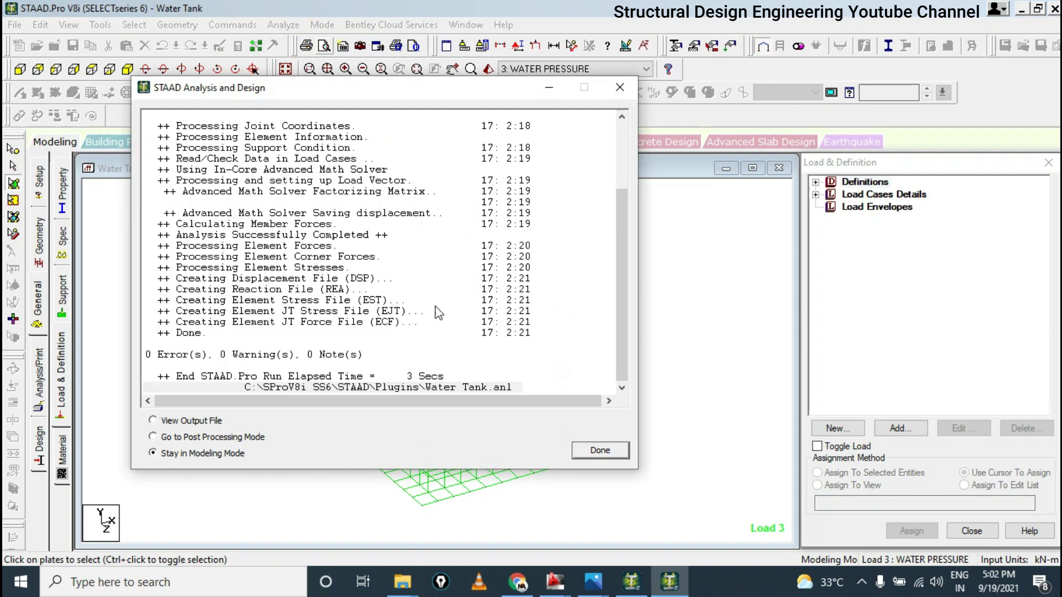
pyautogui.click(174, 355)
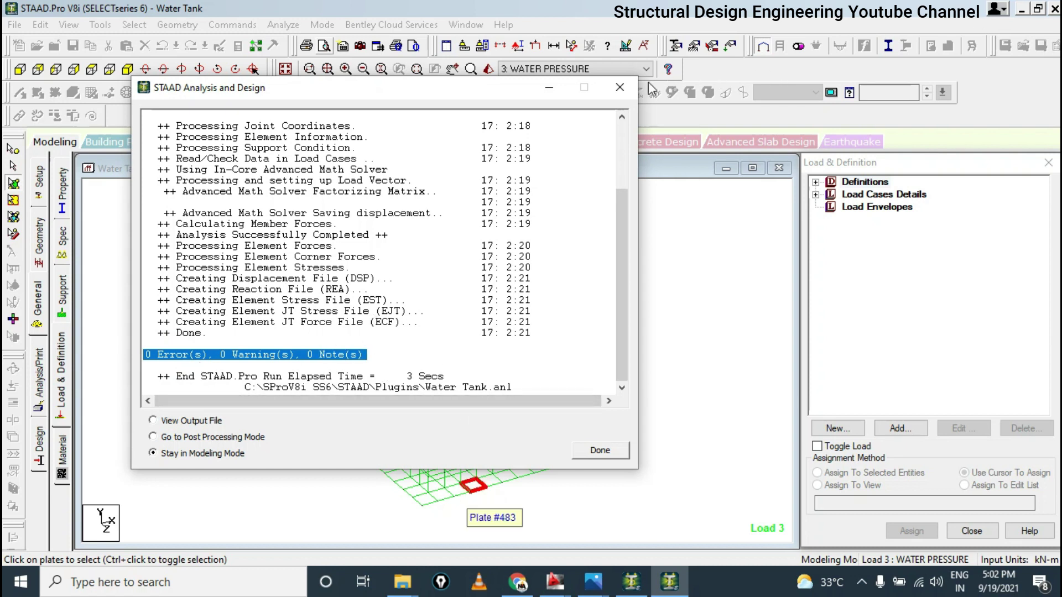
pyautogui.click(619, 87)
# View the tank from the front and select all plates of the base slab
pyautogui.click(461, 90)
pyautogui.moveTo(656, 316); pyautogui.dragTo(582, 298)
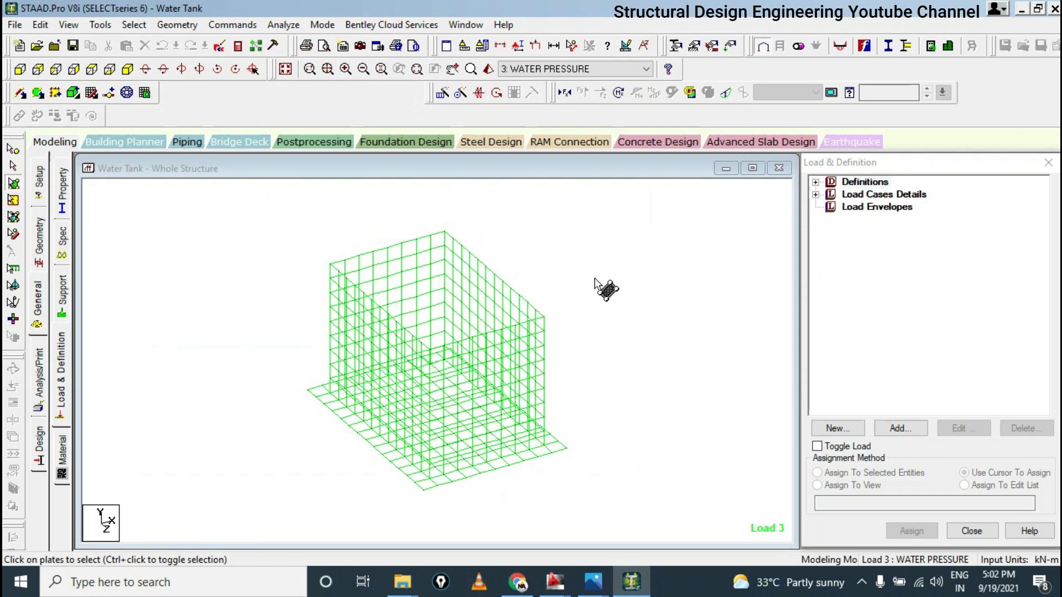
pyautogui.click(21, 69)
pyautogui.moveTo(305, 239); pyautogui.dragTo(681, 476)
pyautogui.click(653, 432)
pyautogui.moveTo(299, 465); pyautogui.dragTo(611, 487)
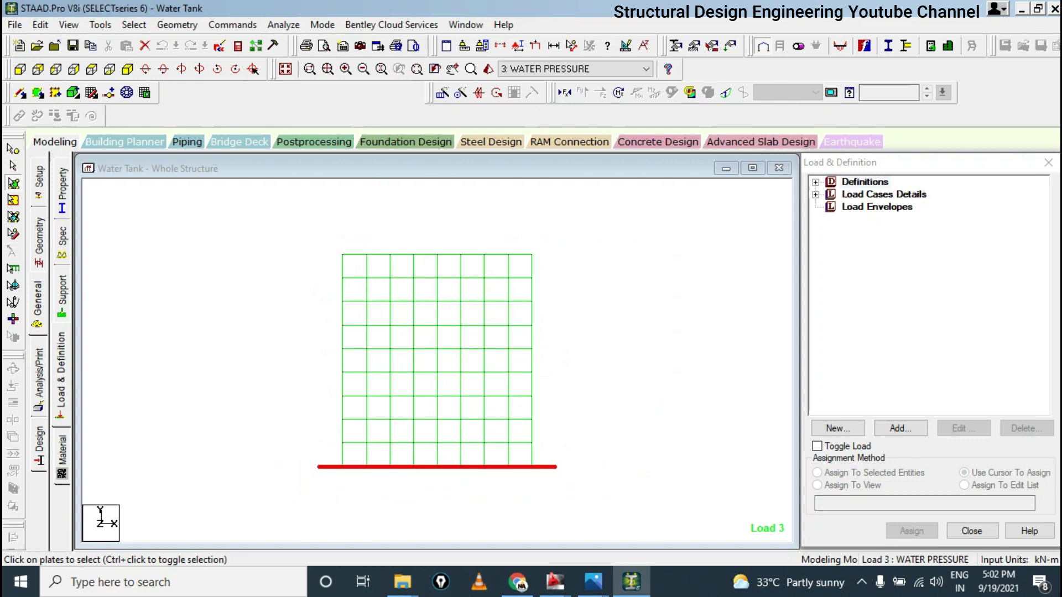
# Switch to postprocessing with the offered results setup and start a plate stresses report sorted by Bending Mx from high to low
pyautogui.click(306, 144)
pyautogui.click(554, 410)
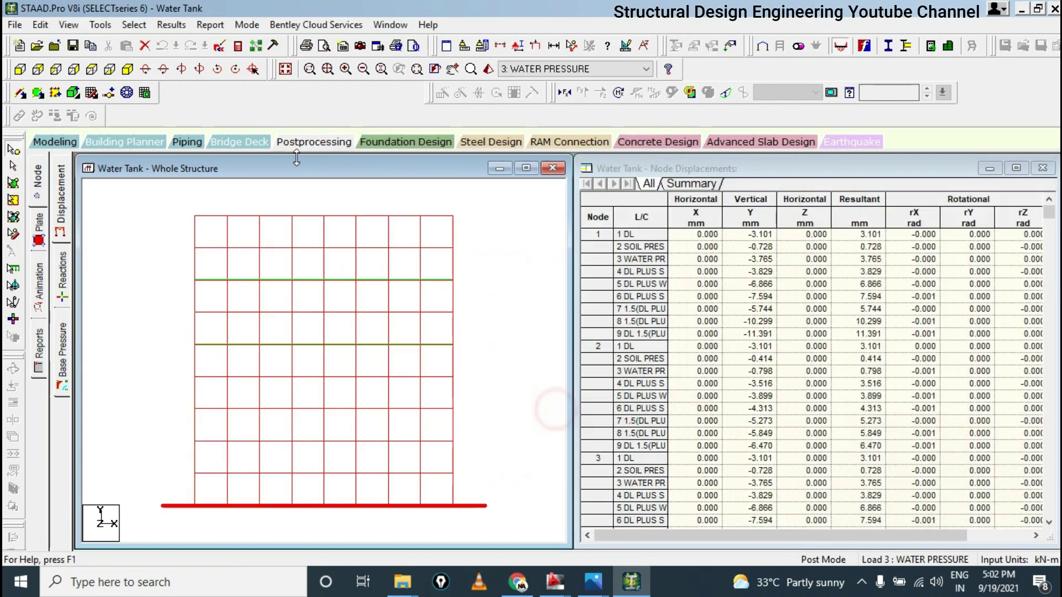
pyautogui.click(175, 26)
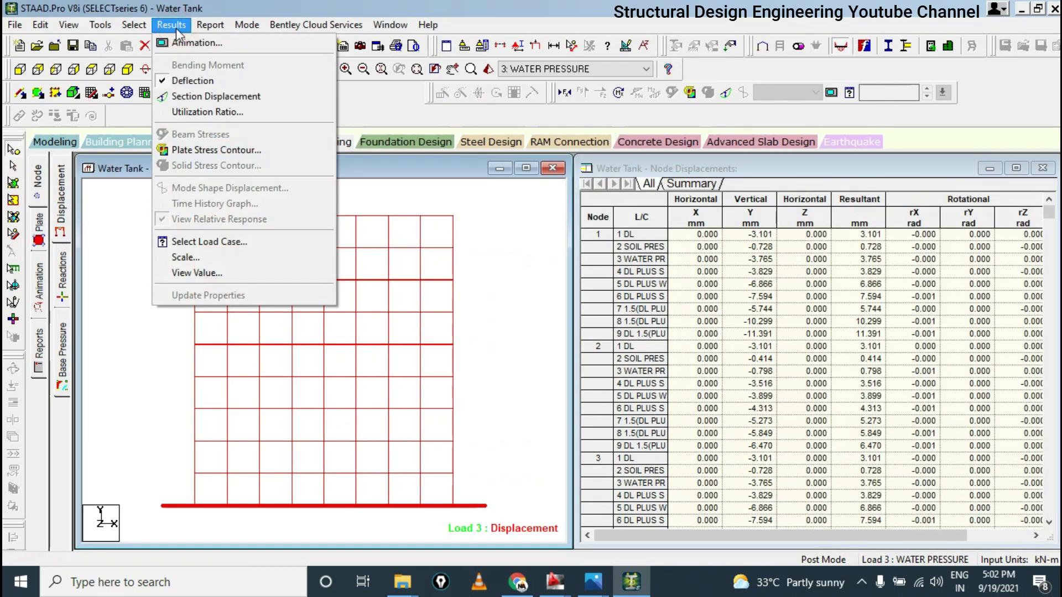
pyautogui.moveTo(199, 31)
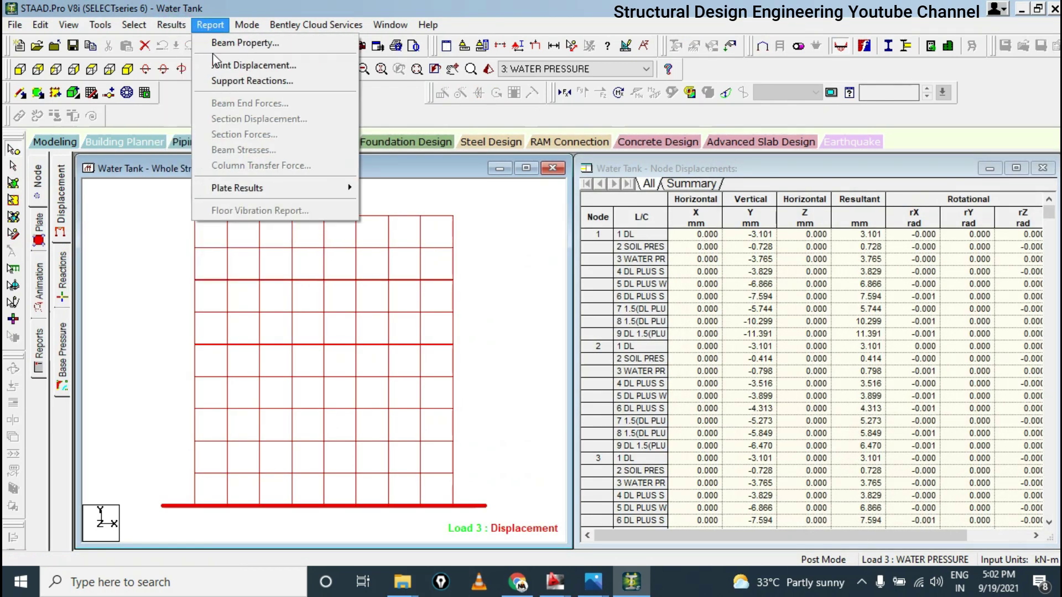
pyautogui.moveTo(239, 194)
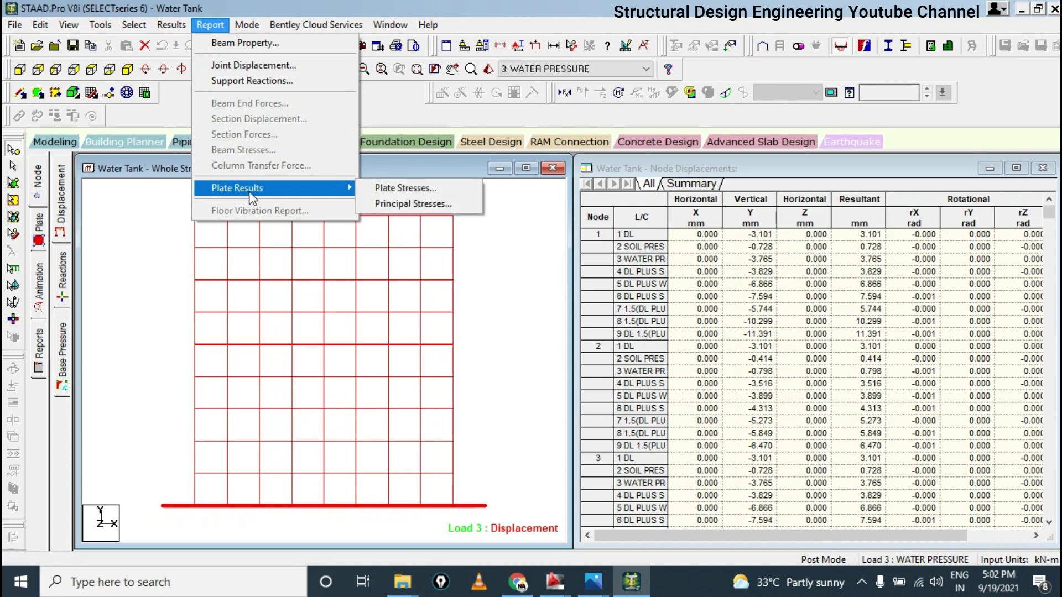
pyautogui.click(397, 191)
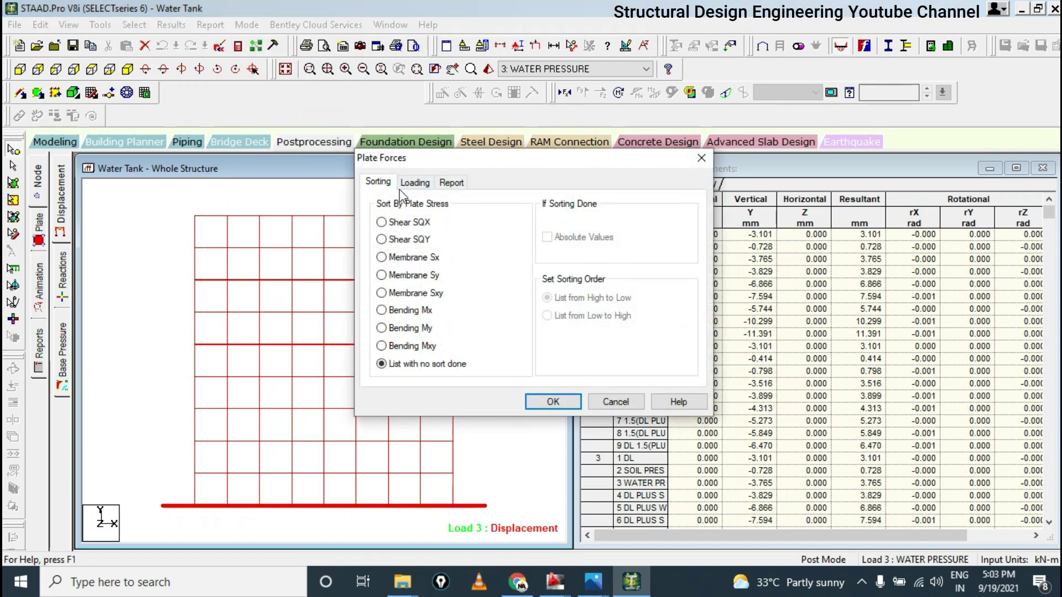
pyautogui.click(410, 311)
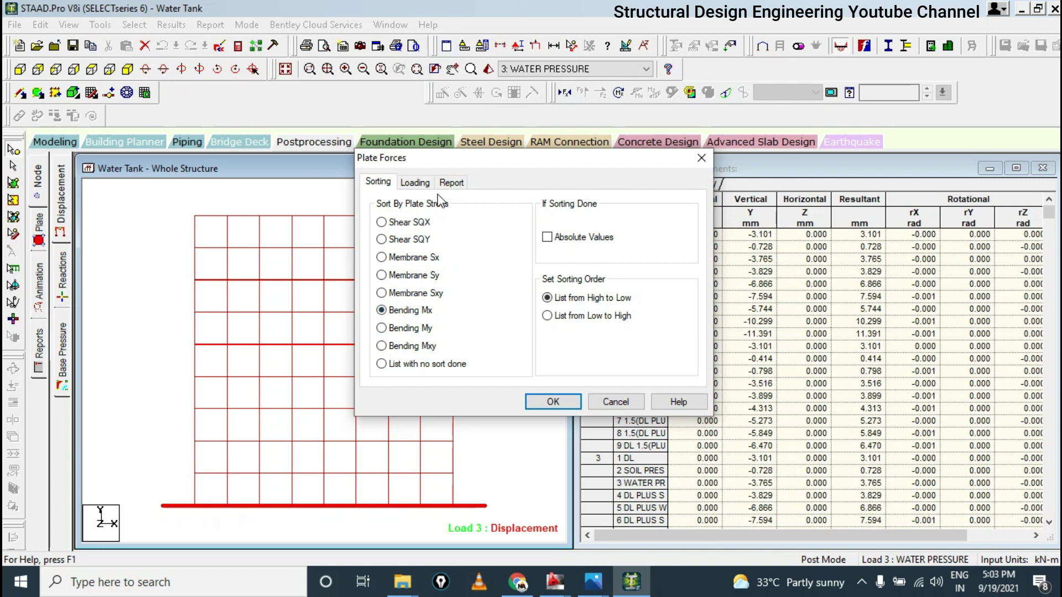
# Limit the plate stresses report to factored load combinations 7, 8 and 9, and generate it
pyautogui.click(415, 182)
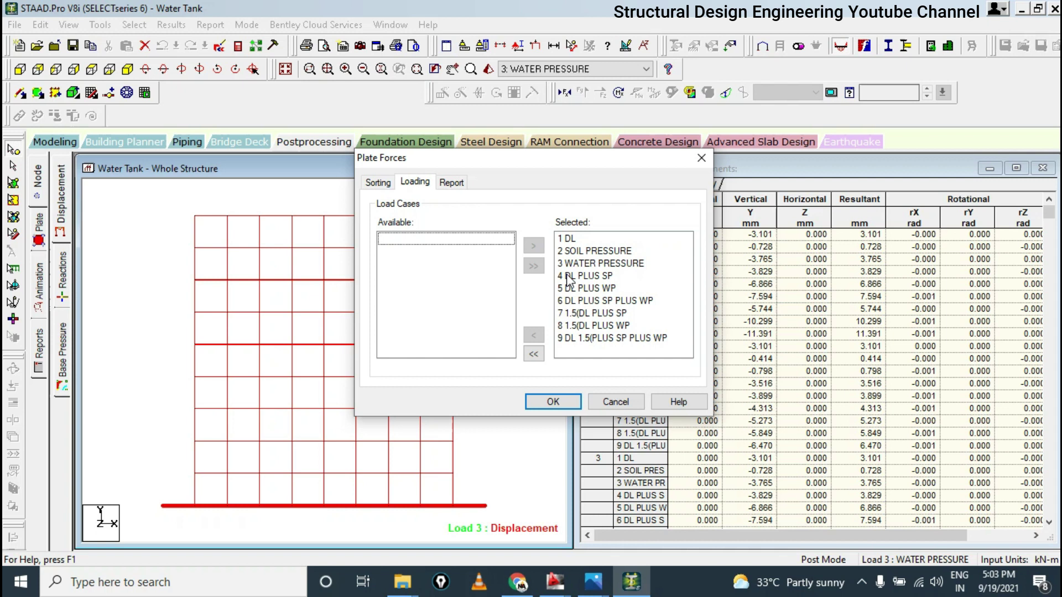
pyautogui.click(534, 354)
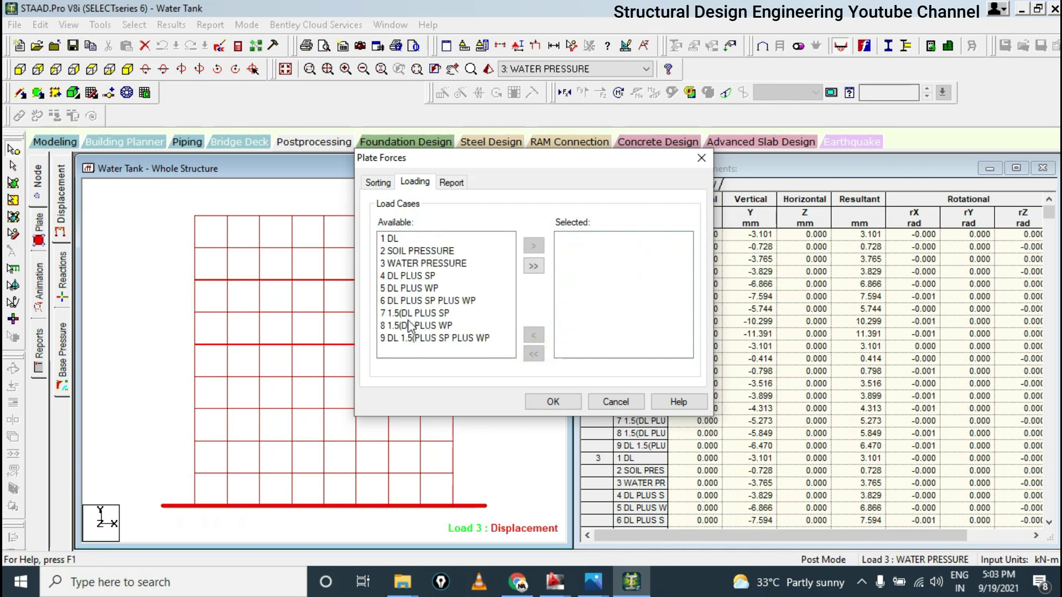
pyautogui.moveTo(407, 313); pyautogui.dragTo(410, 342)
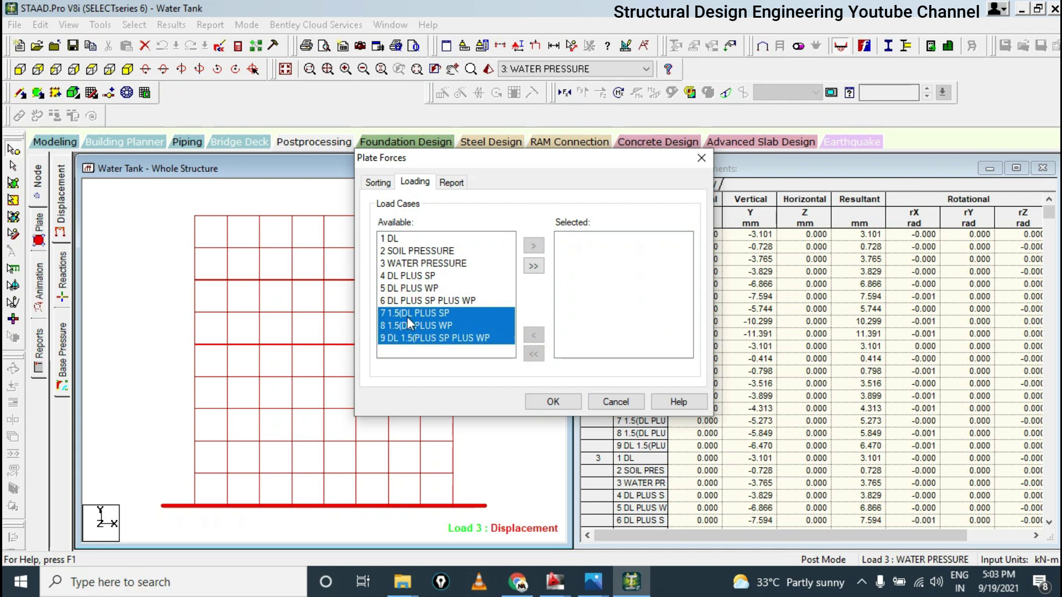
pyautogui.click(534, 245)
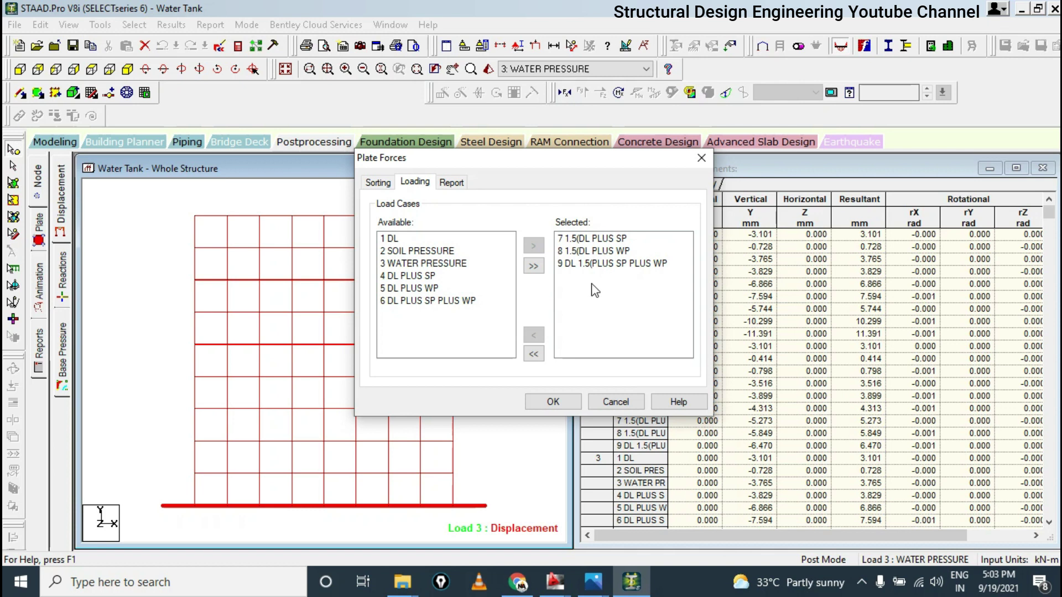
pyautogui.click(553, 402)
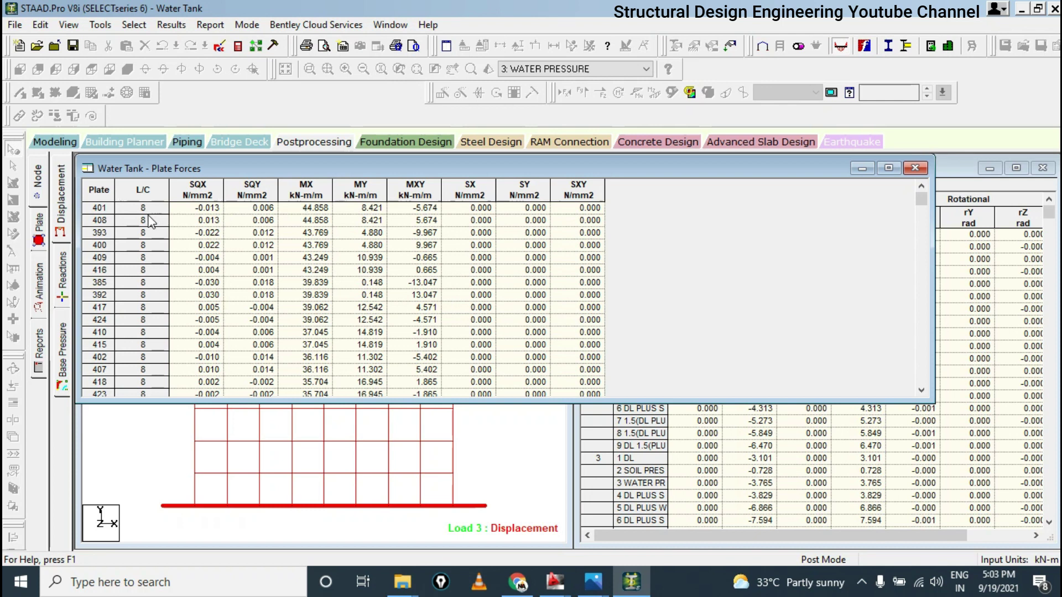
# Examine the highest and lowest MX moments of the base plates and their governing load cases in the plate forces table
pyautogui.click(94, 206)
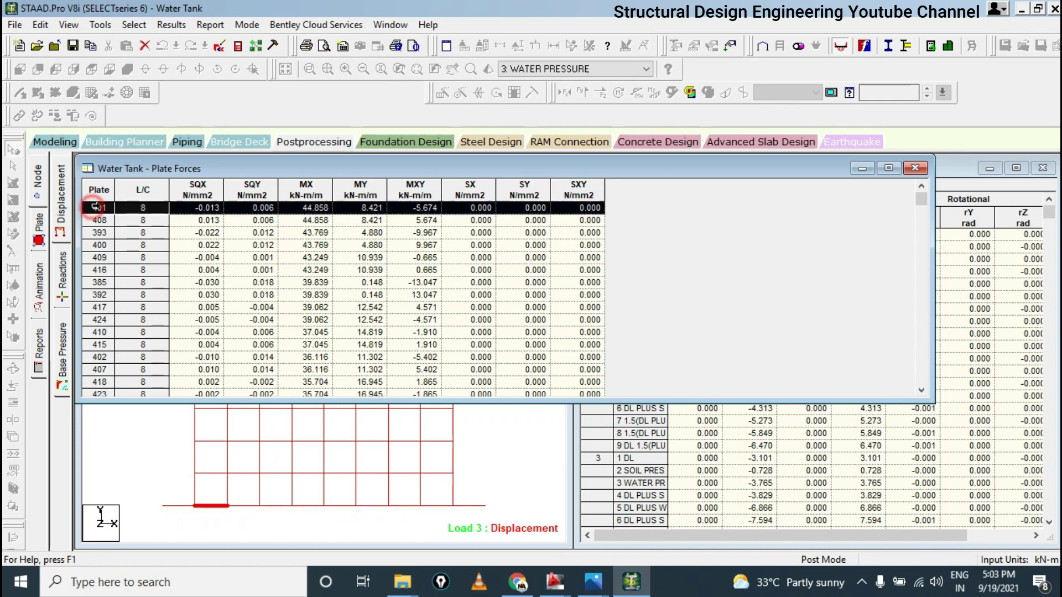
pyautogui.click(541, 69)
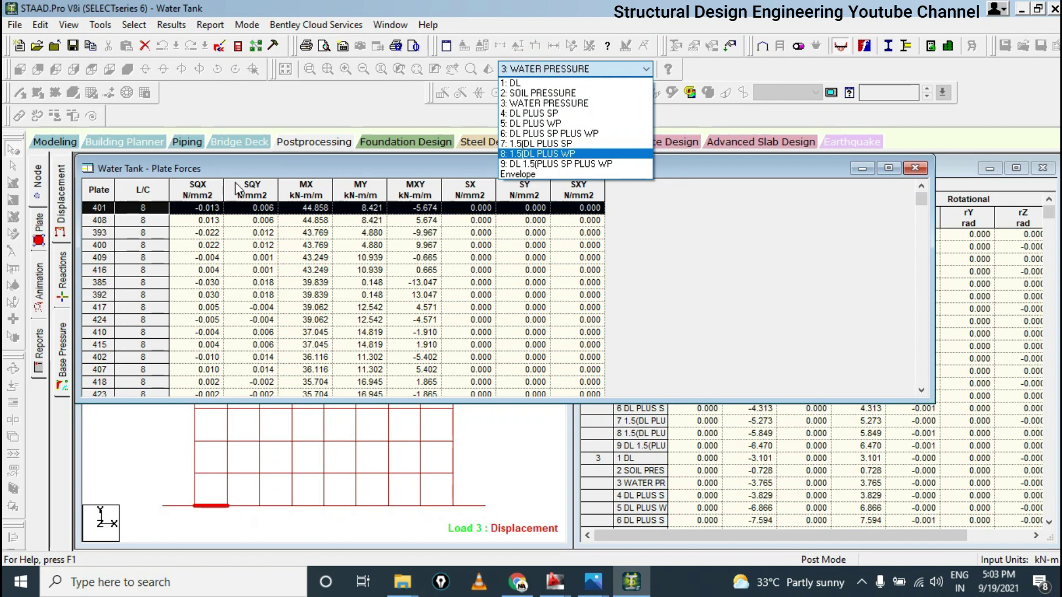
pyautogui.click(200, 172)
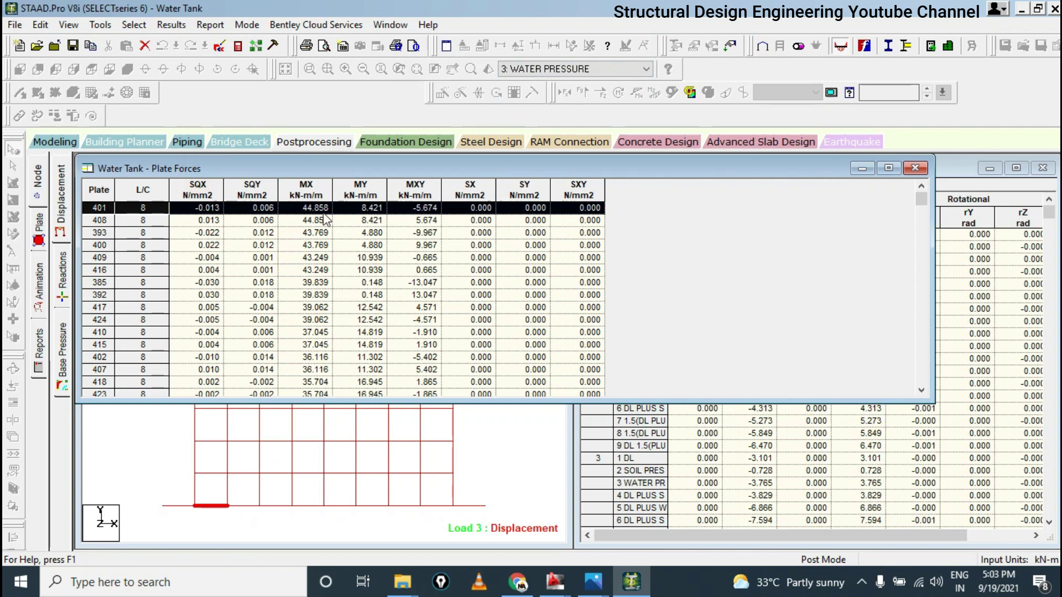
pyautogui.moveTo(921, 201); pyautogui.dragTo(938, 390)
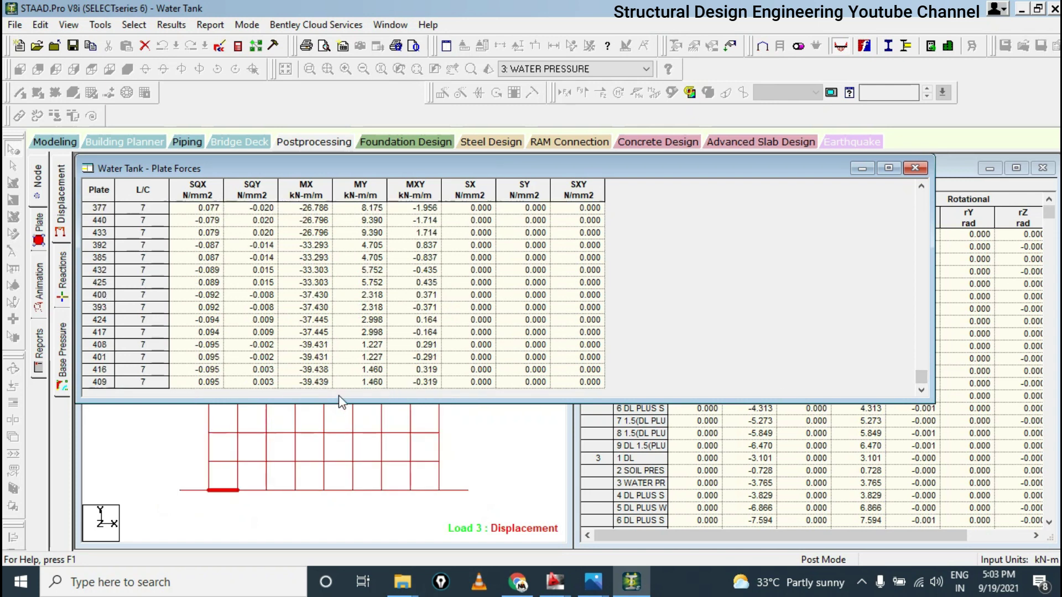
pyautogui.click(309, 384)
pyautogui.moveTo(924, 381); pyautogui.dragTo(934, 166)
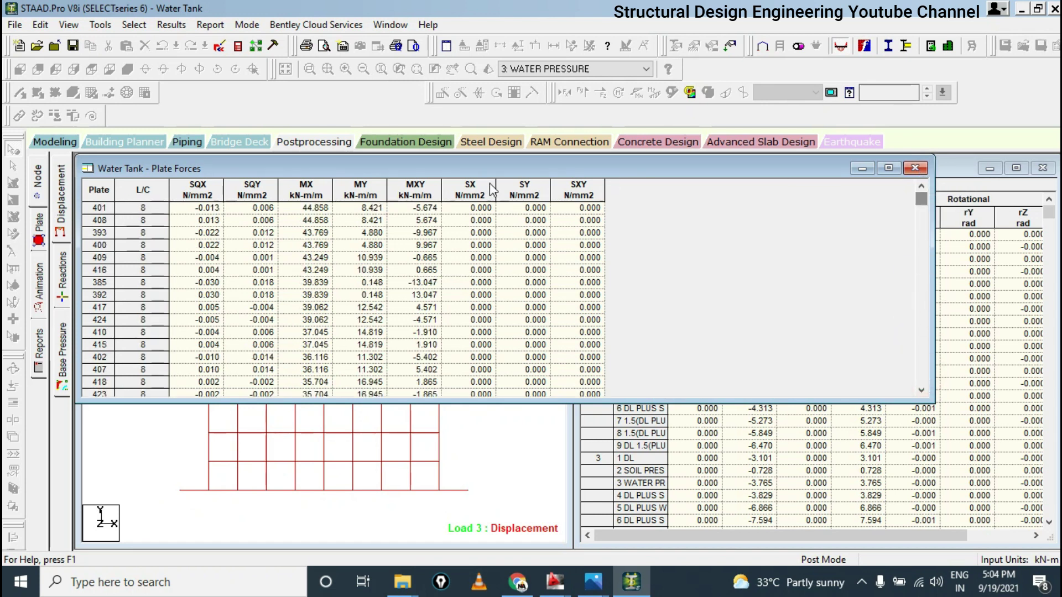
# Open Excel 2013, create a blank workbook and enter the label MX in cell A1
pyautogui.click(201, 583)
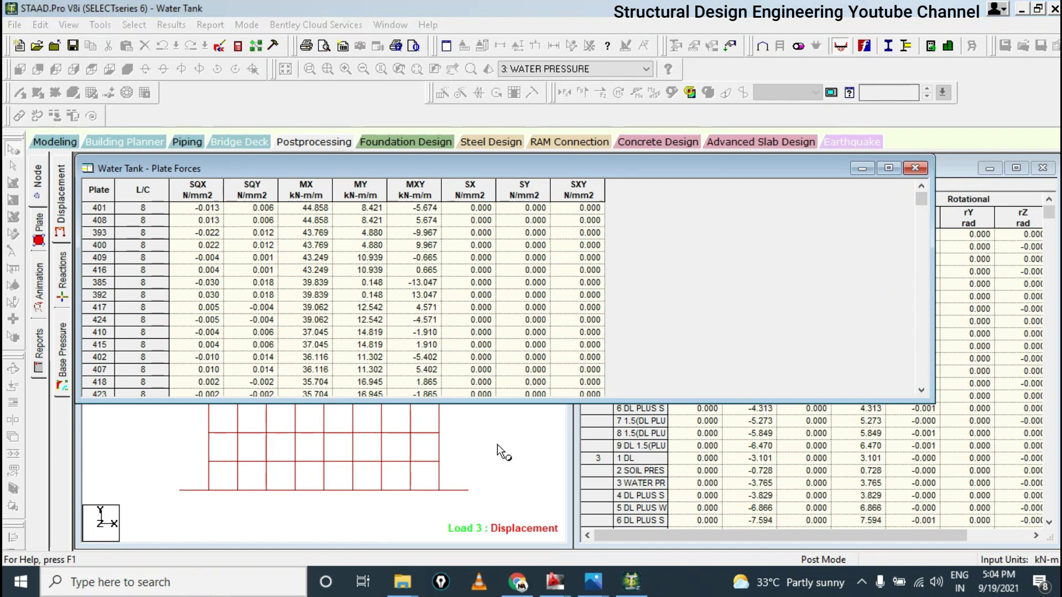
pyautogui.click(198, 582)
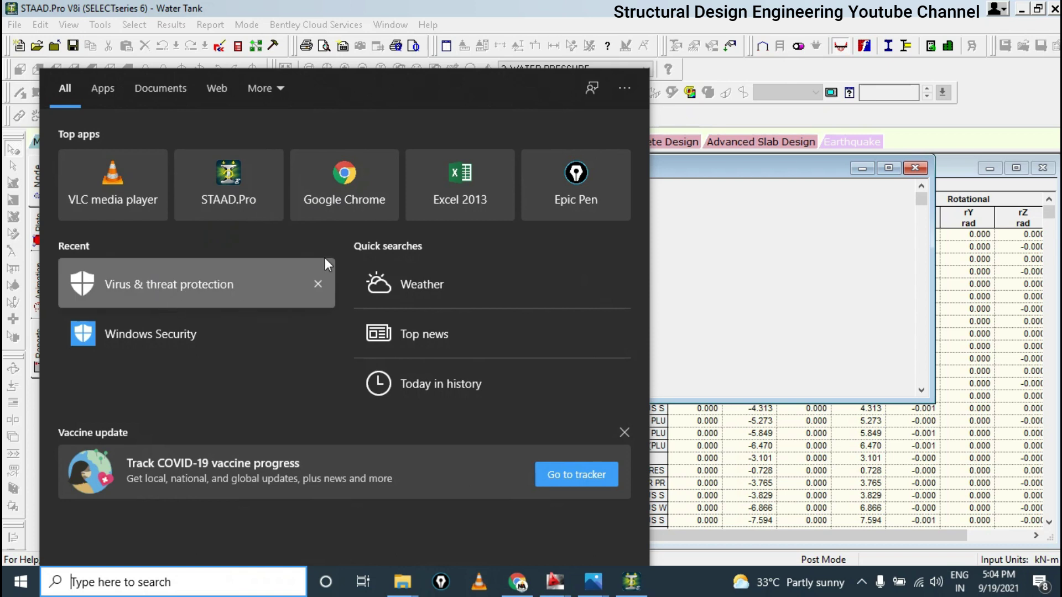
pyautogui.click(478, 177)
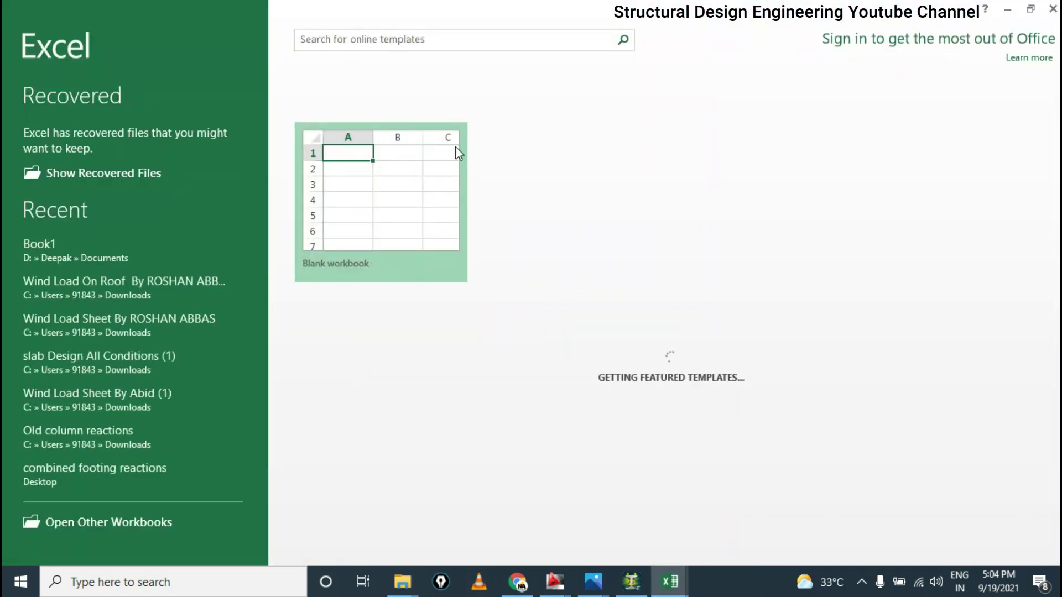
pyautogui.click(445, 157)
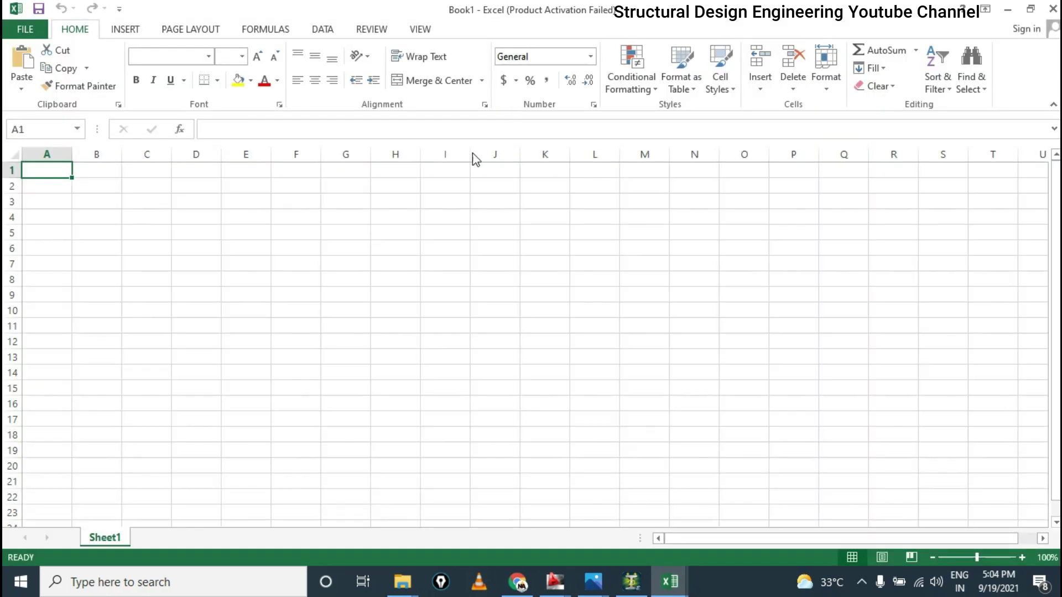
pyautogui.write('MX')
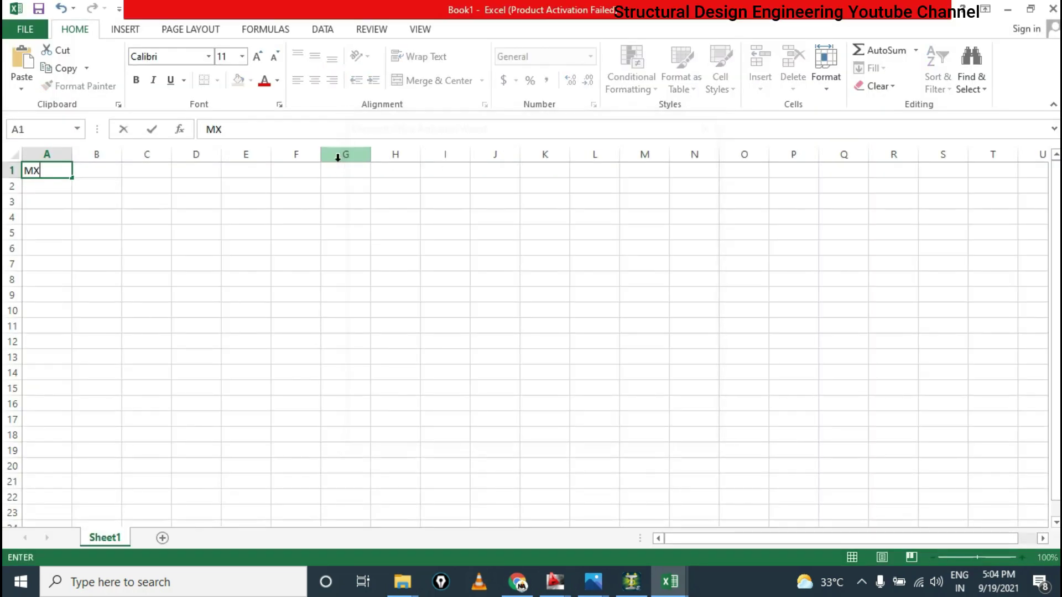
pyautogui.hotkey('ctrl', 'Return')
# Record the MX moments in the first row, with 44 in cell B1 and -39 in cell D1
pyautogui.click(262, 198)
pyautogui.click(102, 170)
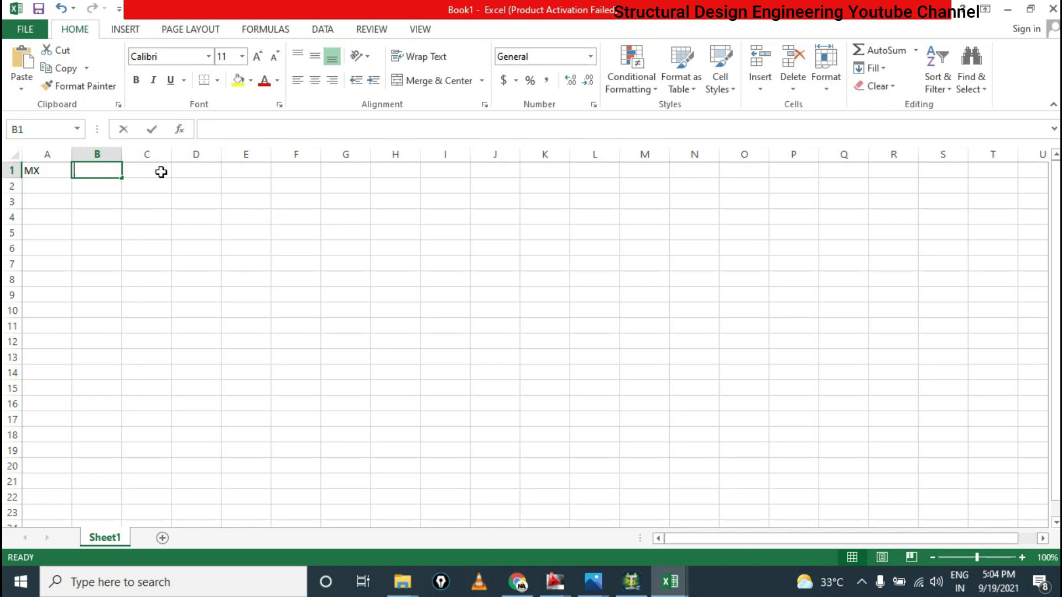
pyautogui.write('44')
pyautogui.press('Return')
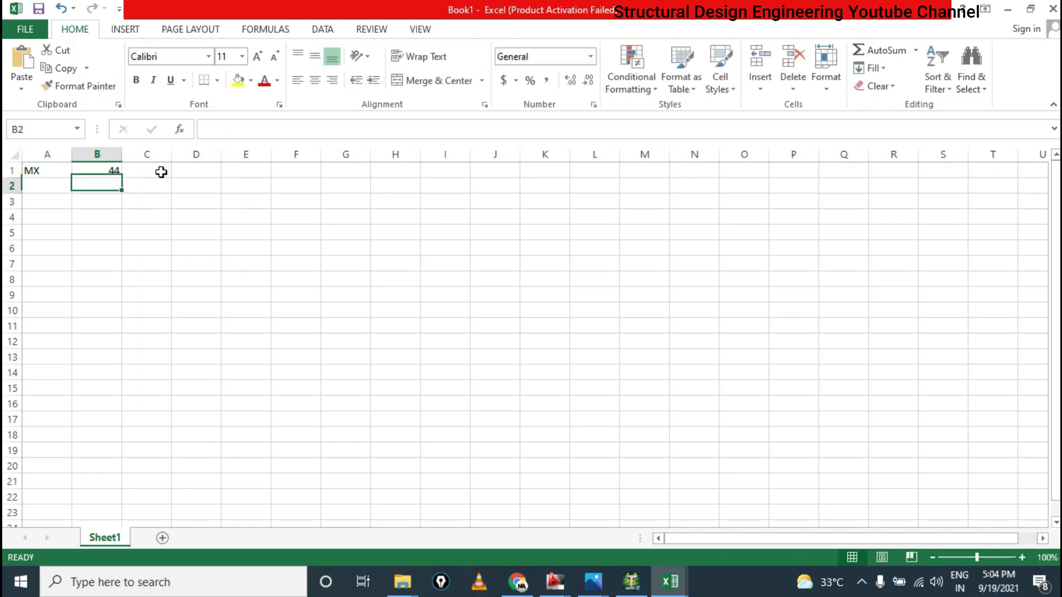
pyautogui.click(194, 171)
pyautogui.write('-3')
pyautogui.press('Return')
pyautogui.click(195, 171)
pyautogui.write('-39')
pyautogui.press('Return')
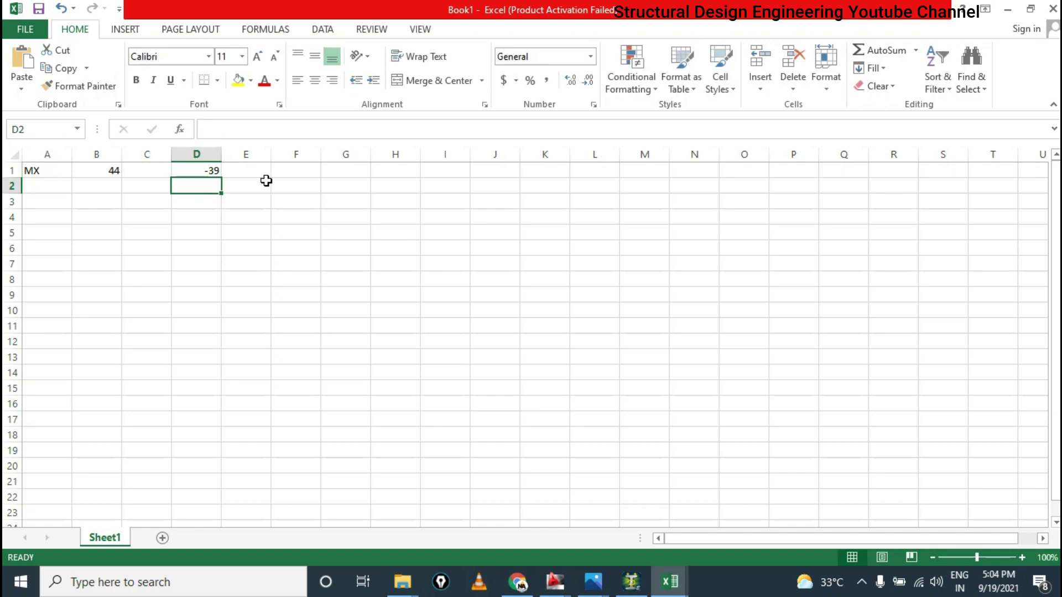
# Enter the unit KN-M in cell F1 of the MX row
pyautogui.click(285, 172)
pyautogui.doubleClick(298, 172)
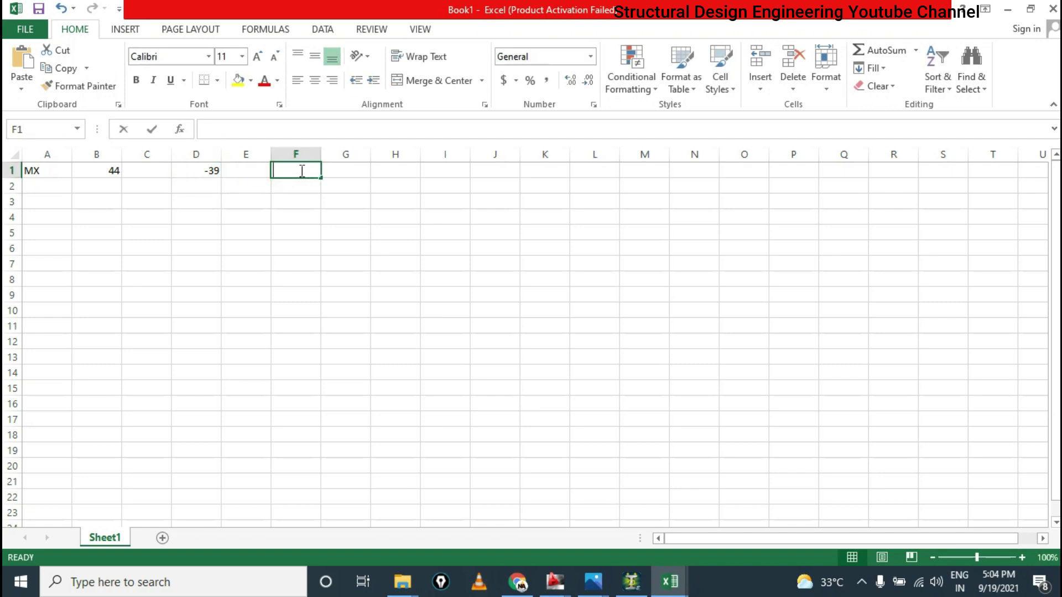
pyautogui.write('KN-M')
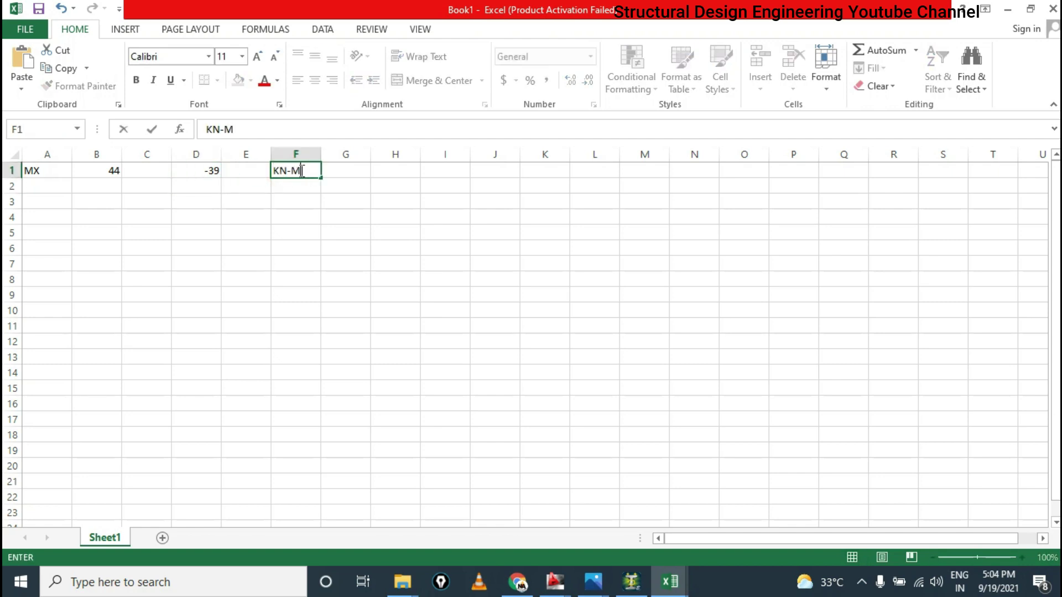
pyautogui.press('Return')
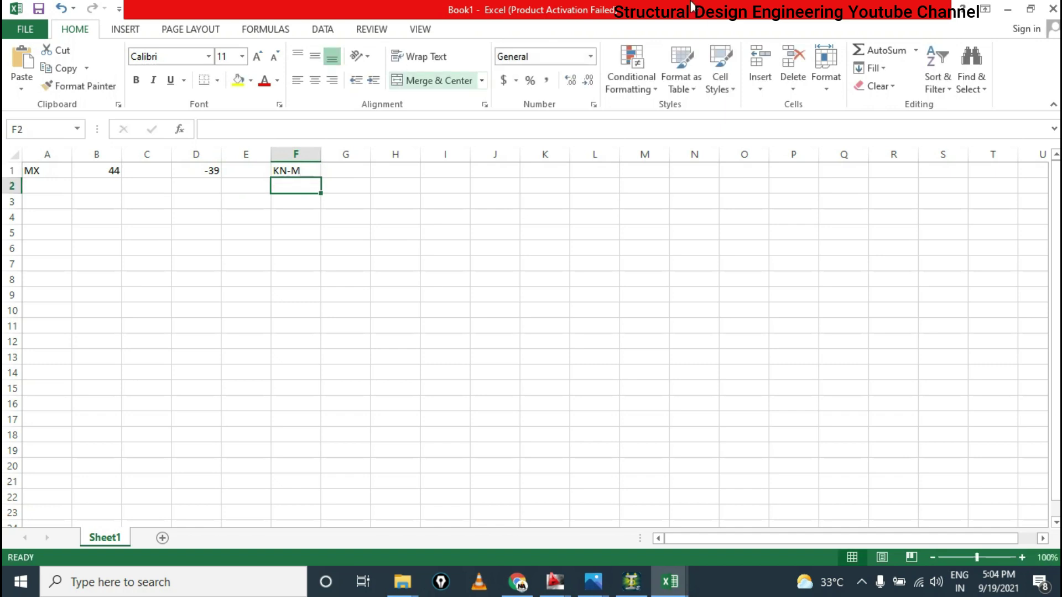
# Return to STAAD.Pro and close the MX-sorted plate forces table
pyautogui.click(1007, 9)
pyautogui.click(717, 117)
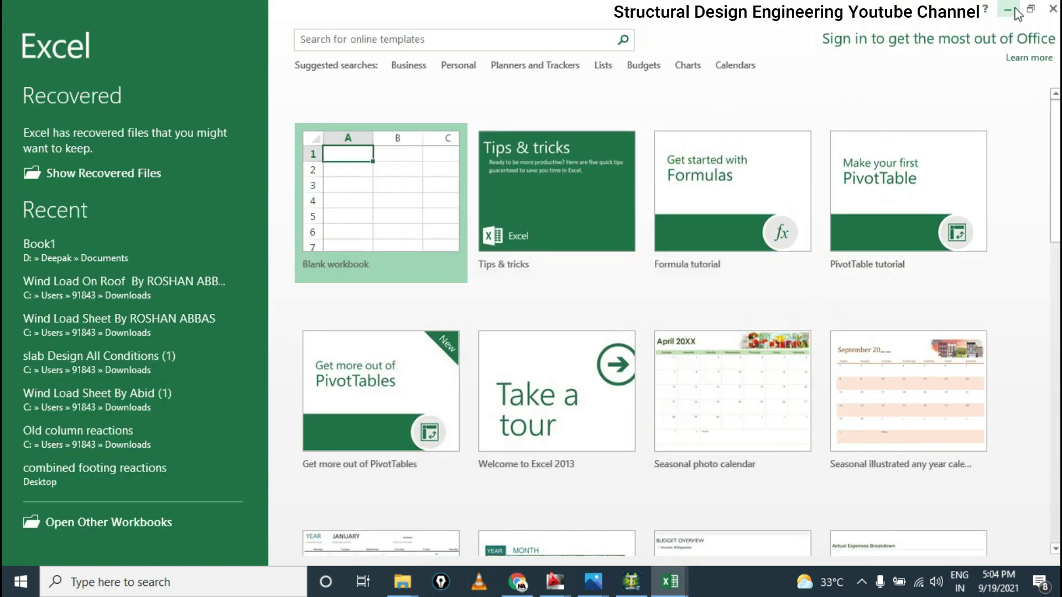
pyautogui.click(1053, 9)
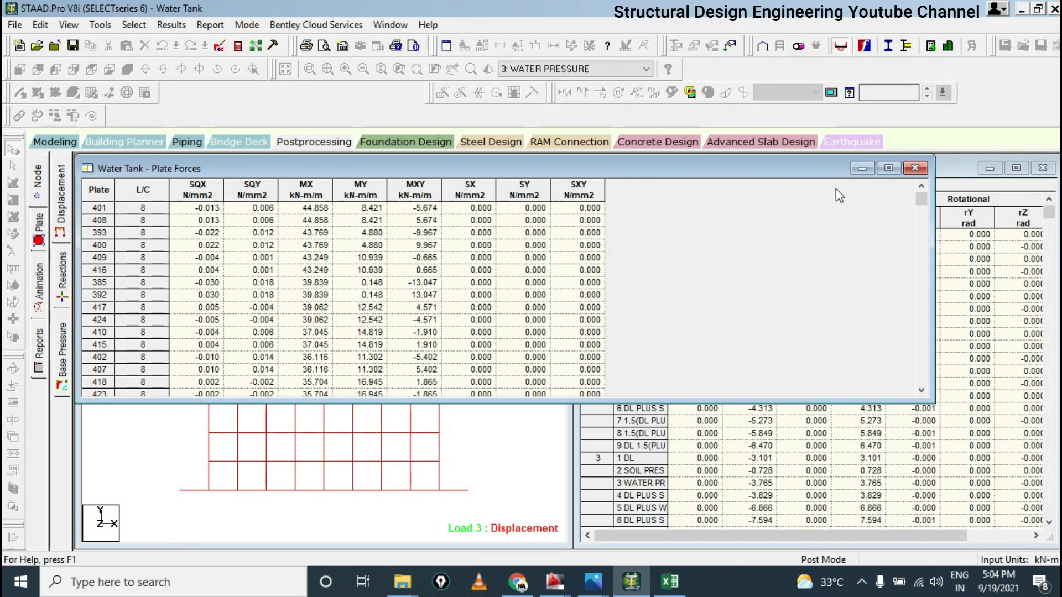
pyautogui.click(915, 167)
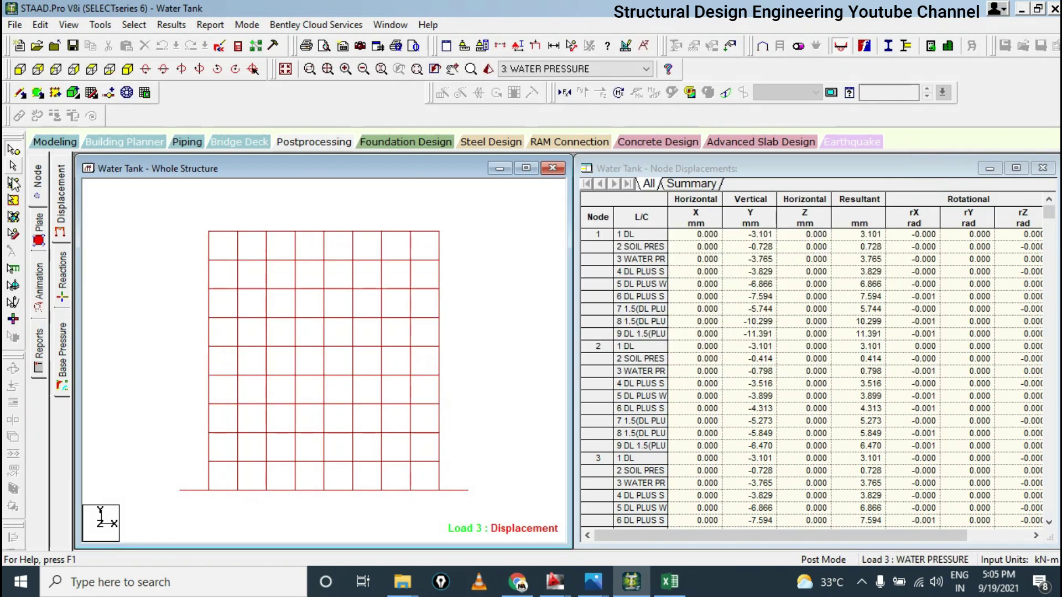
# Select all base slab plates in the front view and start a plate stresses report sorted by Bending My from high to low
pyautogui.click(186, 490)
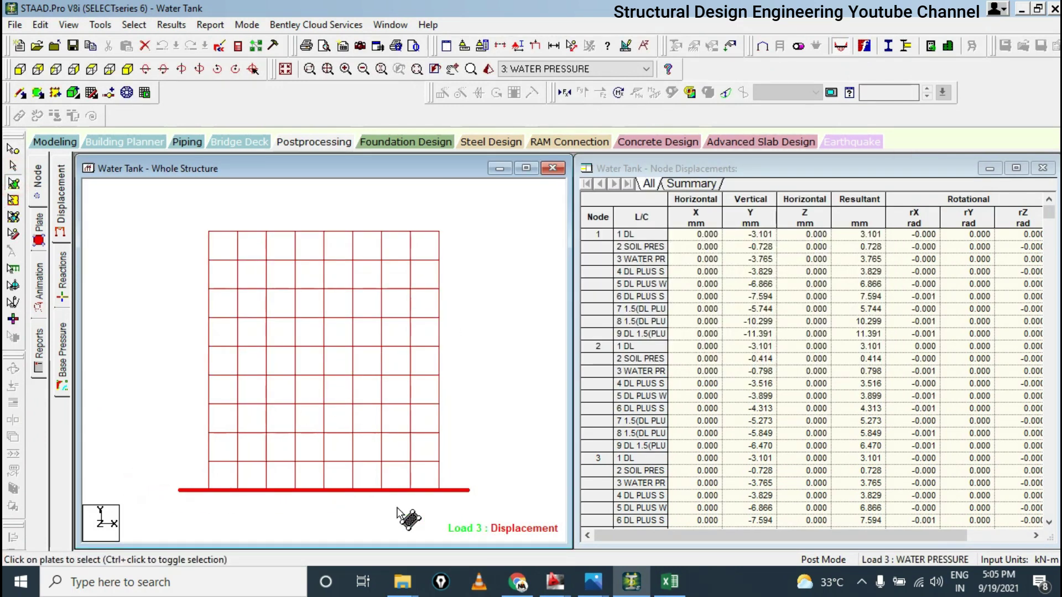
pyautogui.click(166, 24)
pyautogui.click(210, 25)
pyautogui.click(264, 183)
pyautogui.click(380, 188)
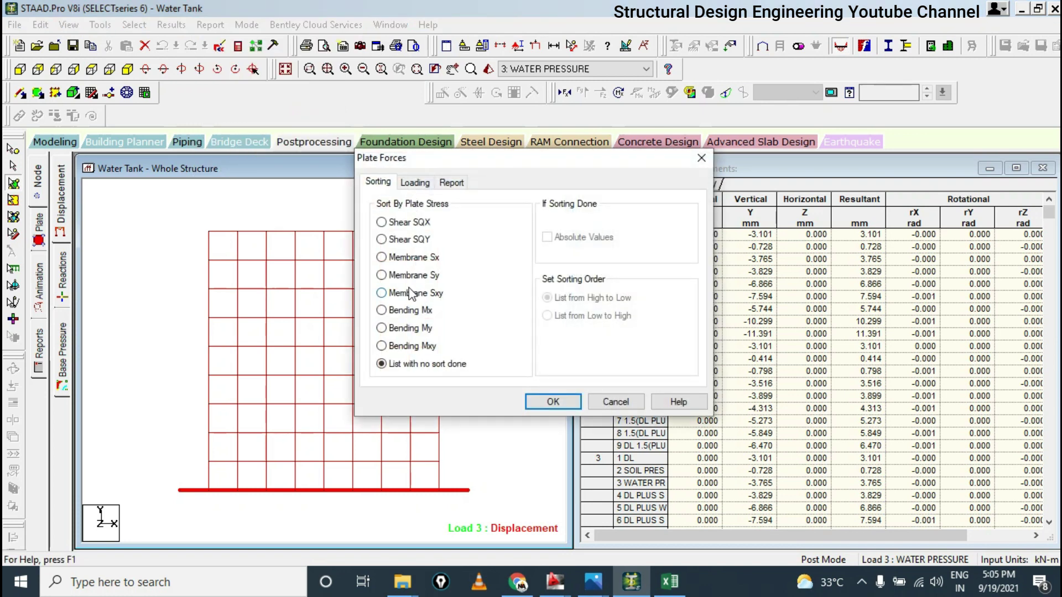
pyautogui.click(415, 330)
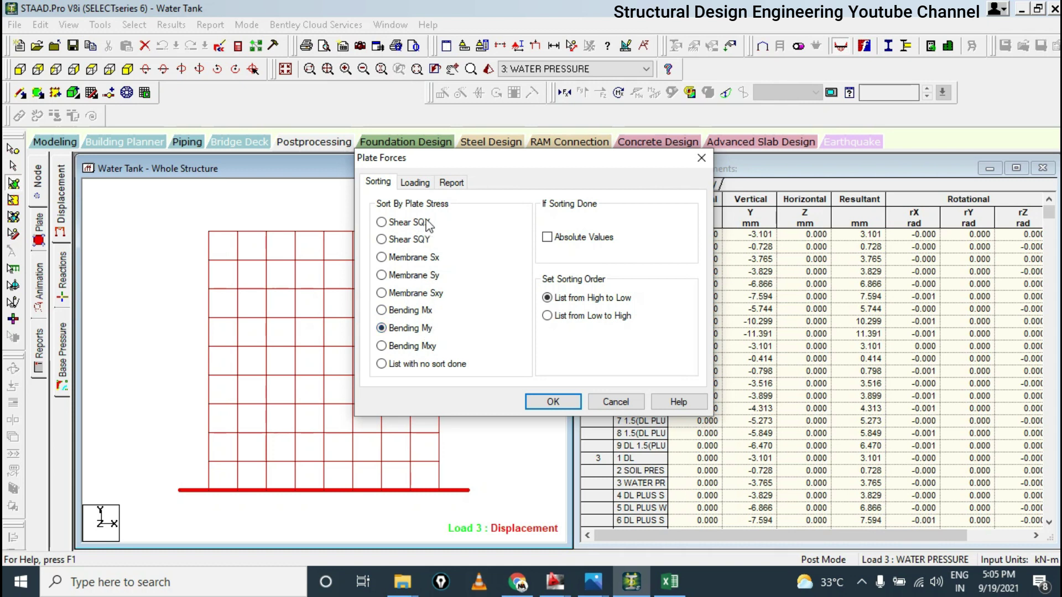
# Limit the My-sorted report to factored load combinations 7, 8 and 9, and generate it
pyautogui.click(414, 183)
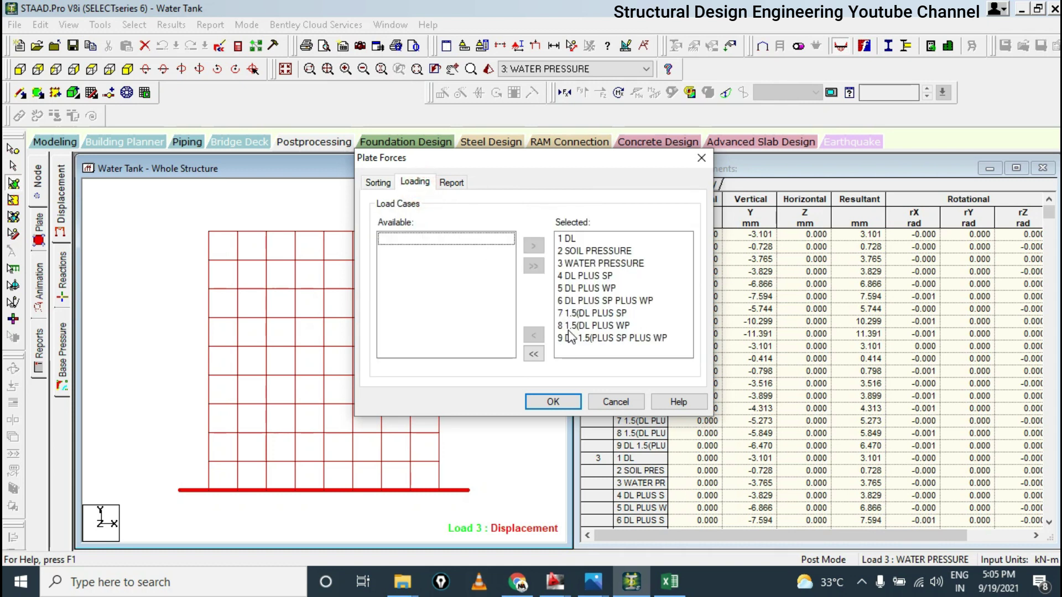
pyautogui.click(533, 354)
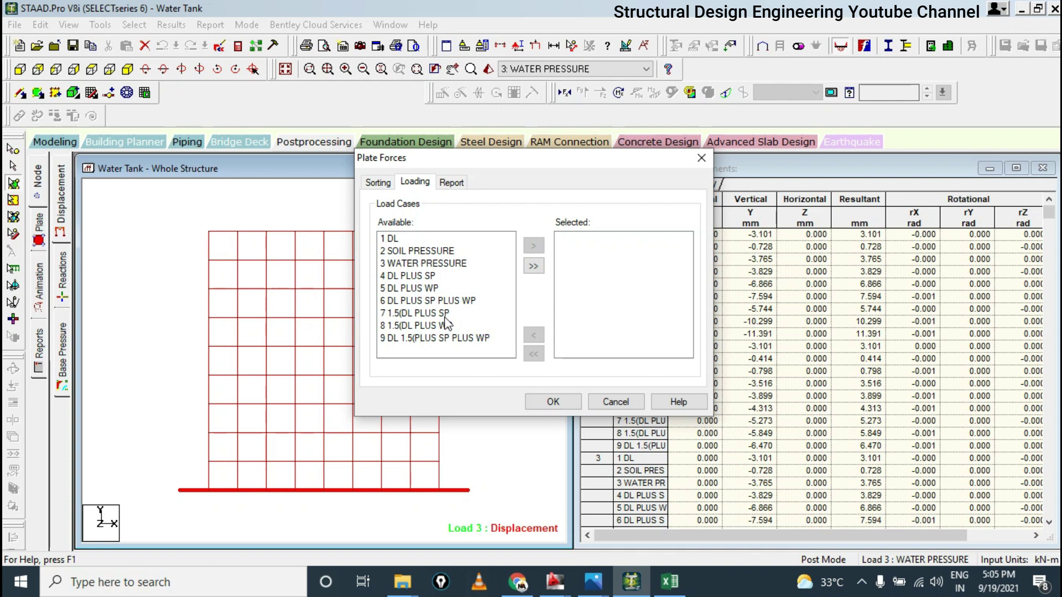
pyautogui.moveTo(445, 319); pyautogui.dragTo(442, 338)
pyautogui.click(532, 246)
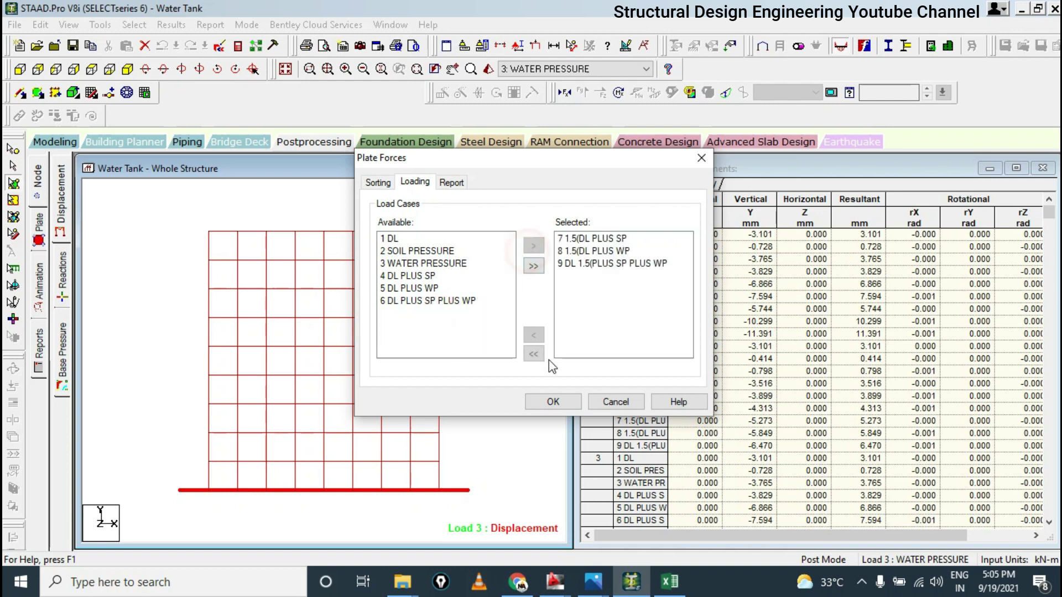
pyautogui.click(561, 403)
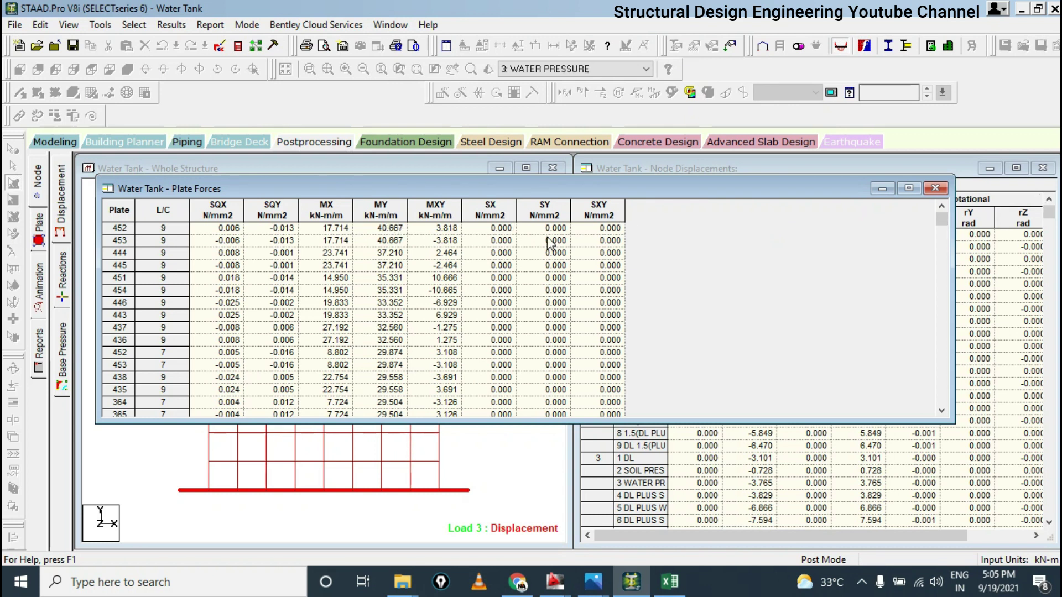
# Check the highest and lowest MY moments in the plate forces table and record 40 in B2 and -46 in D2 in Excel
pyautogui.moveTo(938, 217); pyautogui.dragTo(949, 407)
pyautogui.click(883, 189)
pyautogui.click(669, 581)
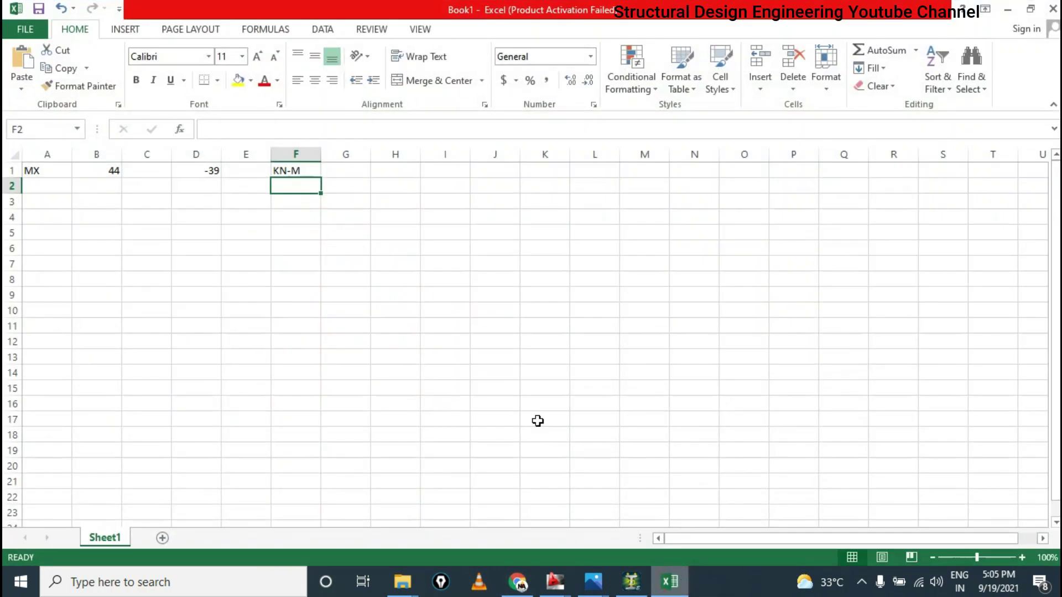
pyautogui.click(110, 184)
pyautogui.write('4')
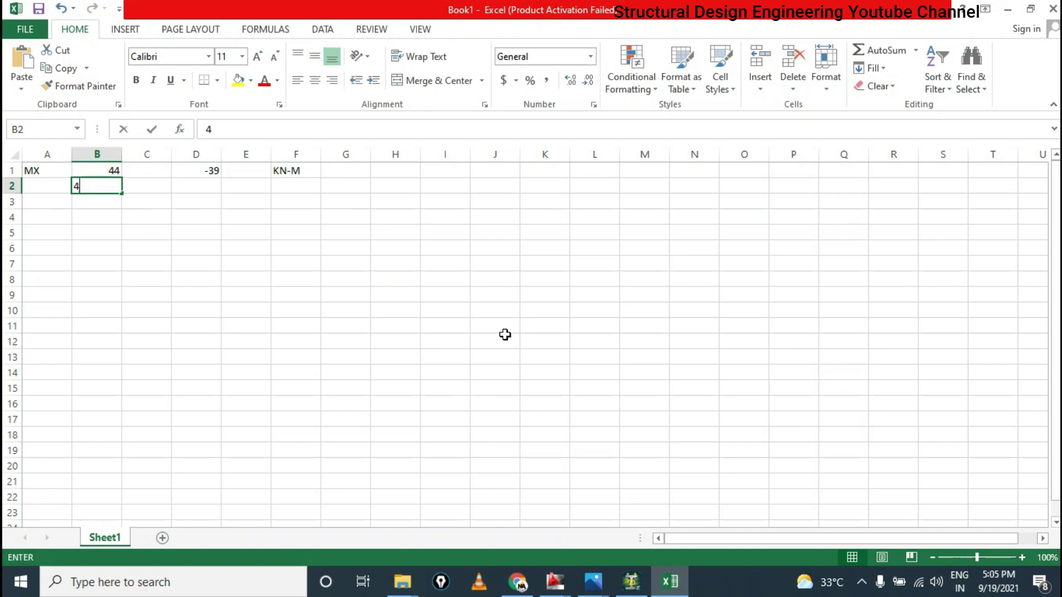
pyautogui.write('0')
pyautogui.press('Return')
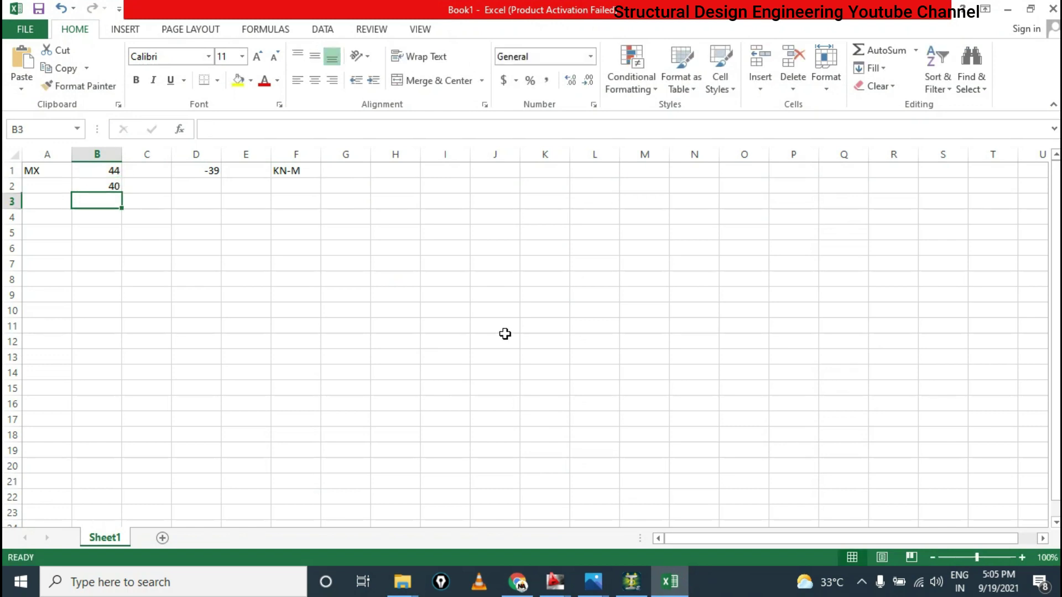
pyautogui.click(183, 185)
pyautogui.write('-')
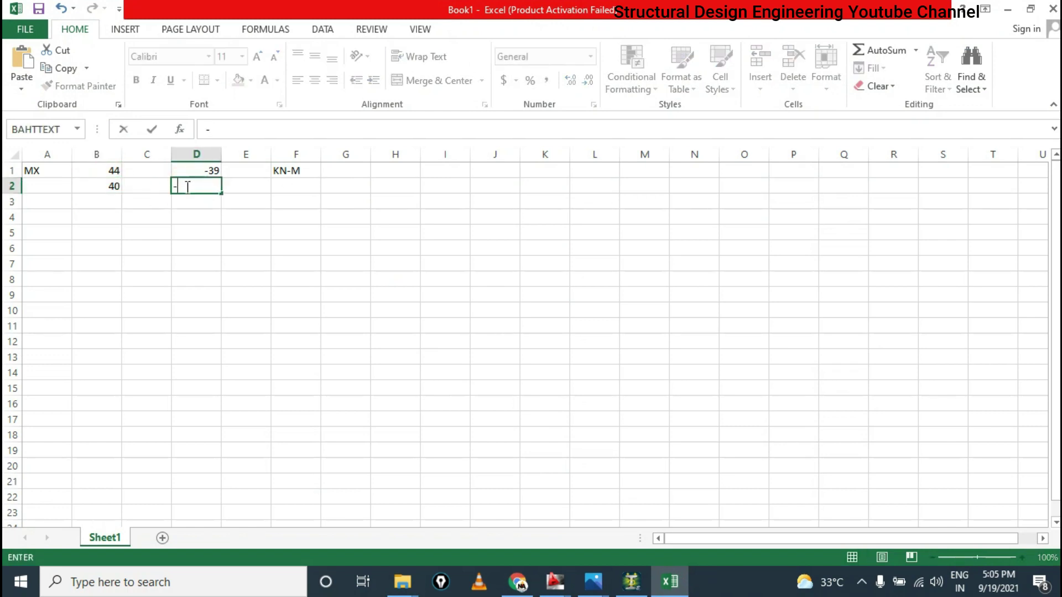
pyautogui.write('46')
pyautogui.press('Return')
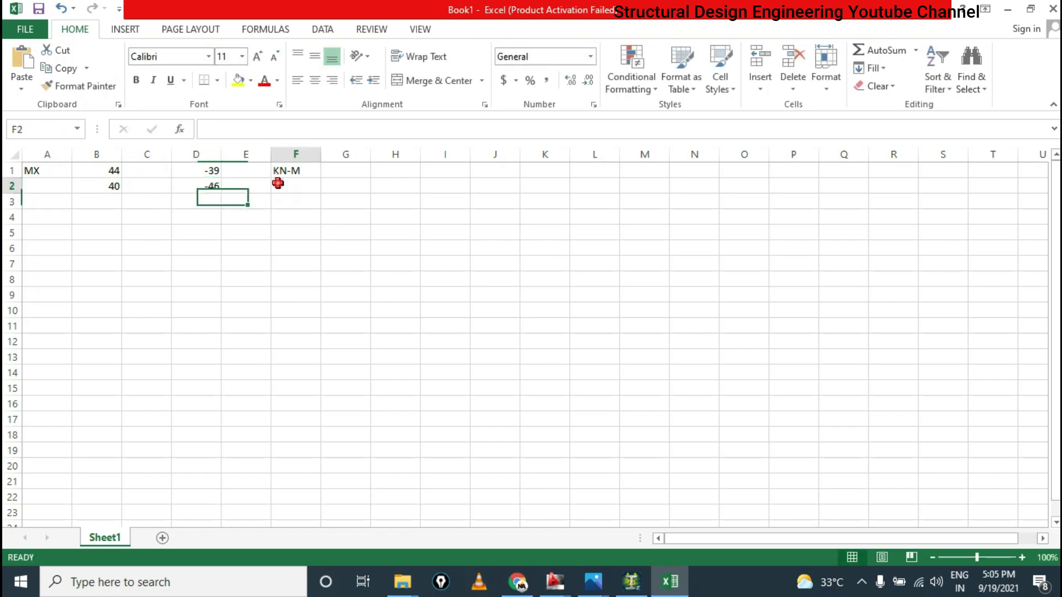
# Copy the KN-M unit from F1 to F2 and label cell A2 as MY
pyautogui.click(291, 157)
pyautogui.click(297, 171)
pyautogui.hotkey('ctrl', 'c')
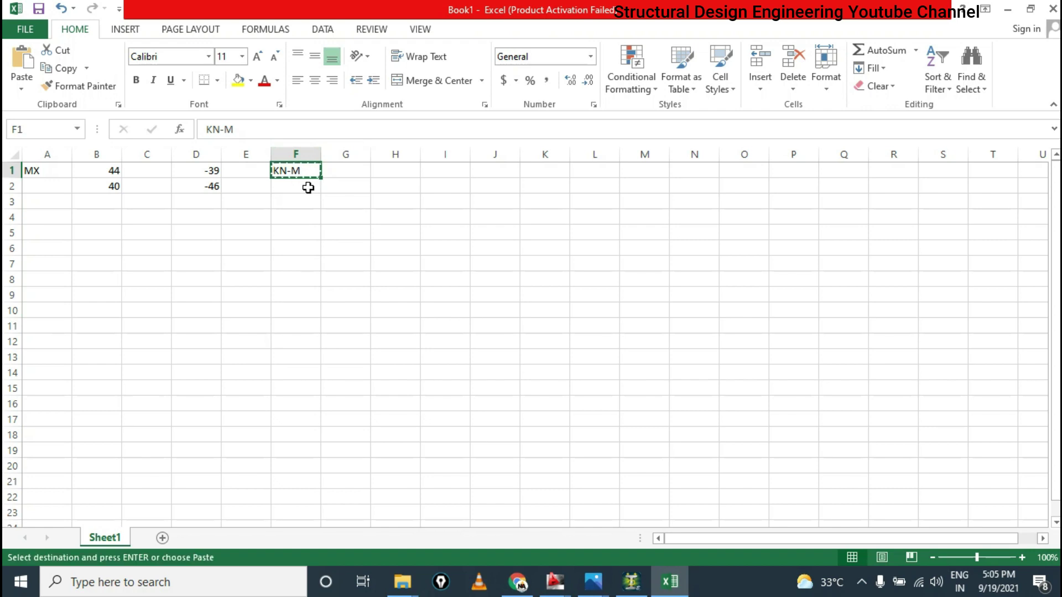
pyautogui.click(306, 186)
pyautogui.hotkey('ctrl', 'v')
pyautogui.click(53, 188)
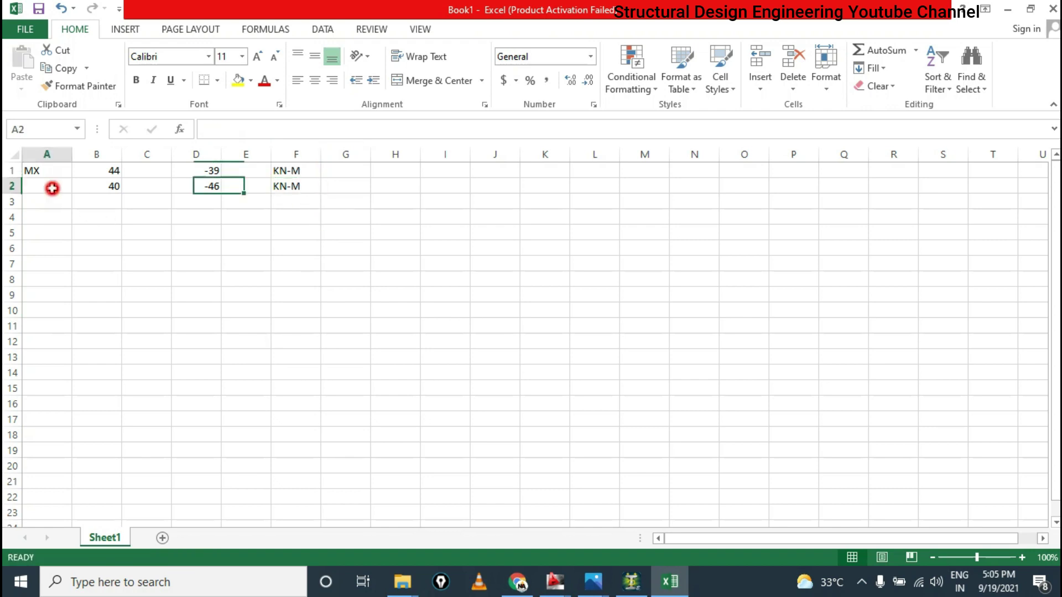
pyautogui.write('MY')
pyautogui.press('Return')
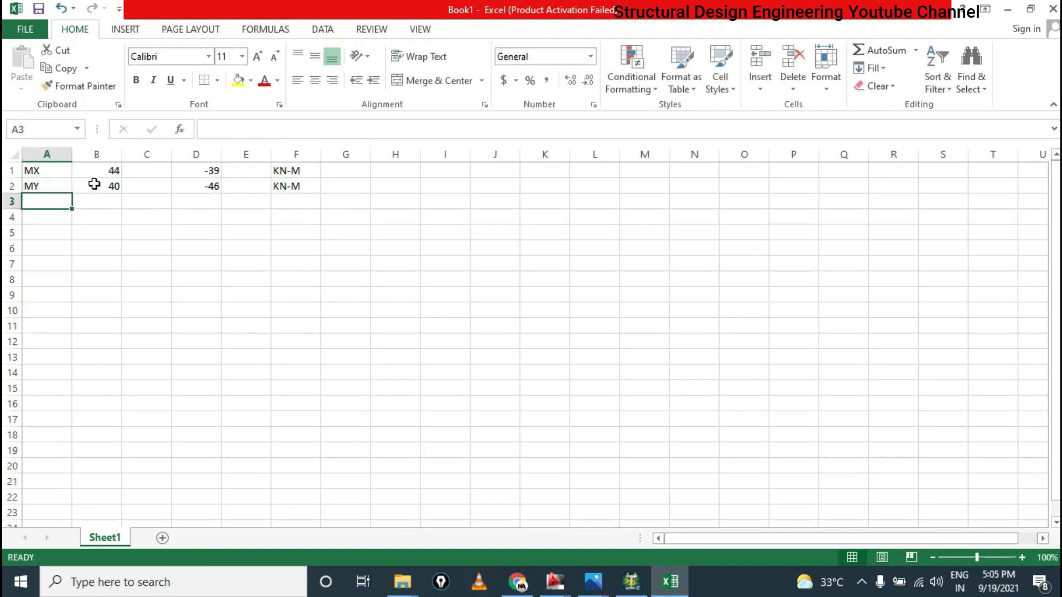
pyautogui.click(36, 218)
# Switch to STAAD.Pro and isolate the selected base slab plates in a maximized isometric view to examine their local axes
pyautogui.click(1011, 9)
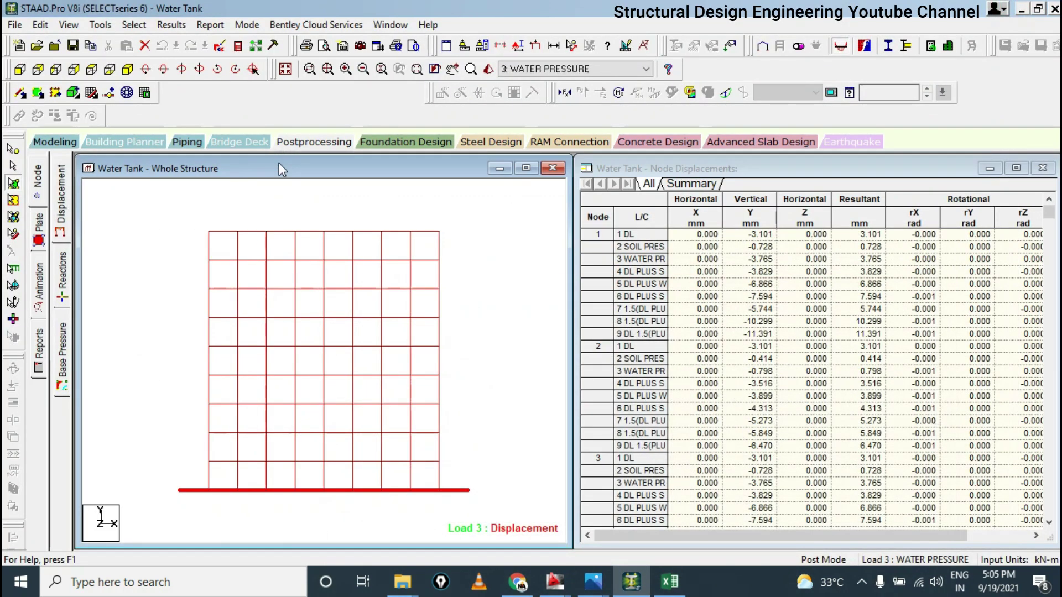
pyautogui.hotkey('alt', 'v')
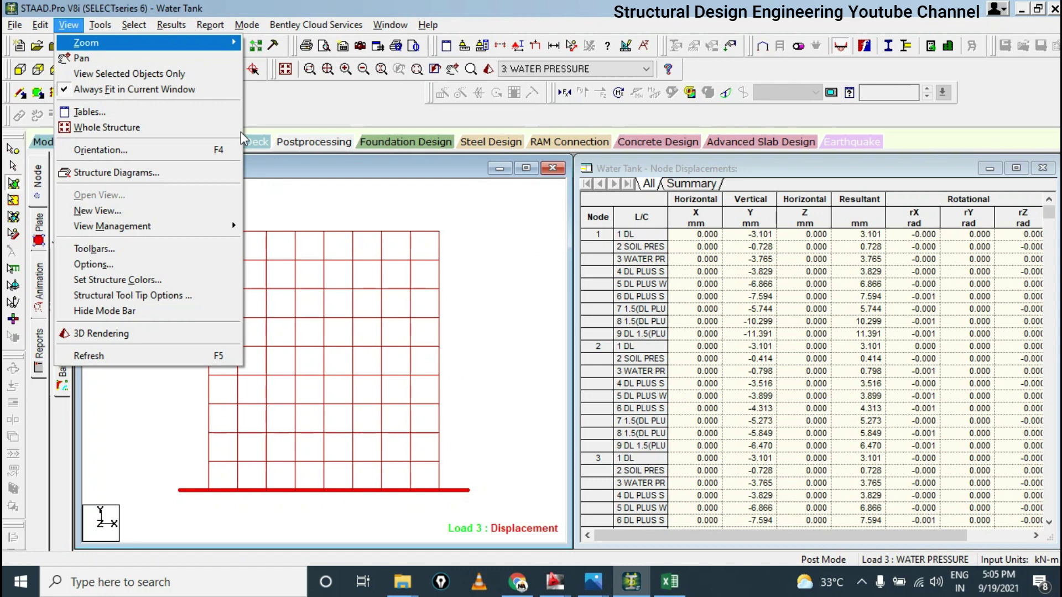
pyautogui.click(166, 74)
pyautogui.click(128, 70)
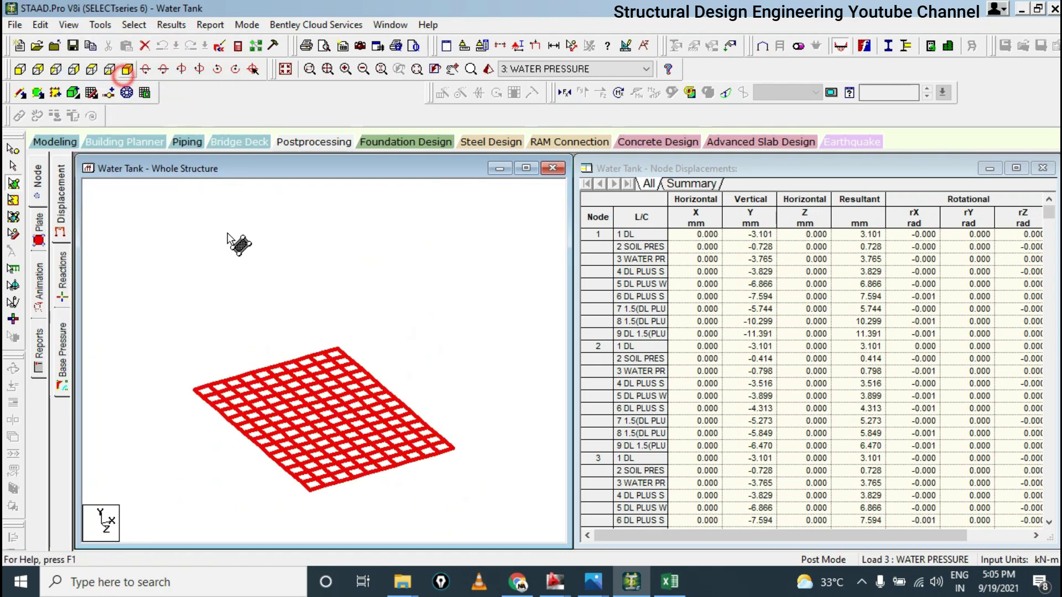
pyautogui.click(531, 167)
pyautogui.scroll(8, 500, 311)
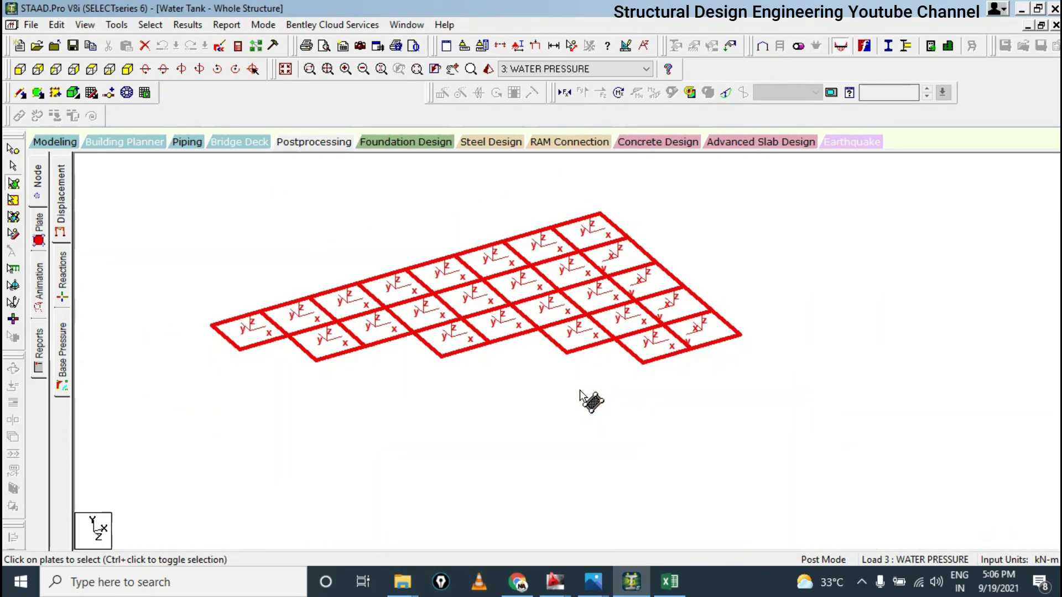
pyautogui.scroll(6, 580, 392)
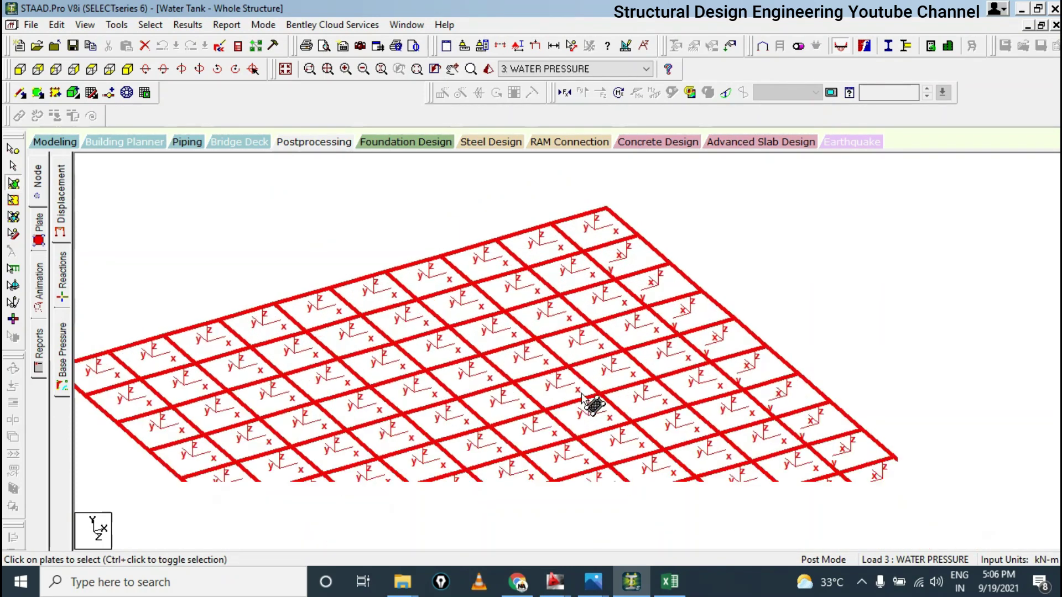
pyautogui.scroll(2, 578, 406)
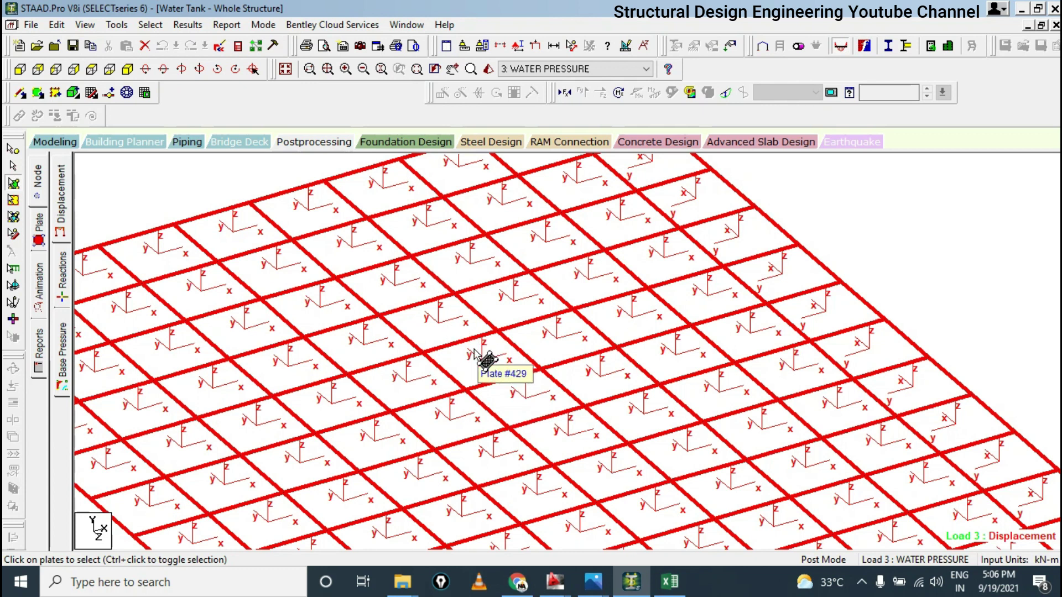
# Measure the node-to-node edge lengths of the base slab plates in both directions
pyautogui.moveTo(520, 374); pyautogui.dragTo(616, 367, button='middle')
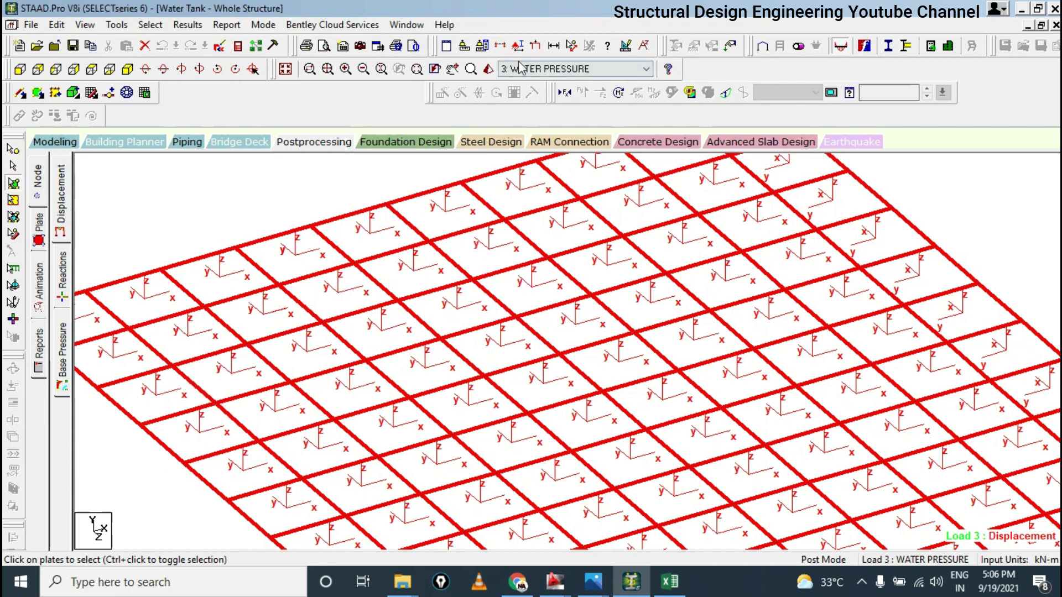
pyautogui.click(573, 45)
pyautogui.click(465, 182)
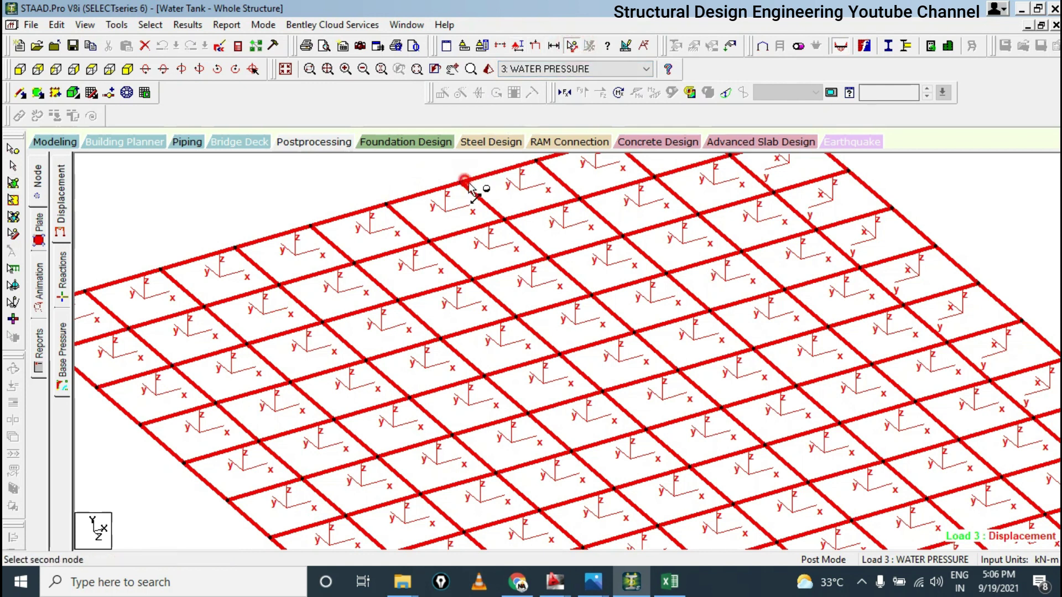
pyautogui.click(504, 219)
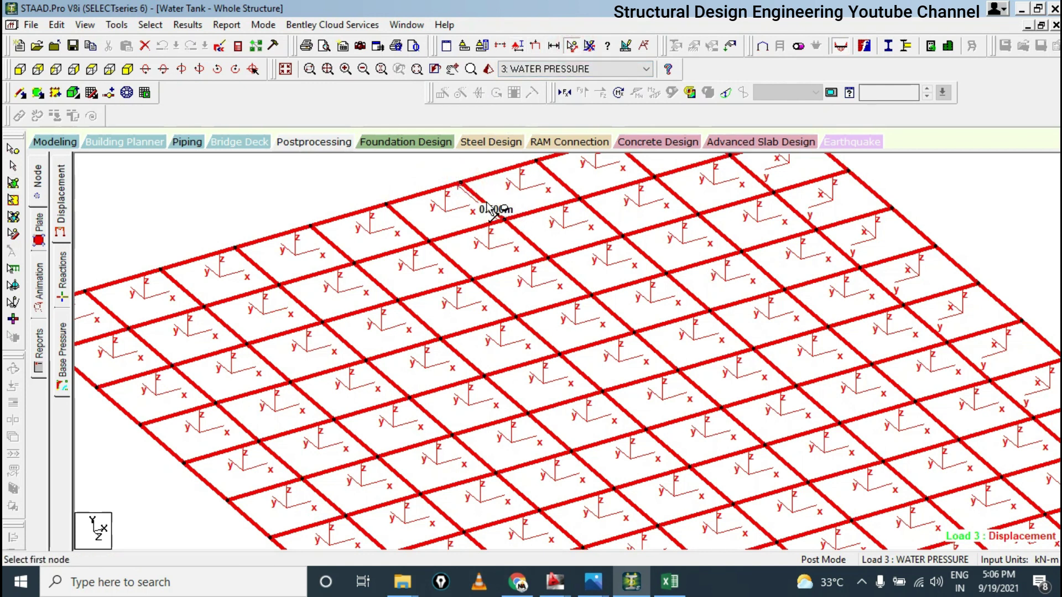
pyautogui.click(172, 366)
pyautogui.click(98, 387)
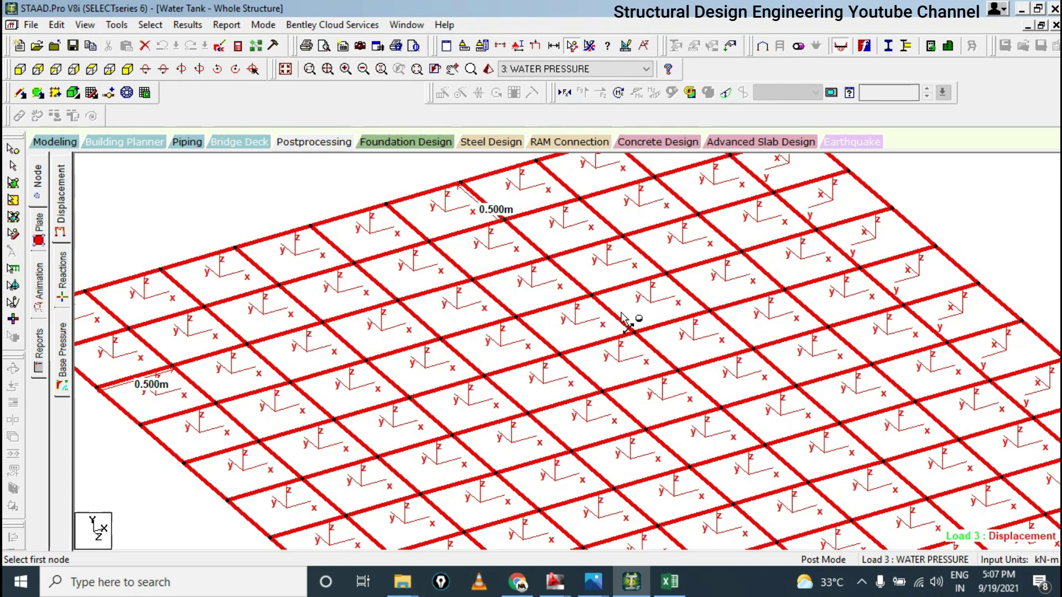
# Examine the orientation of the plates' local x and y axes across the whole base slab
pyautogui.scroll(-3, 464, 357)
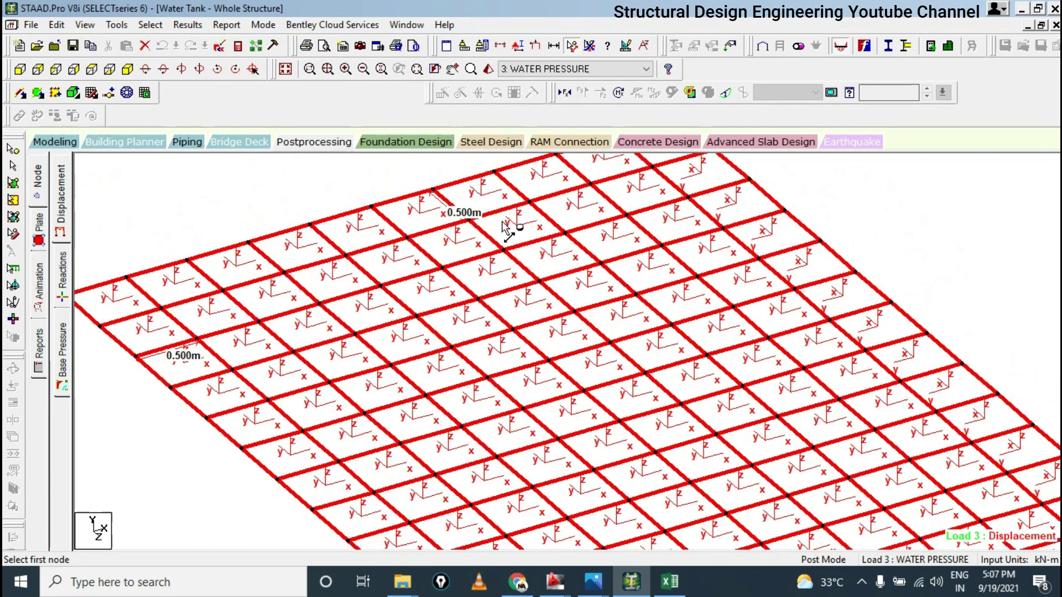
pyautogui.scroll(-1, 484, 266)
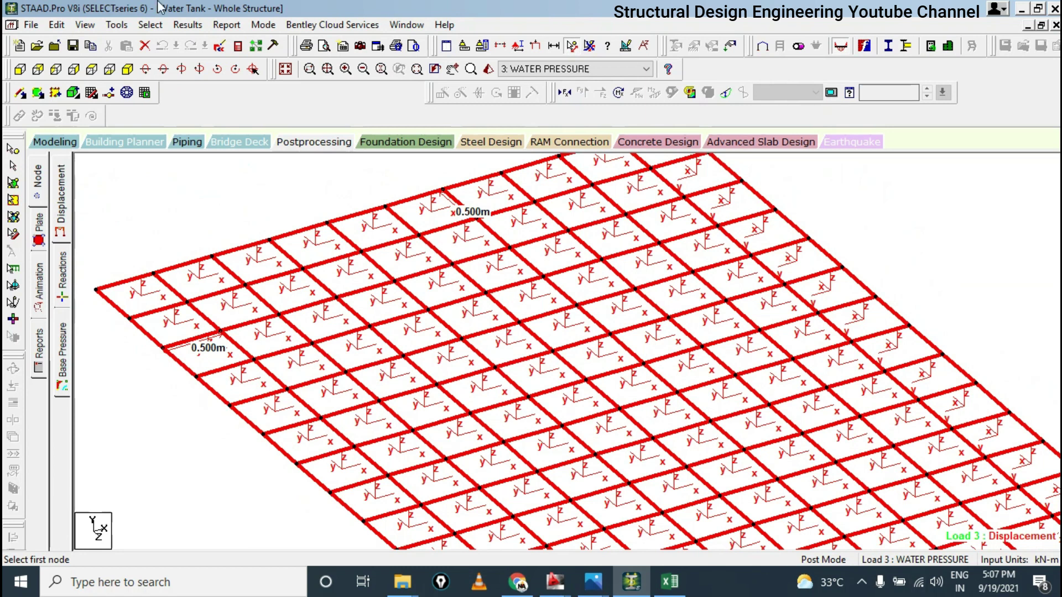
pyautogui.moveTo(505, 443); pyautogui.dragTo(498, 309, button='middle')
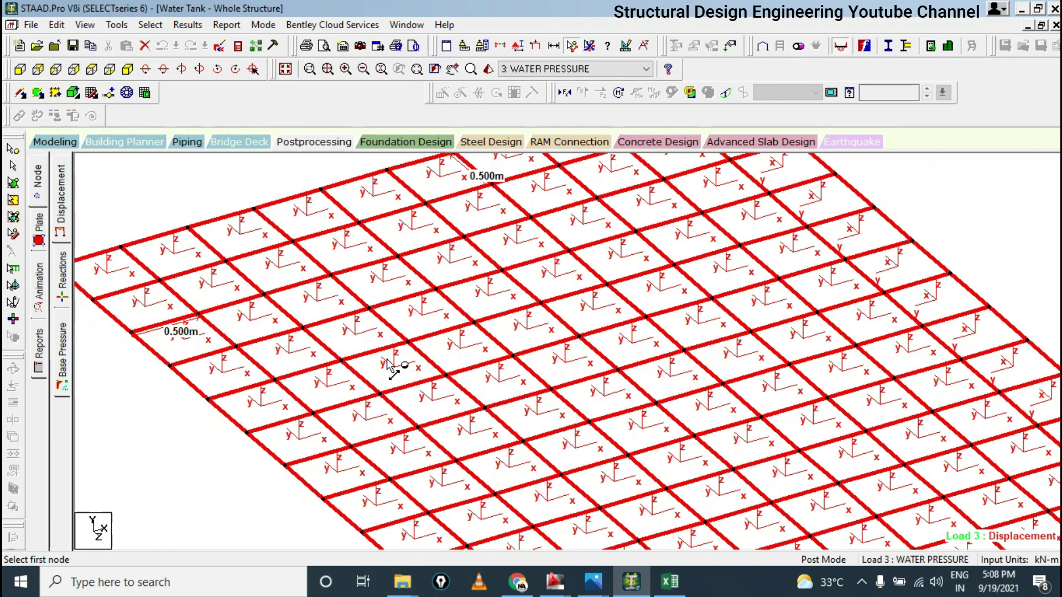
pyautogui.scroll(-3, 445, 380)
pyautogui.scroll(3, 560, 348)
pyautogui.scroll(-3, 559, 349)
pyautogui.scroll(3, 375, 349)
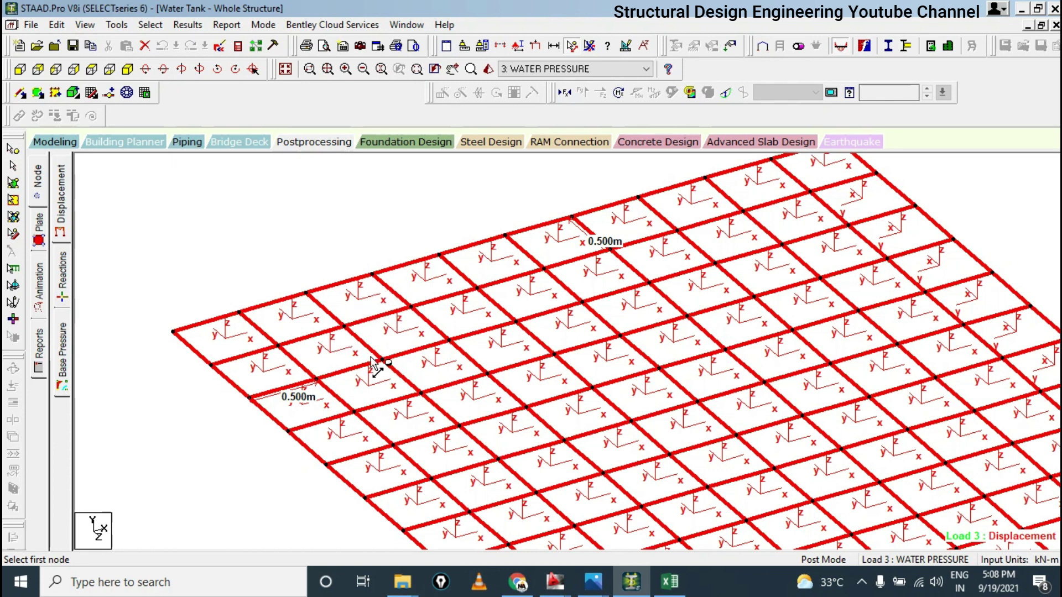
pyautogui.moveTo(731, 446); pyautogui.dragTo(536, 306, button='middle')
pyautogui.scroll(-1, 536, 306)
pyautogui.moveTo(737, 369); pyautogui.dragTo(673, 432, button='middle')
pyautogui.scroll(2, 659, 353)
pyautogui.scroll(1, 666, 409)
pyautogui.moveTo(648, 316); pyautogui.dragTo(649, 440, button='middle')
pyautogui.moveTo(520, 293); pyautogui.dragTo(712, 331, button='middle')
pyautogui.scroll(-3, 725, 454)
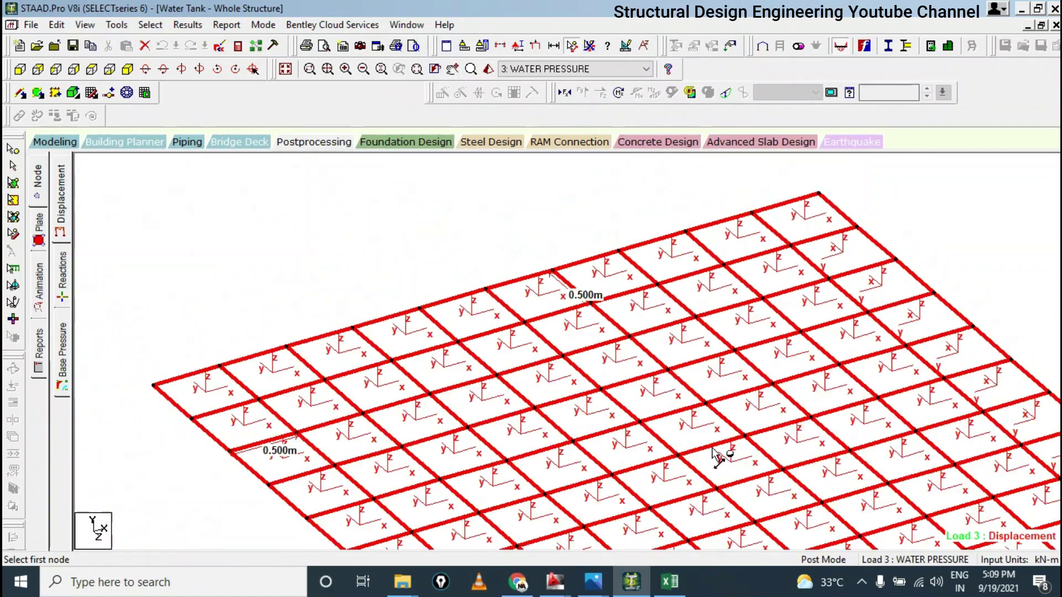
pyautogui.moveTo(821, 492); pyautogui.dragTo(660, 379, button='middle')
pyautogui.scroll(-1, 677, 373)
pyautogui.moveTo(675, 304); pyautogui.dragTo(630, 434, button='middle')
pyautogui.scroll(-3, 656, 360)
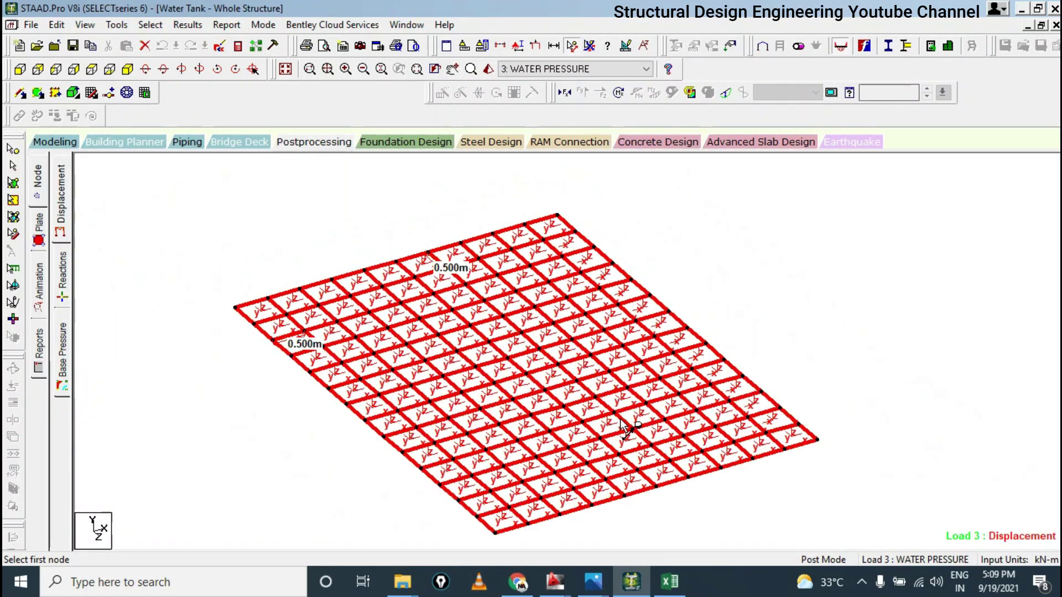
pyautogui.scroll(3, 624, 416)
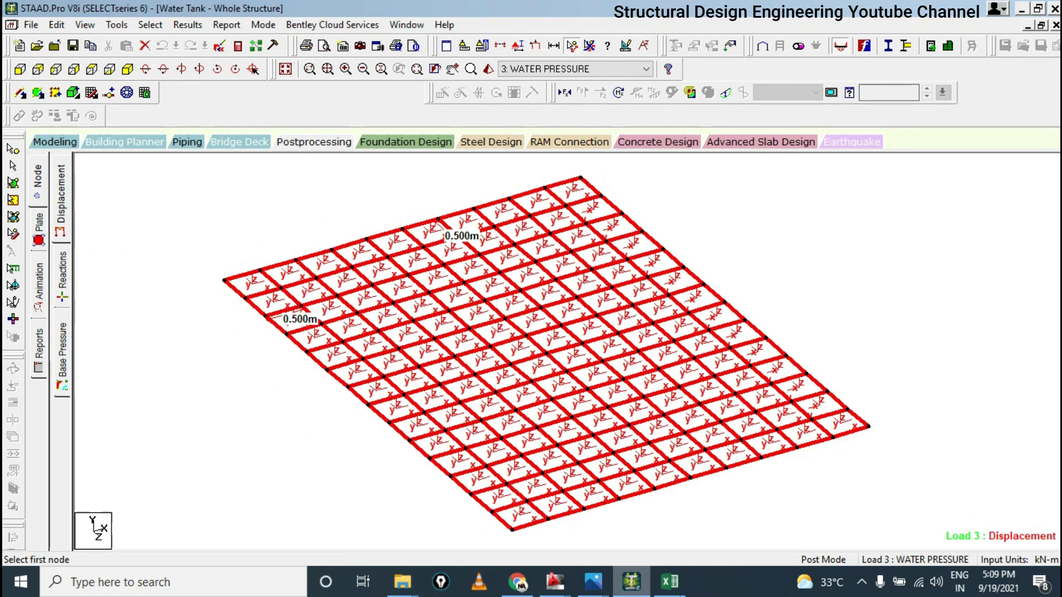
# In a plan view of the base slab, select the two outermost rows of plates along all four edges
pyautogui.click(631, 584)
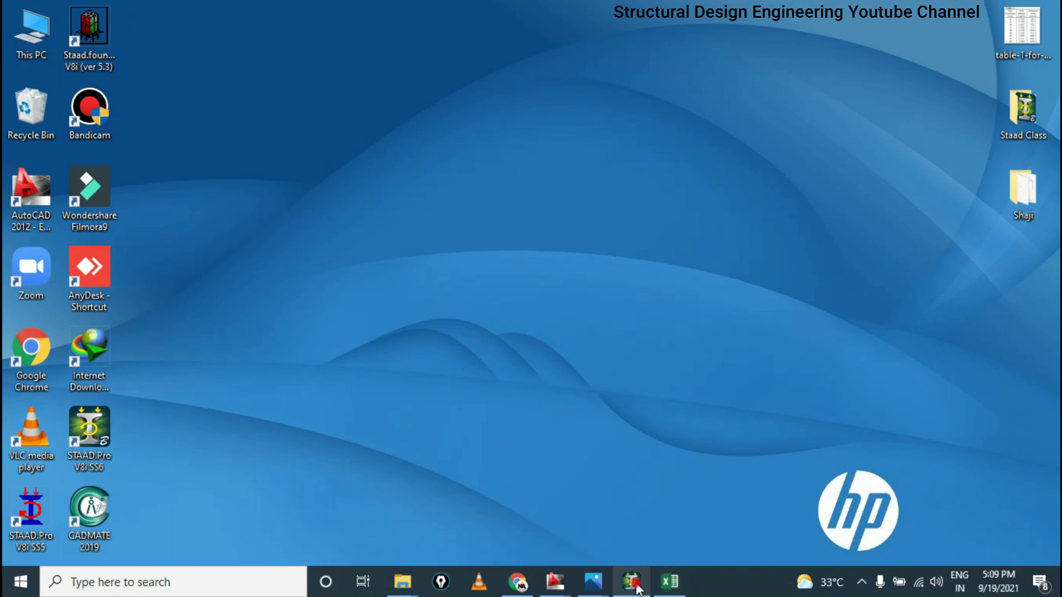
pyautogui.click(631, 584)
pyautogui.click(55, 68)
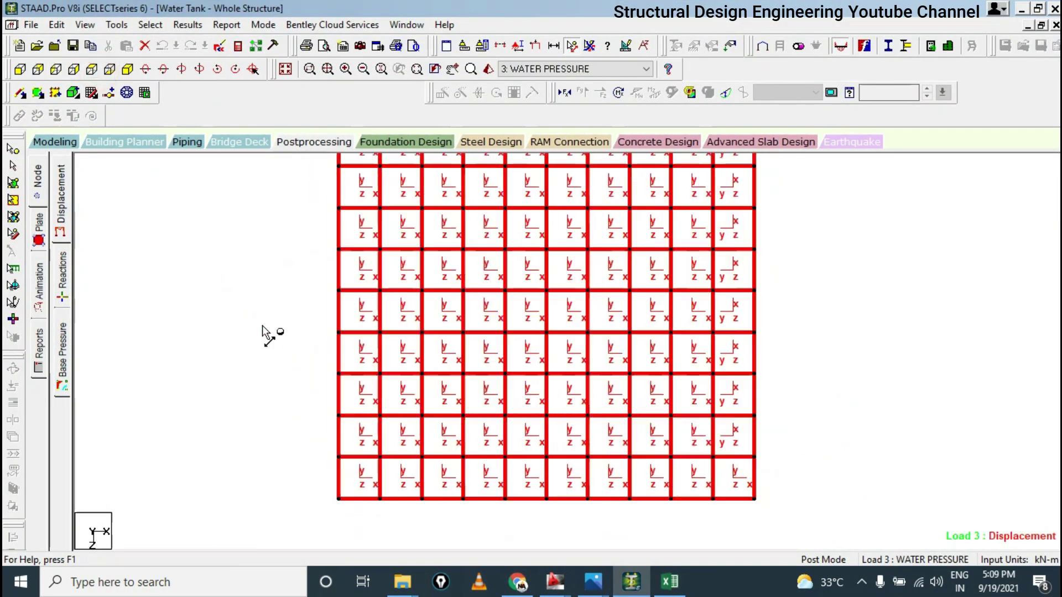
pyautogui.click(14, 183)
pyautogui.moveTo(623, 394); pyautogui.dragTo(622, 410, button='middle')
pyautogui.scroll(-4, 609, 326)
pyautogui.moveTo(592, 330); pyautogui.dragTo(586, 432, button='middle')
pyautogui.scroll(-1, 588, 327)
pyautogui.moveTo(387, 178); pyautogui.dragTo(764, 261)
pyautogui.keyDown('ctrl'); pyautogui.moveTo(696, 189); pyautogui.dragTo(617, 593); pyautogui.keyUp('ctrl')
pyautogui.moveTo(698, 358); pyautogui.dragTo(699, 356, button='middle')
pyautogui.keyDown('ctrl'); pyautogui.moveTo(422, 229); pyautogui.dragTo(470, 536); pyautogui.keyUp('ctrl')
pyautogui.keyDown('ctrl'); pyautogui.moveTo(684, 536); pyautogui.dragTo(386, 500); pyautogui.keyUp('ctrl')
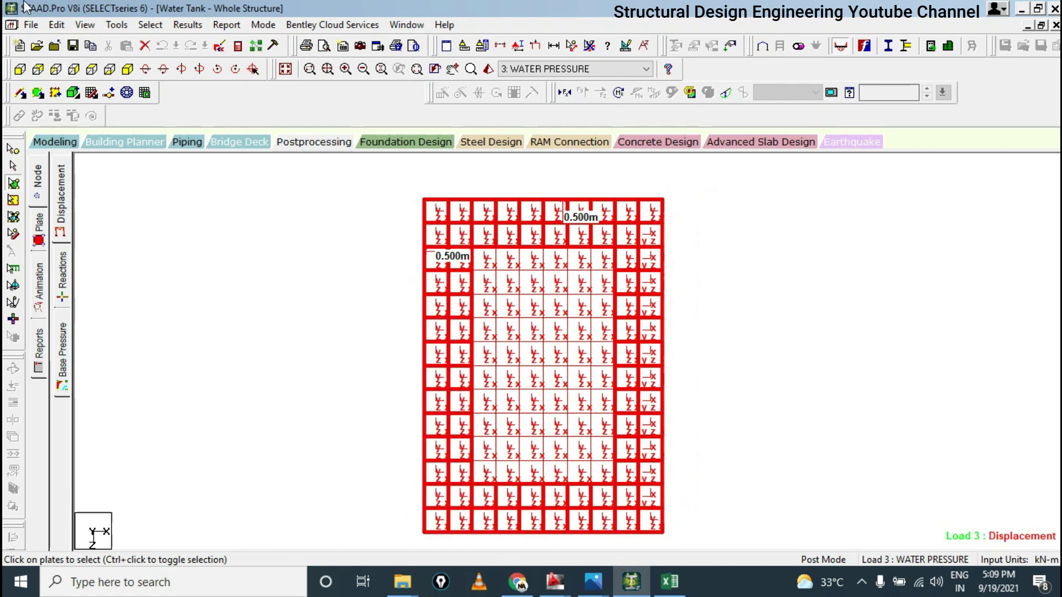
# Invert the plate selection so that only the slab's interior plates are selected
pyautogui.click(150, 25)
pyautogui.moveTo(301, 466)
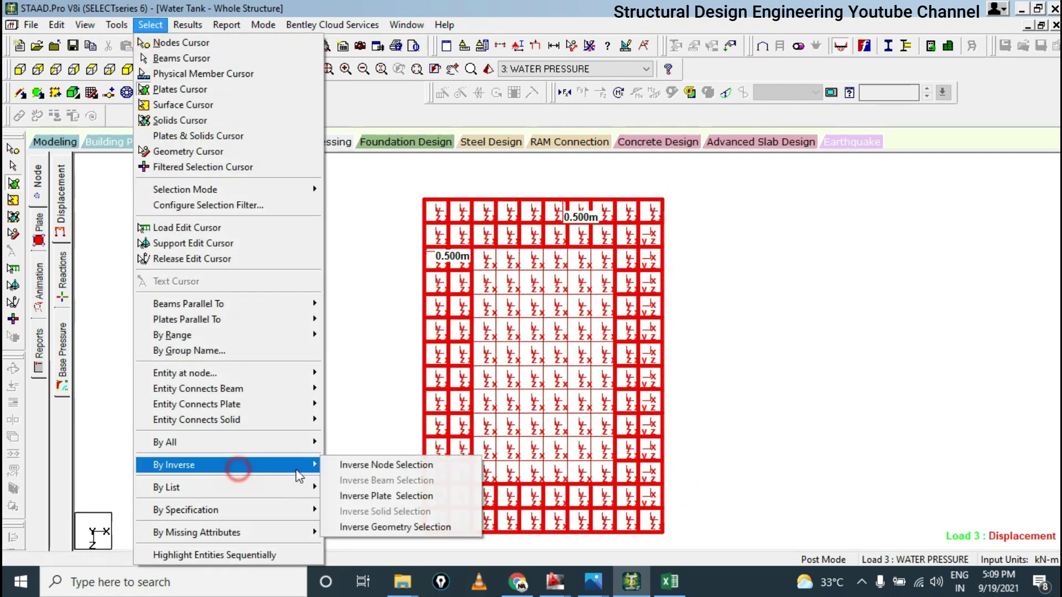
pyautogui.click(399, 494)
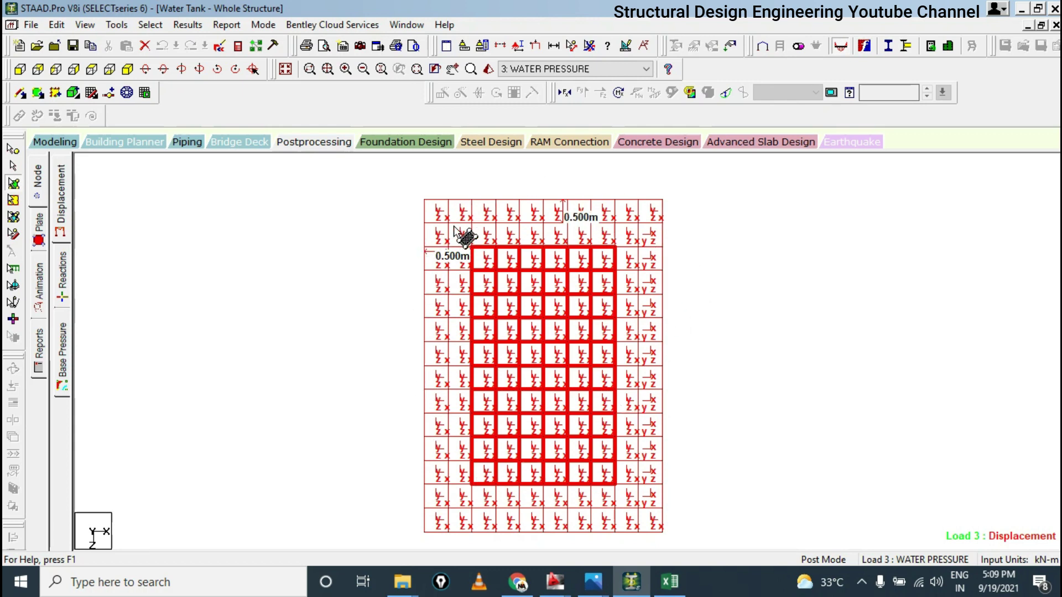
# Restore the postprocessing layout and start a plate forces report for the selected plates sorted by Shear SQX
pyautogui.click(313, 146)
pyautogui.click(210, 25)
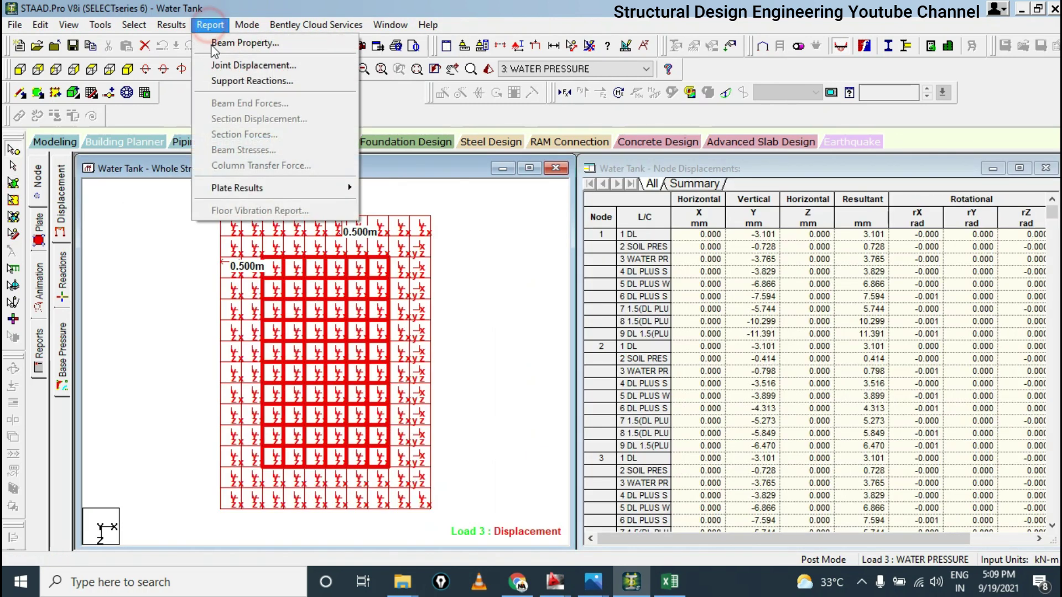
pyautogui.moveTo(315, 190)
pyautogui.click(406, 188)
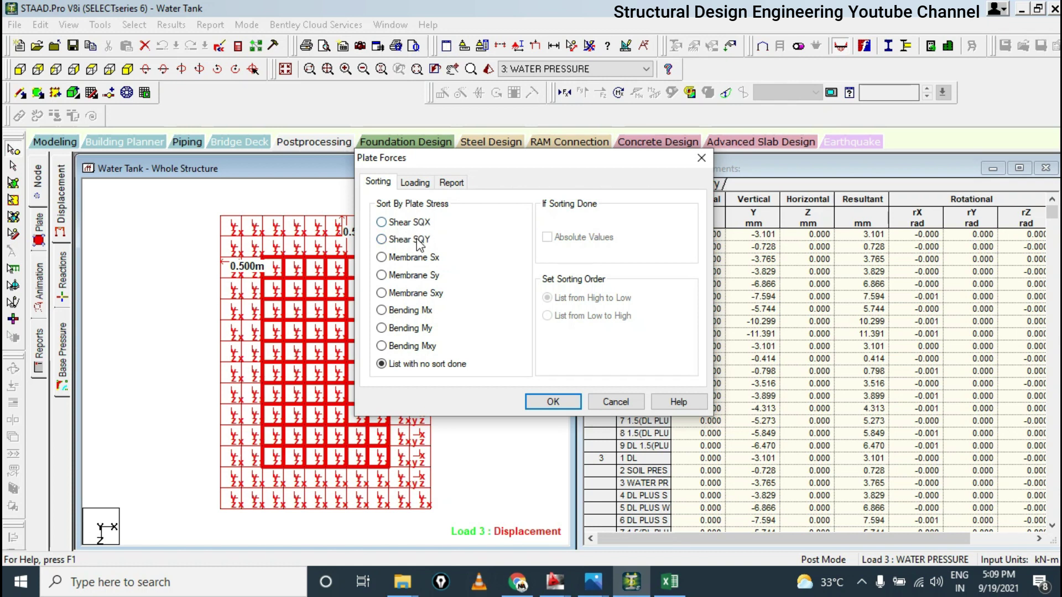
pyautogui.click(412, 223)
# Limit the SQX-sorted report to factored load combinations 7, 8 and 9, and generate it
pyautogui.click(415, 183)
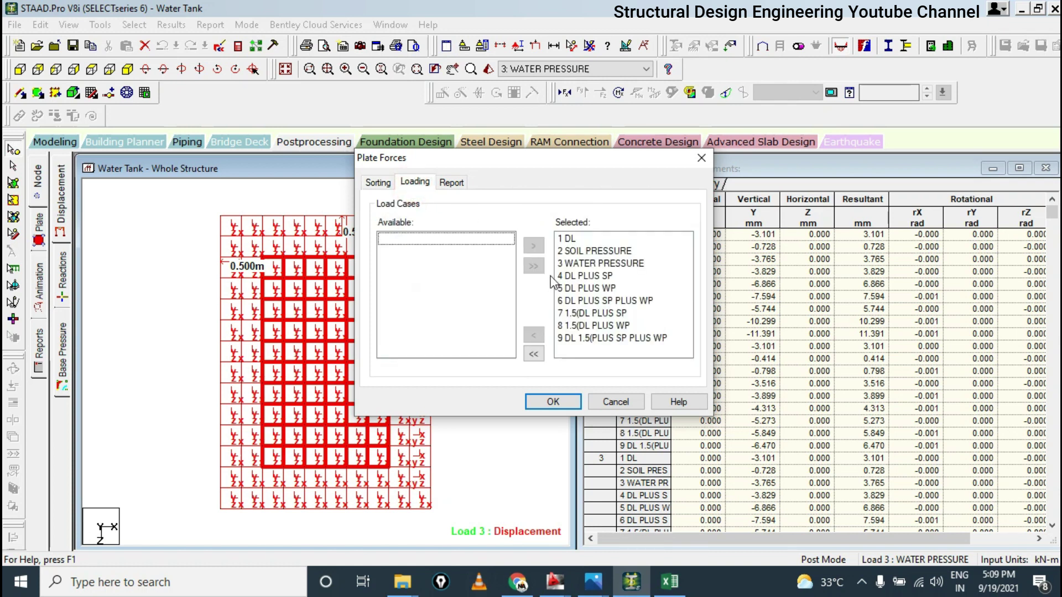
pyautogui.click(534, 354)
pyautogui.moveTo(404, 313); pyautogui.dragTo(420, 349)
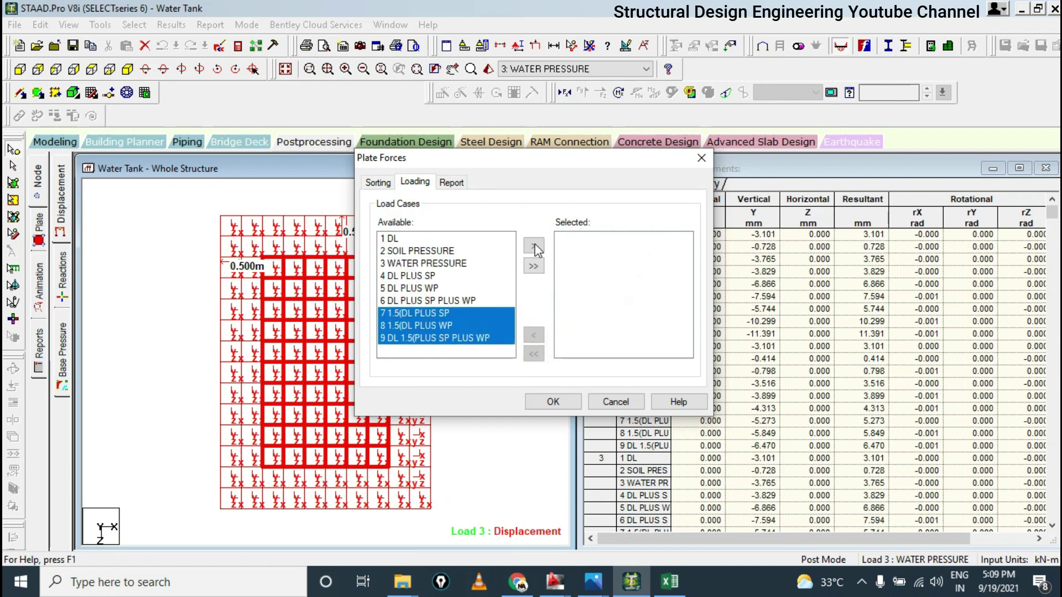
pyautogui.click(534, 245)
pyautogui.click(564, 403)
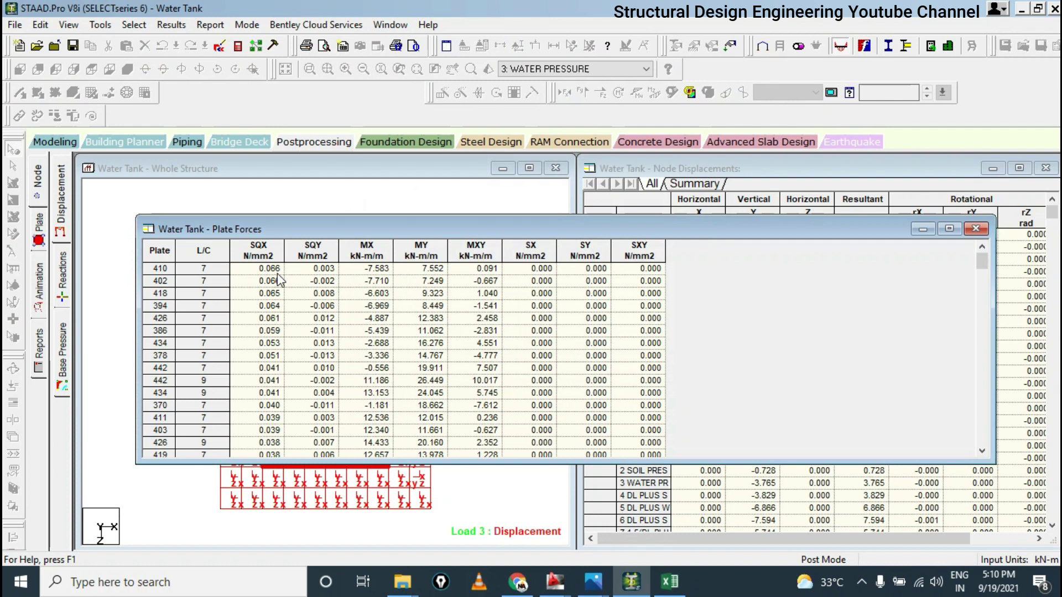
# Check the highest and lowest SQX values in the plate forces table, and enter the label XQX in cell A4 in Excel
pyautogui.moveTo(994, 262); pyautogui.dragTo(983, 456)
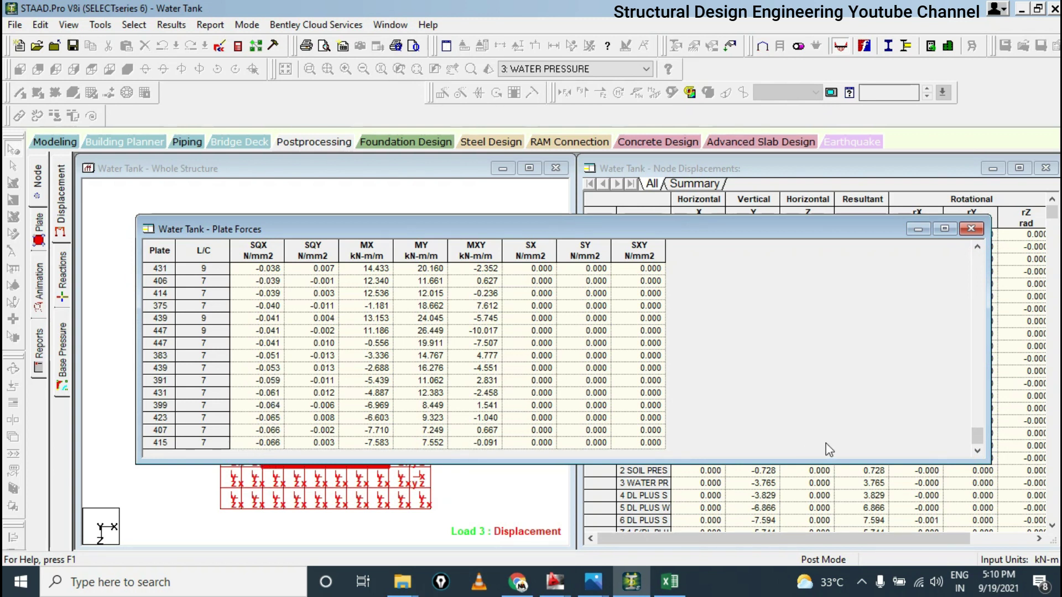
pyautogui.moveTo(980, 437); pyautogui.dragTo(979, 259)
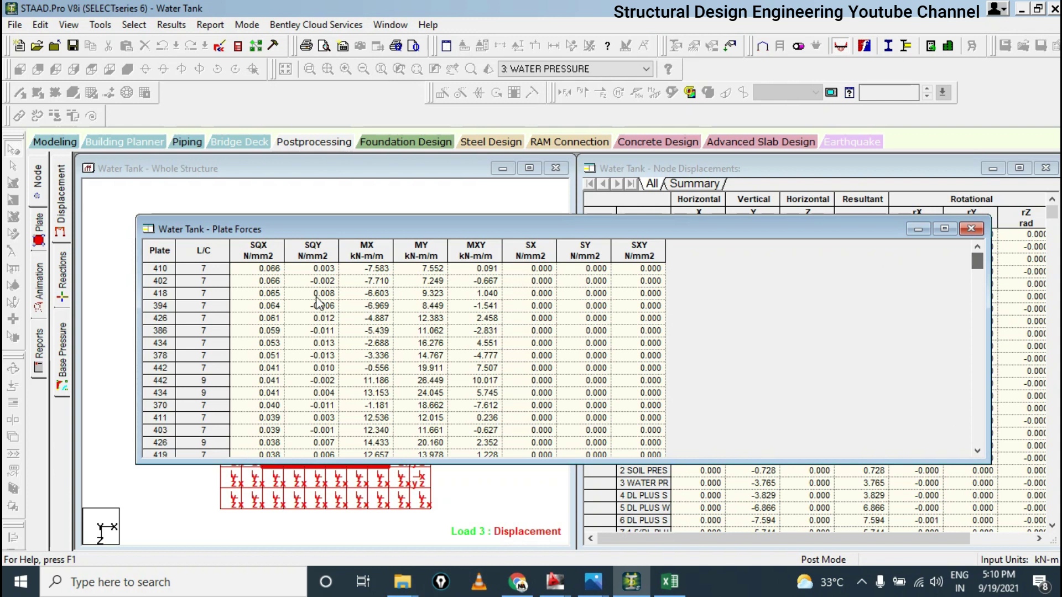
pyautogui.click(669, 581)
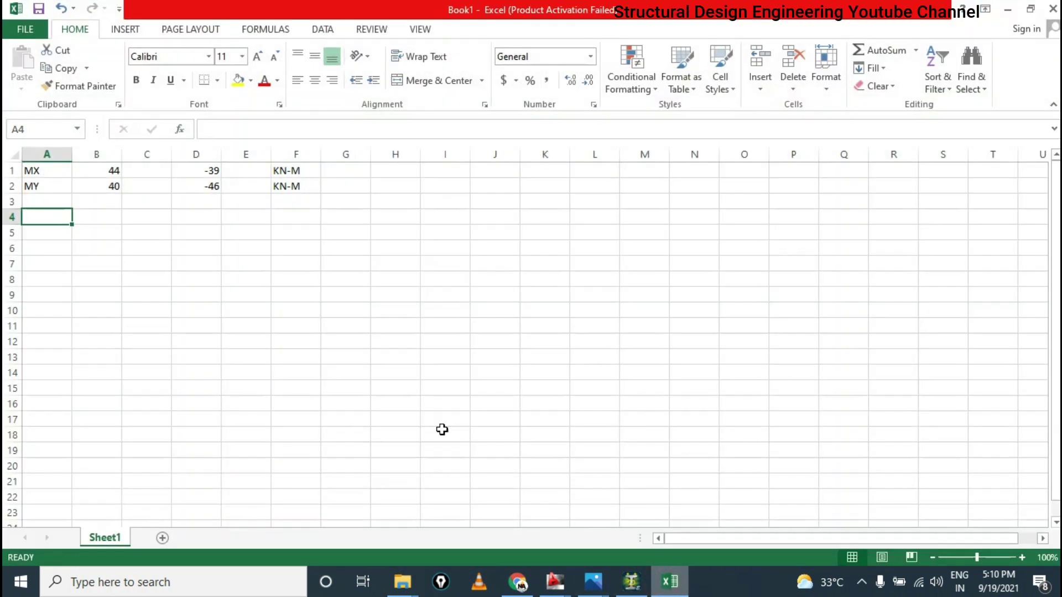
pyautogui.write('XQX')
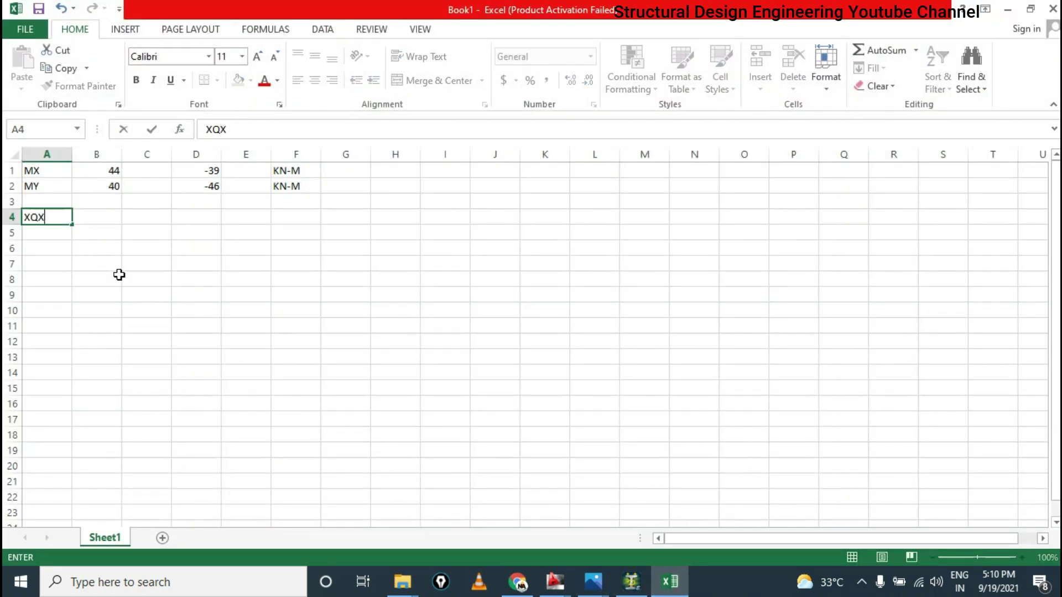
# Enter 0.066 in B4 and -0.066 in D4 as the shear stress values for the XQX row
pyautogui.press('Return')
pyautogui.click(112, 213)
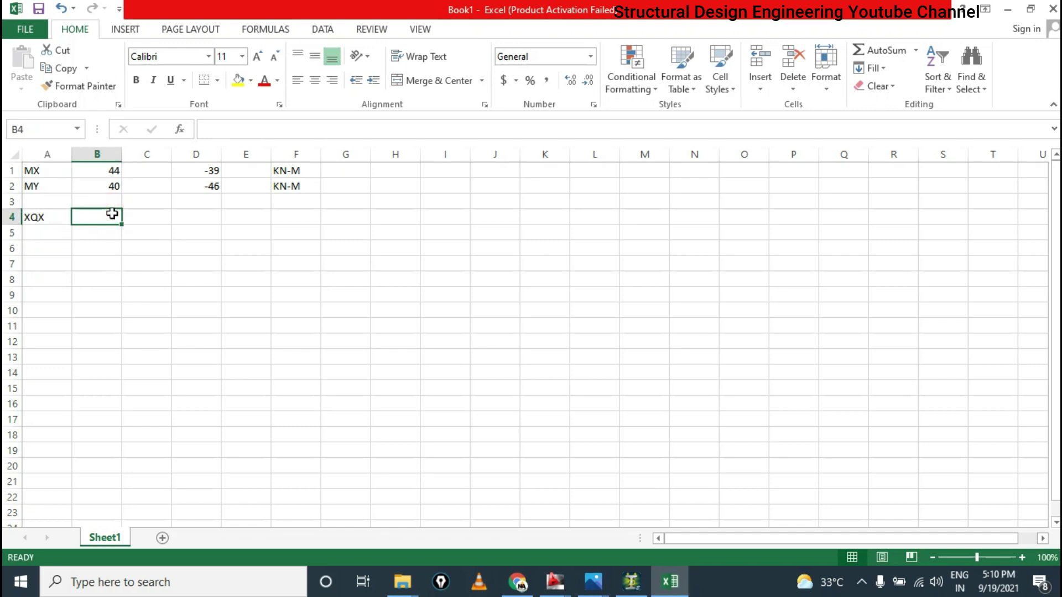
pyautogui.write('.')
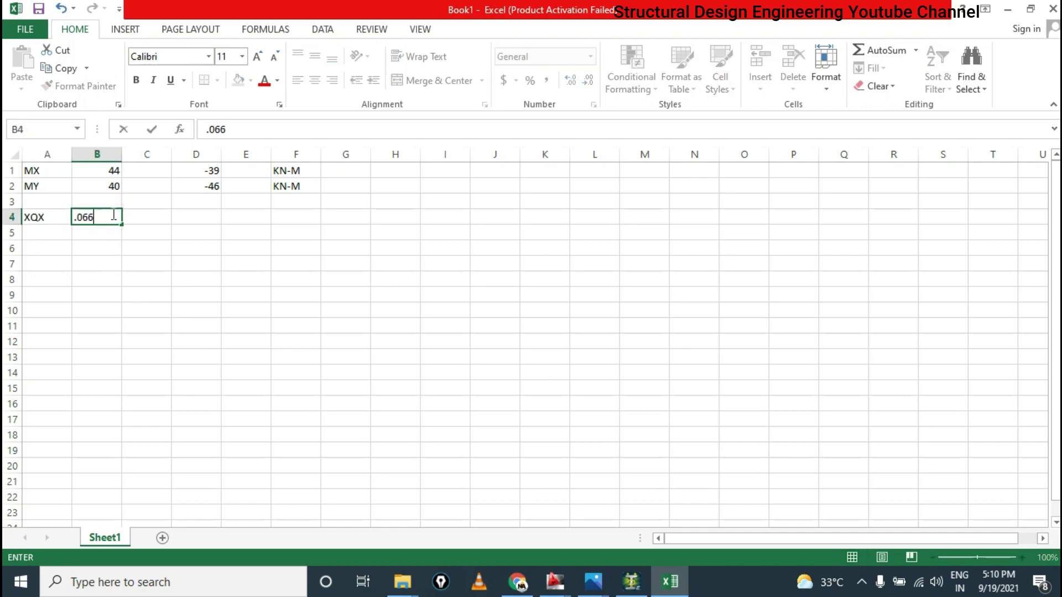
pyautogui.write('066')
pyautogui.press('Return')
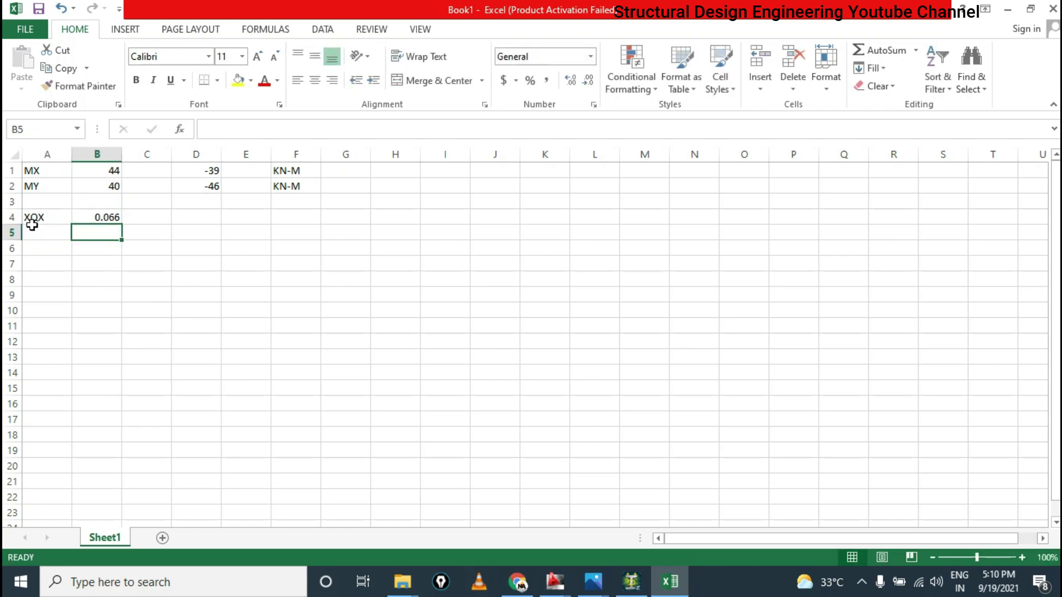
pyautogui.click(207, 217)
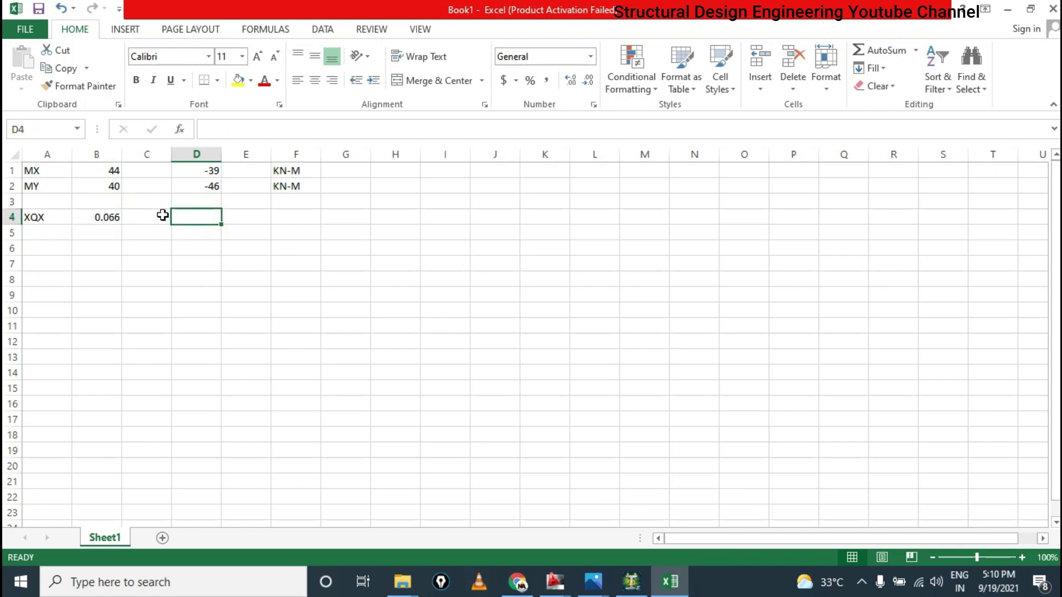
pyautogui.write('-')
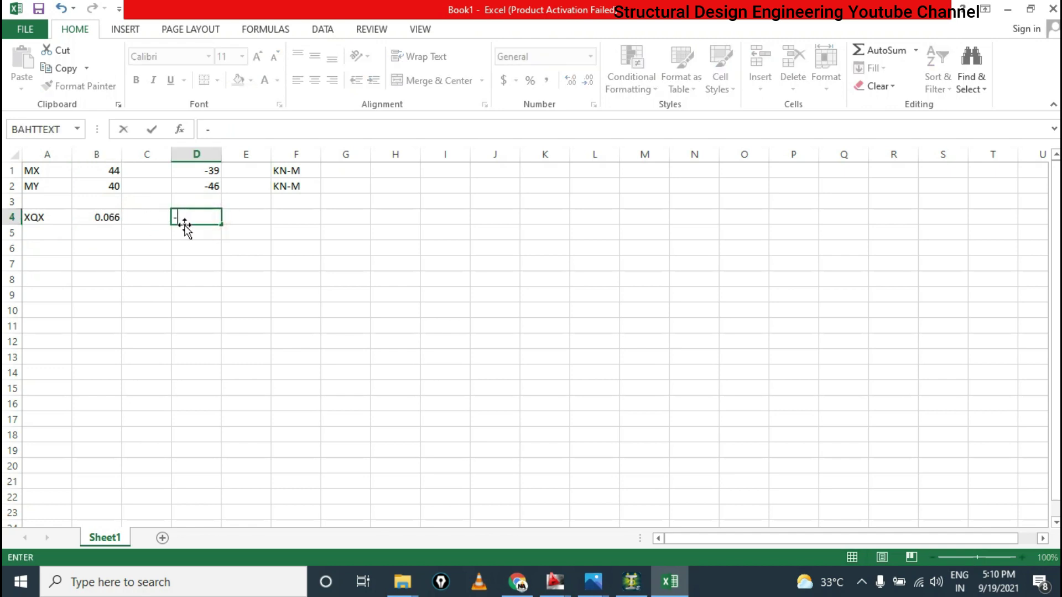
pyautogui.write('0.066')
pyautogui.press('Return')
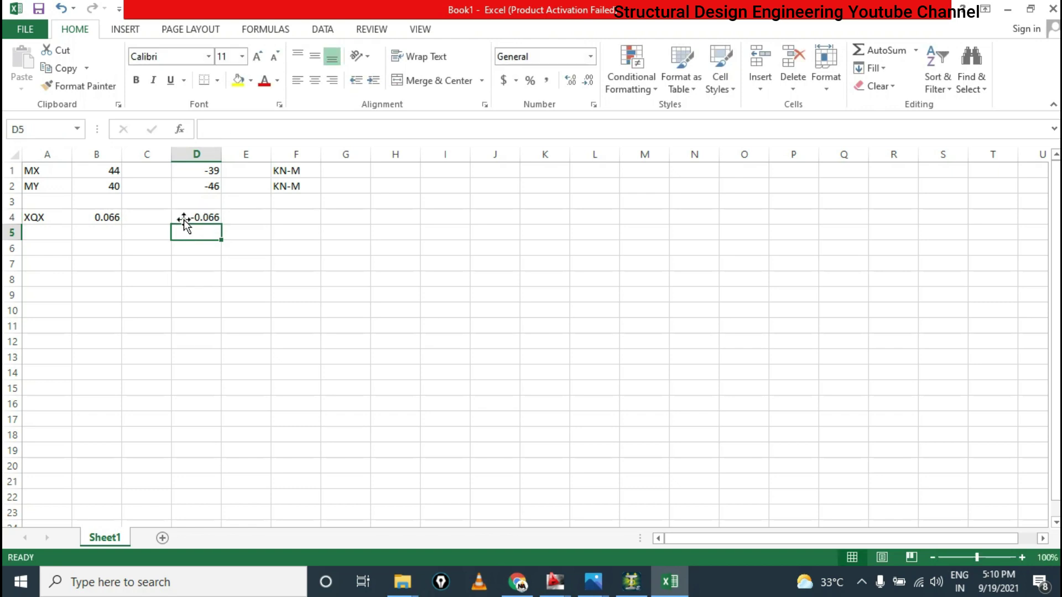
# Enter the unit N/MM SQ in F4 for the XQX row
pyautogui.click(301, 221)
pyautogui.write('N/')
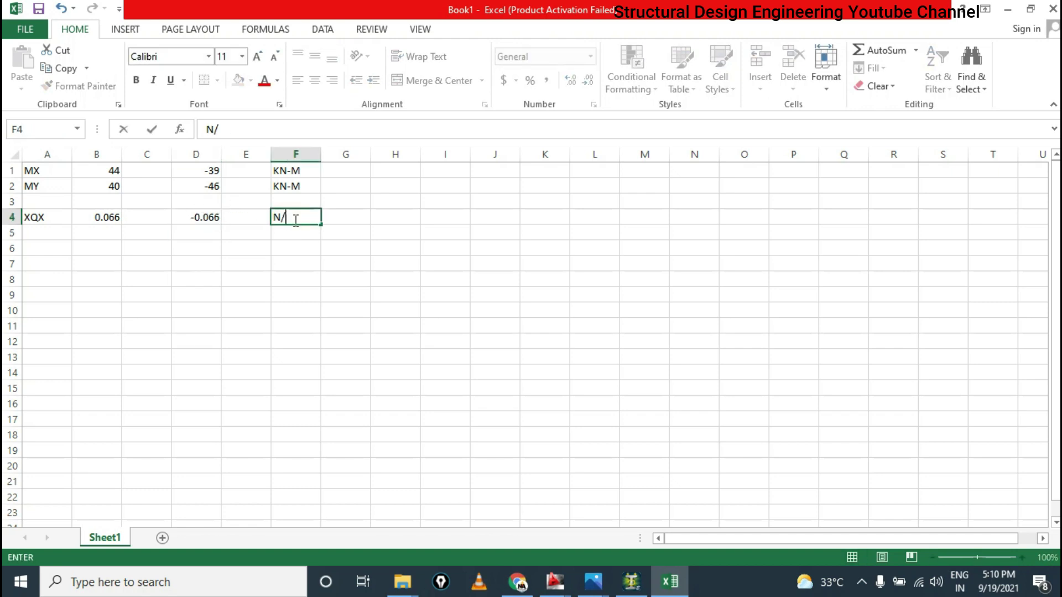
pyautogui.write('MM SQ')
pyautogui.press('Return')
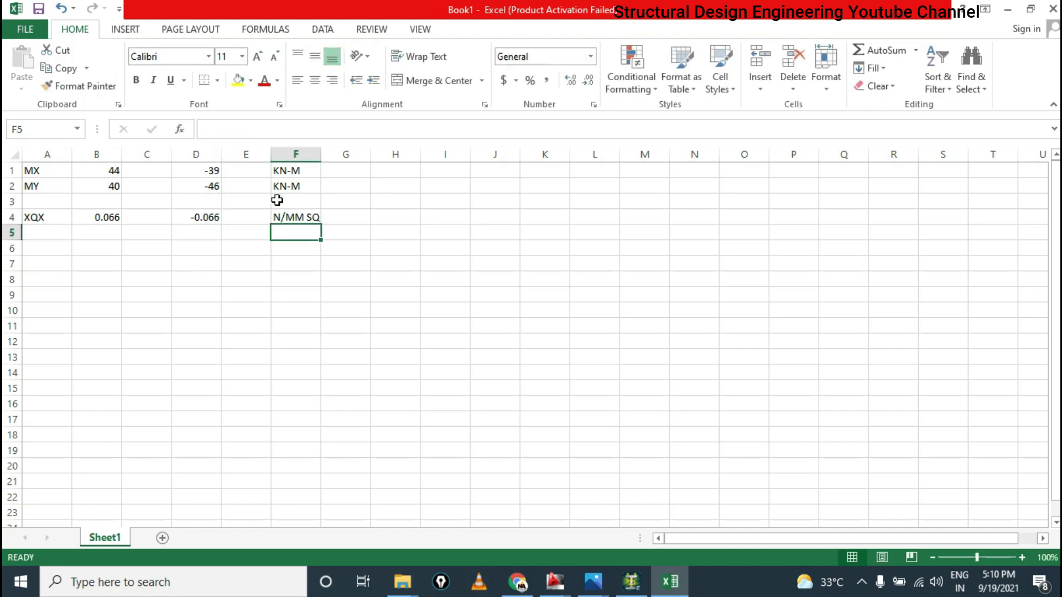
# Label the row below XQX as SQY in cell A5
pyautogui.click(50, 235)
pyautogui.doubleClick(60, 234)
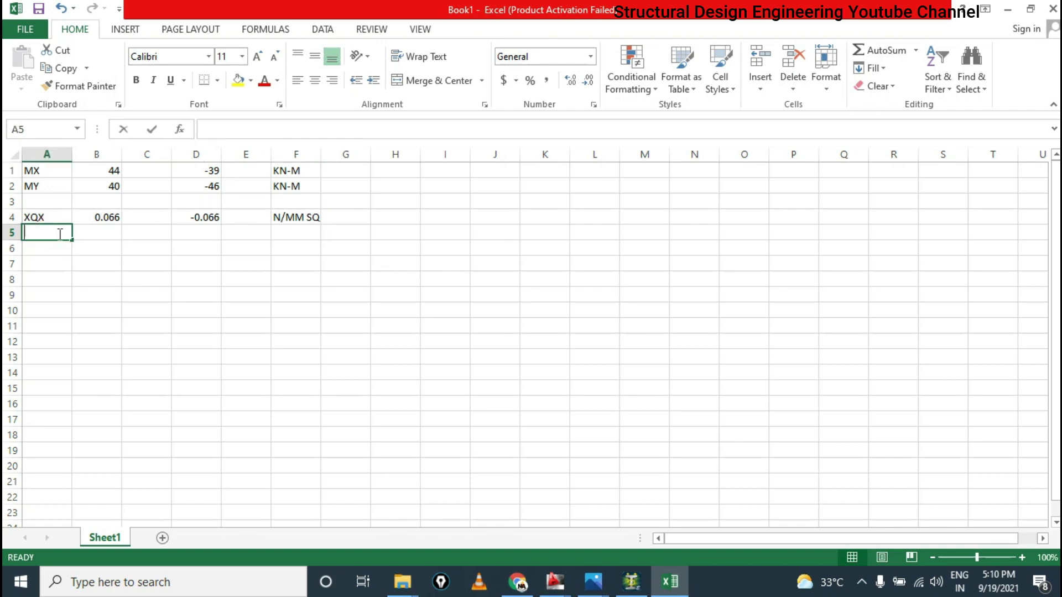
pyautogui.write('S')
pyautogui.write('QX')
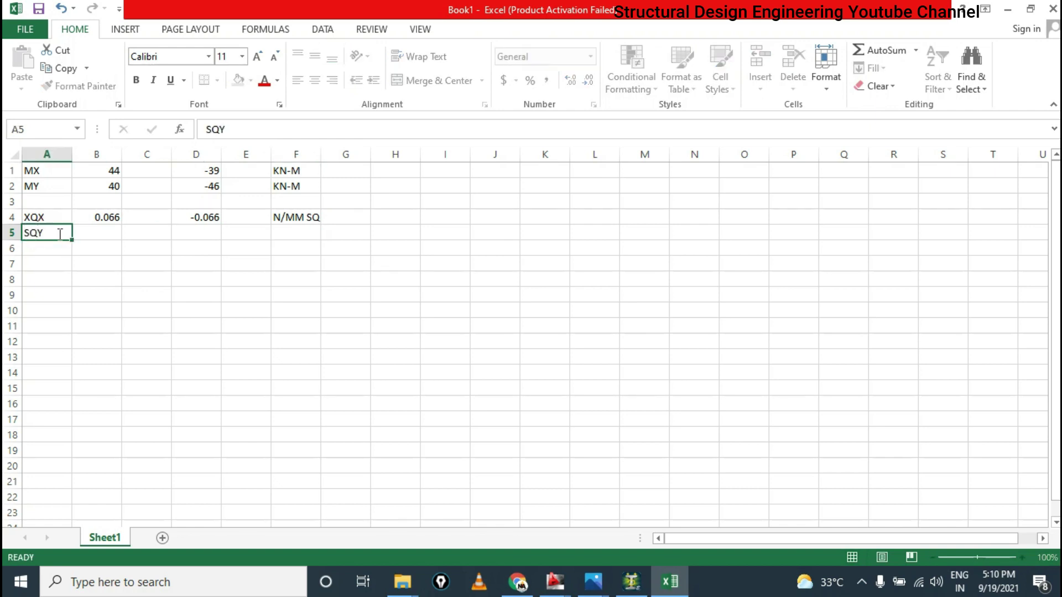
pyautogui.press('Return')
# Switch to STAAD.Pro and close the open Plate Forces table of the Water Tank model
pyautogui.click(1008, 10)
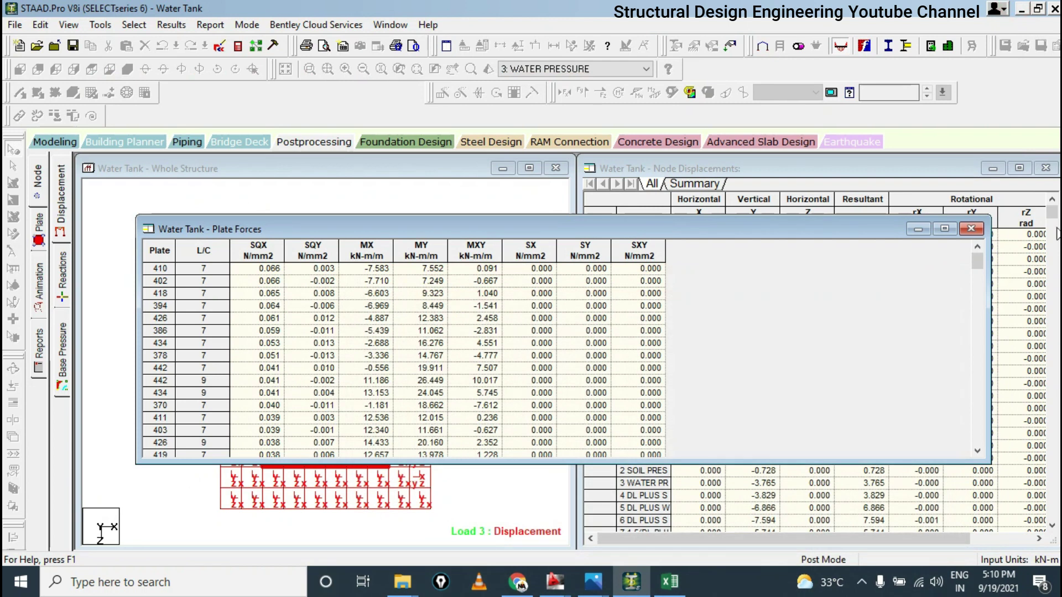
pyautogui.click(971, 229)
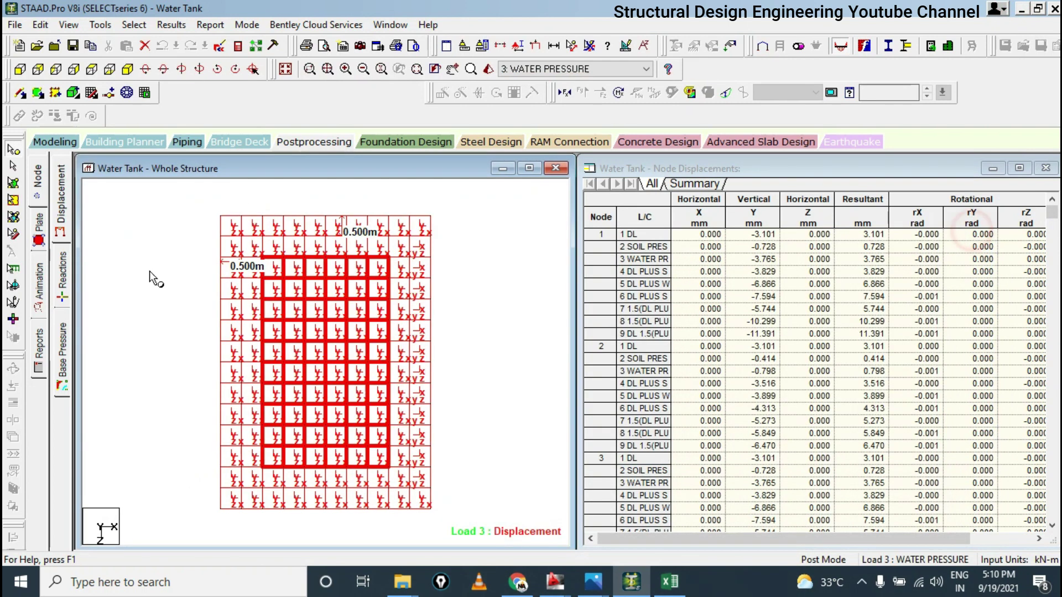
pyautogui.click(283, 143)
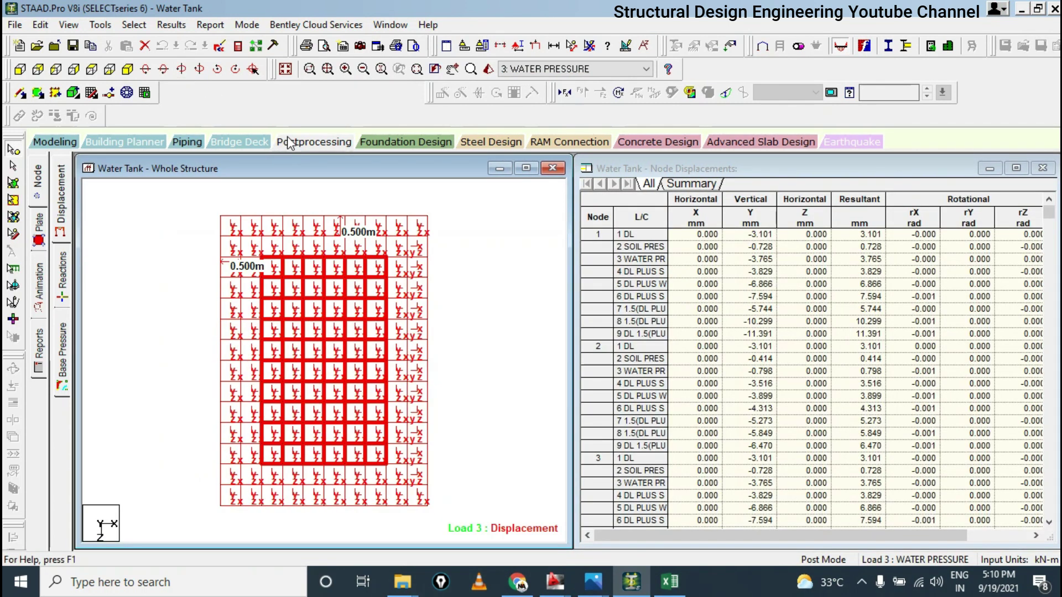
# Set up a new plate stresses report sorted by Shear SQY
pyautogui.click(172, 25)
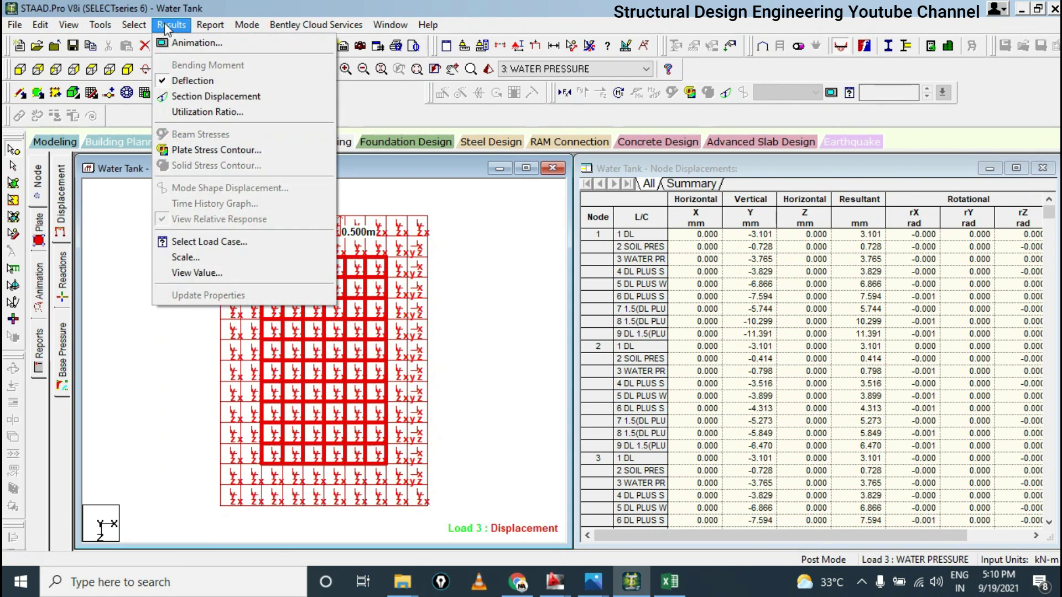
pyautogui.moveTo(210, 33)
pyautogui.moveTo(239, 190)
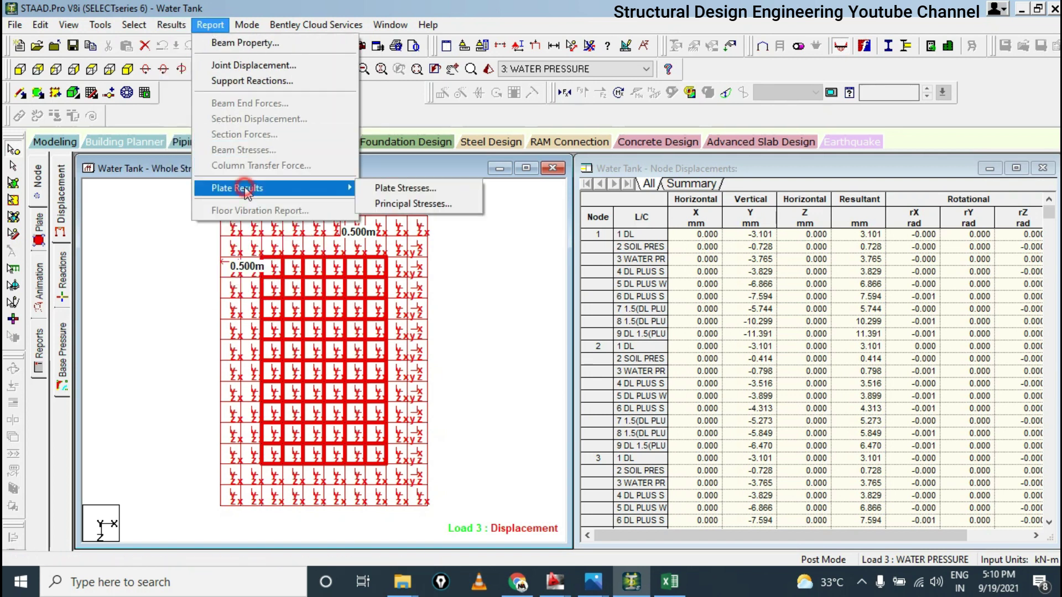
pyautogui.click(420, 191)
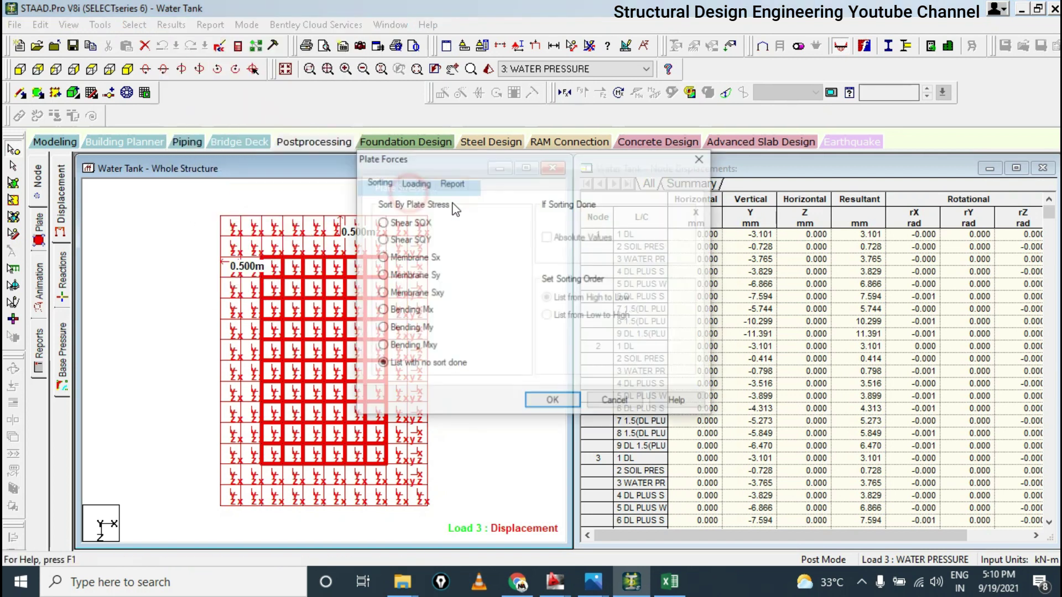
pyautogui.click(414, 240)
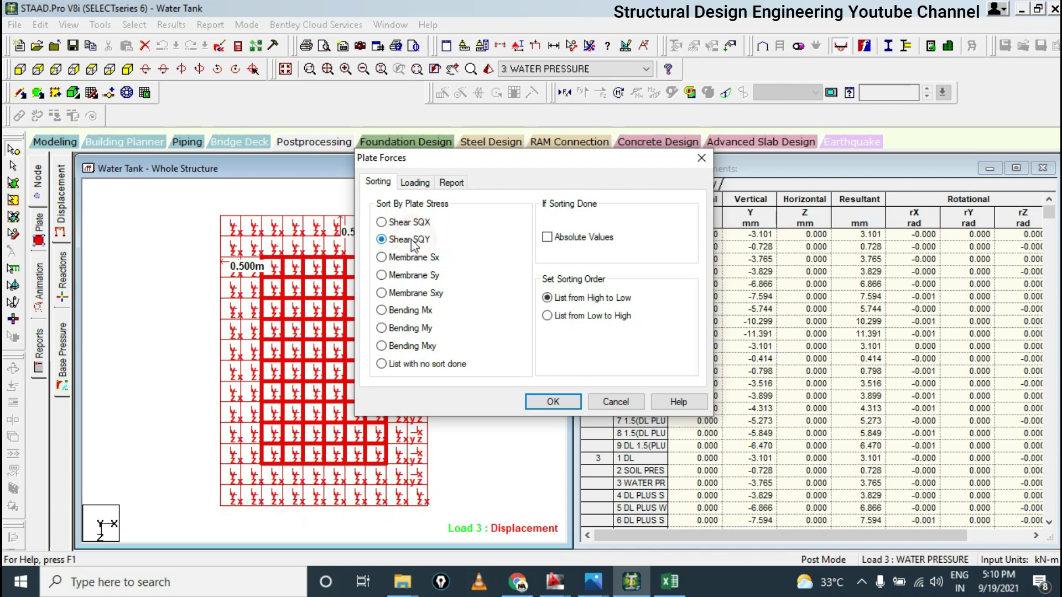
# Generate the report for load cases 7, 8 and 9 and examine the highest and lowest SQY values
pyautogui.click(426, 184)
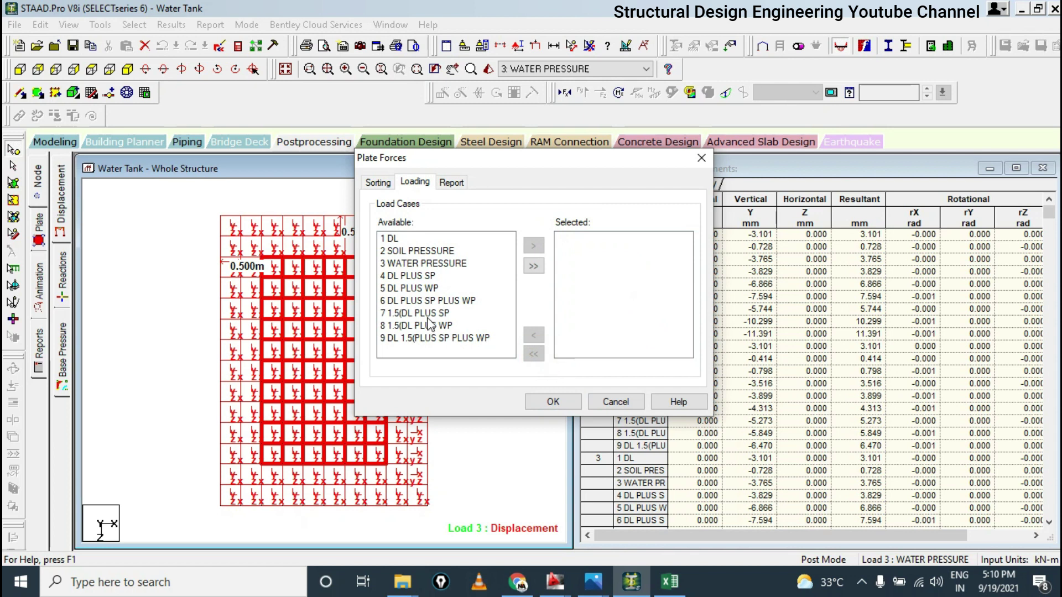
pyautogui.moveTo(428, 317); pyautogui.dragTo(443, 350)
pyautogui.click(533, 246)
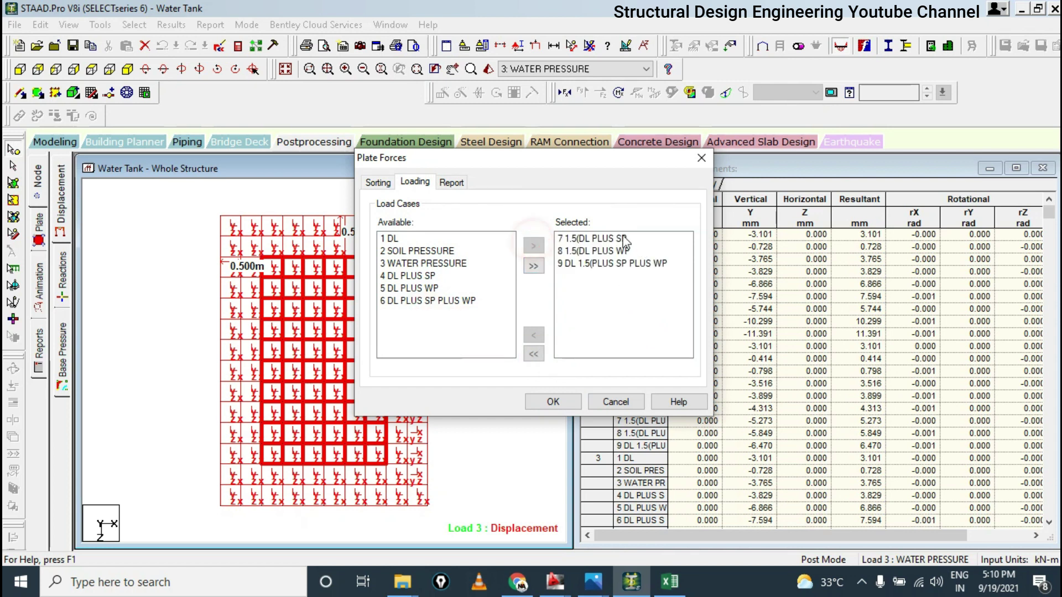
pyautogui.click(554, 402)
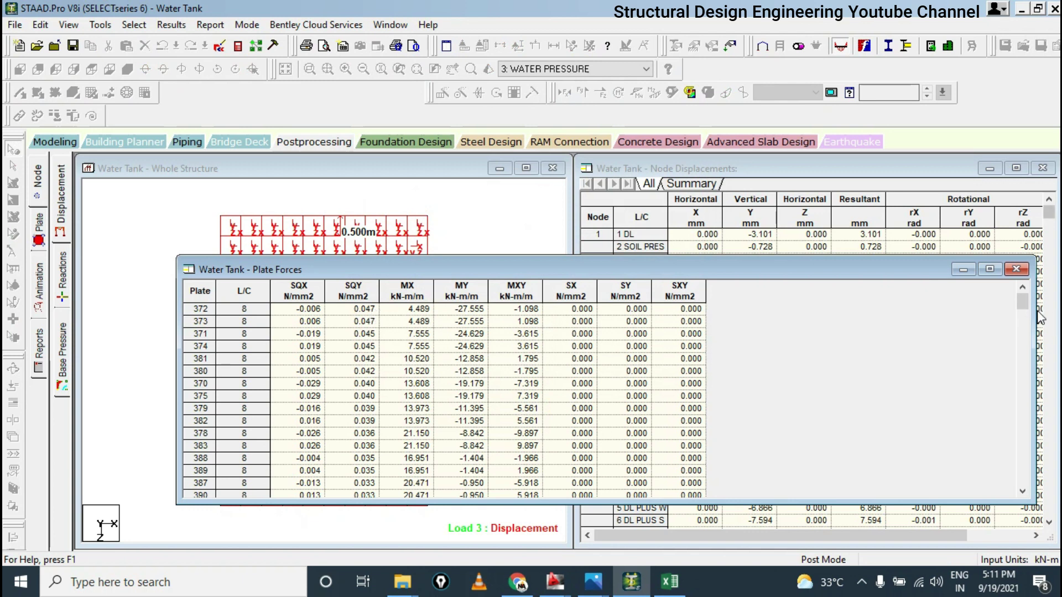
pyautogui.moveTo(1022, 301); pyautogui.dragTo(1023, 477)
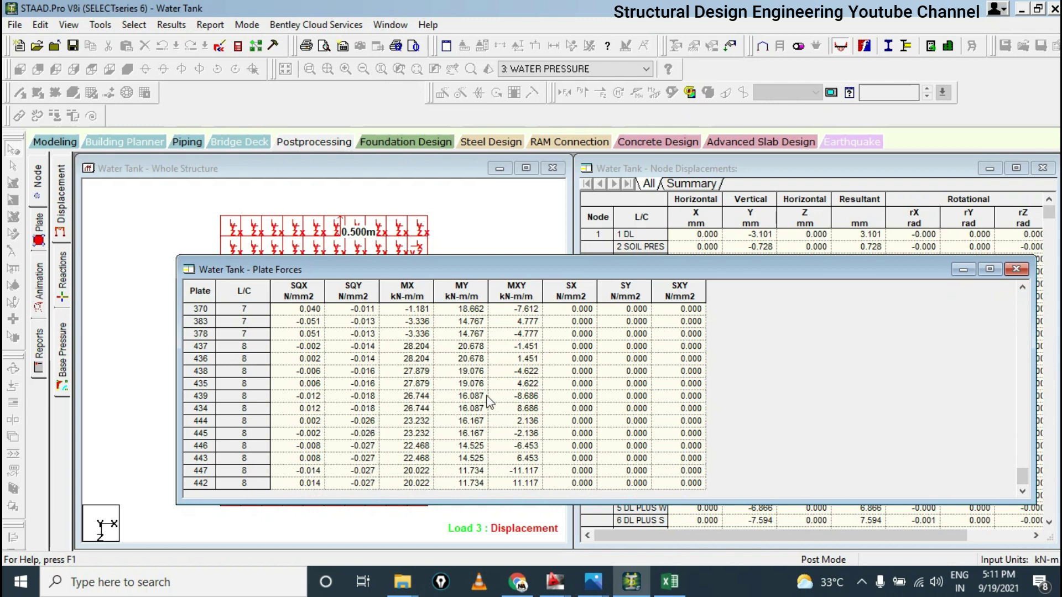
# Switch to Excel and enter 0.047 in B5 and -0.027 in D5 for the SQY row
pyautogui.click(669, 582)
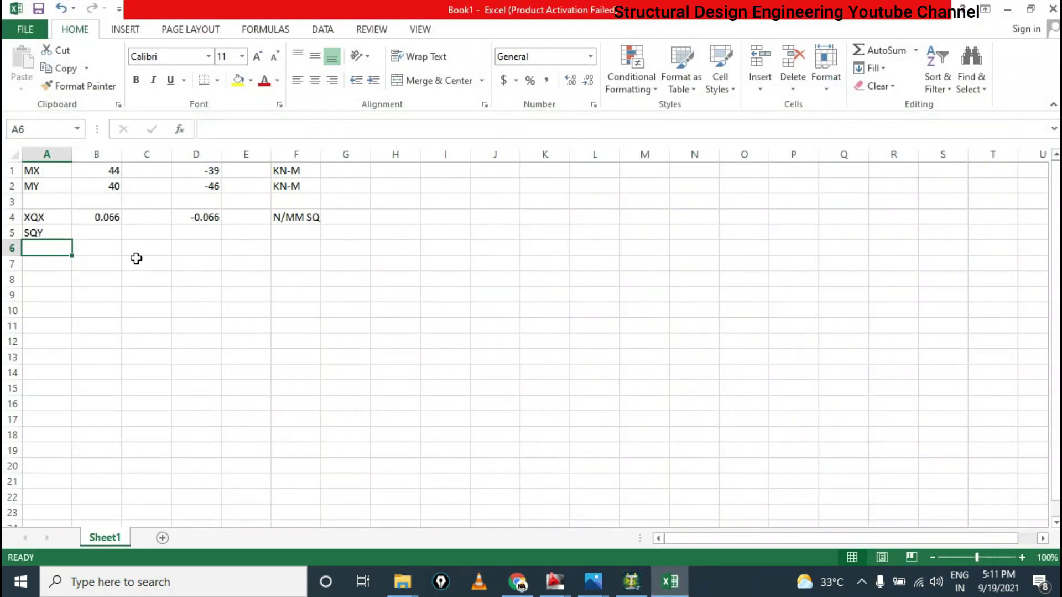
pyautogui.click(108, 234)
pyautogui.write('.047')
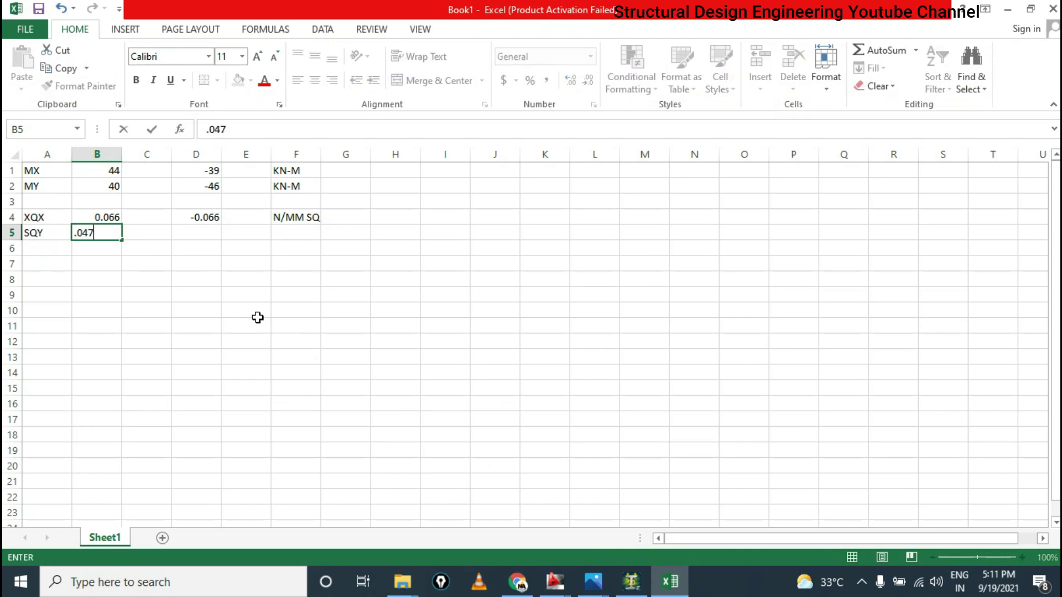
pyautogui.press('Return')
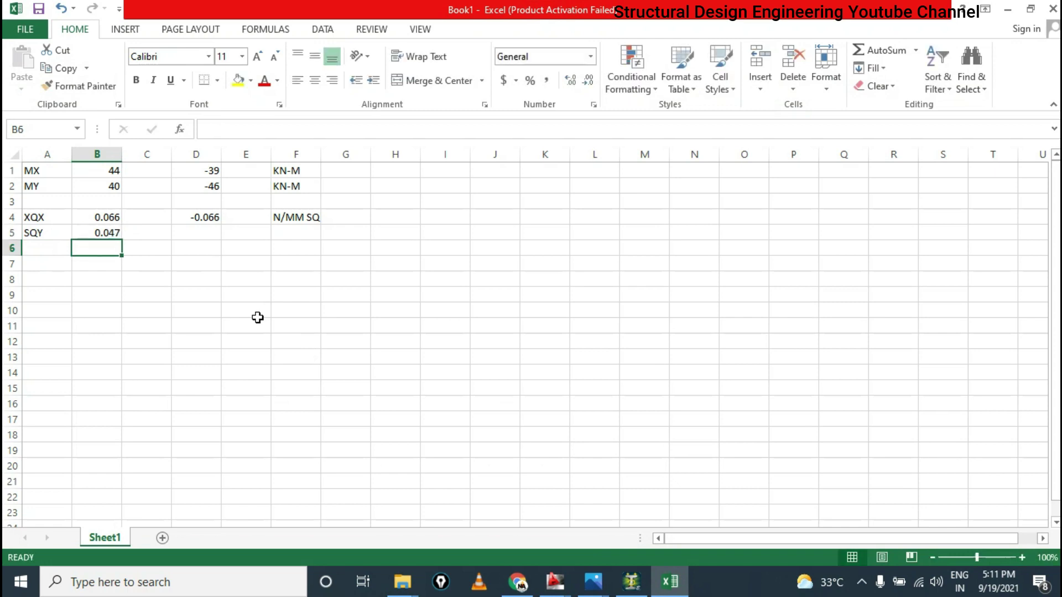
pyautogui.click(190, 233)
pyautogui.write('-.027')
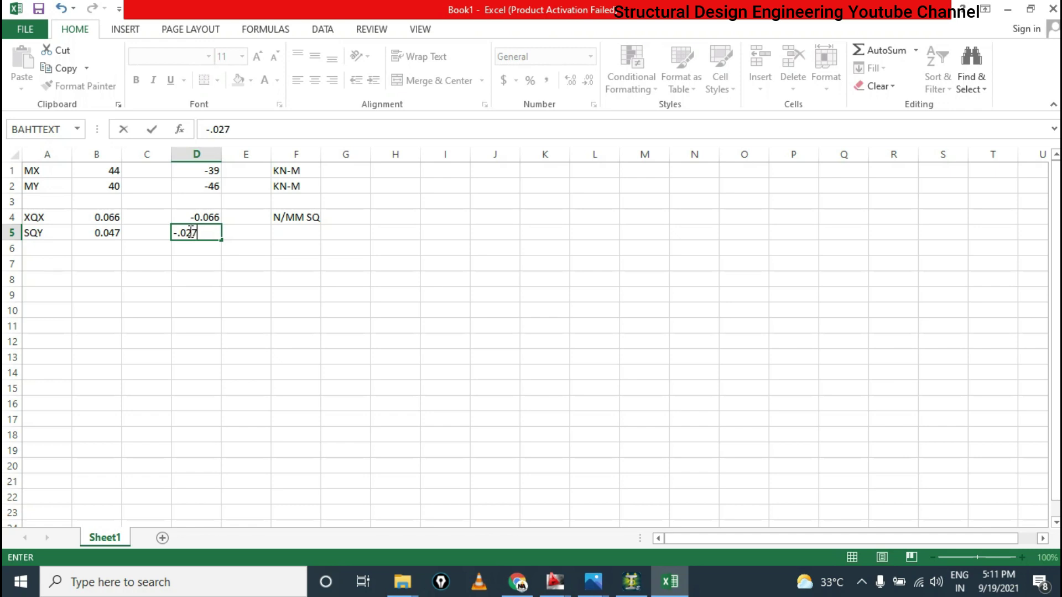
pyautogui.press('Return')
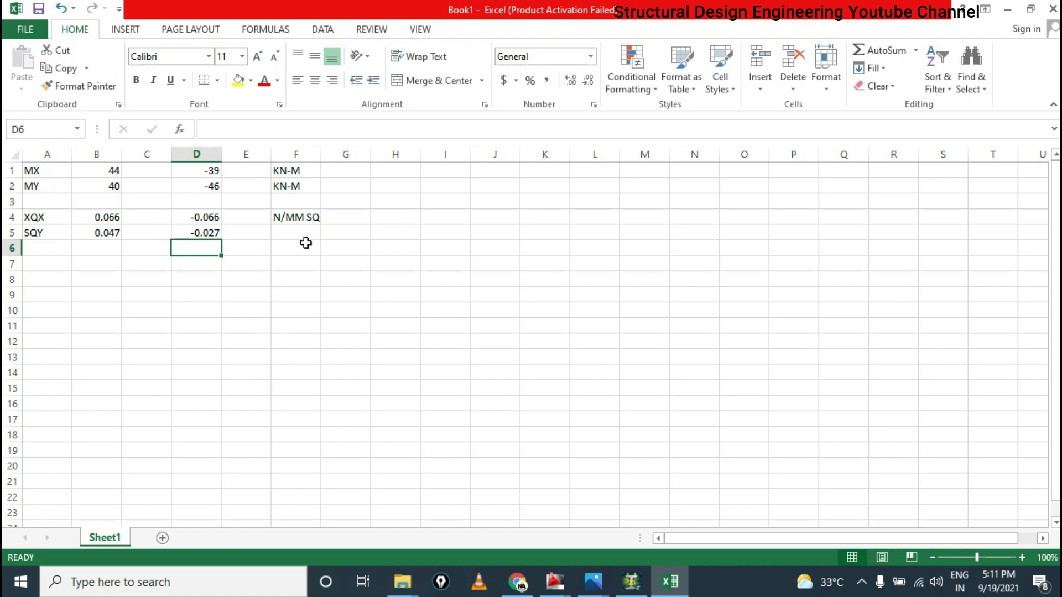
# Fill the results range A1:F6 with yellow
pyautogui.moveTo(306, 243); pyautogui.dragTo(39, 171)
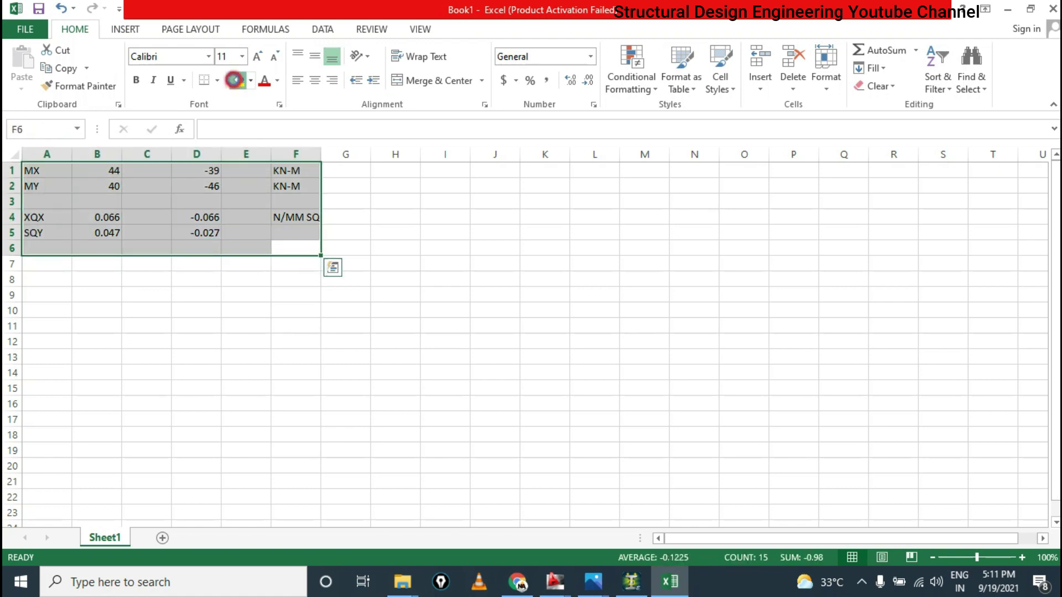
pyautogui.click(238, 81)
pyautogui.click(354, 228)
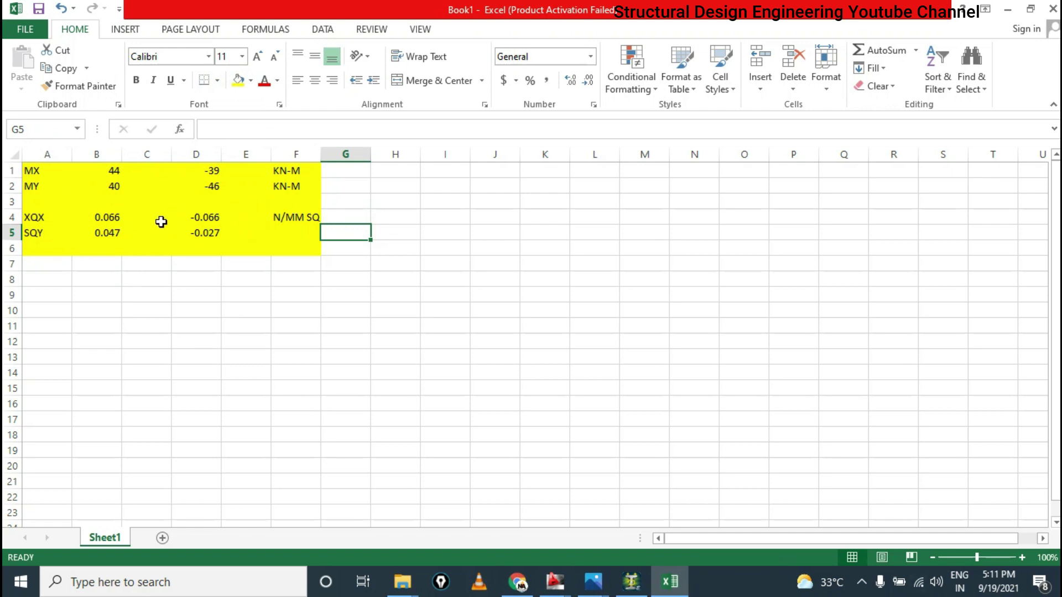
# Enter the heading FOUNDATION STRESSES in H3 and fit column H to its text
pyautogui.click(395, 199)
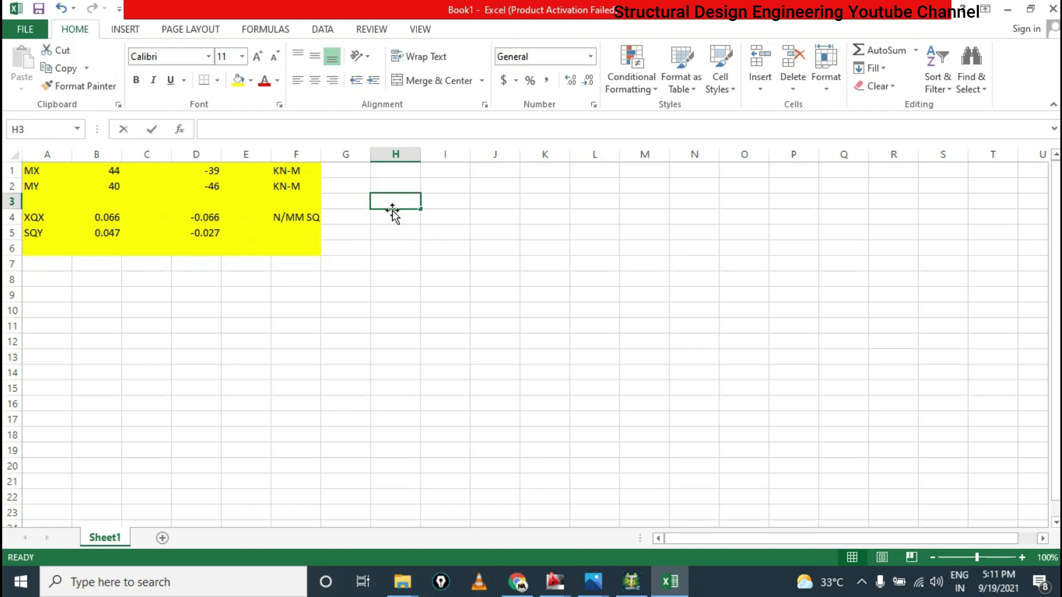
pyautogui.write('FOUNDATION STRESSES')
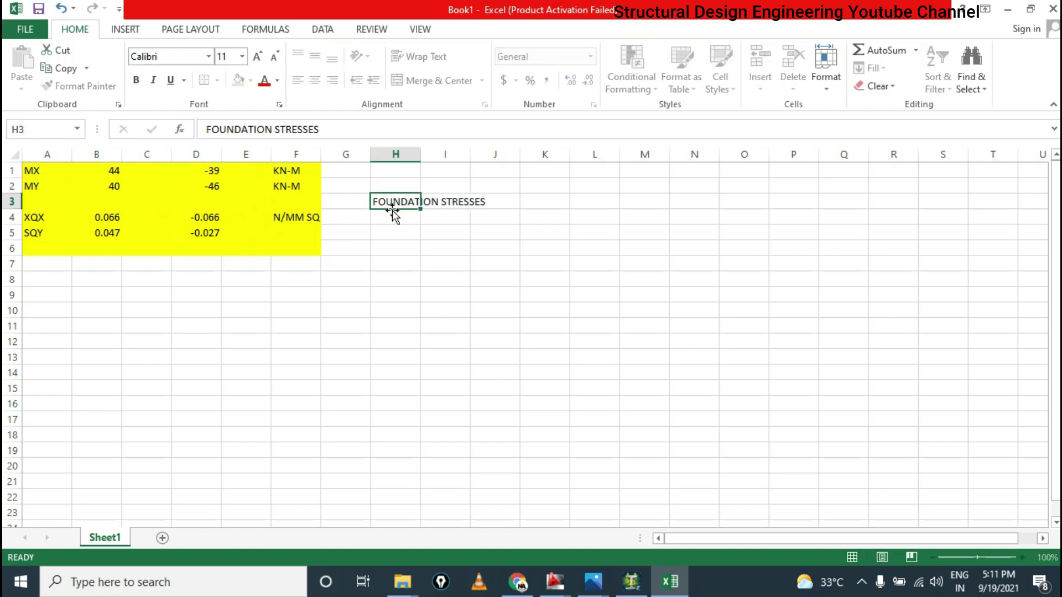
pyautogui.press('Return')
pyautogui.doubleClick(422, 154)
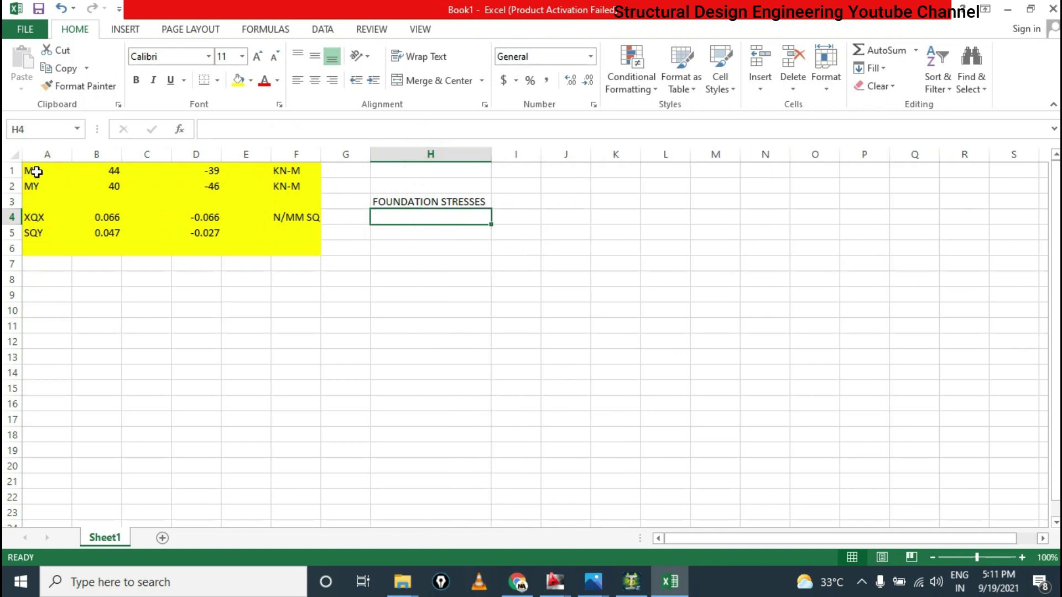
# Enter the row labels MX, MY, SQX and SQY in A9, A10, A12 and A13, and select B9
pyautogui.click(42, 294)
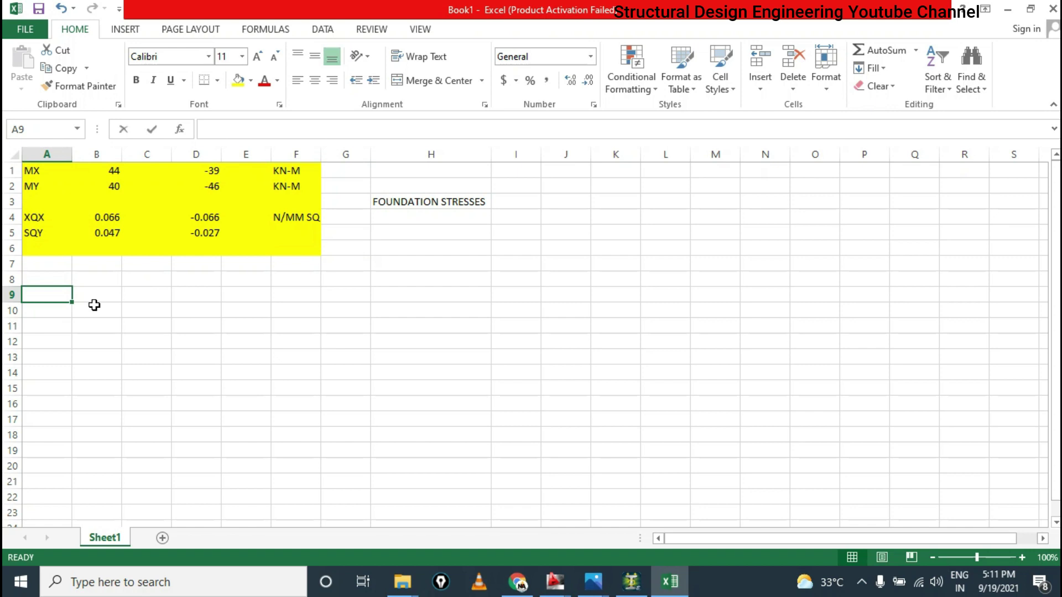
pyautogui.write('MX')
pyautogui.press('Return')
pyautogui.write('MY')
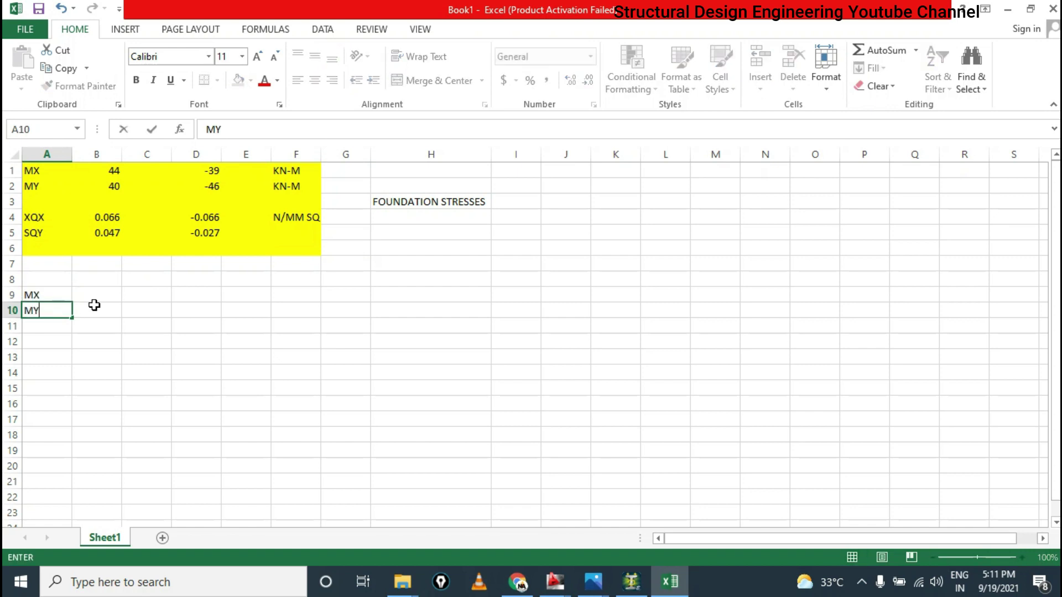
pyautogui.press('Return')
pyautogui.press('Return')
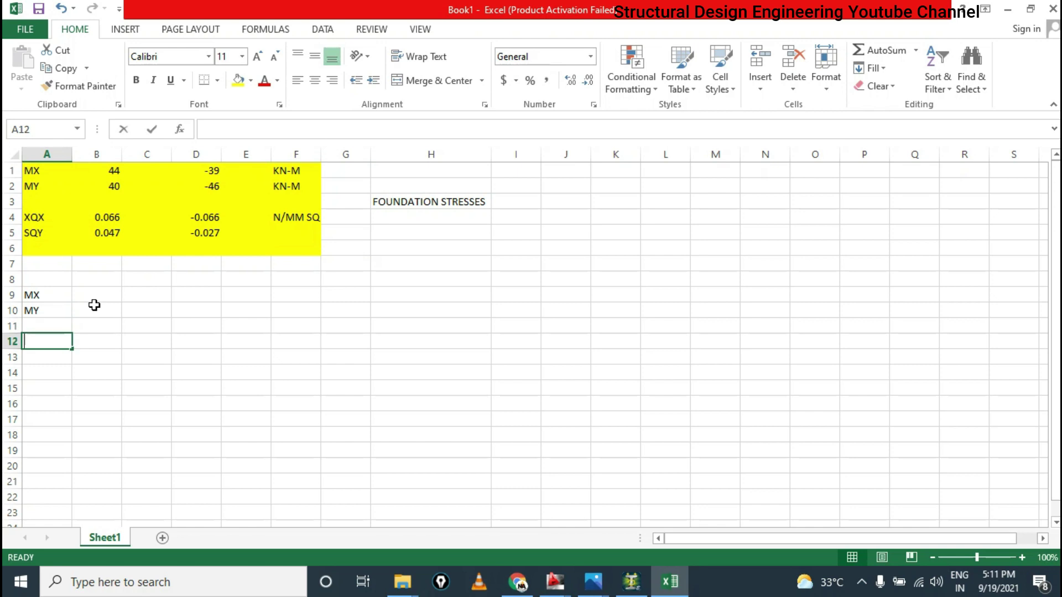
pyautogui.write('SQX')
pyautogui.press('Return')
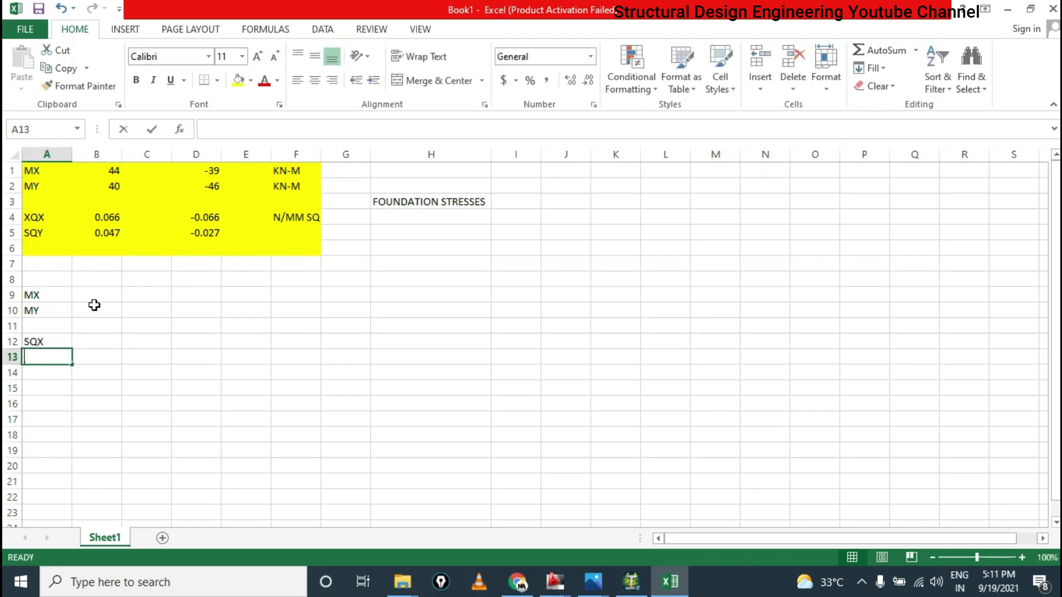
pyautogui.write('SQY')
pyautogui.press('Return')
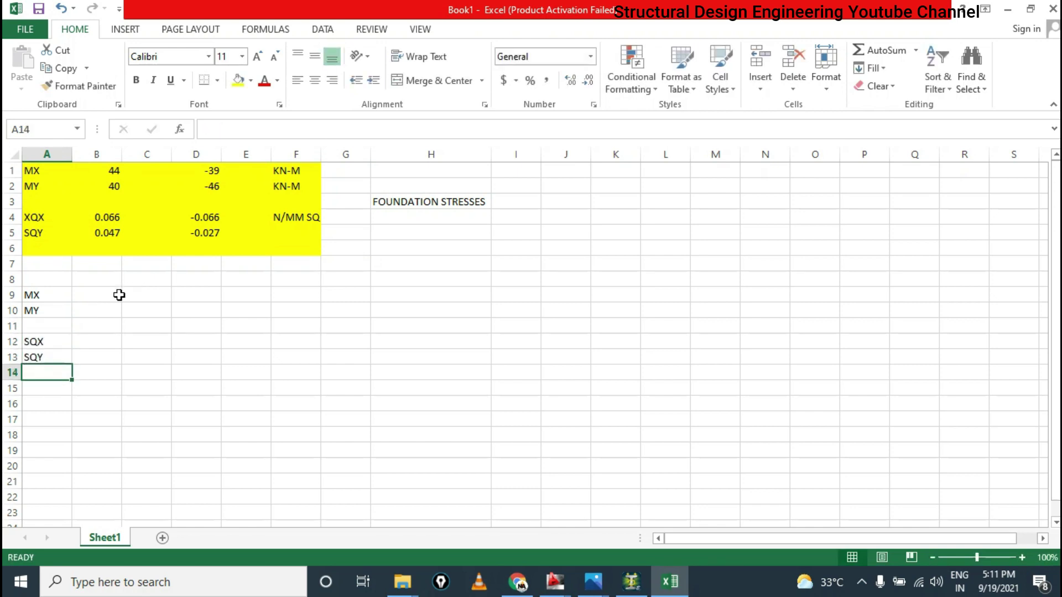
pyautogui.click(103, 299)
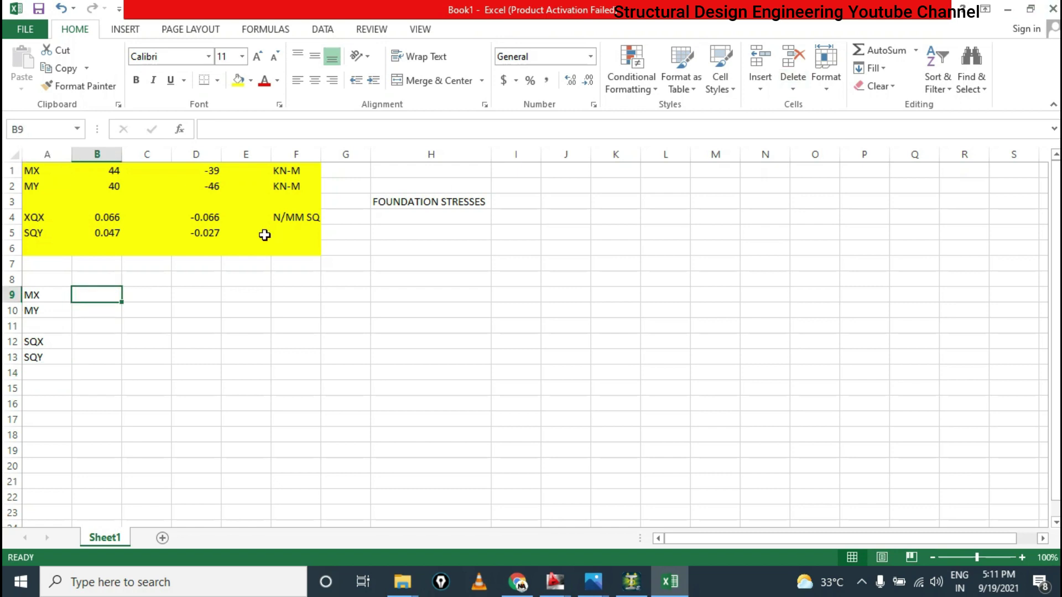
# Switch to STAAD.Pro, close the Plate Forces table and isolate the tank's wall plates in an isometric view
pyautogui.hotkey('alt', 'Tab')
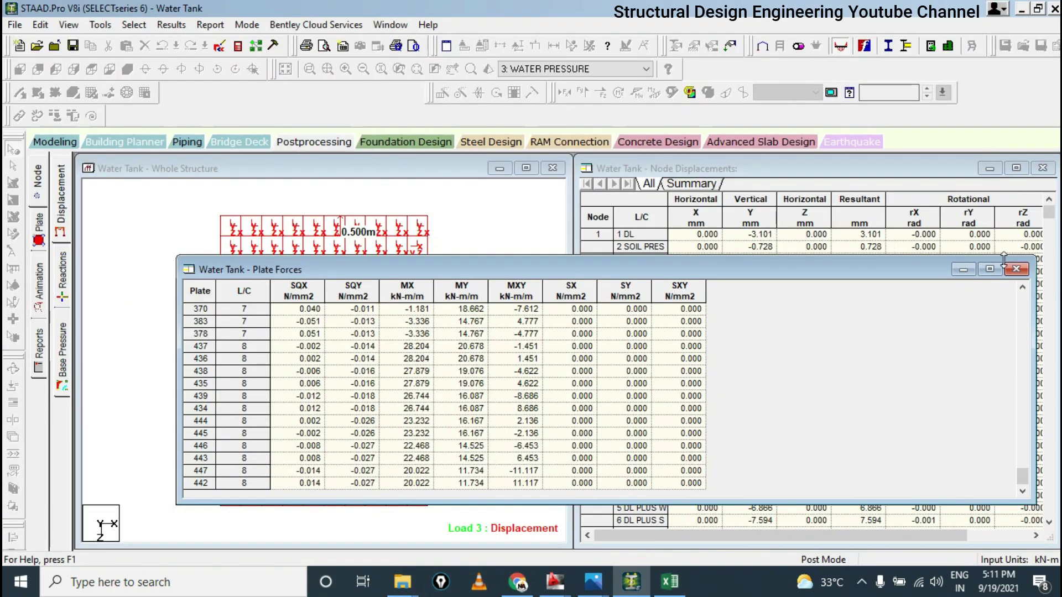
pyautogui.click(1016, 269)
pyautogui.click(285, 69)
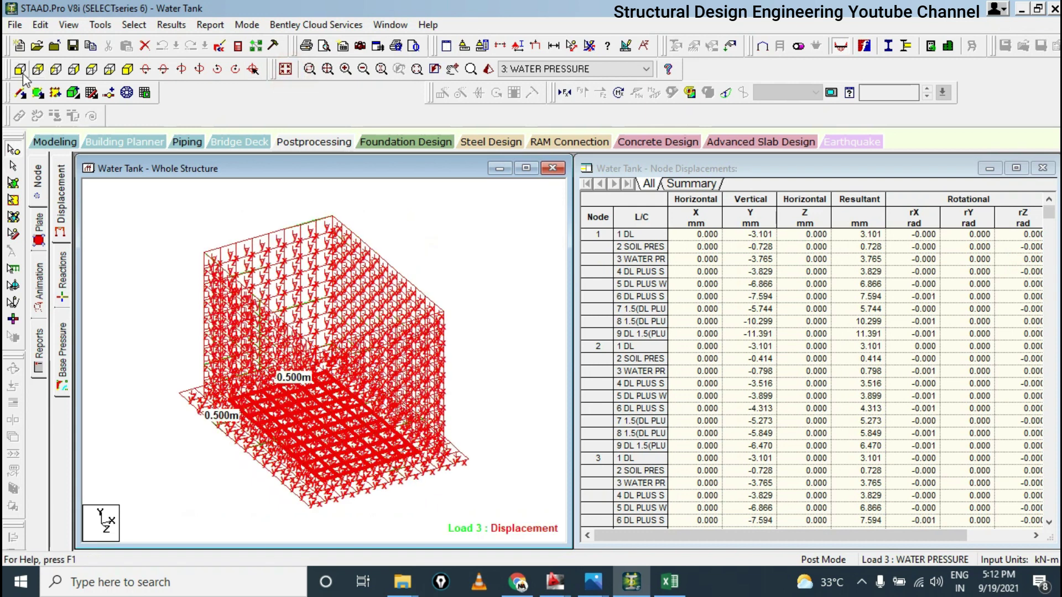
pyautogui.click(20, 70)
pyautogui.click(14, 182)
pyautogui.moveTo(542, 408); pyautogui.dragTo(564, 478)
pyautogui.click(69, 25)
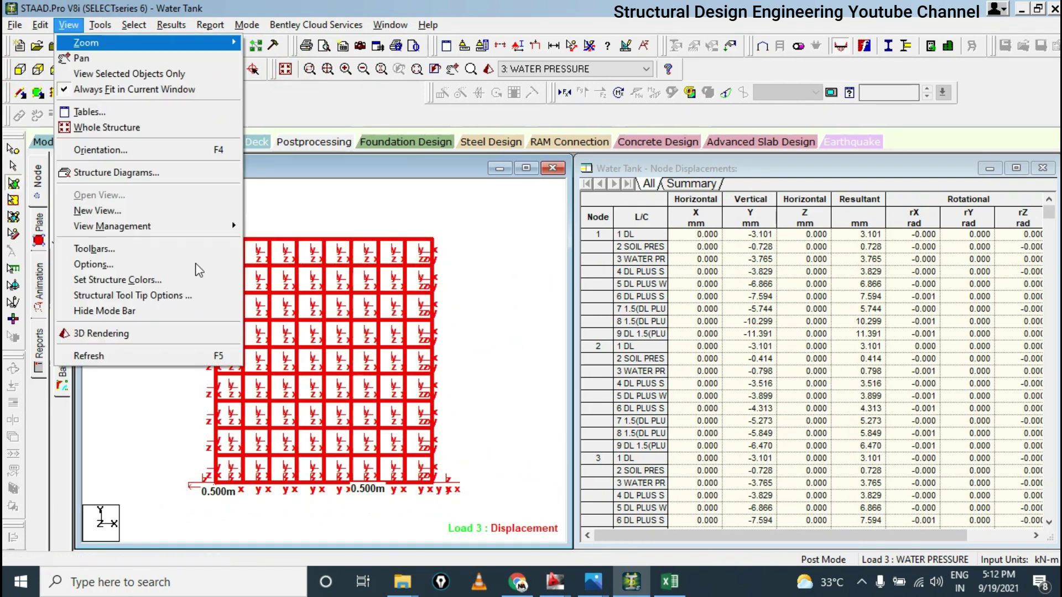
pyautogui.click(137, 75)
pyautogui.click(127, 69)
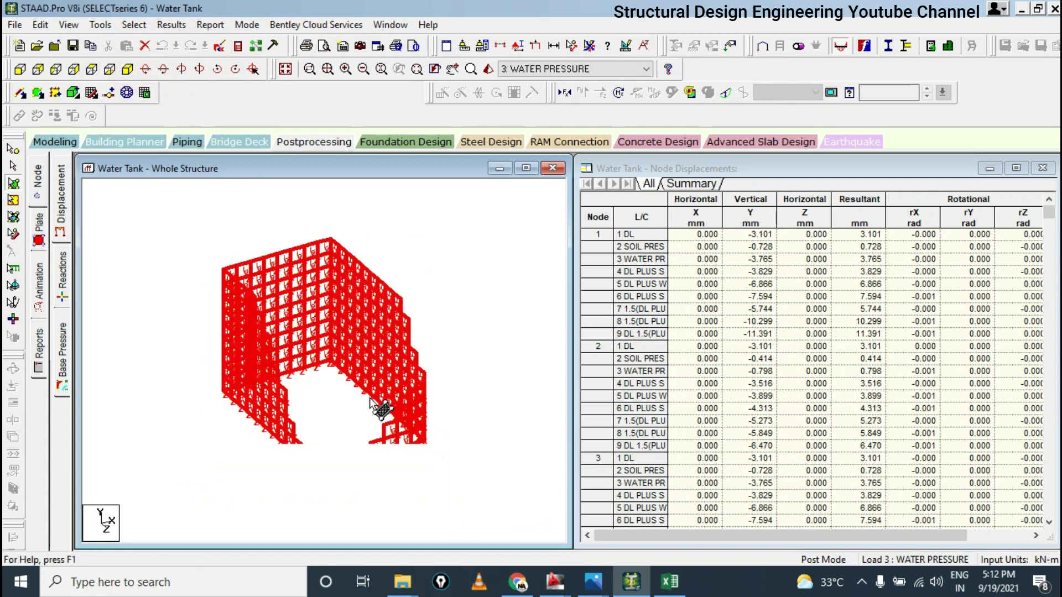
# Examine the local axis directions on the plates of the tank's adjoining walls
pyautogui.scroll(4, 291, 299)
pyautogui.moveTo(293, 299); pyautogui.dragTo(443, 476, button='middle')
pyautogui.scroll(1, 443, 477)
pyautogui.moveTo(403, 332); pyautogui.dragTo(233, 360, button='middle')
pyautogui.scroll(1, 354, 368)
pyautogui.scroll(1, 312, 400)
pyautogui.moveTo(337, 277); pyautogui.dragTo(394, 383, button='middle')
pyautogui.moveTo(433, 473); pyautogui.dragTo(538, 489, button='middle')
pyautogui.moveTo(223, 376); pyautogui.dragTo(330, 338, button='middle')
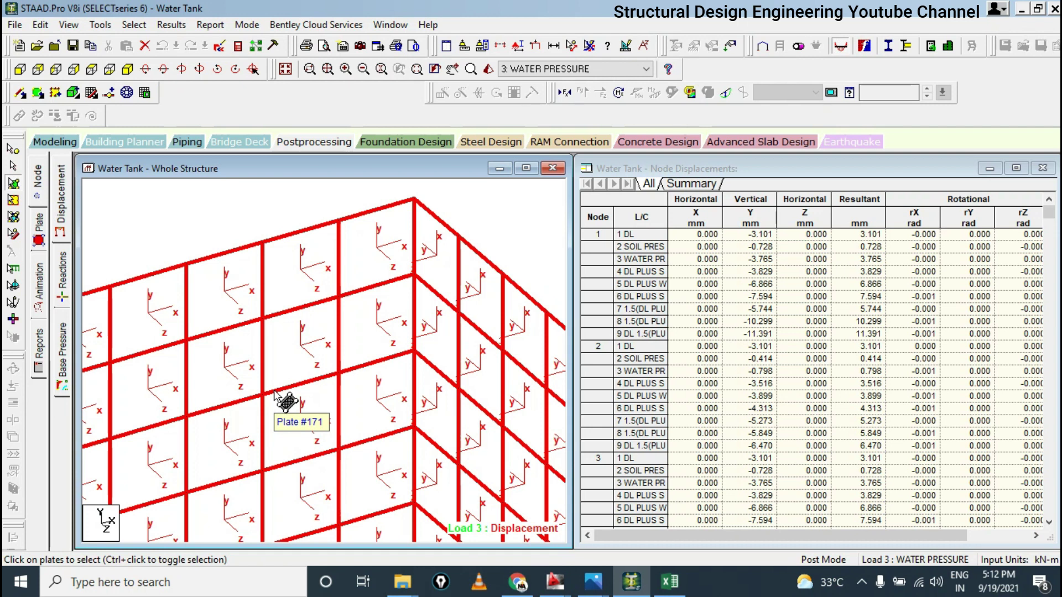
pyautogui.scroll(5, 299, 398)
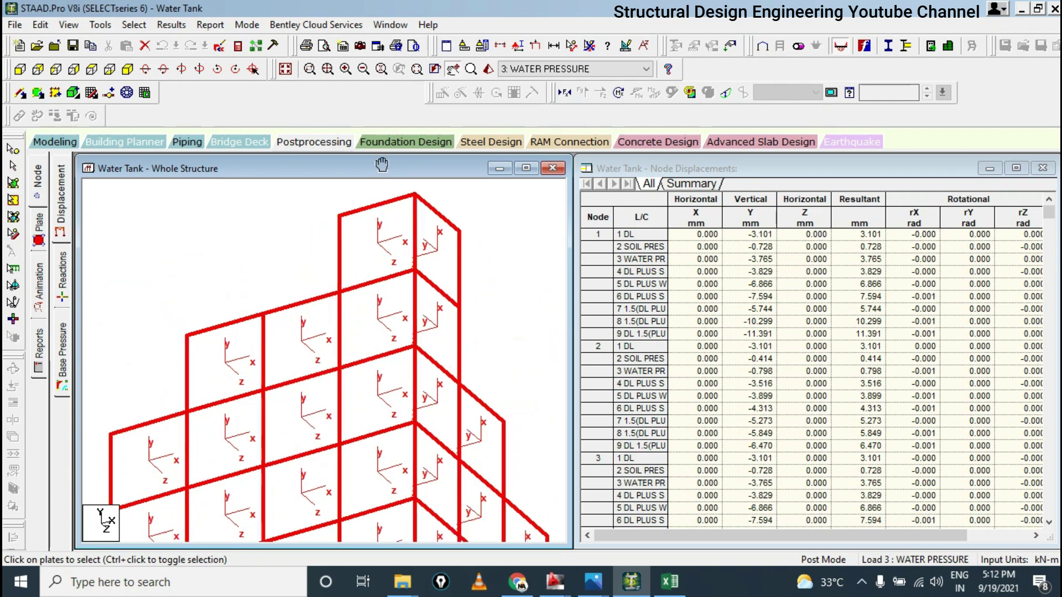
# Hide the plates' local axes and maximize the whole structure view
pyautogui.hotkey('shift', 't')
pyautogui.scroll(-3, 345, 344)
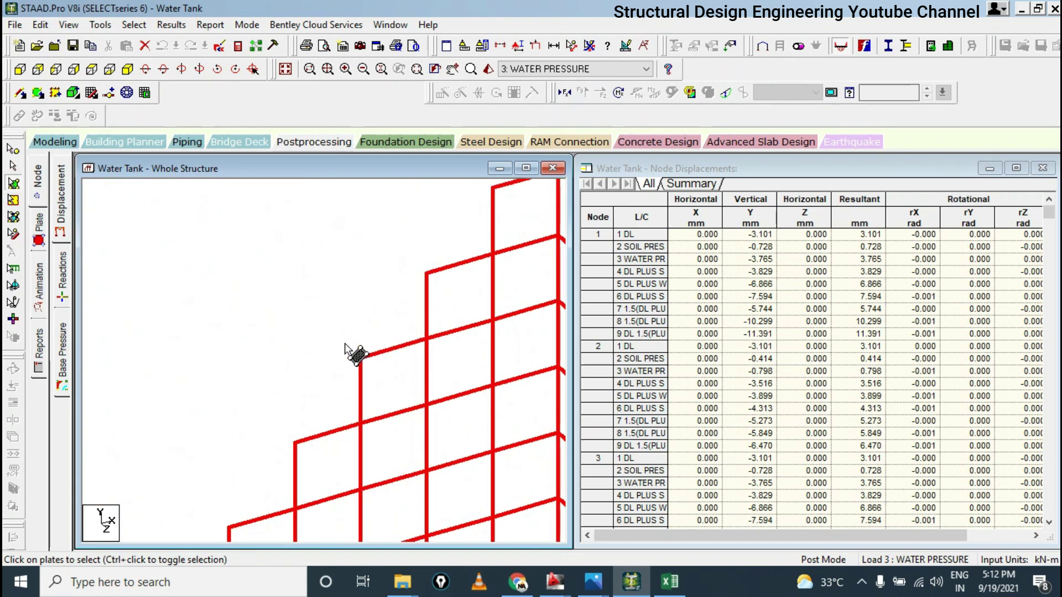
pyautogui.click(526, 169)
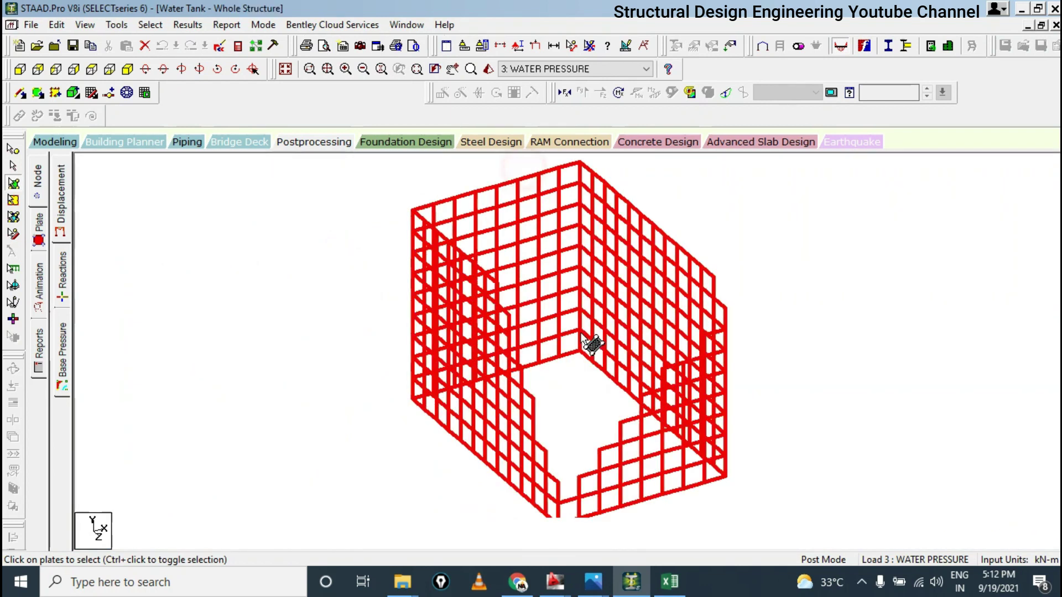
# Examine the isolated tank walls from steeper and shallower viewing angles
pyautogui.scroll(1, 570, 369)
pyautogui.press('Down')
pyautogui.press('Down')
pyautogui.press('Down')
pyautogui.press('Down')
pyautogui.press('Down')
pyautogui.press('Down')
pyautogui.press('Down')
pyautogui.press('Down')
pyautogui.press('Down')
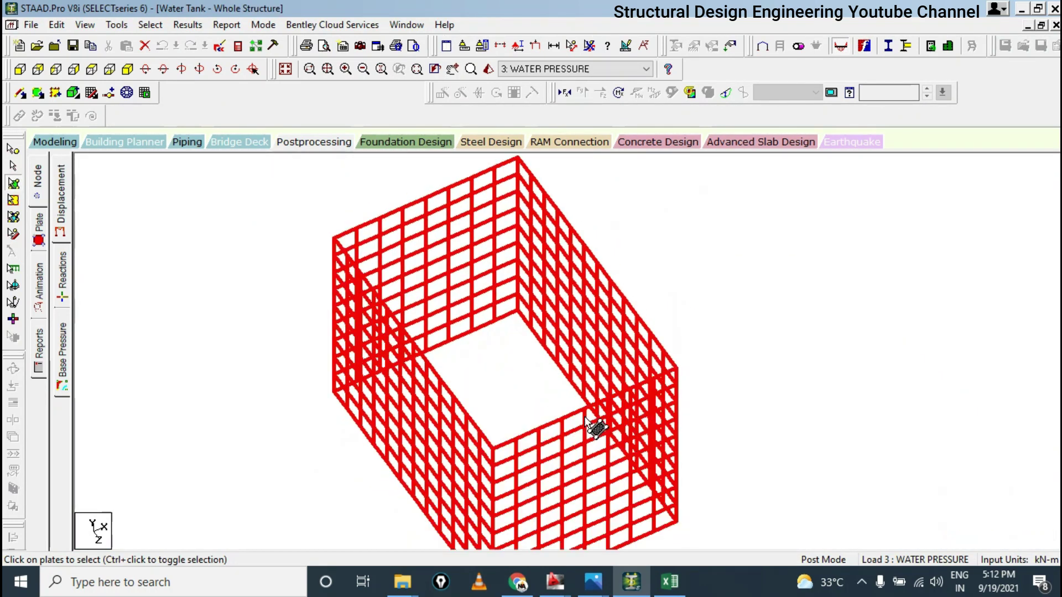
pyautogui.press('Up')
pyautogui.press('Up')
pyautogui.press('Up')
pyautogui.press('Up')
pyautogui.press('Up')
pyautogui.press('Up')
pyautogui.press('Up')
pyautogui.press('Up')
pyautogui.press('Up')
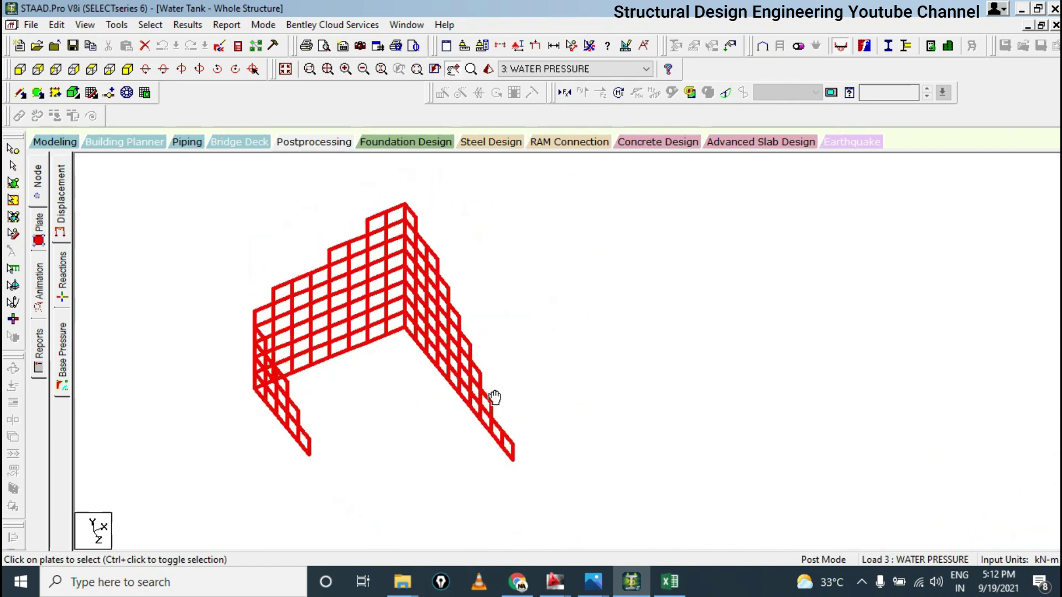
pyautogui.scroll(-1, 496, 387)
pyautogui.scroll(1, 485, 384)
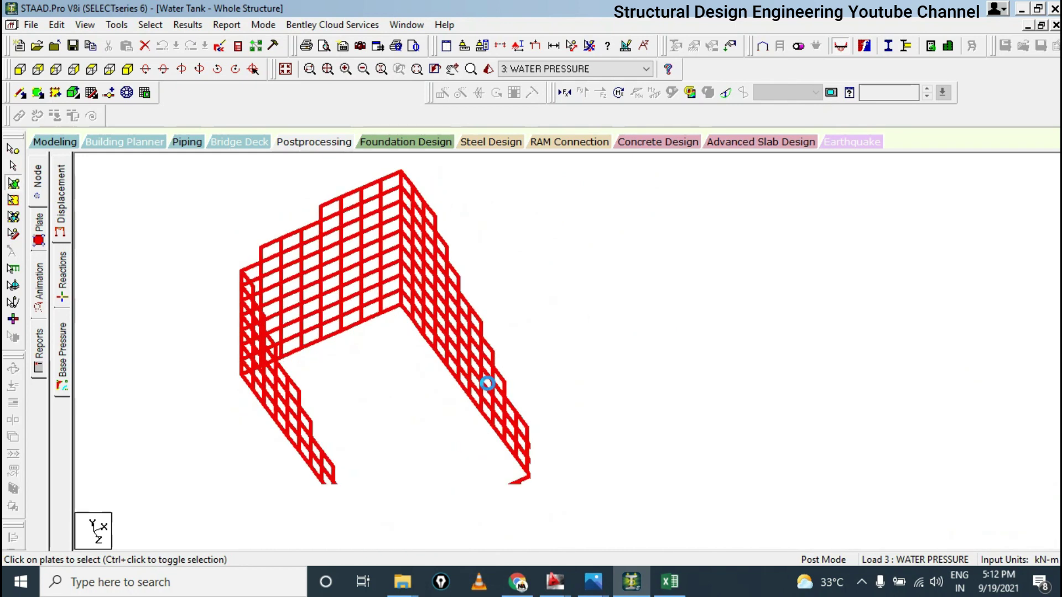
# Select all the wall plates in the front view, return to the isometric view and restore the Postprocessing layout
pyautogui.click(21, 90)
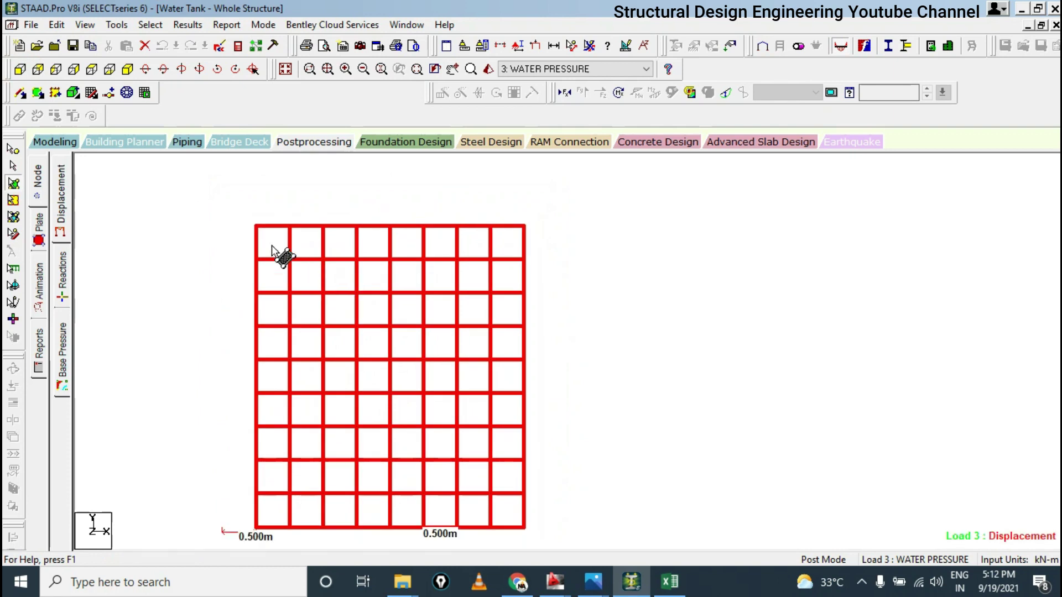
pyautogui.moveTo(181, 175); pyautogui.dragTo(611, 546)
pyautogui.click(127, 69)
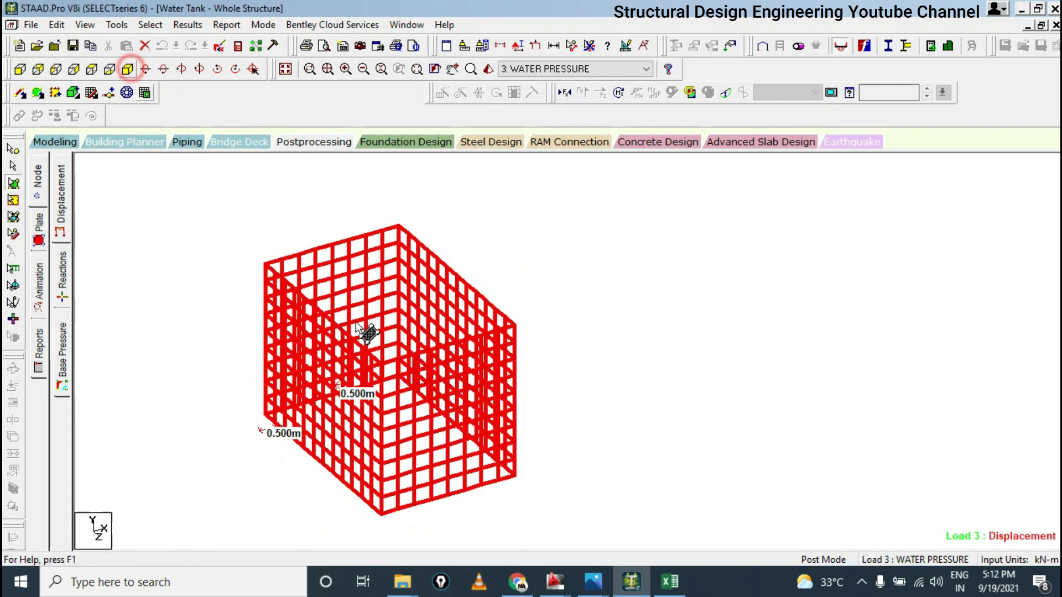
pyautogui.click(293, 142)
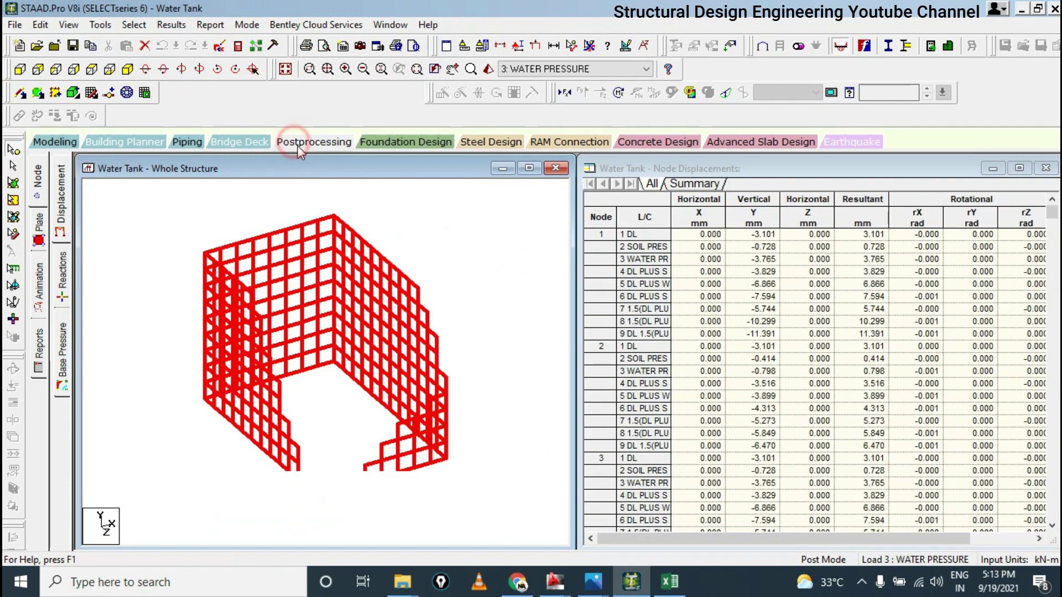
# Set up a Plate Forces report for the selected walls, sorted by Bending Mx
pyautogui.click(218, 25)
pyautogui.click(249, 189)
pyautogui.click(404, 187)
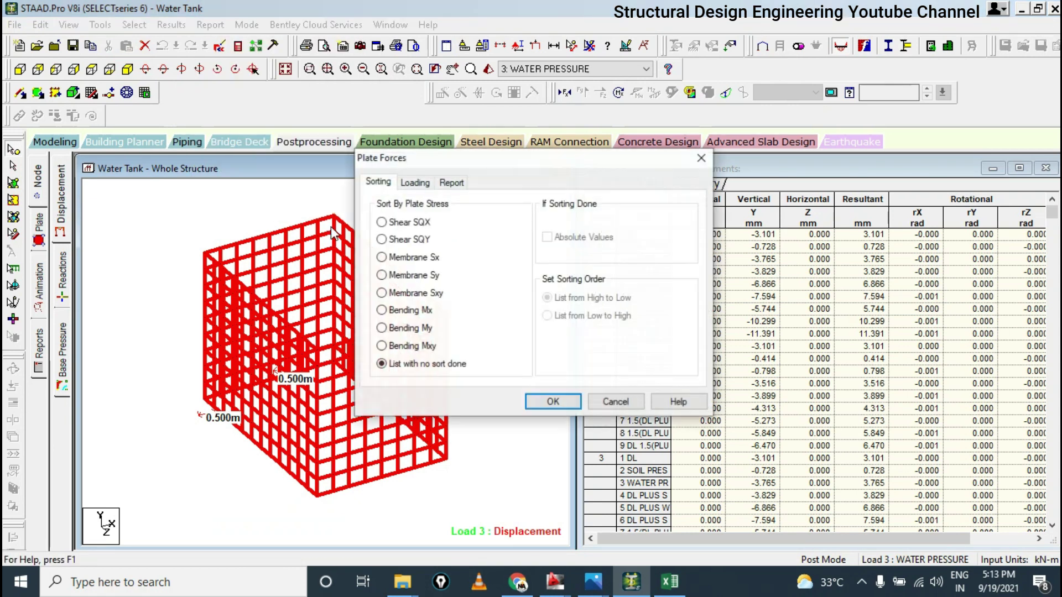
pyautogui.click(408, 310)
# Generate the report for load cases 7, 8 and 9 and examine the walls' highest and lowest MX values
pyautogui.click(413, 182)
pyautogui.click(533, 354)
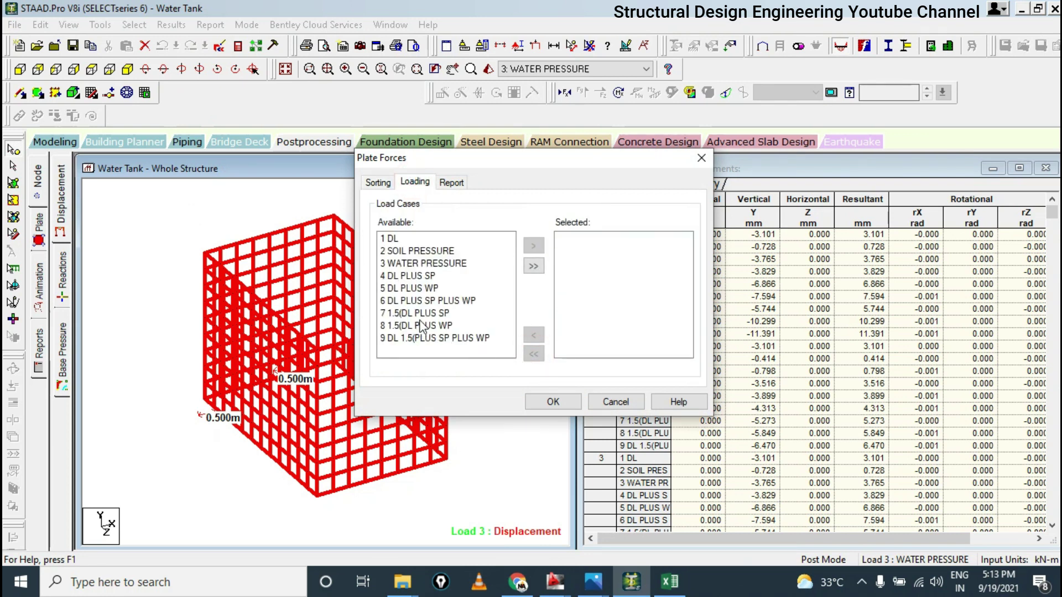
pyautogui.moveTo(420, 313); pyautogui.dragTo(426, 337)
pyautogui.click(533, 246)
pyautogui.click(553, 401)
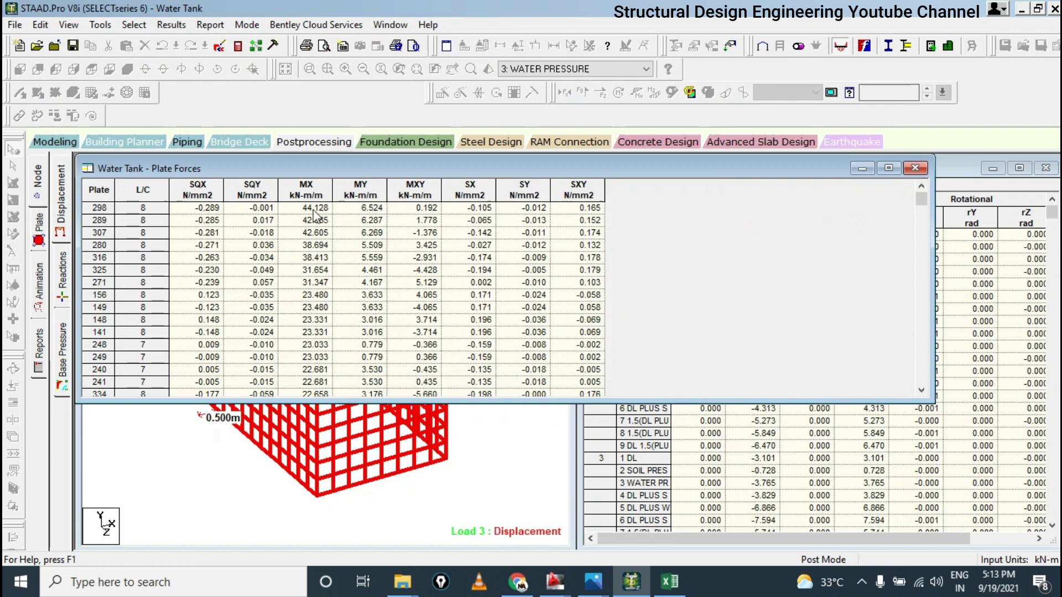
pyautogui.moveTo(922, 198); pyautogui.dragTo(922, 377)
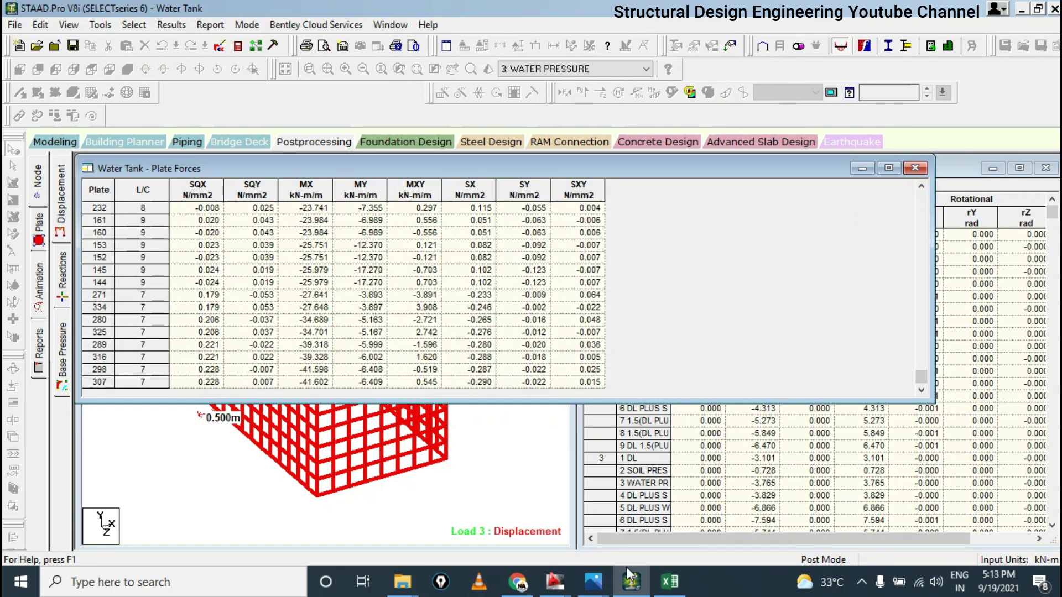
# Switch to Excel and enter 44 in B9 and -41 in D9 for the wall MX row
pyautogui.click(670, 581)
pyautogui.write('44')
pyautogui.press('Return')
pyautogui.click(120, 295)
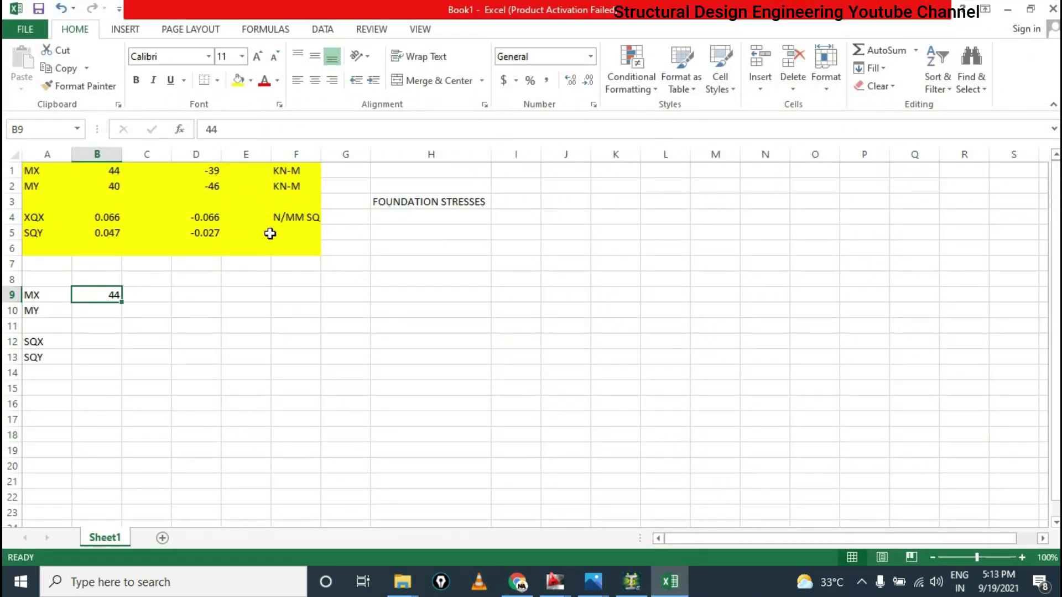
pyautogui.doubleClick(214, 295)
pyautogui.write('-41')
pyautogui.press('Return')
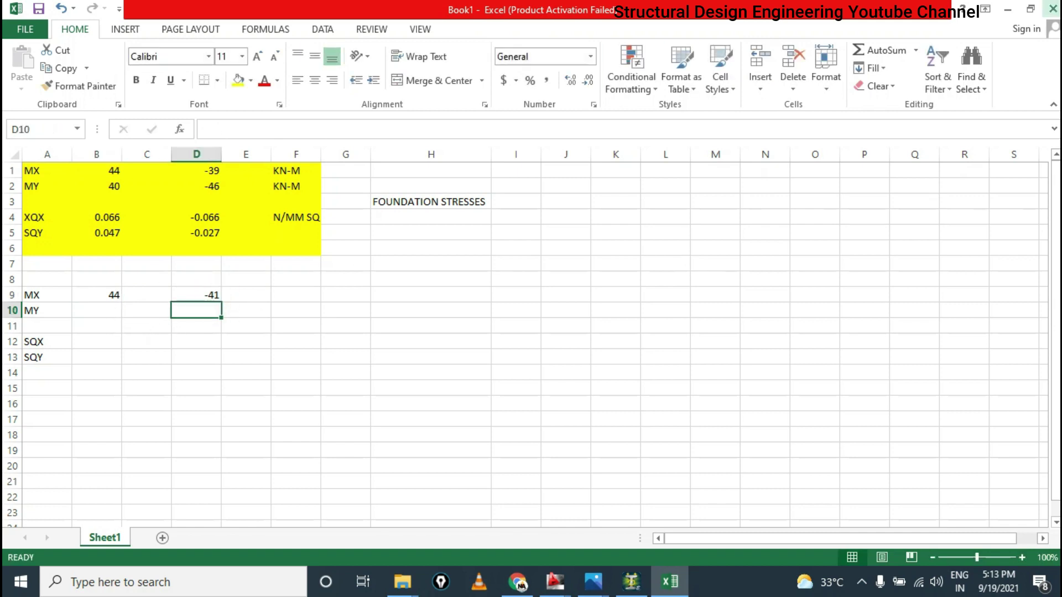
# Return to STAAD.Pro, close the MX report and set up a Plate Forces report sorted by Bending My
pyautogui.click(1008, 10)
pyautogui.click(915, 168)
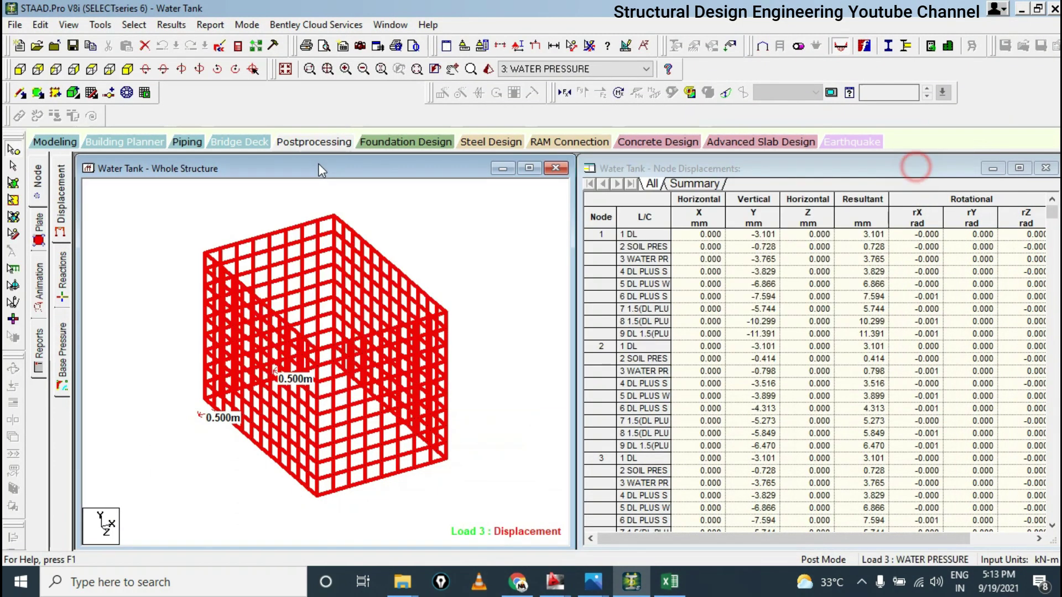
pyautogui.click(210, 24)
pyautogui.moveTo(264, 188)
pyautogui.click(387, 187)
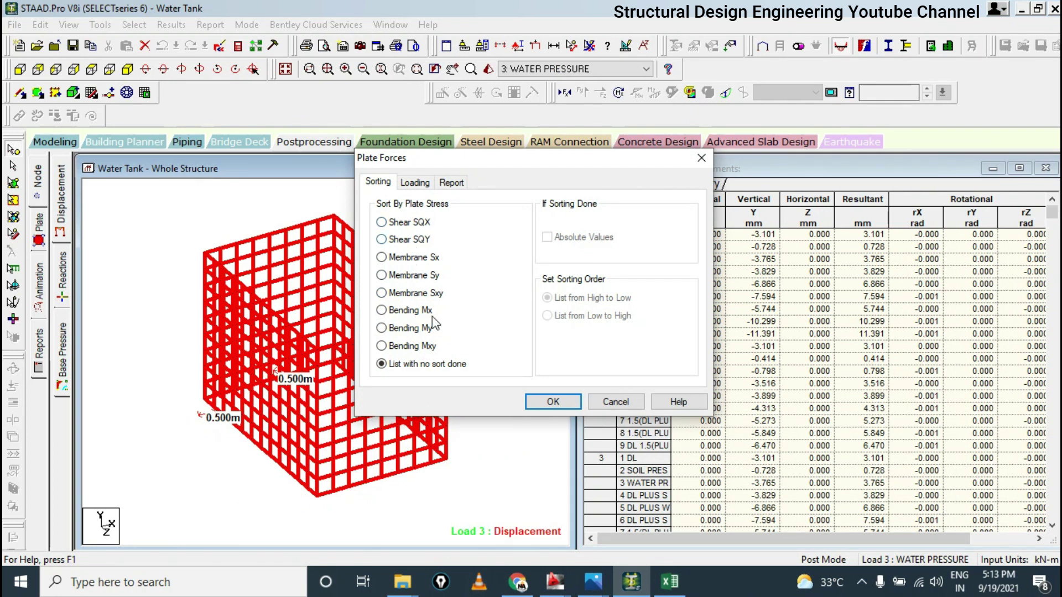
pyautogui.click(426, 329)
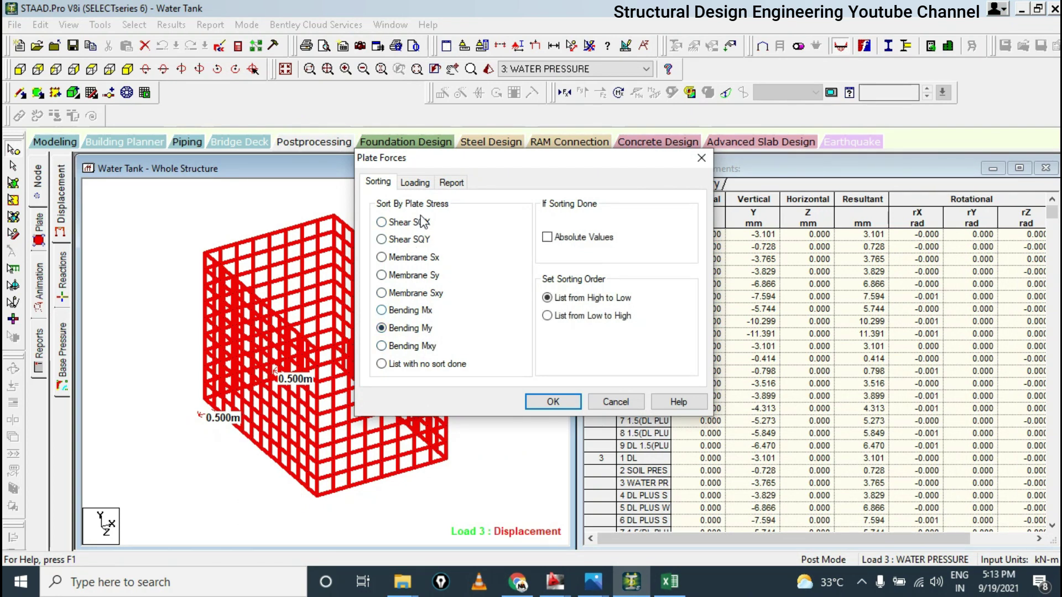
# Generate the report for load cases 7, 8 and 9 and examine the walls' highest and lowest MY values
pyautogui.click(423, 184)
pyautogui.click(534, 354)
pyautogui.moveTo(430, 313); pyautogui.dragTo(437, 337)
pyautogui.click(534, 246)
pyautogui.click(553, 402)
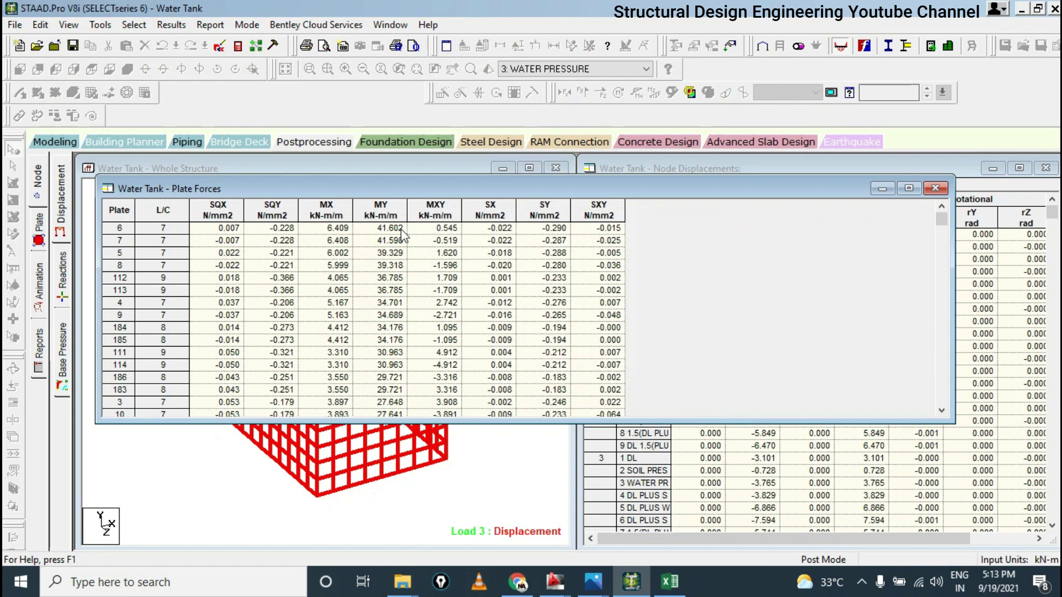
pyautogui.moveTo(940, 219); pyautogui.dragTo(965, 397)
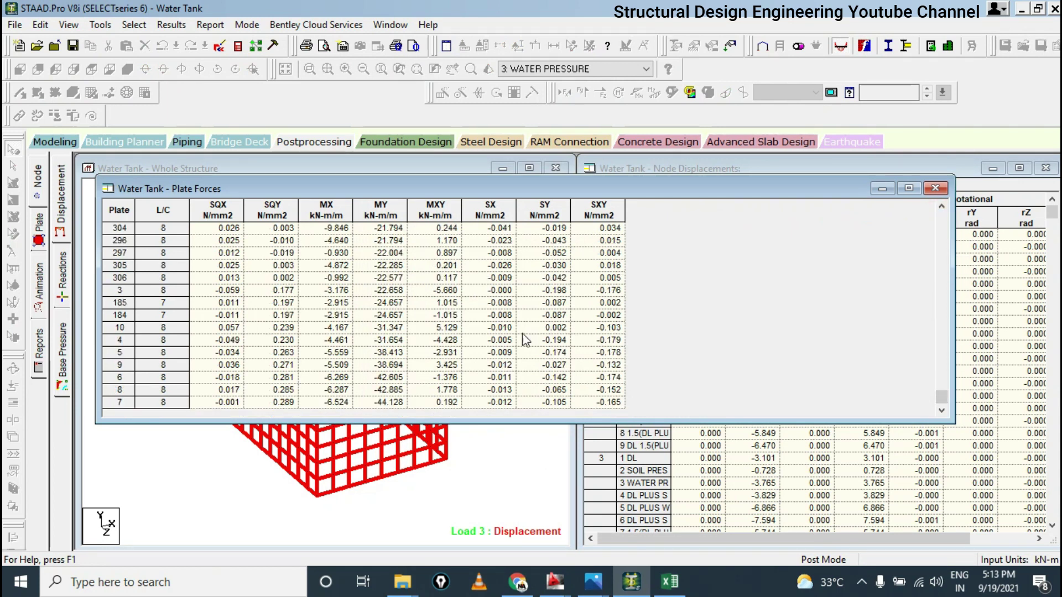
# Switch to Excel and enter 41 in B10 and -44 in D10 for the wall MY row
pyautogui.click(669, 581)
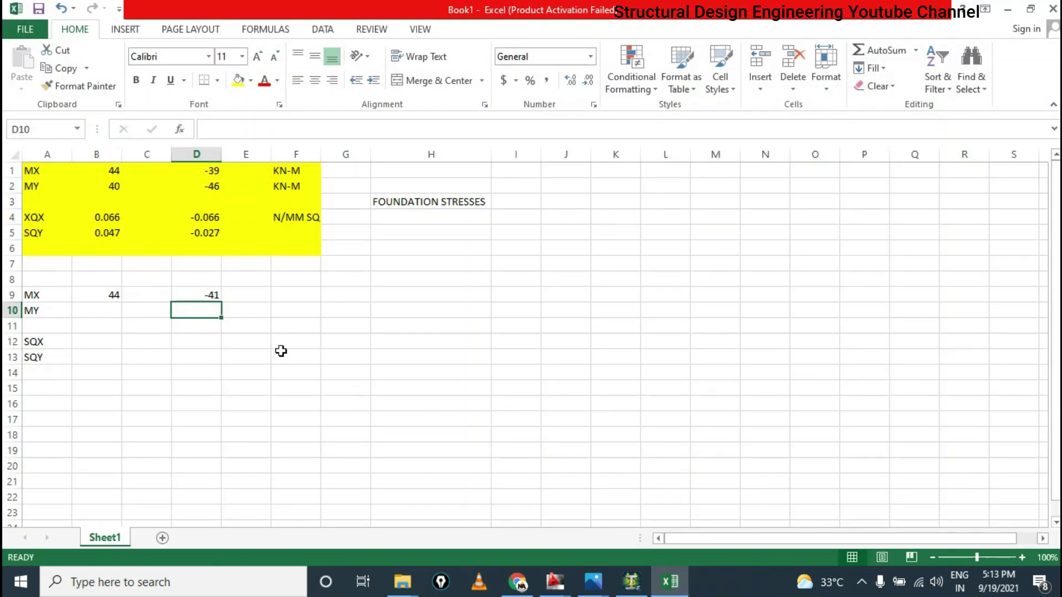
pyautogui.click(116, 312)
pyautogui.write('41')
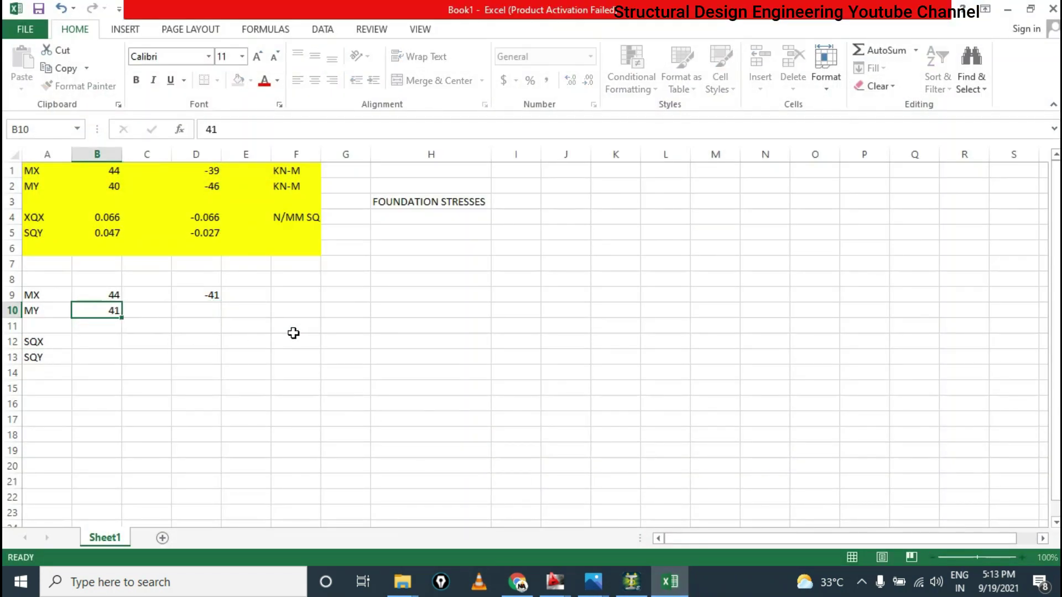
pyautogui.press('Return')
pyautogui.click(199, 305)
pyautogui.write('-44')
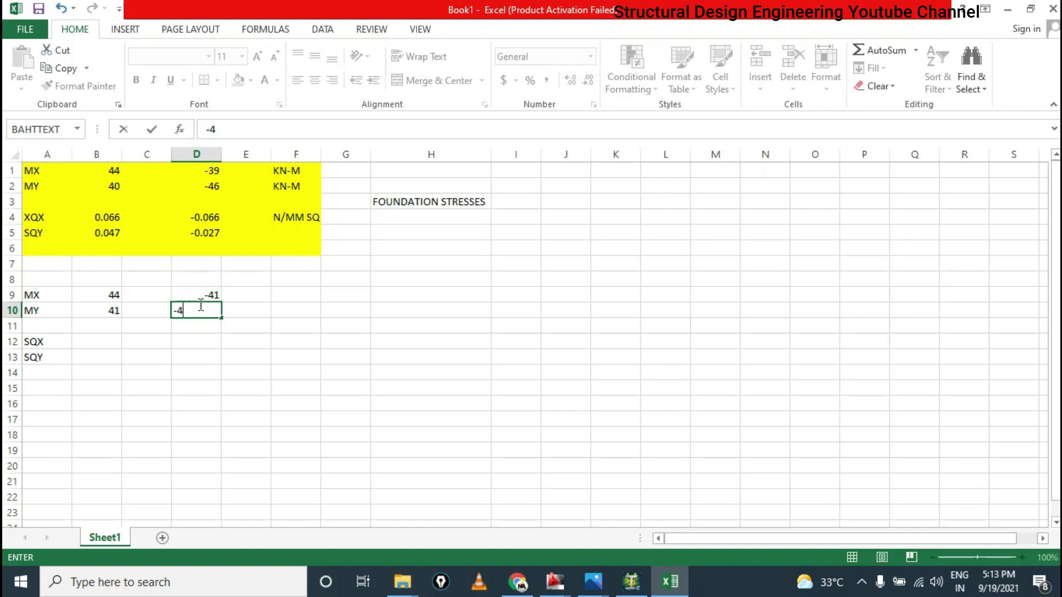
pyautogui.press('Return')
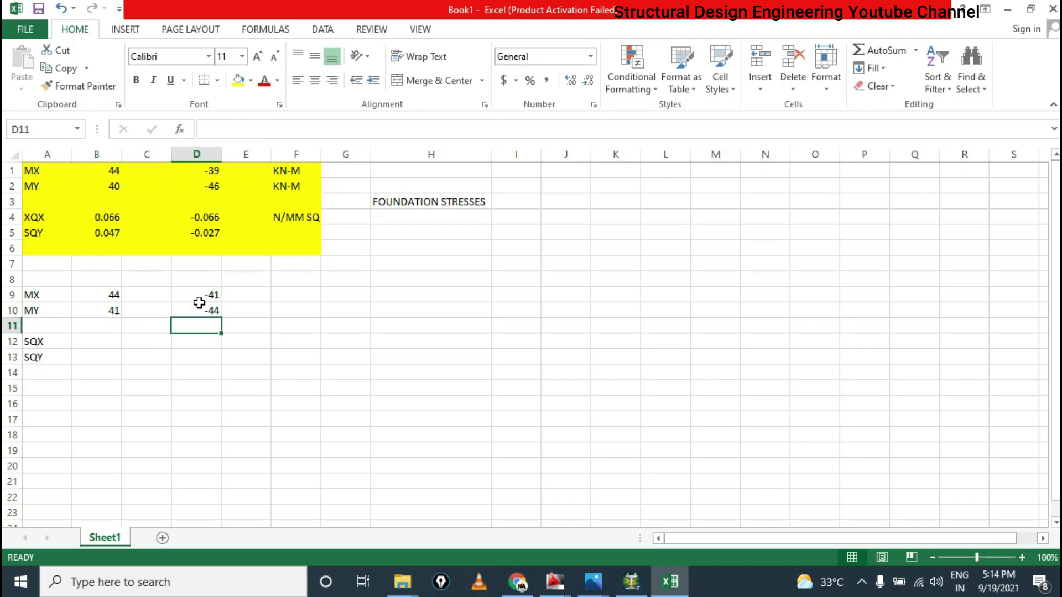
# Select B12 for the wall SQX value, return to STAAD.Pro and close the MY Plate Forces report
pyautogui.click(101, 341)
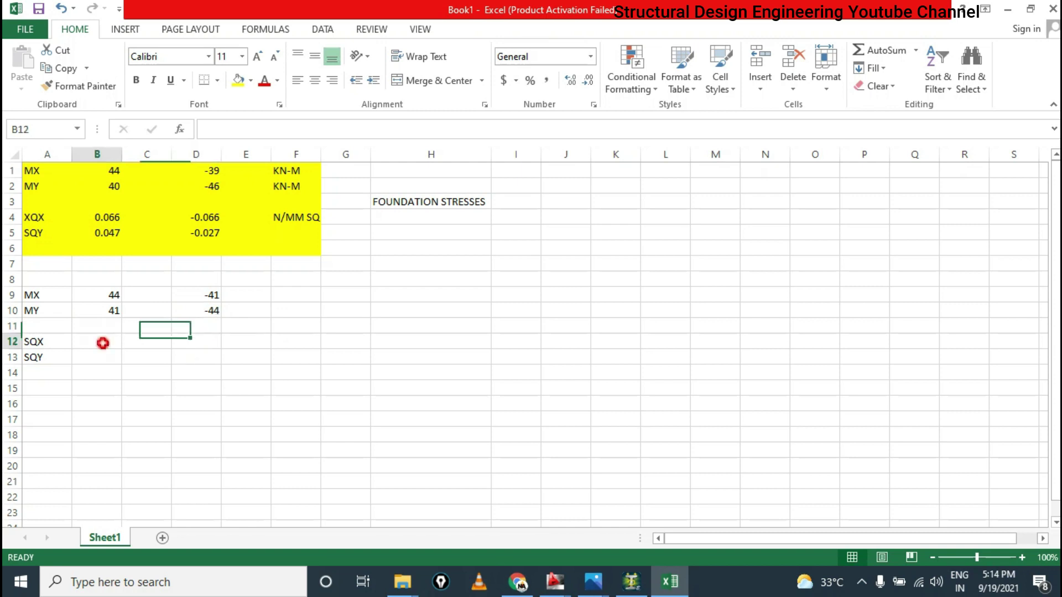
pyautogui.click(1007, 9)
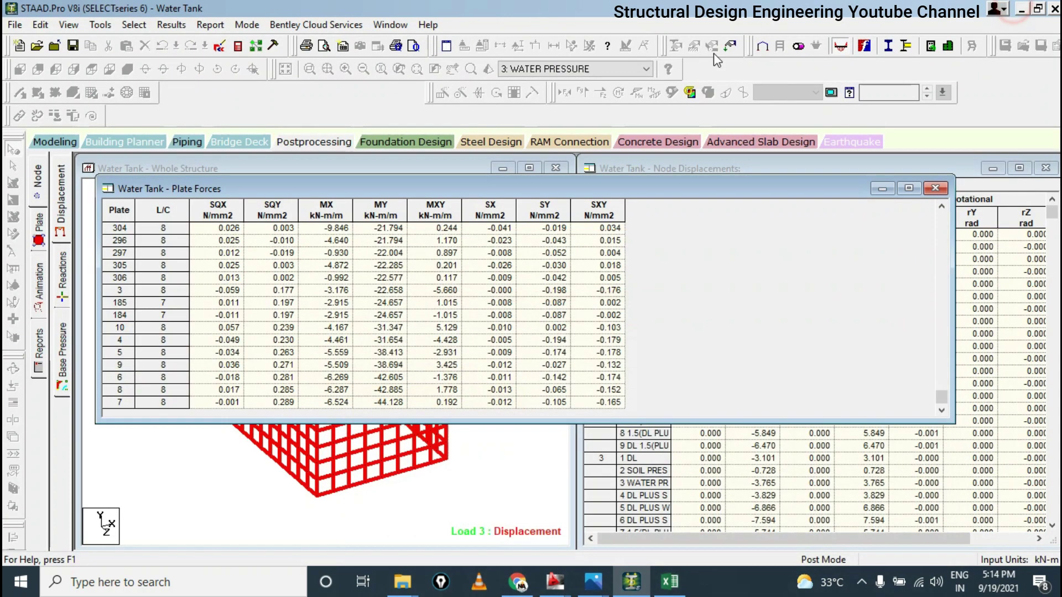
pyautogui.click(945, 193)
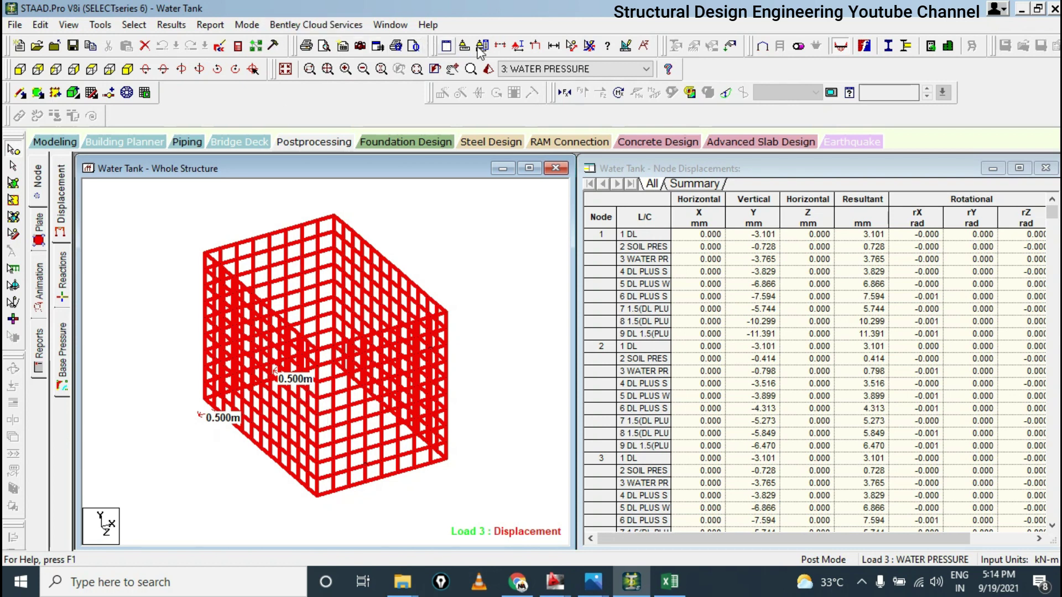
# Measure the distance between two adjacent nodes near the base of the tank's short wall and check the model in front and isometric views
pyautogui.click(571, 46)
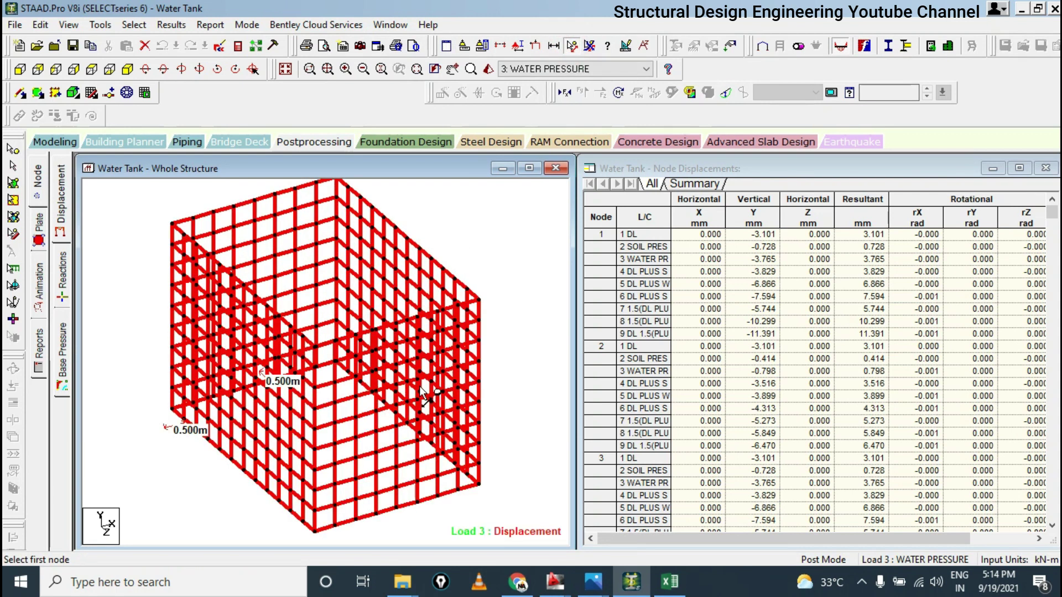
pyautogui.click(461, 442)
pyautogui.click(461, 419)
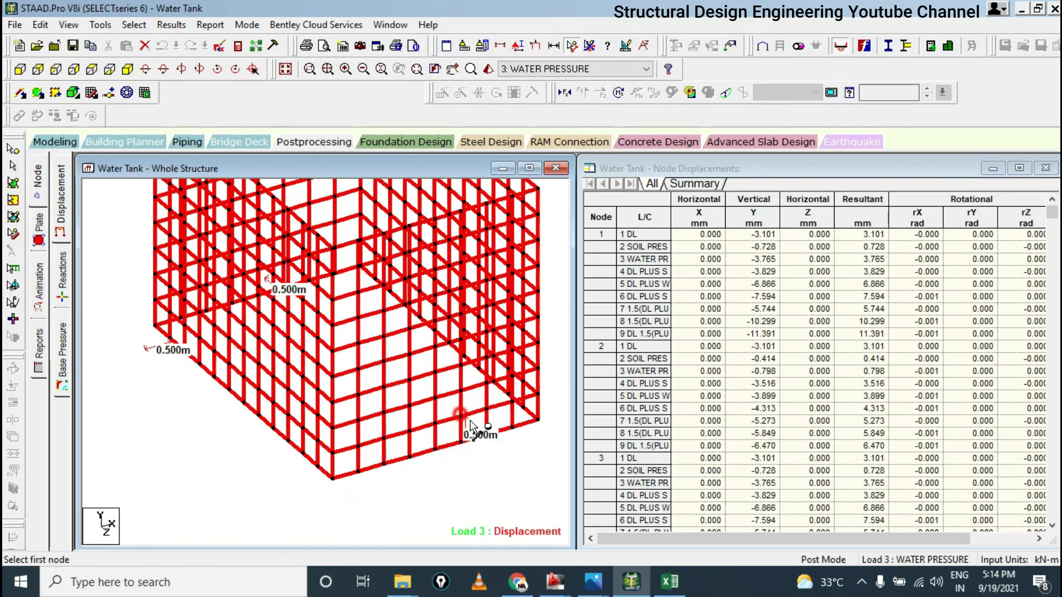
pyautogui.moveTo(484, 433); pyautogui.dragTo(467, 476, button='middle')
pyautogui.scroll(-1, 465, 462)
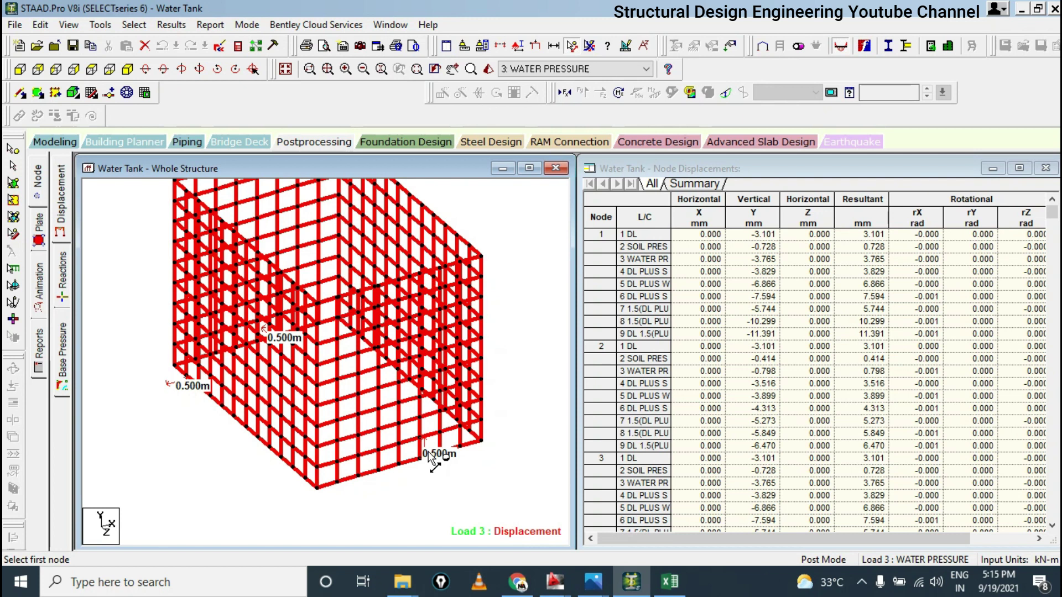
pyautogui.scroll(-1, 396, 382)
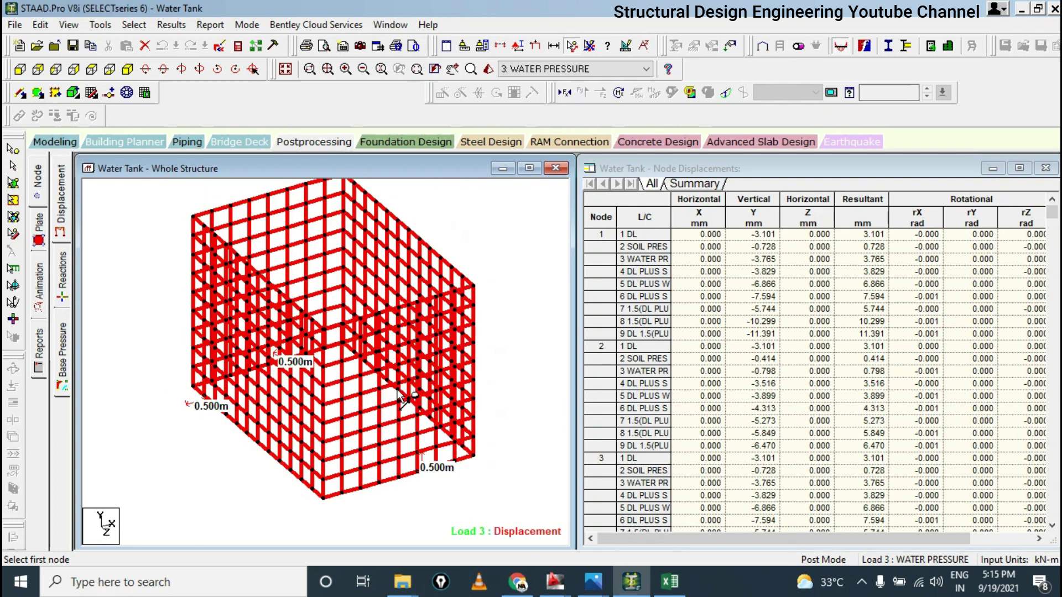
pyautogui.click(20, 68)
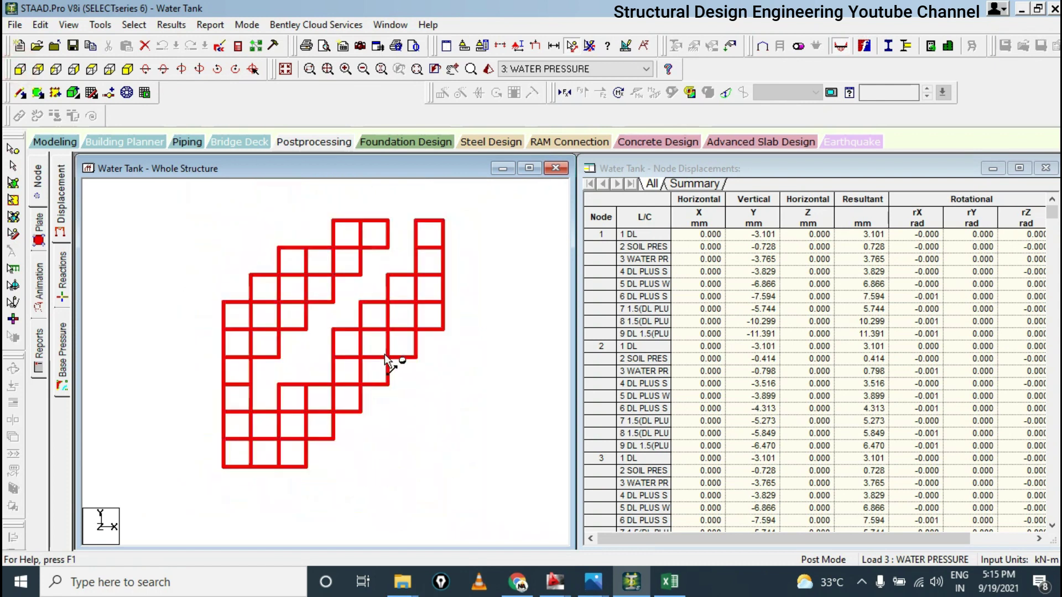
pyautogui.click(127, 69)
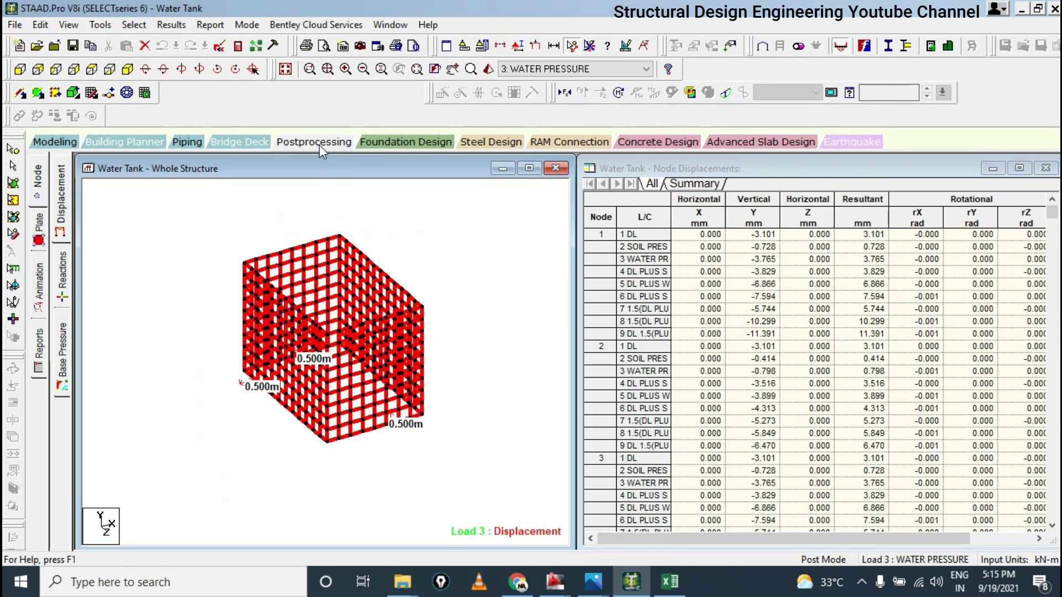
# Set up a Plate Forces report for the walls sorted by Shear SQX
pyautogui.click(319, 142)
pyautogui.click(210, 25)
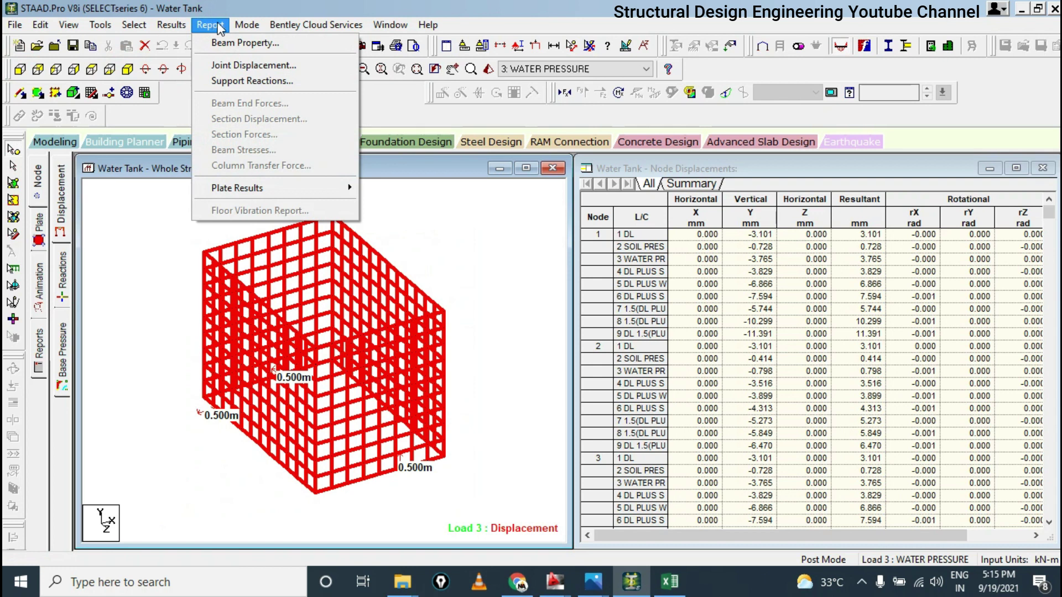
pyautogui.moveTo(291, 193)
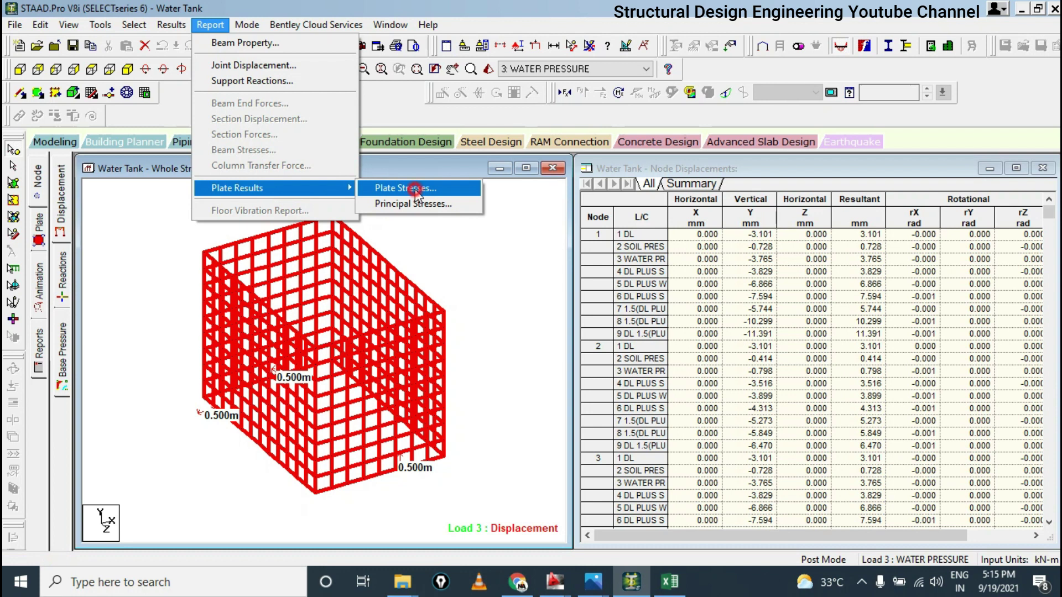
pyautogui.click(410, 184)
pyautogui.click(401, 222)
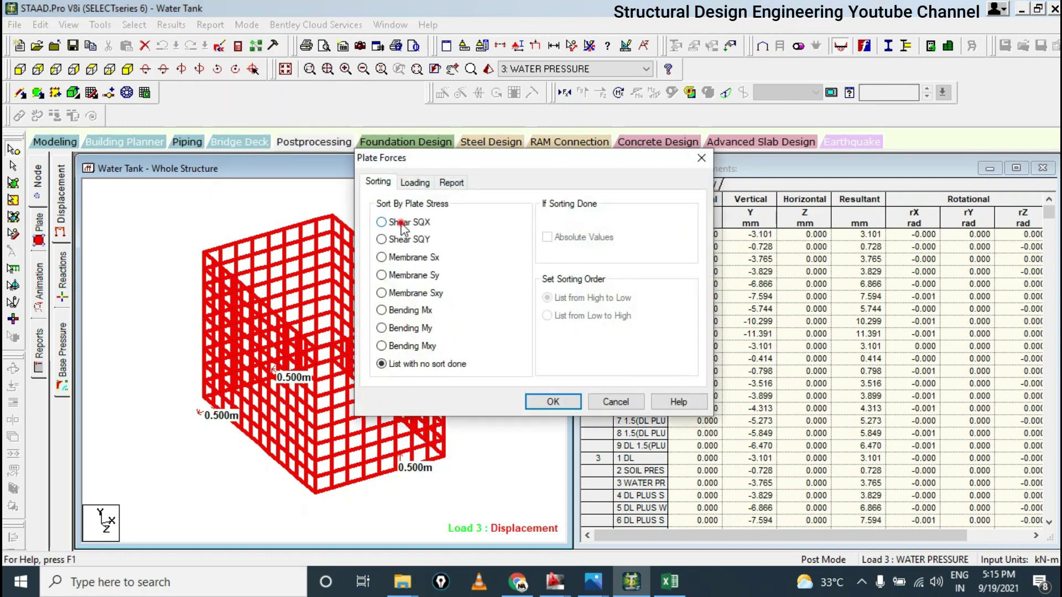
# Limit the report to load cases 7, 8 and 9, generate it and examine the walls' highest and lowest SQX values
pyautogui.click(414, 182)
pyautogui.click(531, 354)
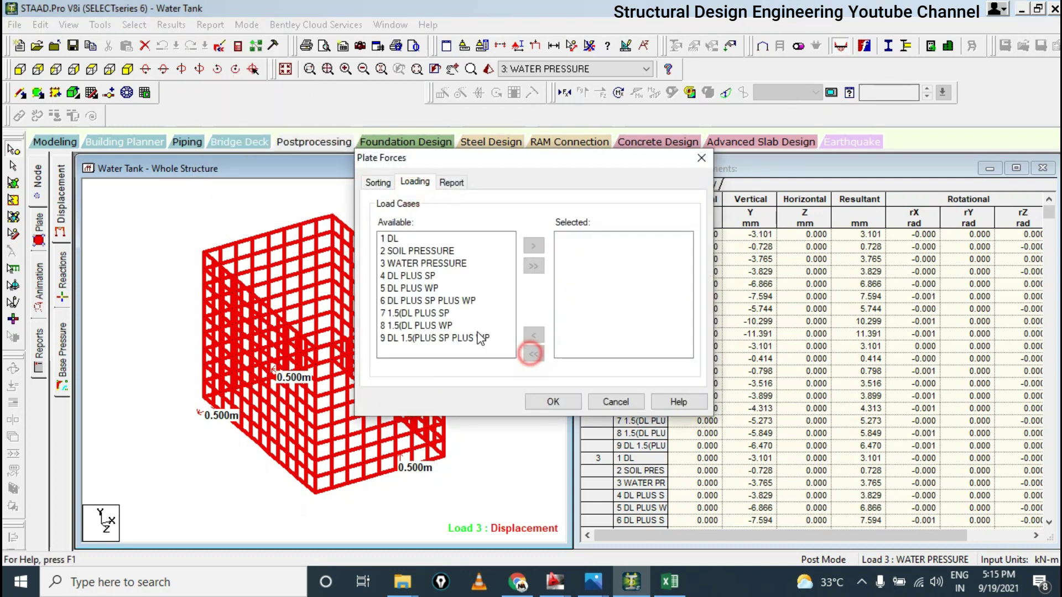
pyautogui.moveTo(481, 338); pyautogui.dragTo(442, 313)
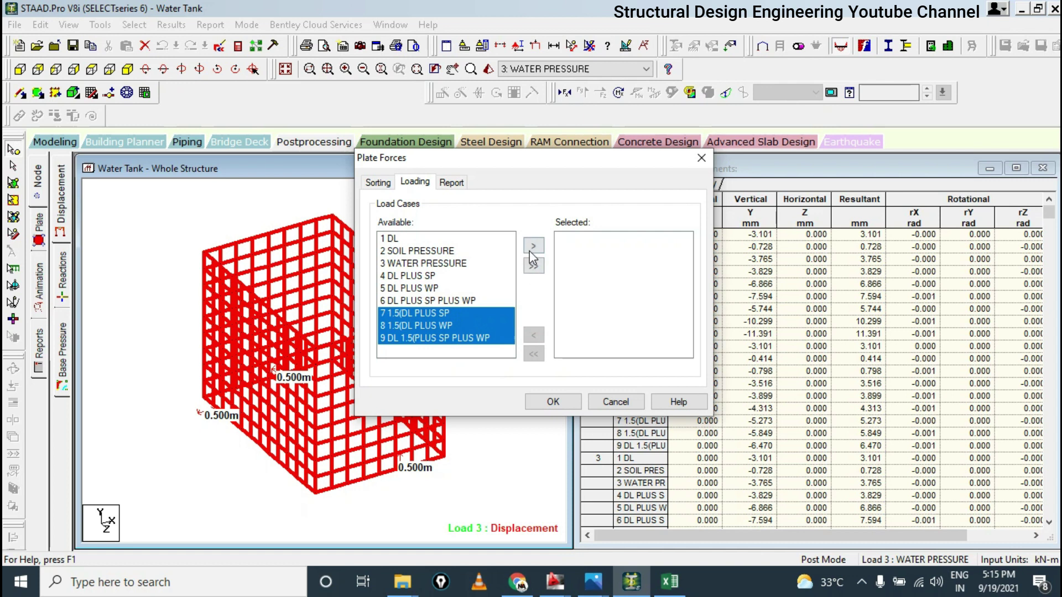
pyautogui.click(532, 246)
pyautogui.click(553, 402)
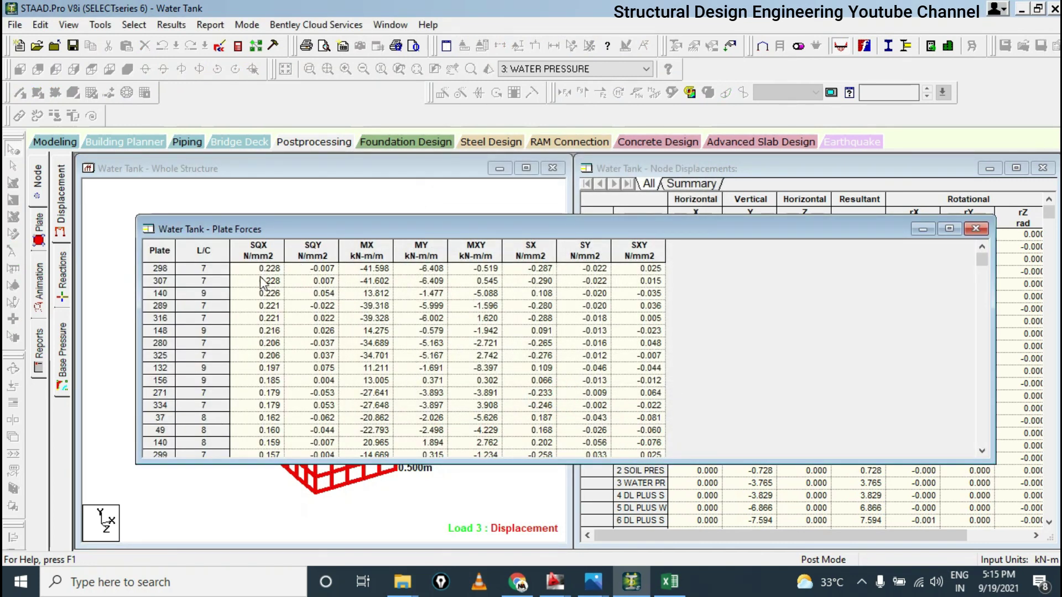
pyautogui.moveTo(983, 264); pyautogui.dragTo(983, 440)
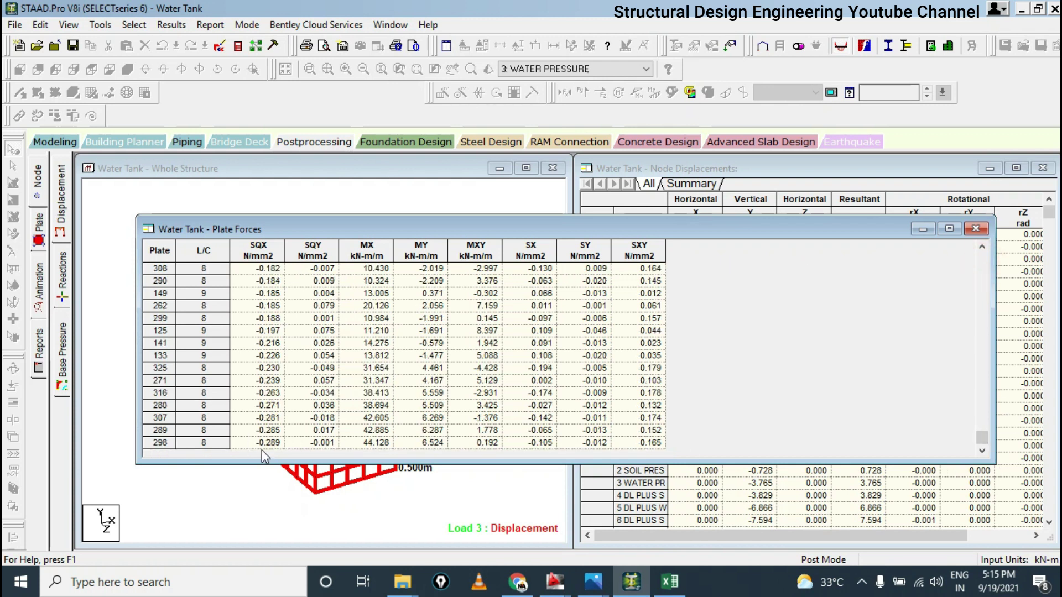
# Switch to Excel, enter 0.22 in B12 and -0.289 in D12 for the wall SQX row, and select B13
pyautogui.click(669, 581)
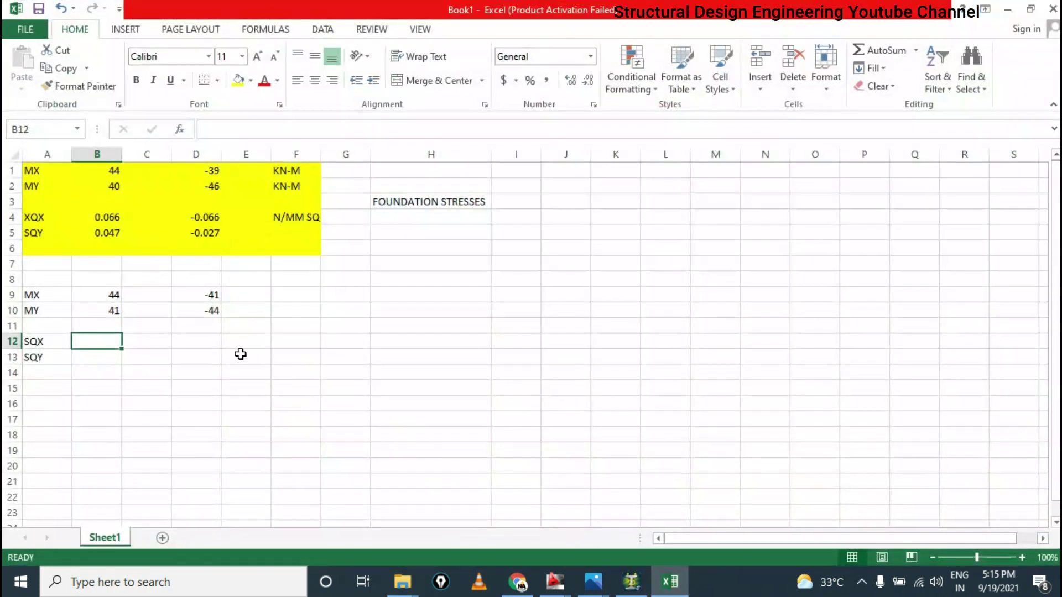
pyautogui.write('.22')
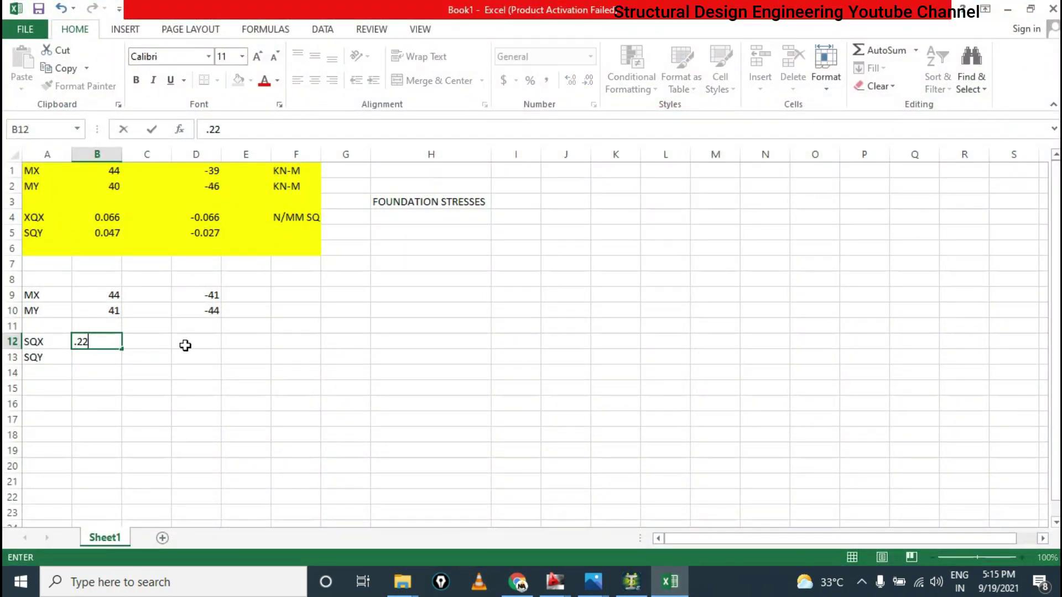
pyautogui.click(185, 345)
pyautogui.write('.2')
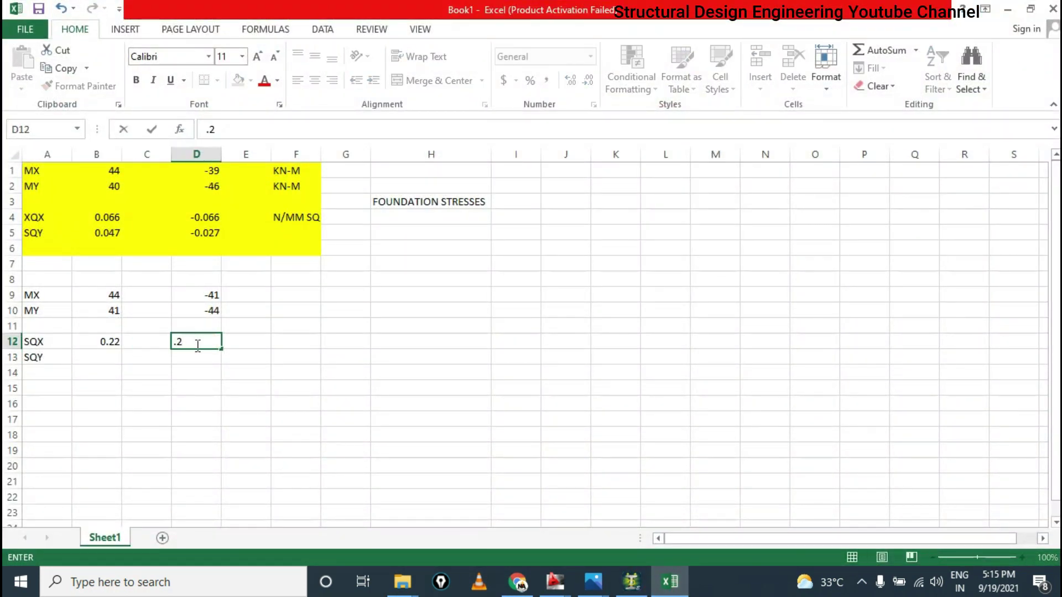
pyautogui.write('89')
pyautogui.write('-')
pyautogui.press('Return')
pyautogui.click(119, 360)
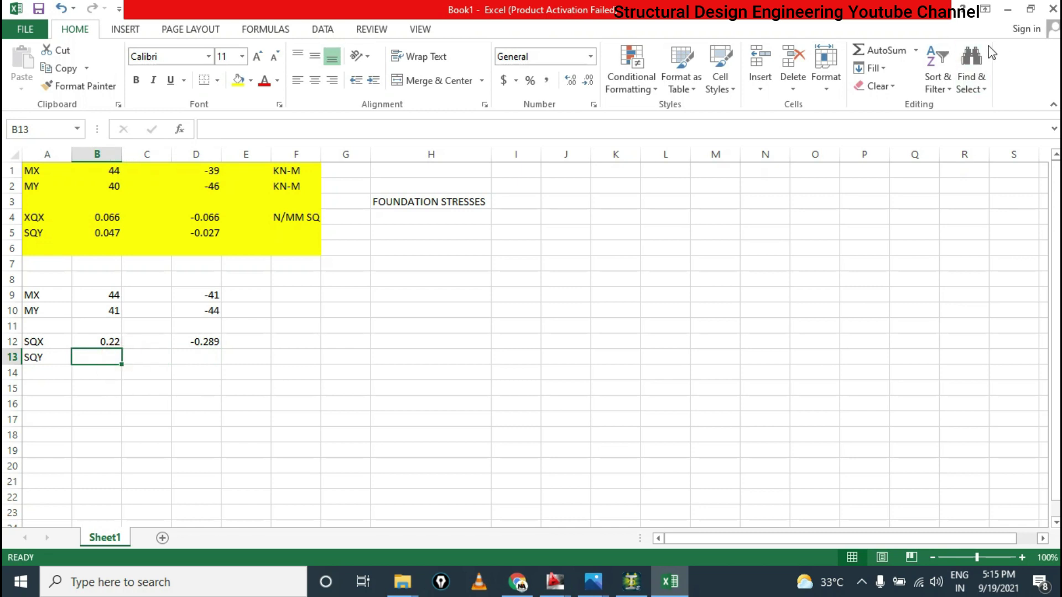
# Return to STAAD.Pro, close the SQX report and set up a Plate Forces report sorted by Shear SQY
pyautogui.click(1007, 9)
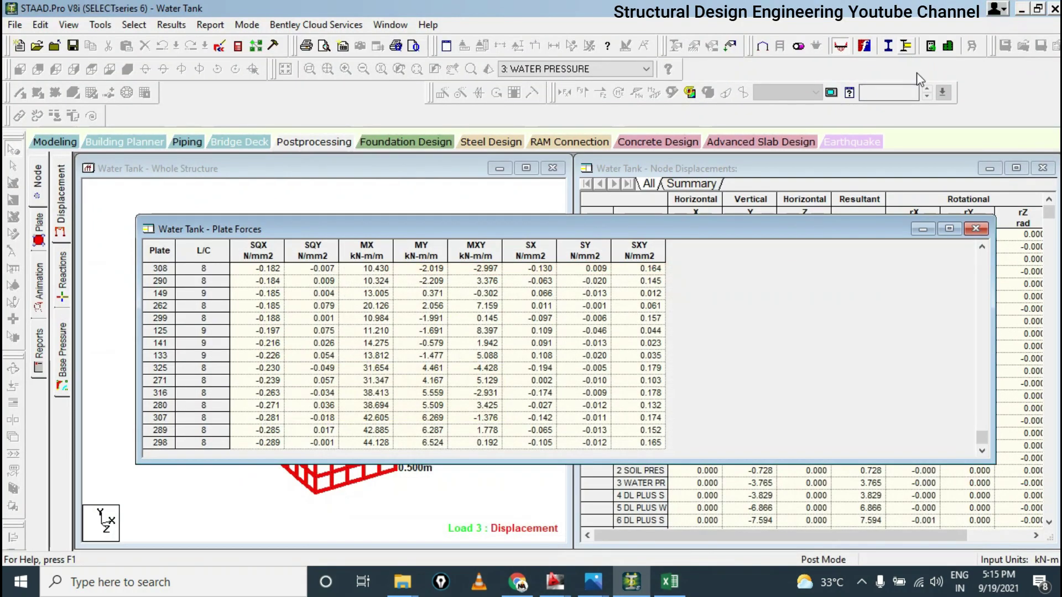
pyautogui.click(976, 229)
pyautogui.click(210, 25)
pyautogui.moveTo(273, 189)
pyautogui.click(403, 186)
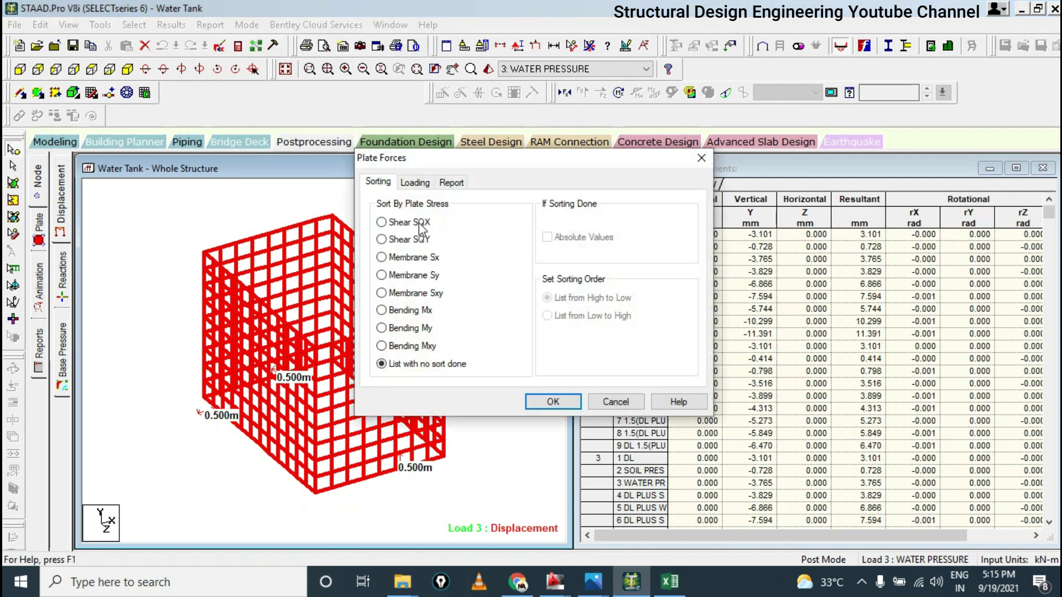
pyautogui.click(423, 239)
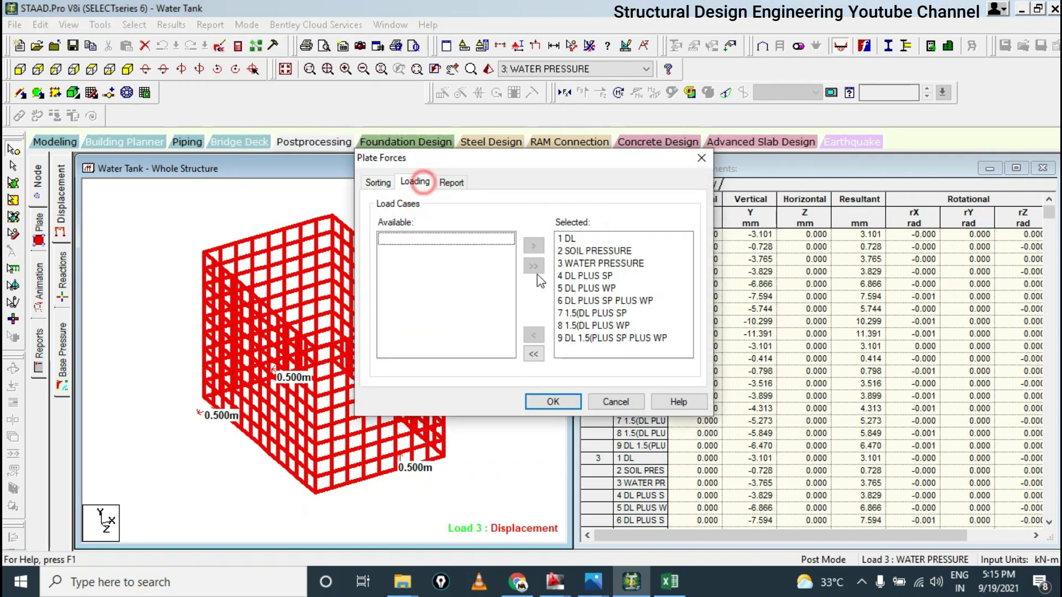
# Limit the SQY report to load cases 7, 8 and 9 and generate it
pyautogui.click(534, 354)
pyautogui.moveTo(437, 313); pyautogui.dragTo(446, 341)
pyautogui.click(533, 246)
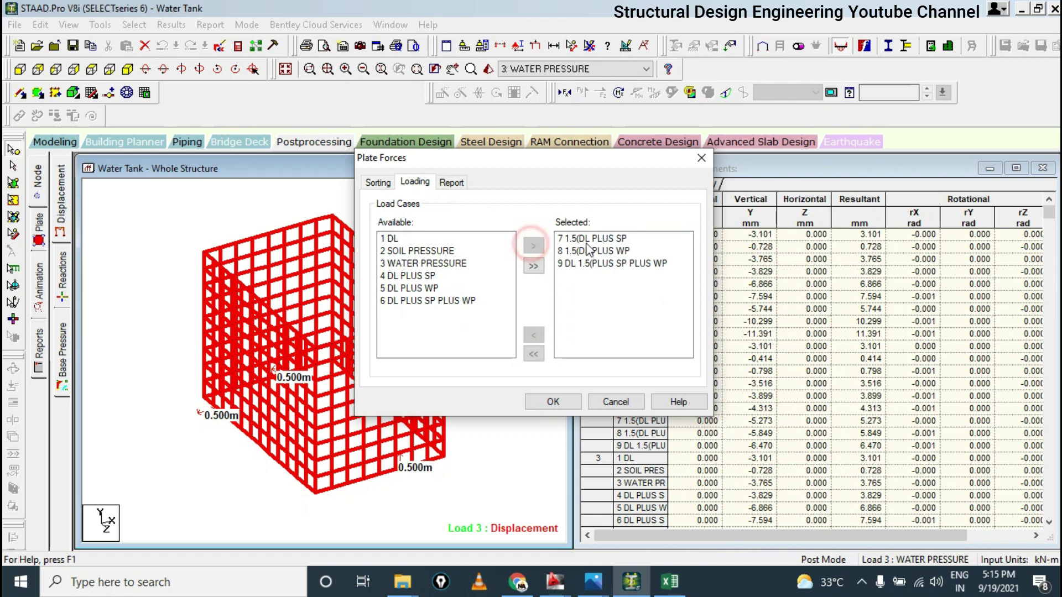
pyautogui.click(570, 400)
# Examine the highest and lowest SQY values in the Plate Forces report, highlighting plates 7 and 112 to check their load cases
pyautogui.click(183, 288)
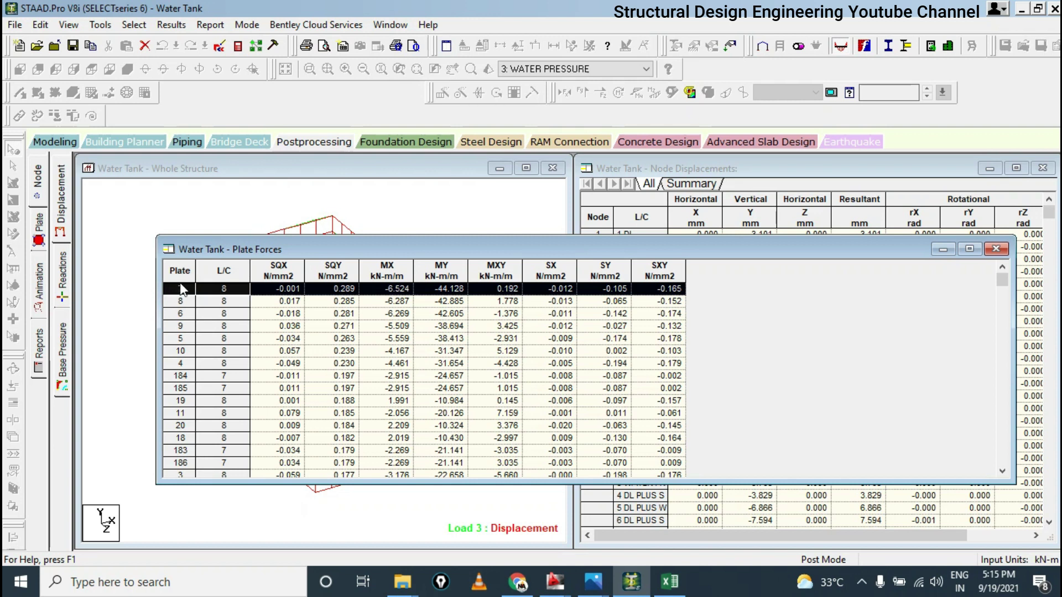
pyautogui.moveTo(220, 247); pyautogui.dragTo(297, 242)
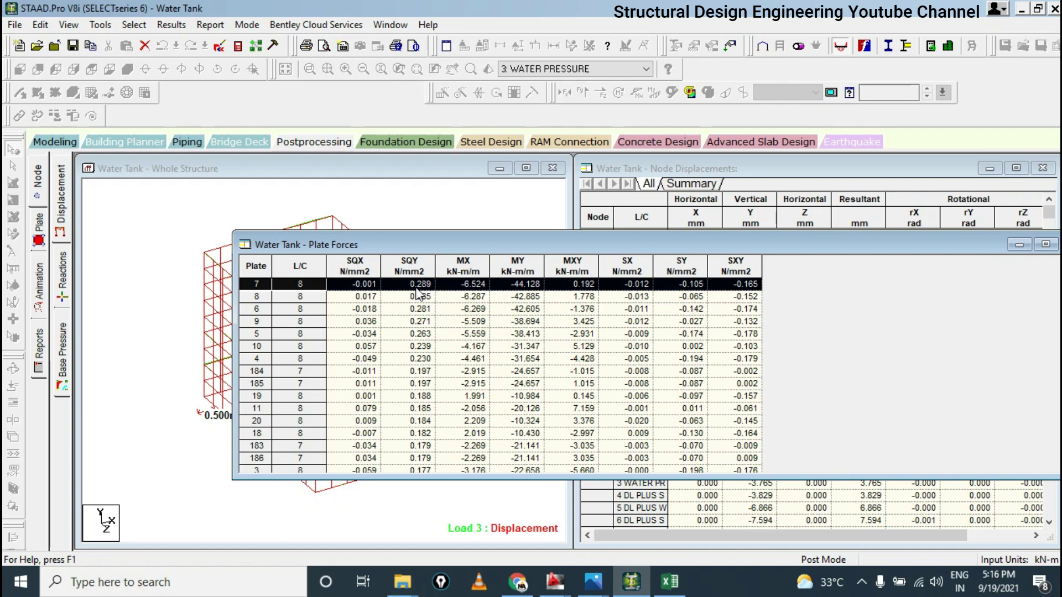
pyautogui.moveTo(974, 246); pyautogui.dragTo(791, 208)
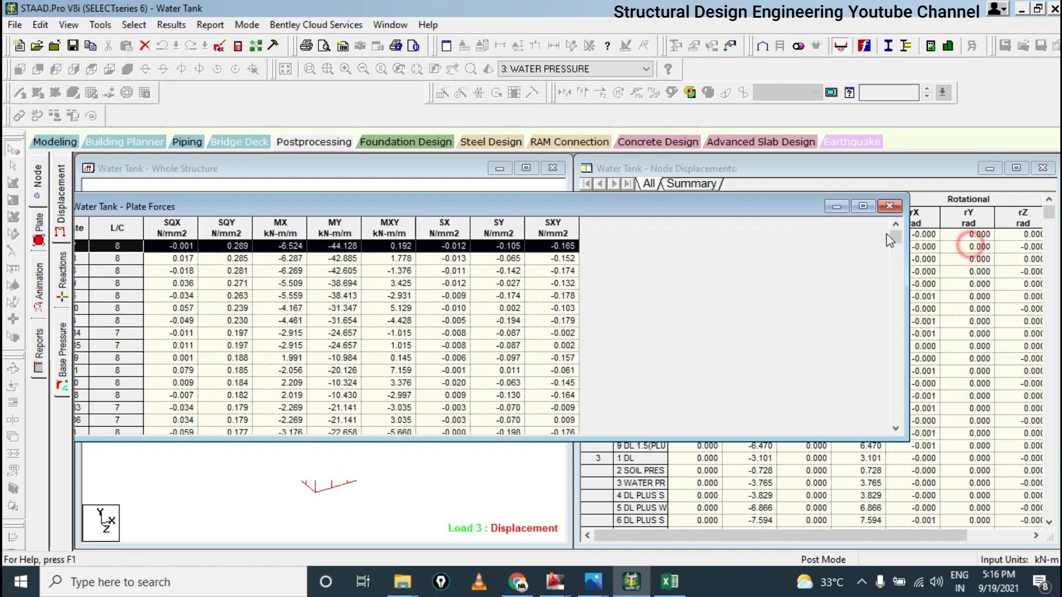
pyautogui.moveTo(901, 241); pyautogui.dragTo(895, 423)
pyautogui.moveTo(577, 207); pyautogui.dragTo(661, 198)
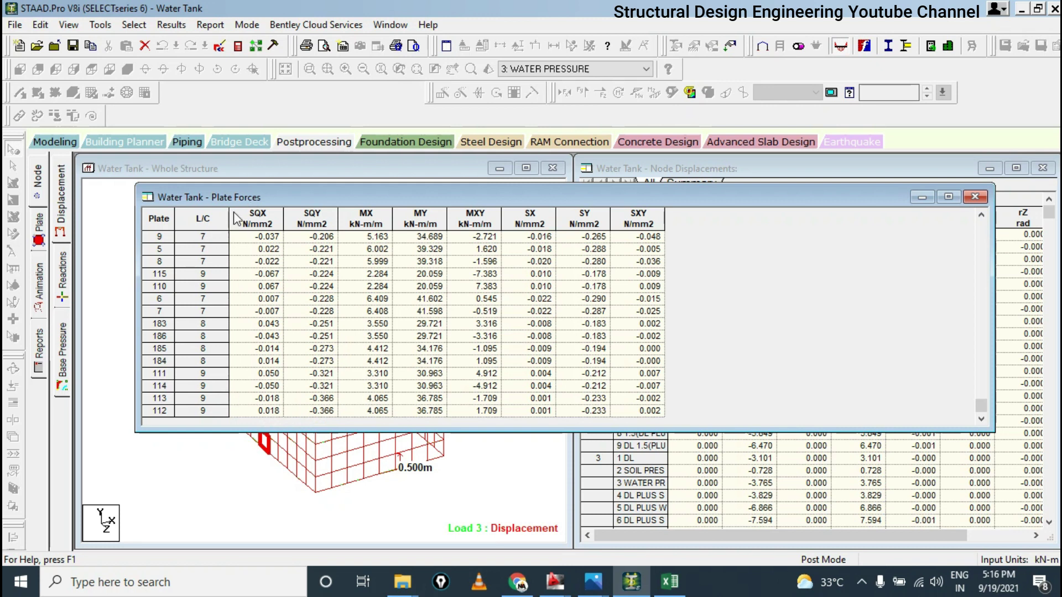
pyautogui.click(611, 69)
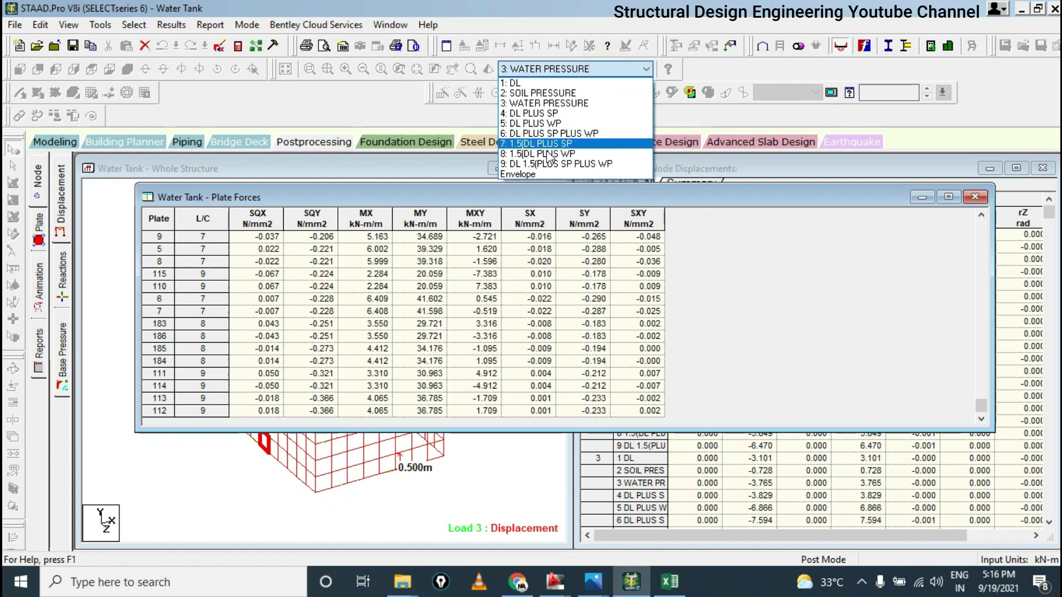
pyautogui.click(158, 411)
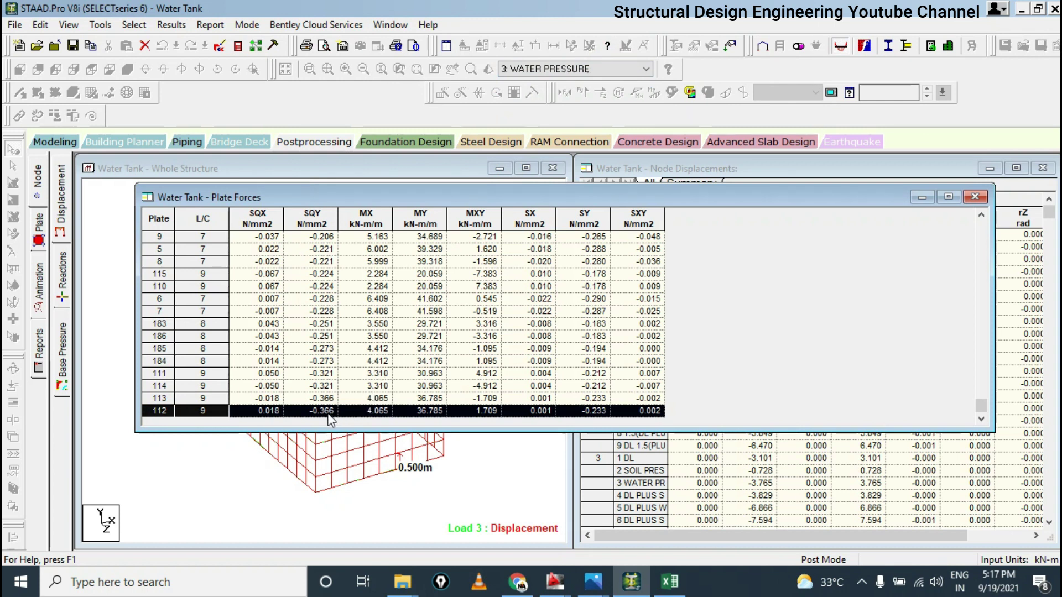
pyautogui.moveTo(981, 407); pyautogui.dragTo(982, 221)
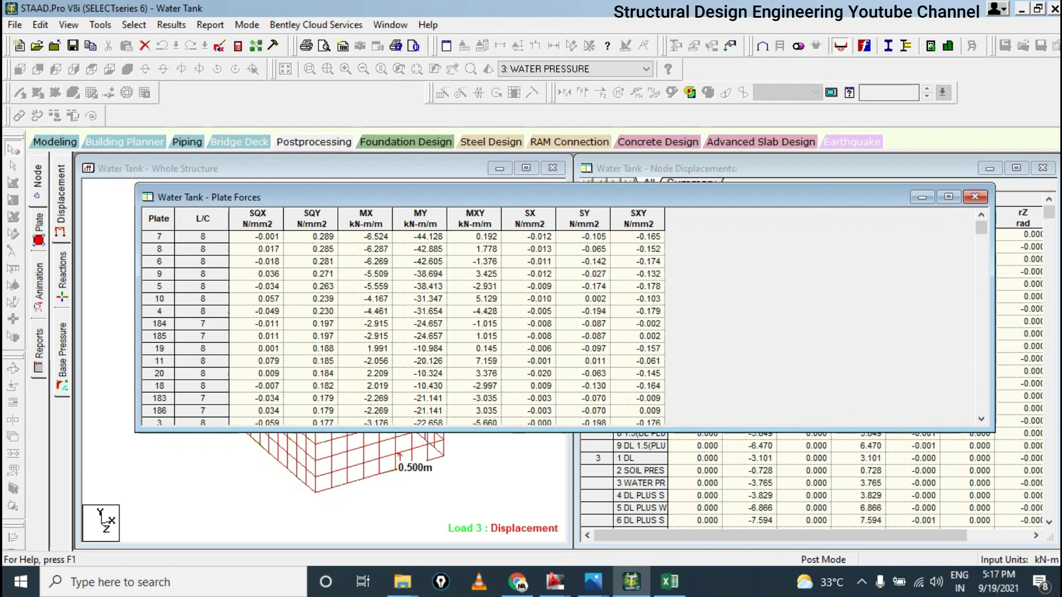
pyautogui.moveTo(982, 228); pyautogui.dragTo(982, 410)
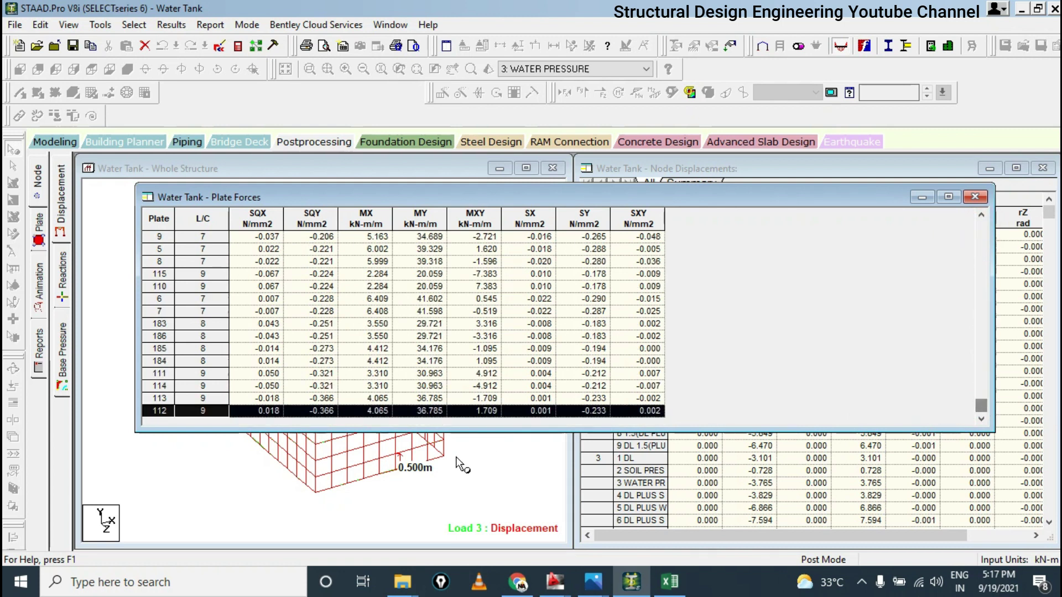
# Switch to Excel and enter 0.28 in B13 as the walls' maximum SQY stress
pyautogui.click(670, 582)
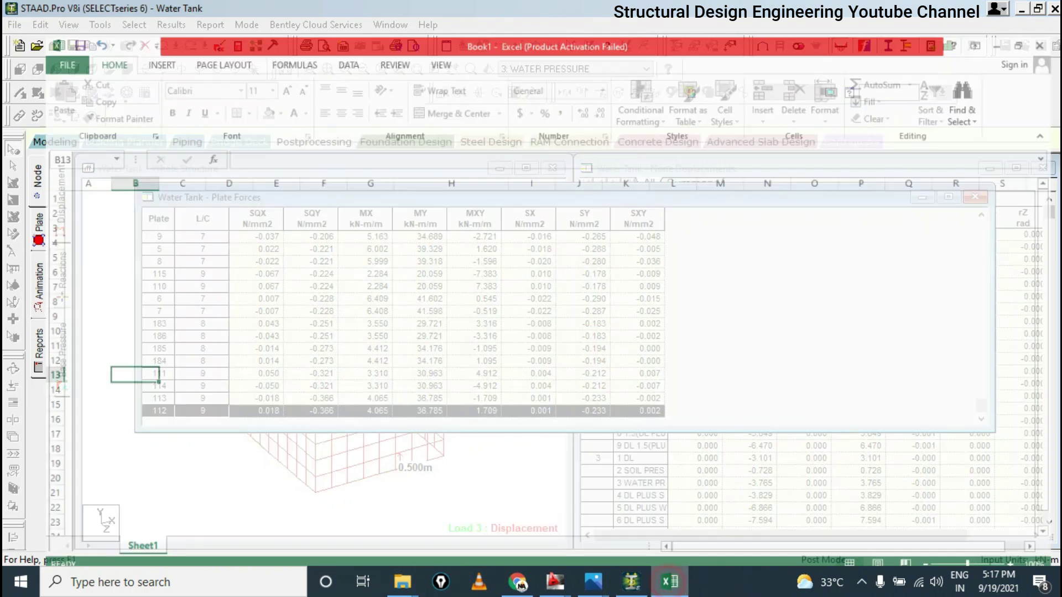
pyautogui.write('0.2')
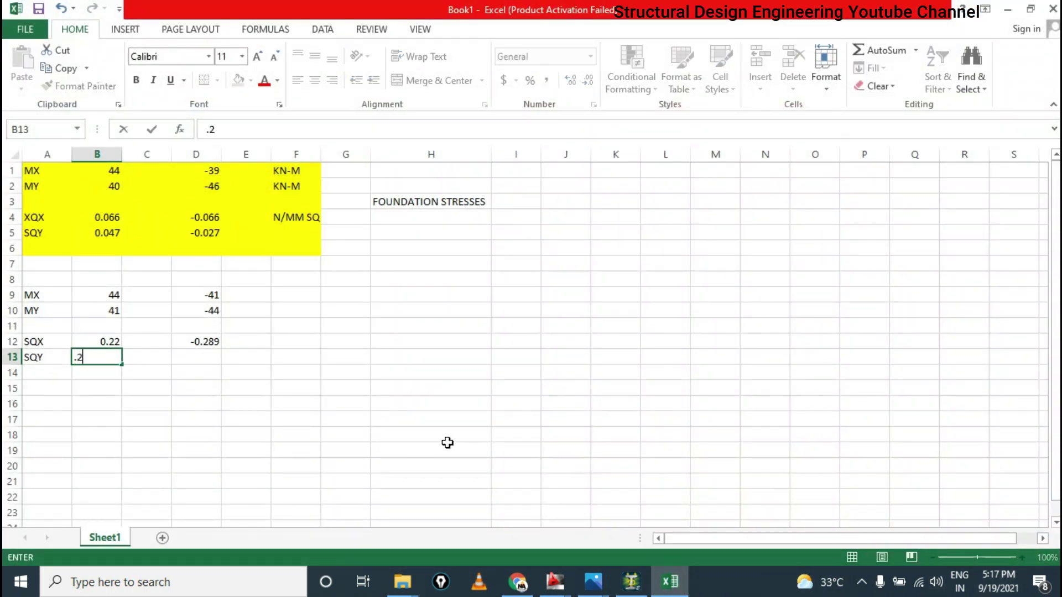
pyautogui.press('Return')
pyautogui.click(68, 360)
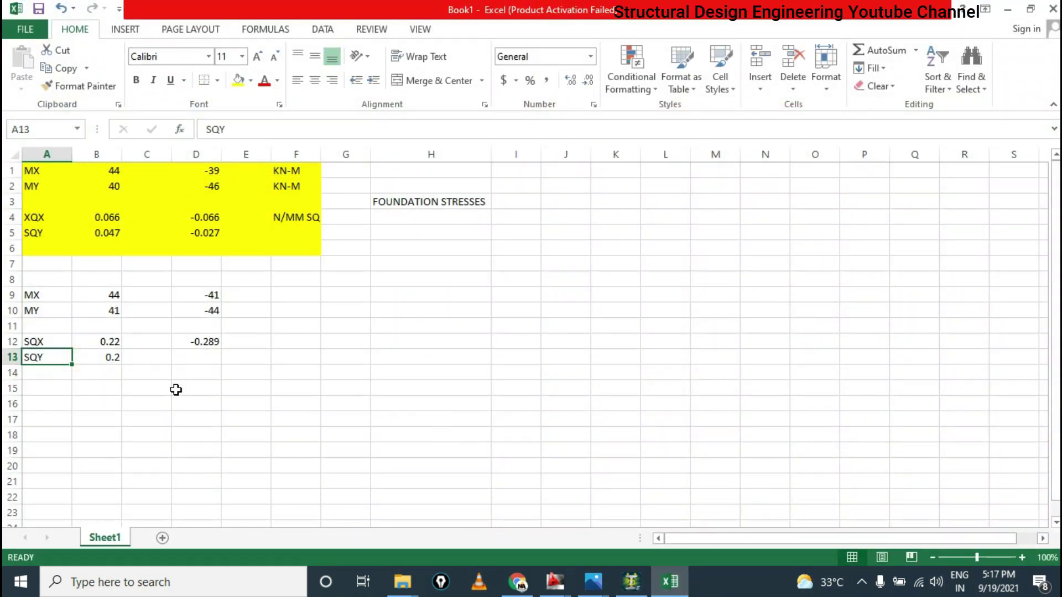
pyautogui.click(114, 356)
pyautogui.write('.28')
pyautogui.press('Return')
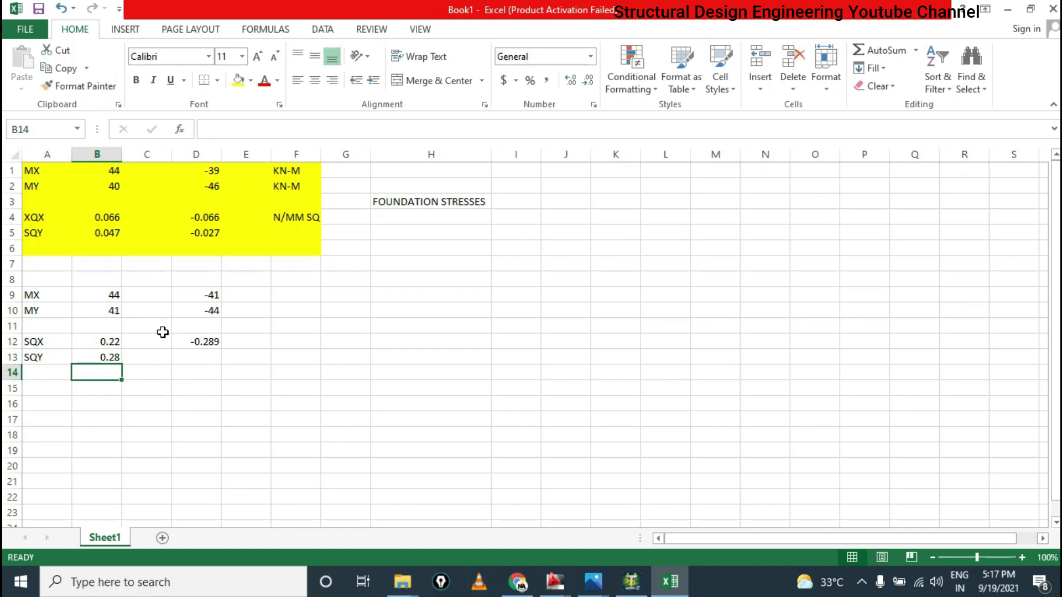
# Enter -0.36 in D13 as the walls' minimum SQY stress
pyautogui.click(193, 357)
pyautogui.write('-.37')
pyautogui.press('BackSpace')
pyautogui.write('6')
pyautogui.press('Return')
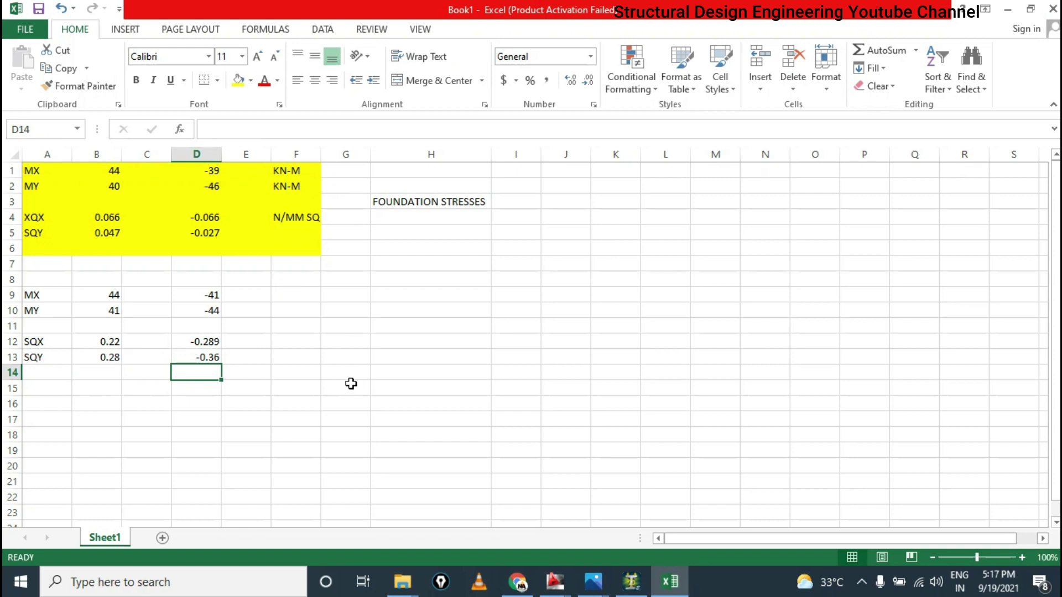
# Copy the N/MM SQ unit from F4 into F5 for the foundation SQY row
pyautogui.click(686, 343)
pyautogui.moveTo(294, 168); pyautogui.dragTo(299, 204)
pyautogui.click(300, 247)
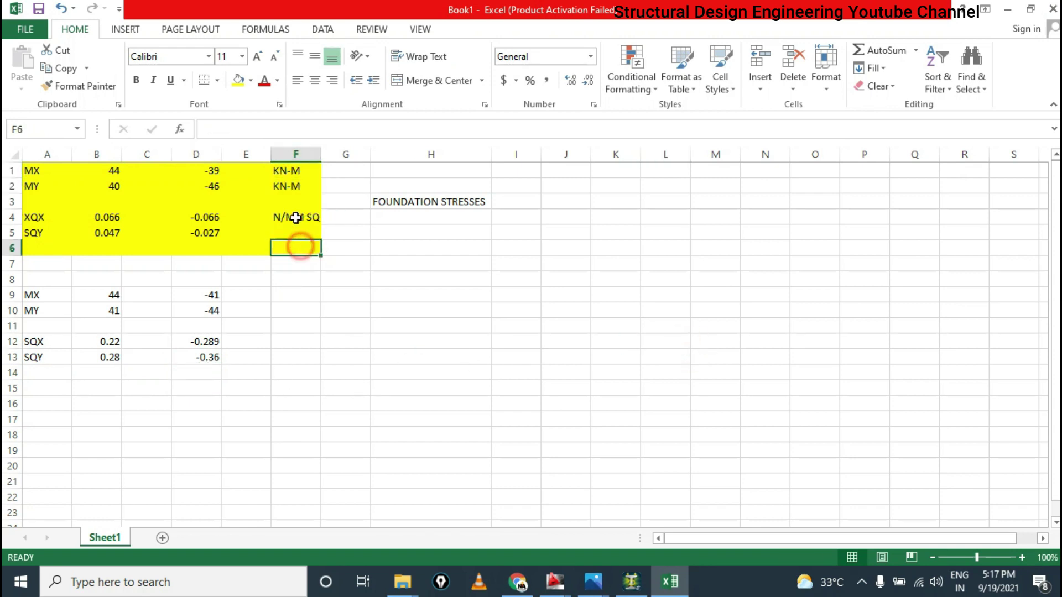
pyautogui.click(296, 211)
pyautogui.hotkey('ctrl', 'c')
pyautogui.click(293, 235)
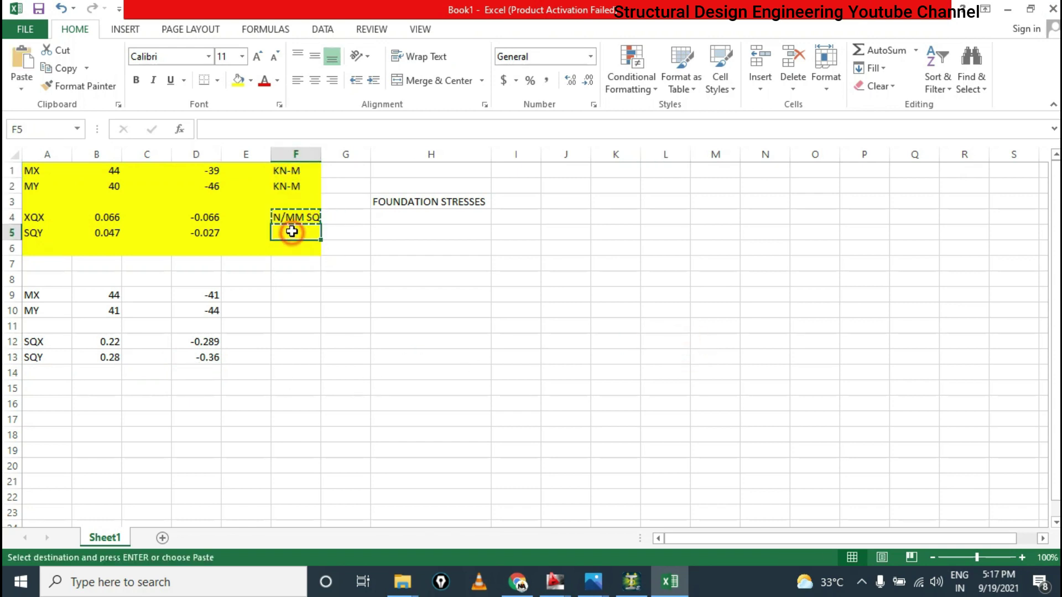
pyautogui.hotkey('ctrl', 'v')
pyautogui.click(434, 323)
pyautogui.press('Escape')
pyautogui.click(338, 369)
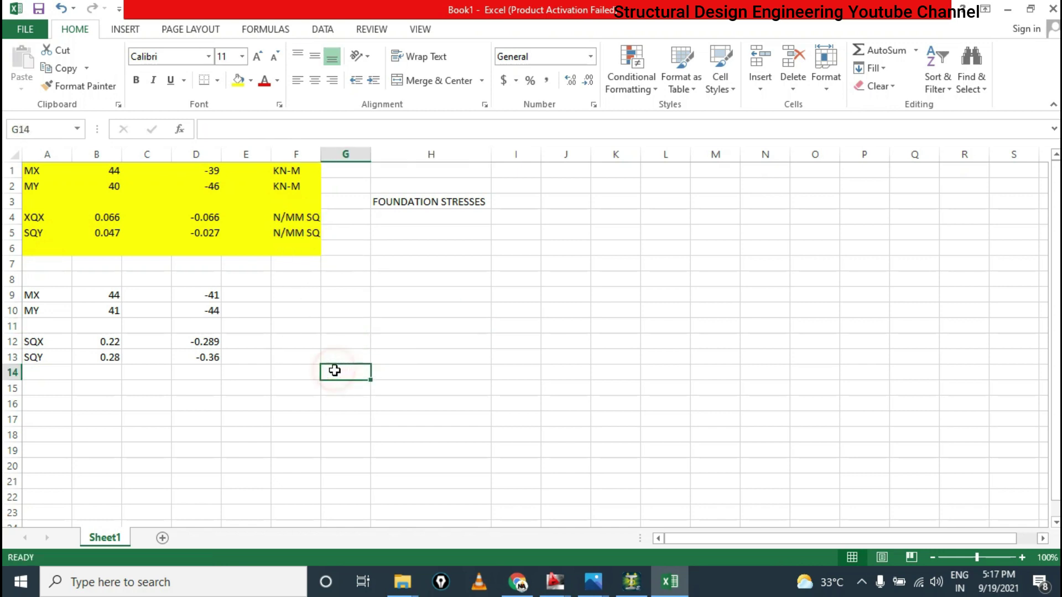
# Label the lower block of results by entering WALLS STRESSES in H11
pyautogui.click(411, 324)
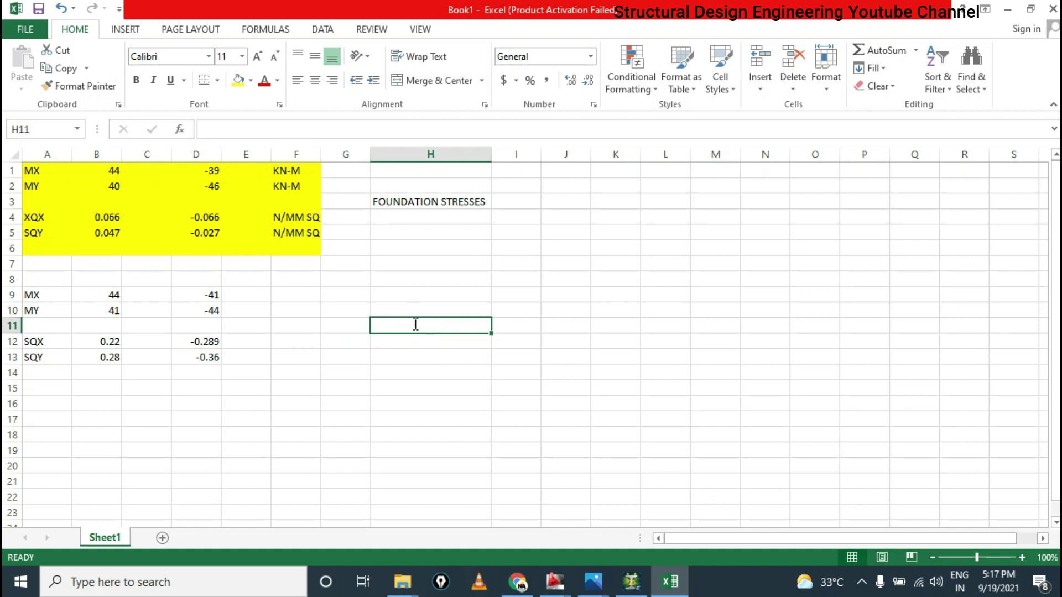
pyautogui.write('WALLS STRESSES')
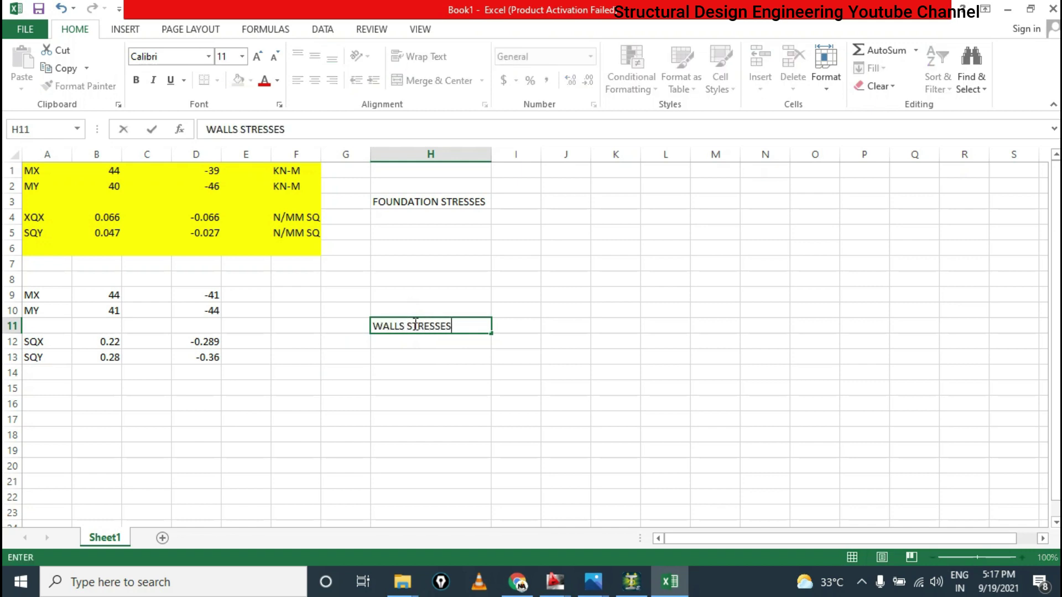
pyautogui.press('Return')
pyautogui.click(481, 356)
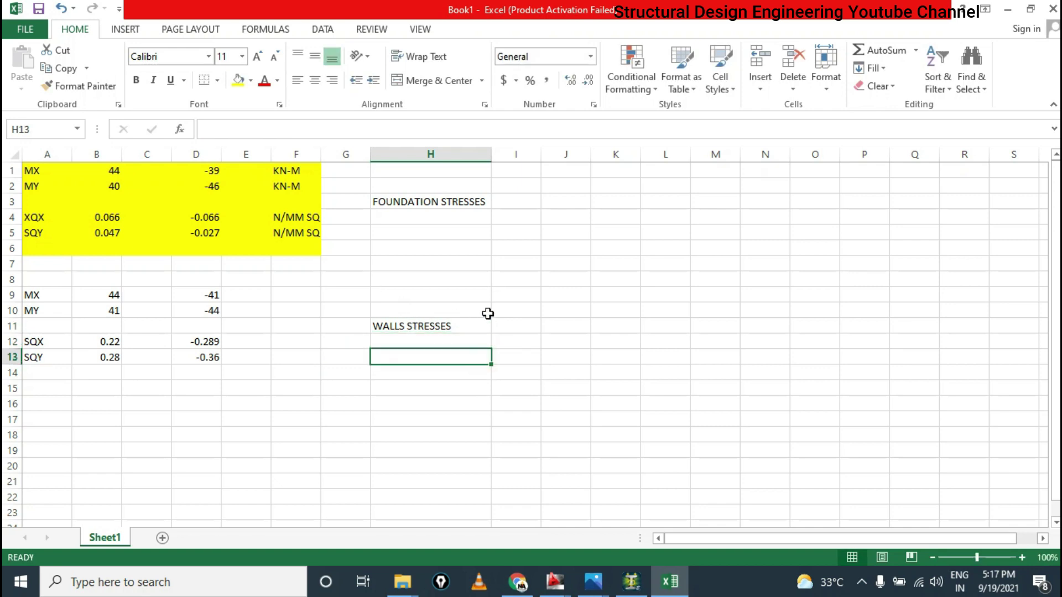
pyautogui.click(501, 298)
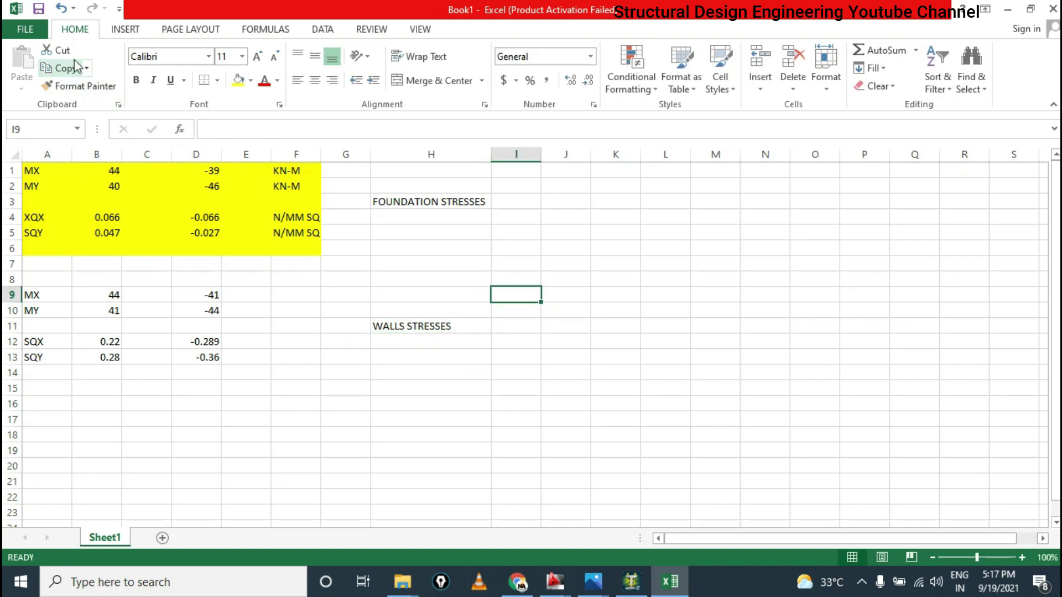
pyautogui.click(39, 9)
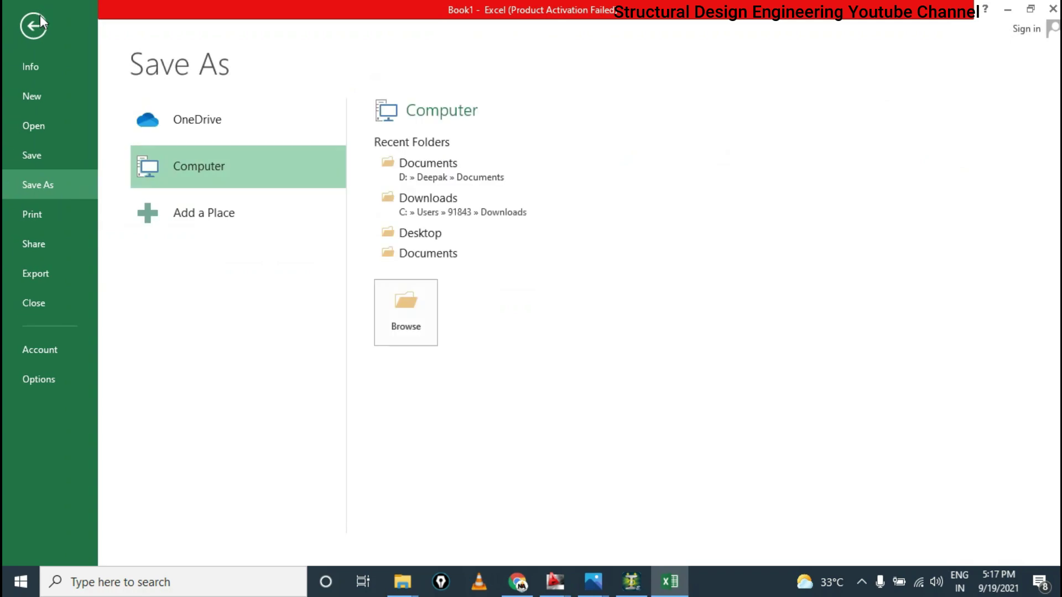
pyautogui.click(40, 17)
pyautogui.click(658, 233)
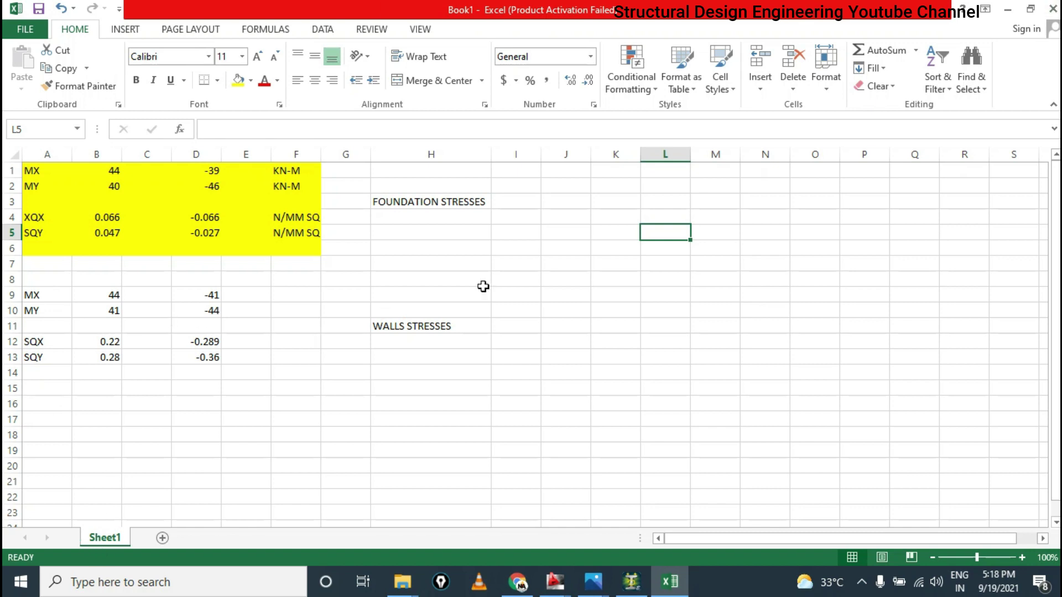
# Examine the foundation MX and MY values in B1:D2 to find the governing moment
pyautogui.click(572, 247)
pyautogui.moveTo(114, 170); pyautogui.dragTo(114, 249)
pyautogui.moveTo(99, 162); pyautogui.dragTo(214, 198)
pyautogui.click(139, 188)
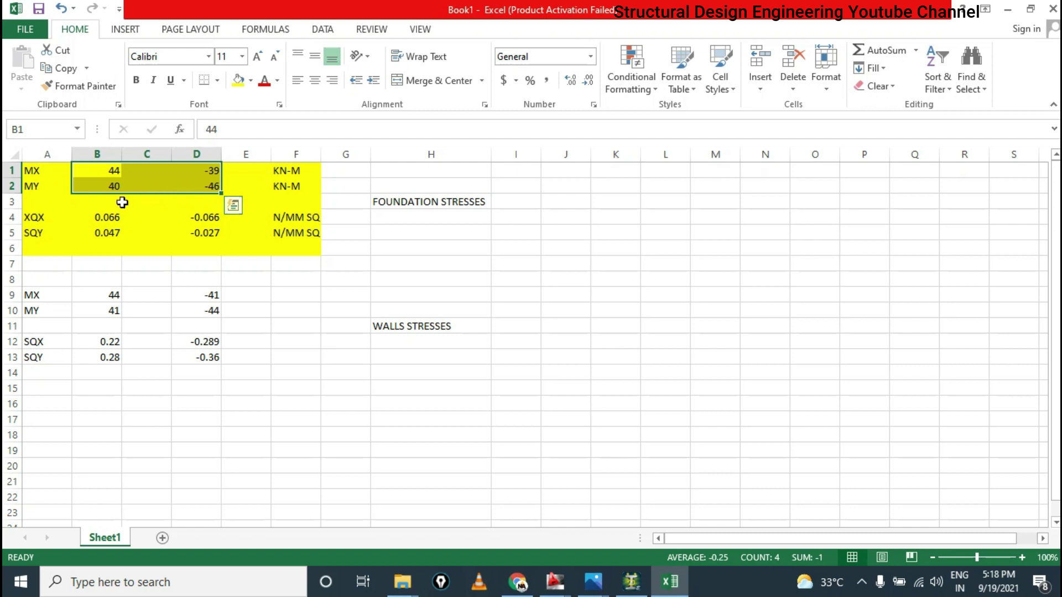
pyautogui.click(111, 170)
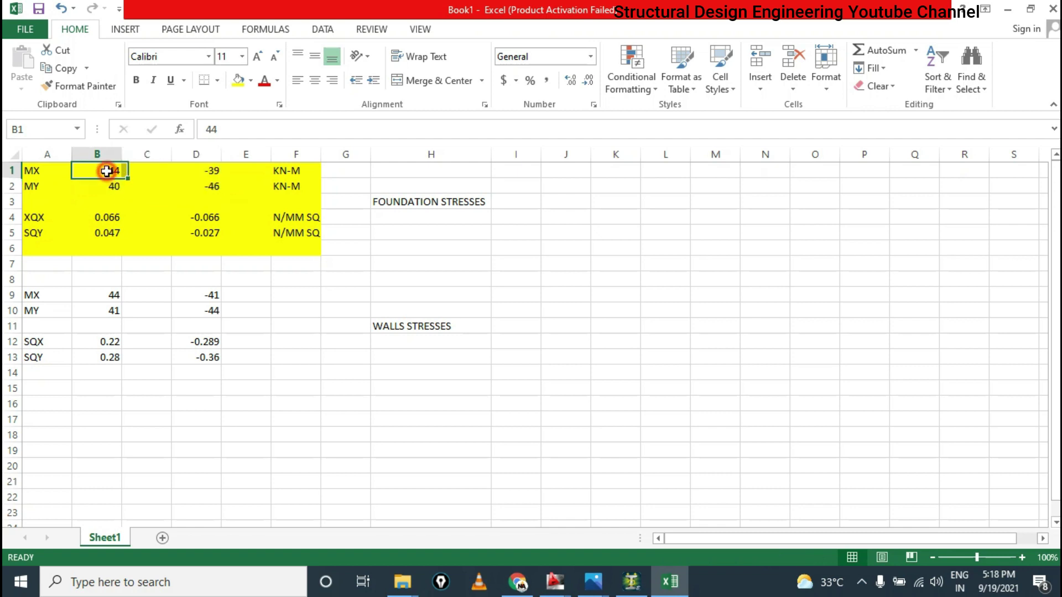
pyautogui.click(210, 187)
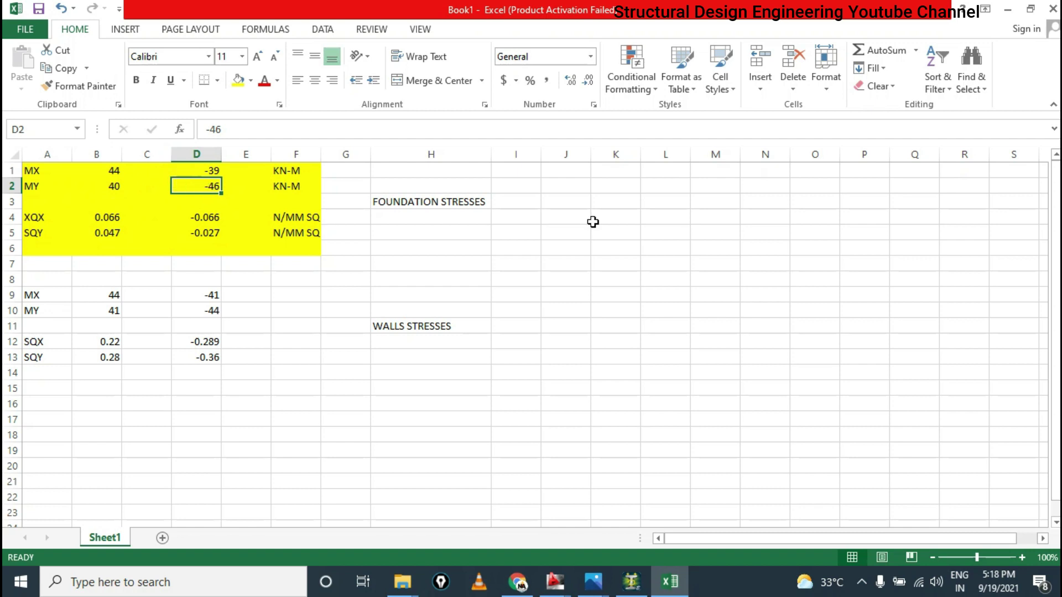
# Start a formula in J3 for the foundation stresses with the bracketed numerator (45*10^6)
pyautogui.click(566, 209)
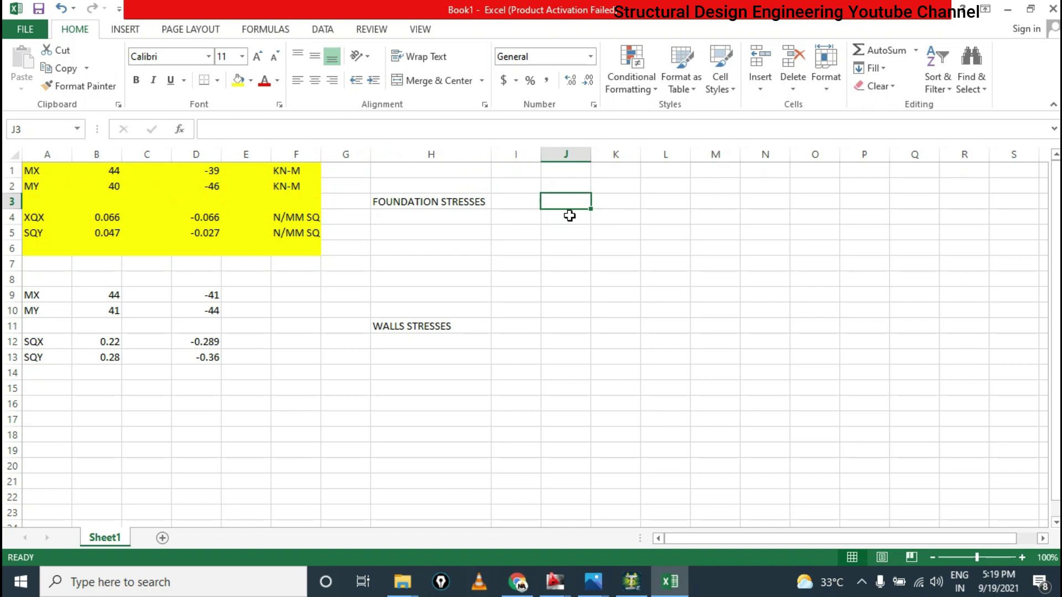
pyautogui.write('=')
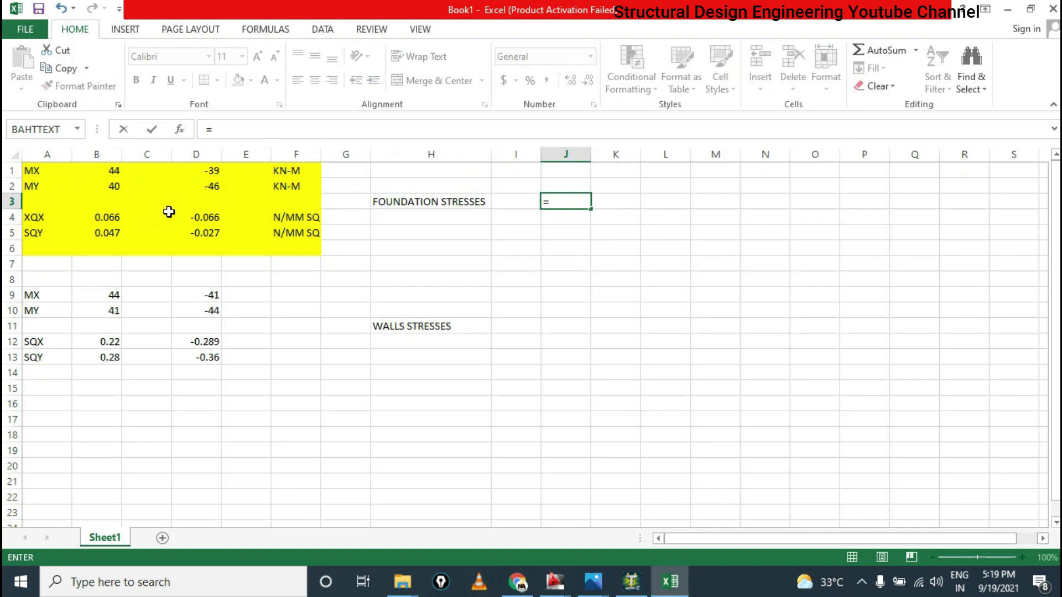
pyautogui.click(577, 202)
pyautogui.write('45')
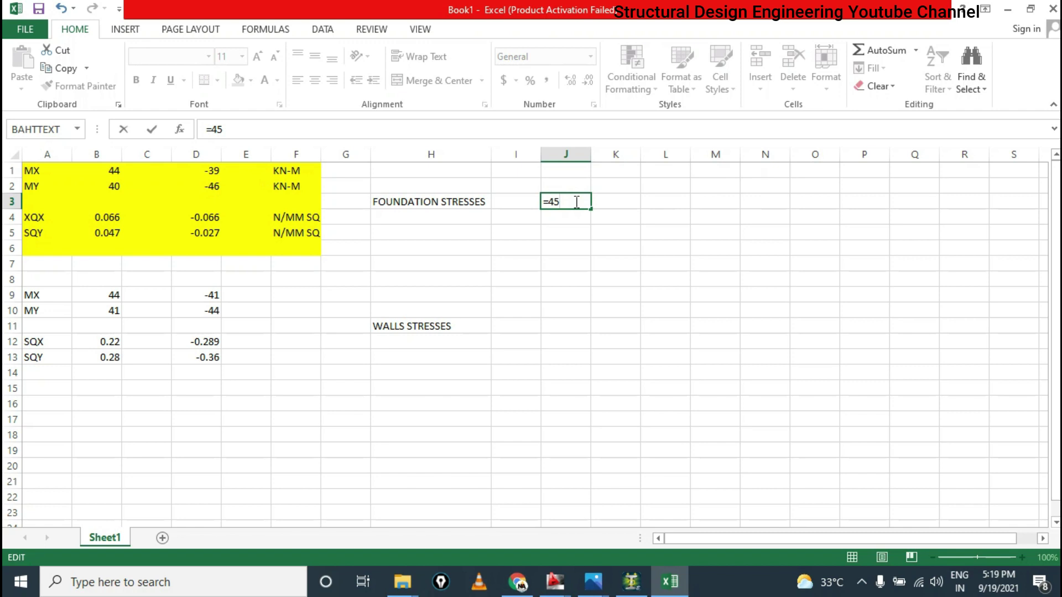
pyautogui.write('*')
pyautogui.write('10^6')
pyautogui.write(')')
pyautogui.click(548, 204)
pyautogui.write('(')
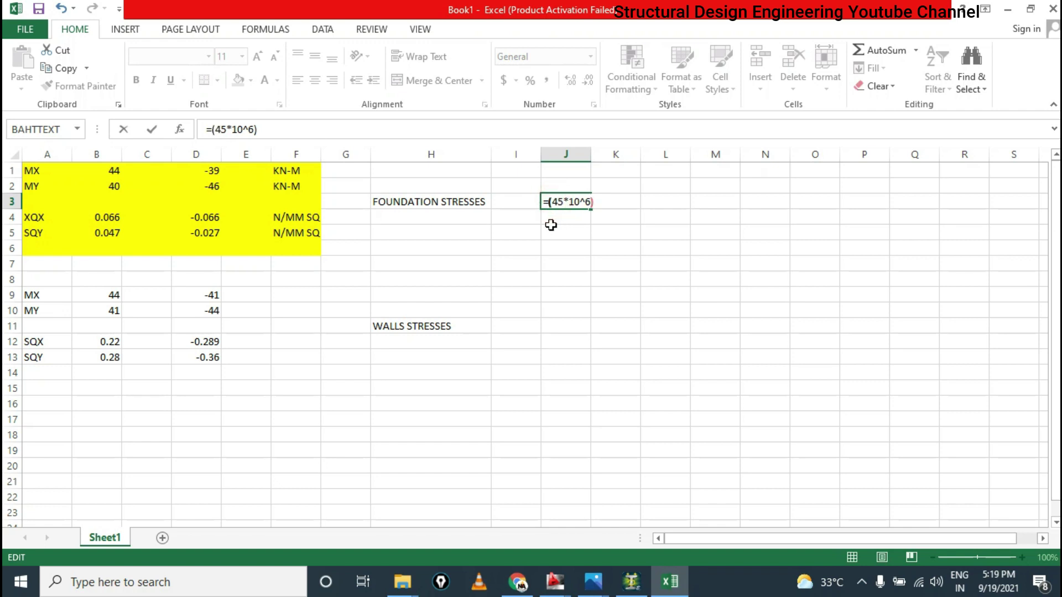
# Complete the J3 formula by dividing the numerator by (1000*735*735)
pyautogui.click(599, 199)
pyautogui.write('/((')
pyautogui.write('1000*')
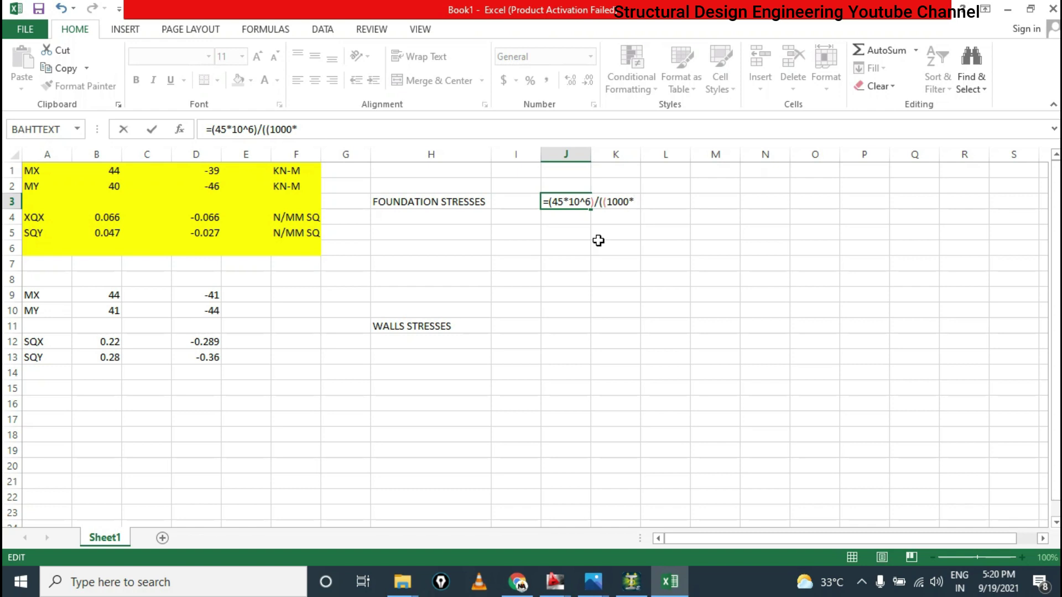
pyautogui.write('735')
pyautogui.write('8735')
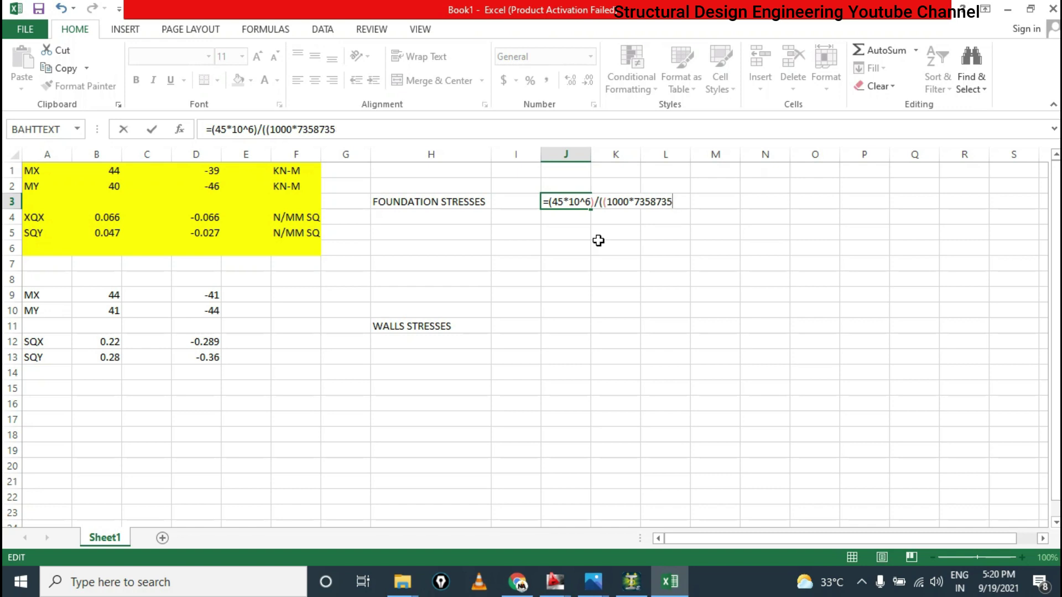
pyautogui.write(')')
pyautogui.click(608, 202)
pyautogui.press('BackSpace')
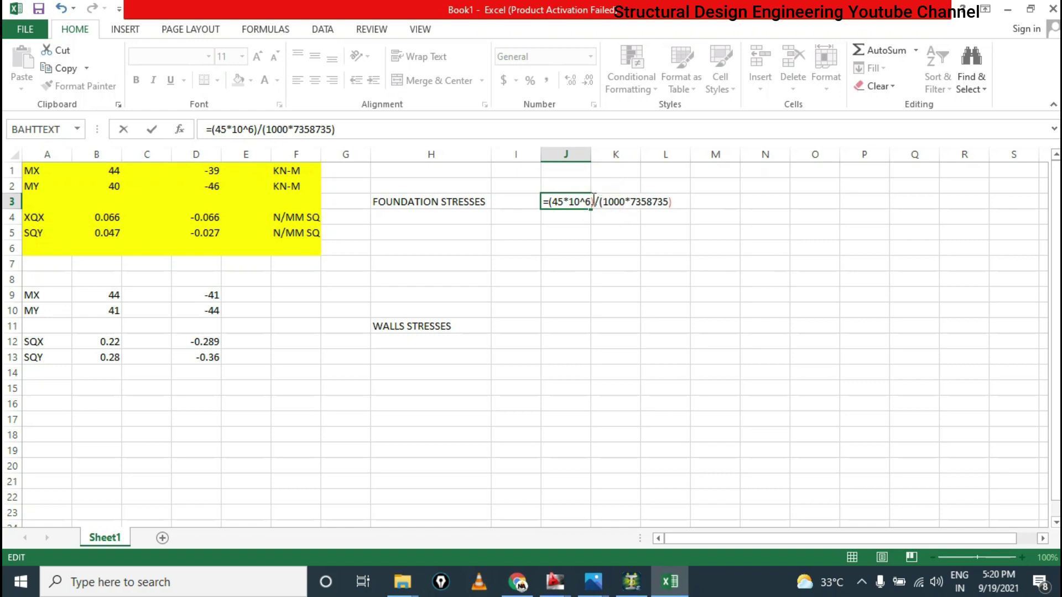
pyautogui.click(650, 202)
pyautogui.write('*')
pyautogui.press('Return')
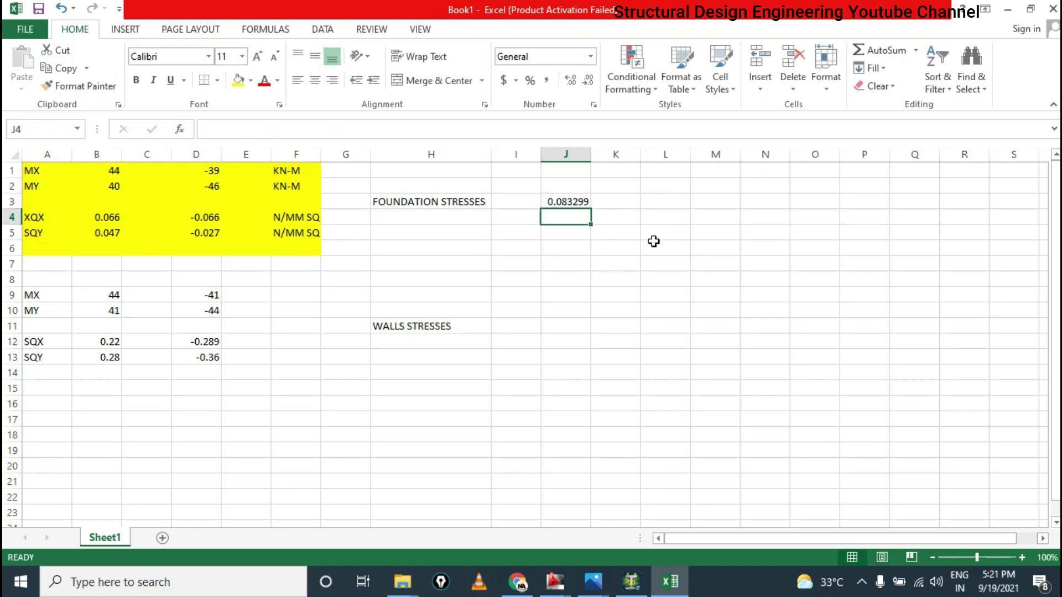
# Label the foundation result by entering k in I3, and select J3 to check its formula
pyautogui.click(569, 203)
pyautogui.doubleClick(517, 201)
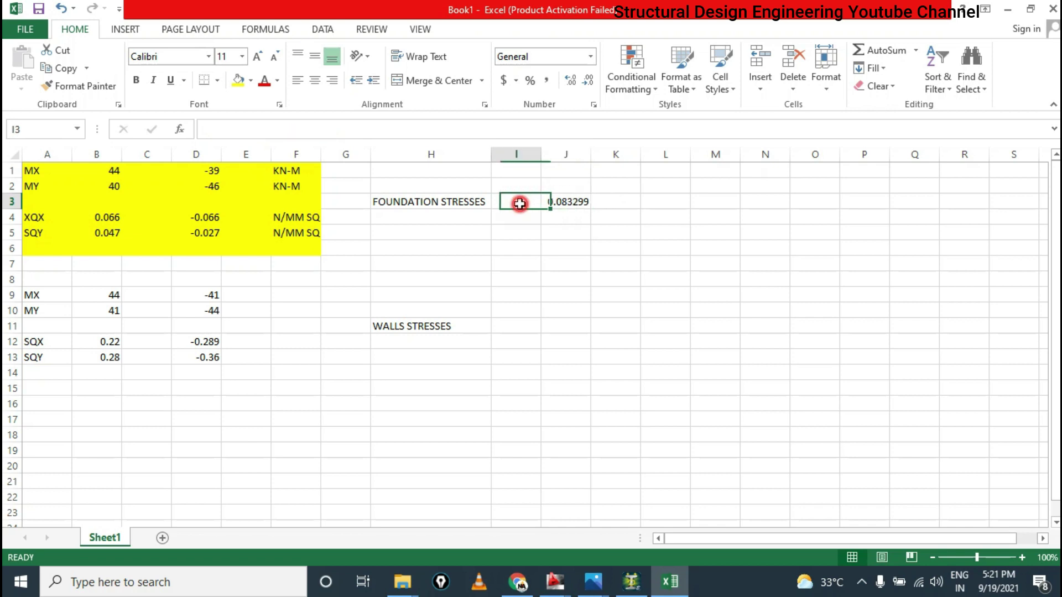
pyautogui.write('k')
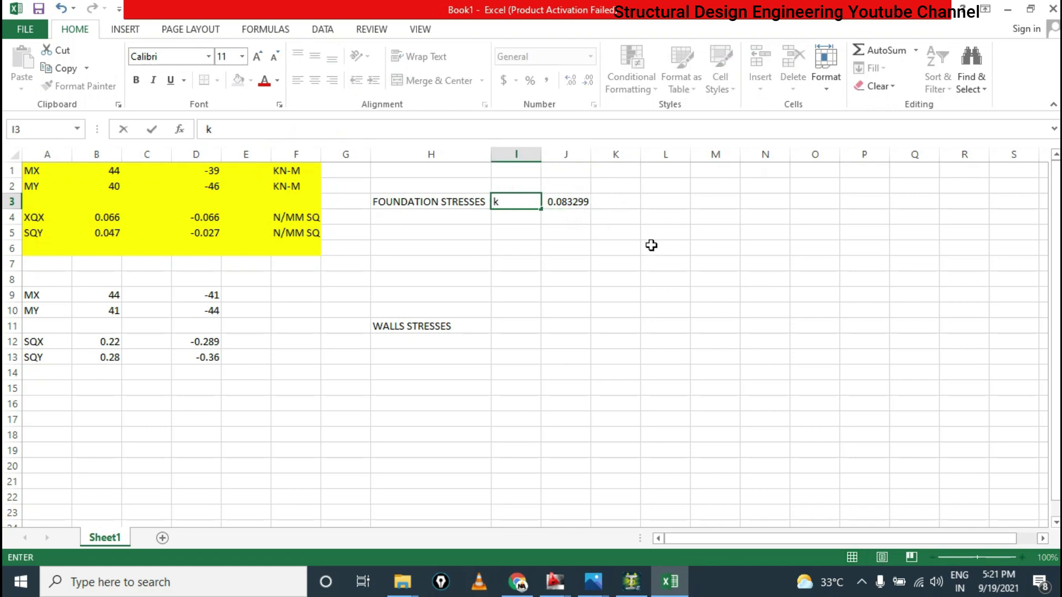
pyautogui.press('Return')
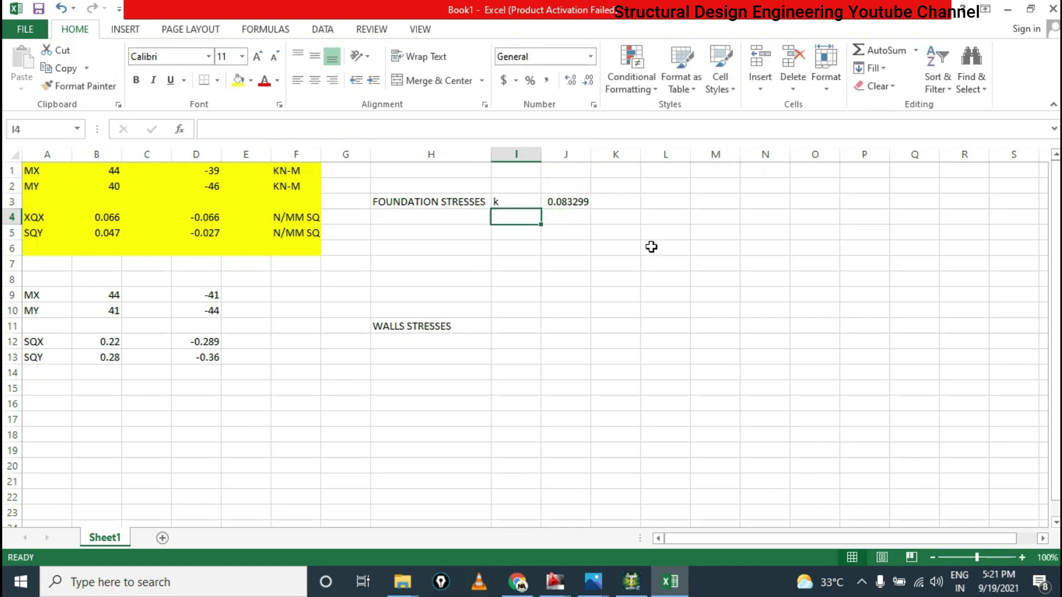
pyautogui.click(569, 201)
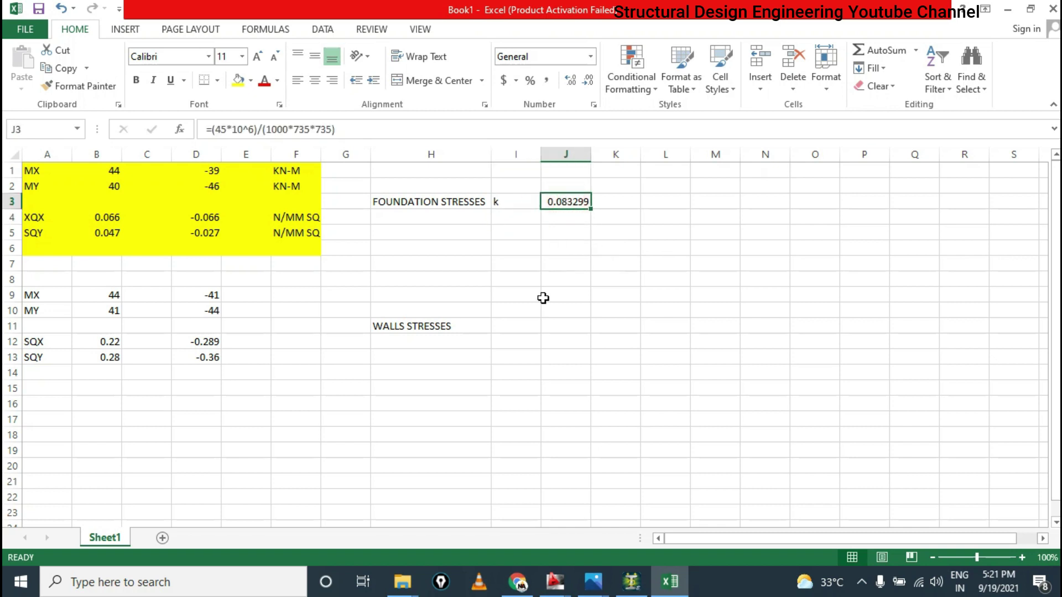
# Start a formula in J11 for the walls' stresses with the bracketed numerator (44*10^6)
pyautogui.click(567, 325)
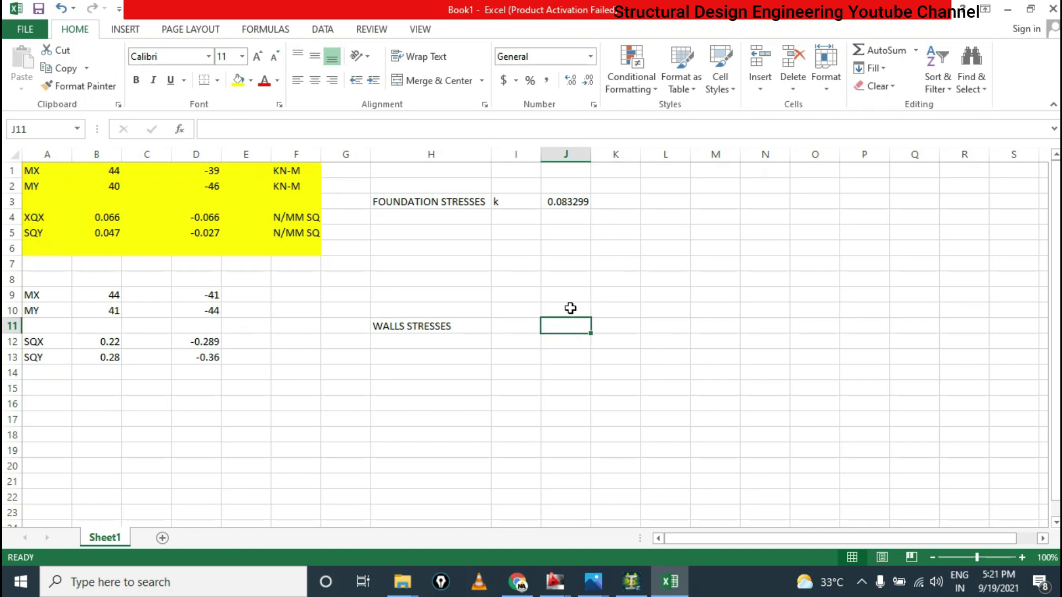
pyautogui.write('=')
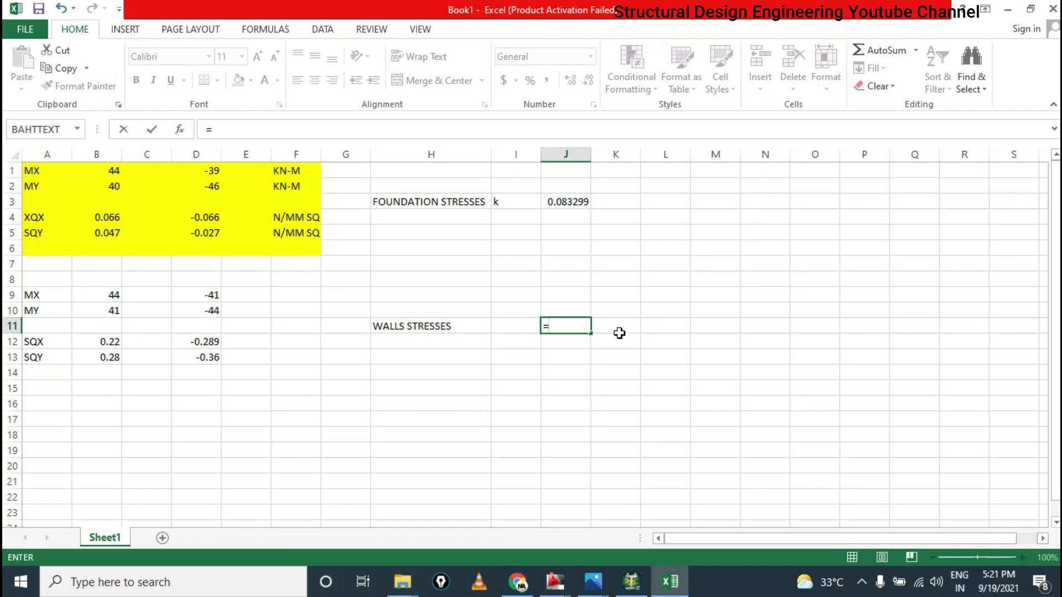
pyautogui.write('44*10')
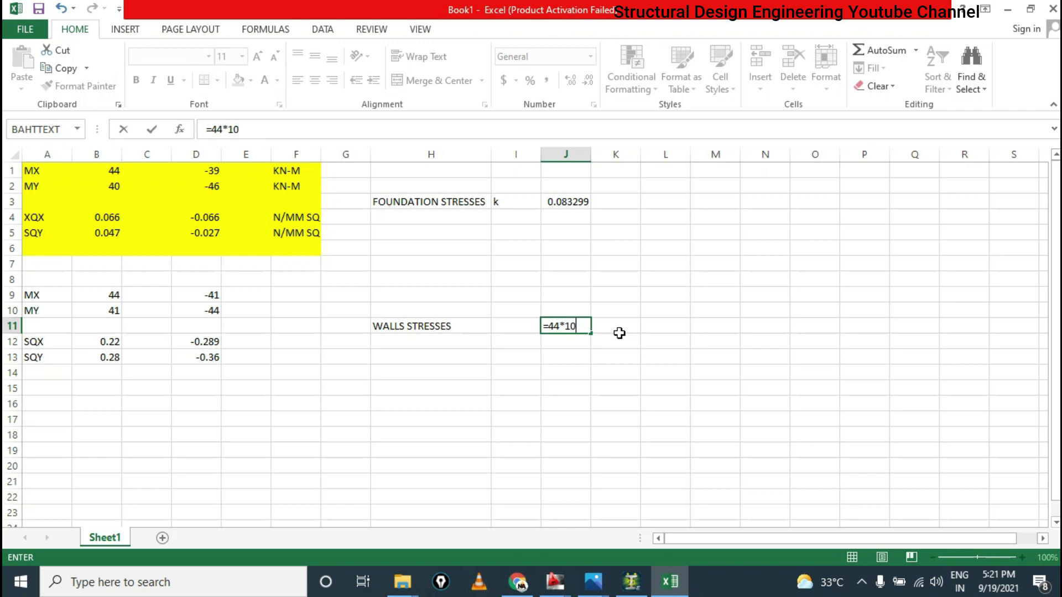
pyautogui.write('^6)')
pyautogui.click(548, 328)
pyautogui.press('BackSpace')
pyautogui.write('=(')
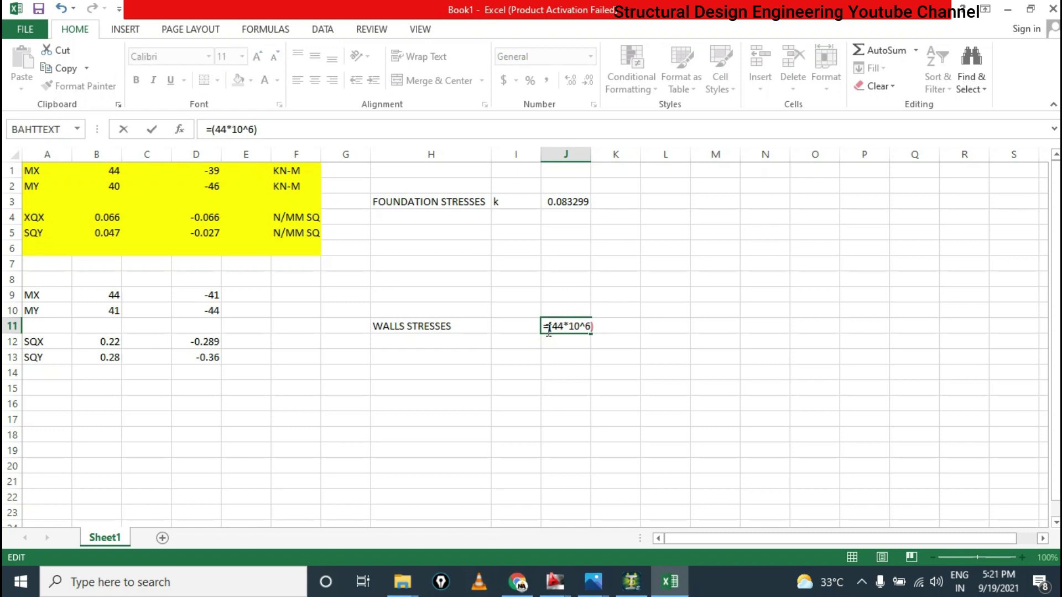
# Complete the walls' formula in J11 by dividing the numerator by (1000*254*254)
pyautogui.click(606, 324)
pyautogui.write('/1000')
pyautogui.click(601, 326)
pyautogui.write('(')
pyautogui.click(629, 326)
pyautogui.write('*')
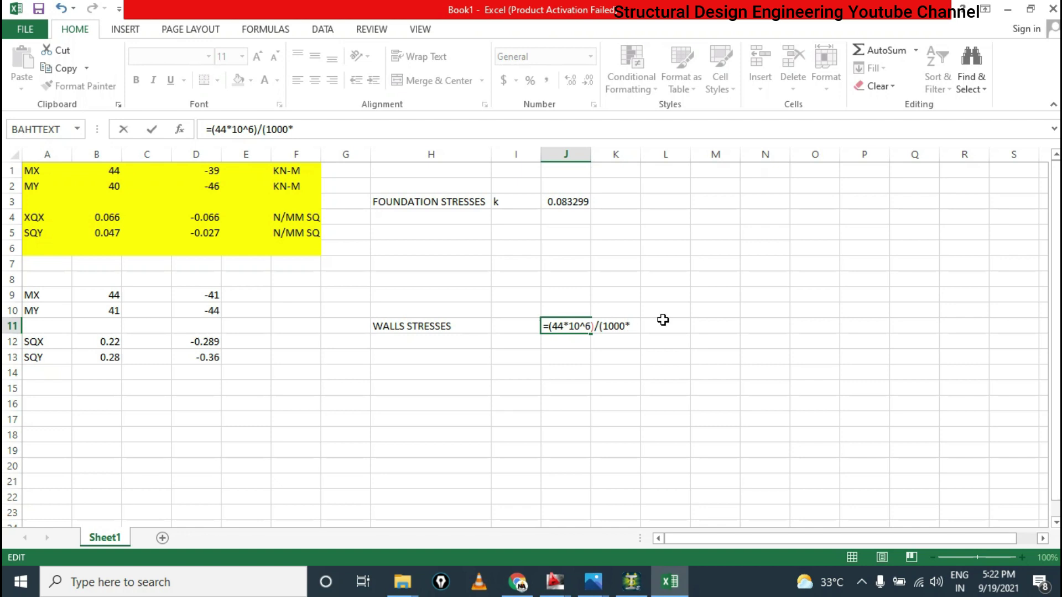
pyautogui.write('254*254')
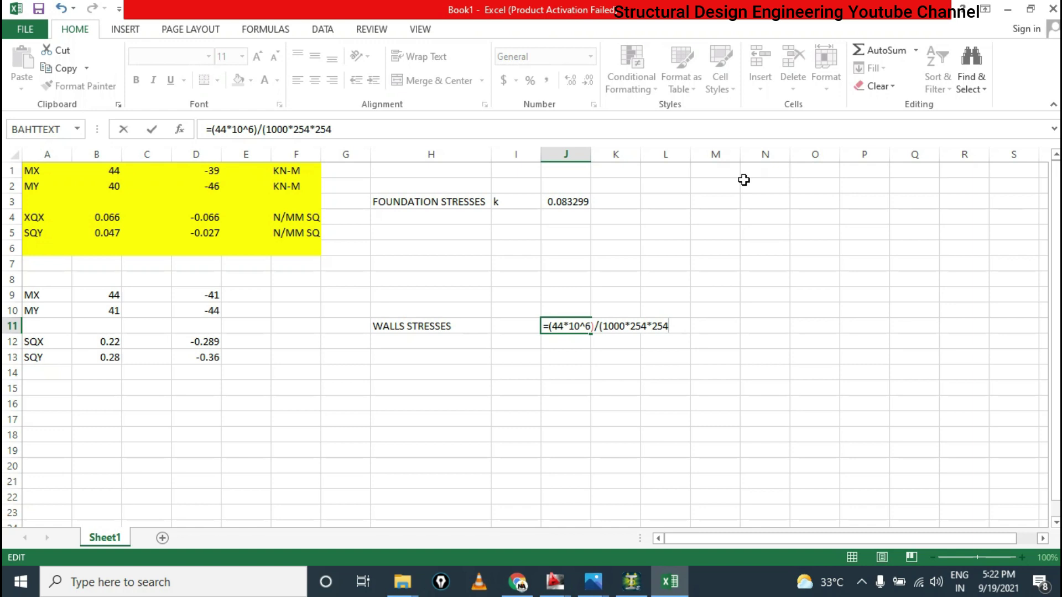
pyautogui.write(')')
pyautogui.moveTo(630, 326); pyautogui.dragTo(671, 327)
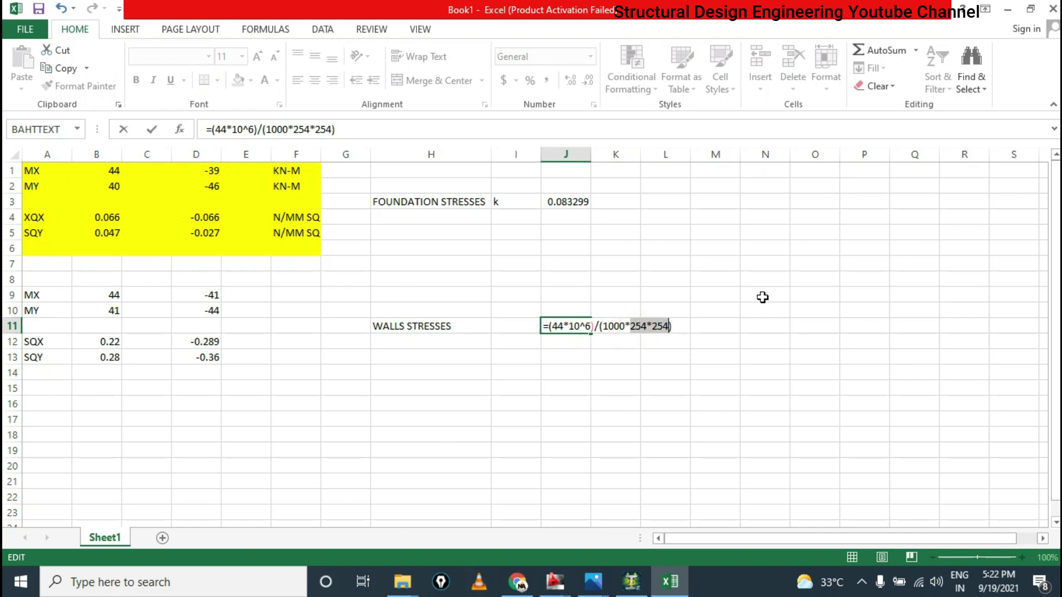
pyautogui.press('Return')
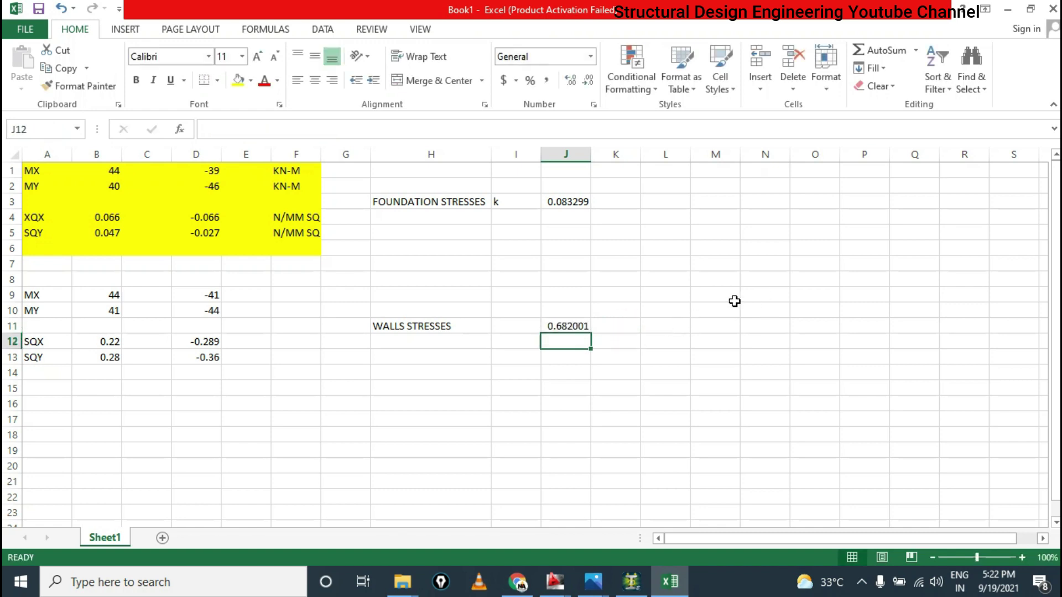
# Check the formula behind the walls' result in J11 and keep the cell contents in place
pyautogui.doubleClick(573, 326)
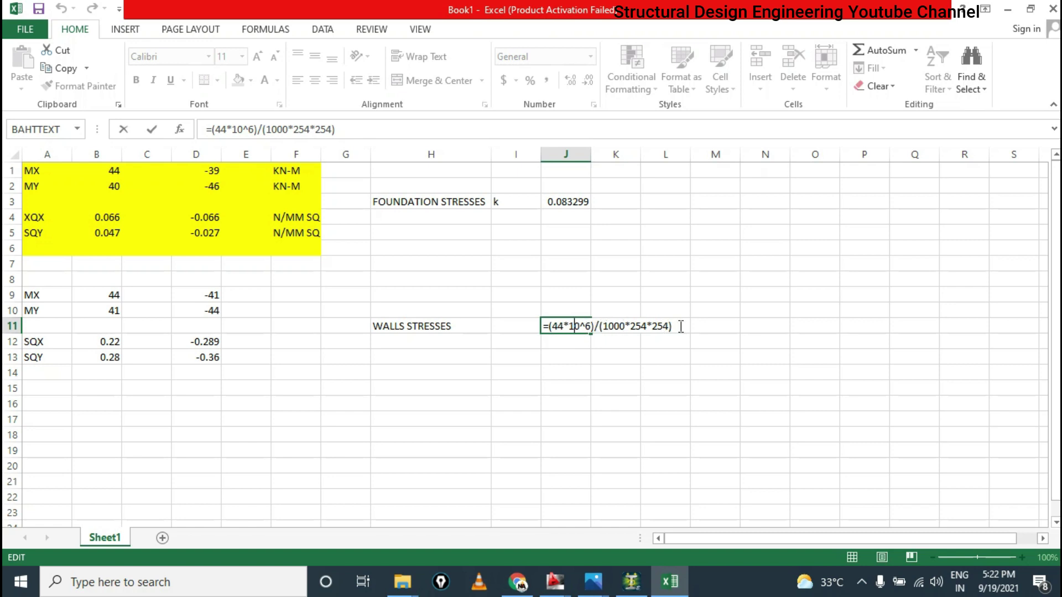
pyautogui.press('Return')
pyautogui.moveTo(565, 331); pyautogui.dragTo(568, 212)
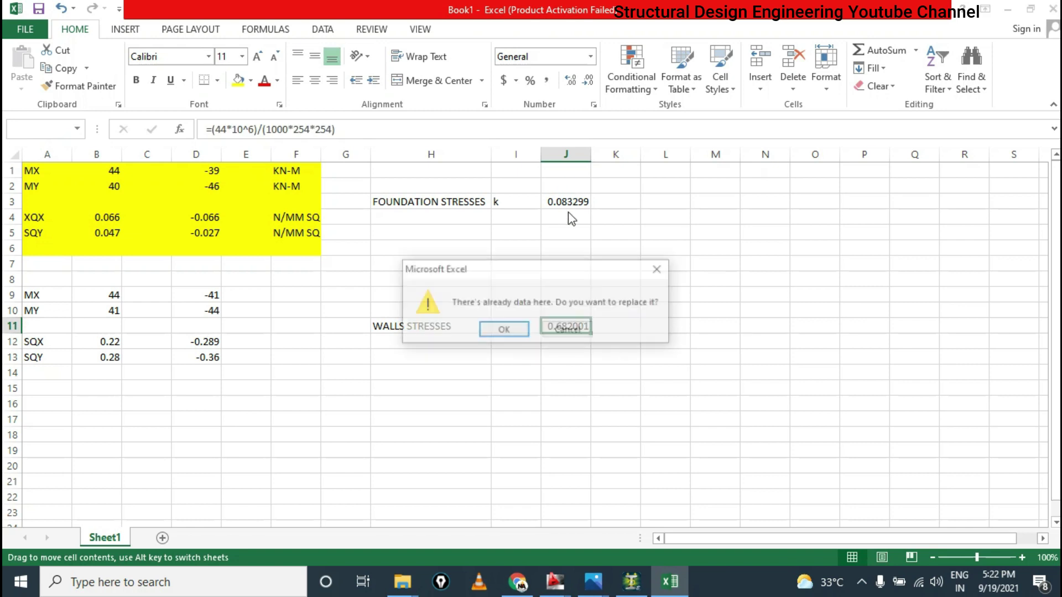
pyautogui.click(661, 271)
# Label the foundation row with PERCENTAGE OF STEEL in K3 and fit column K to the text
pyautogui.click(631, 201)
pyautogui.write('P')
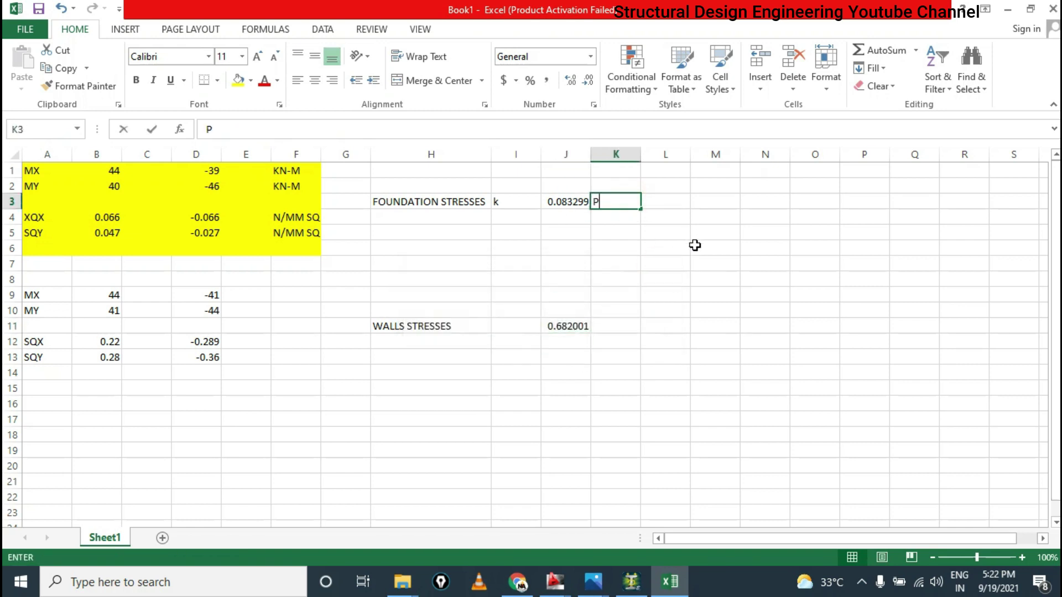
pyautogui.write('ERCENTAGE OF STEEL')
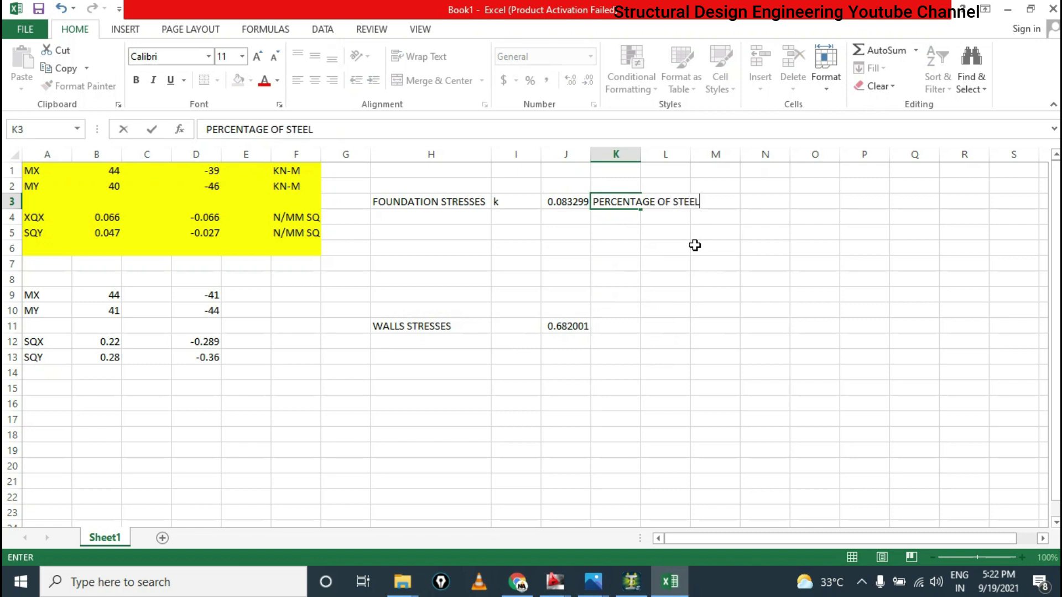
pyautogui.click(695, 245)
pyautogui.doubleClick(640, 154)
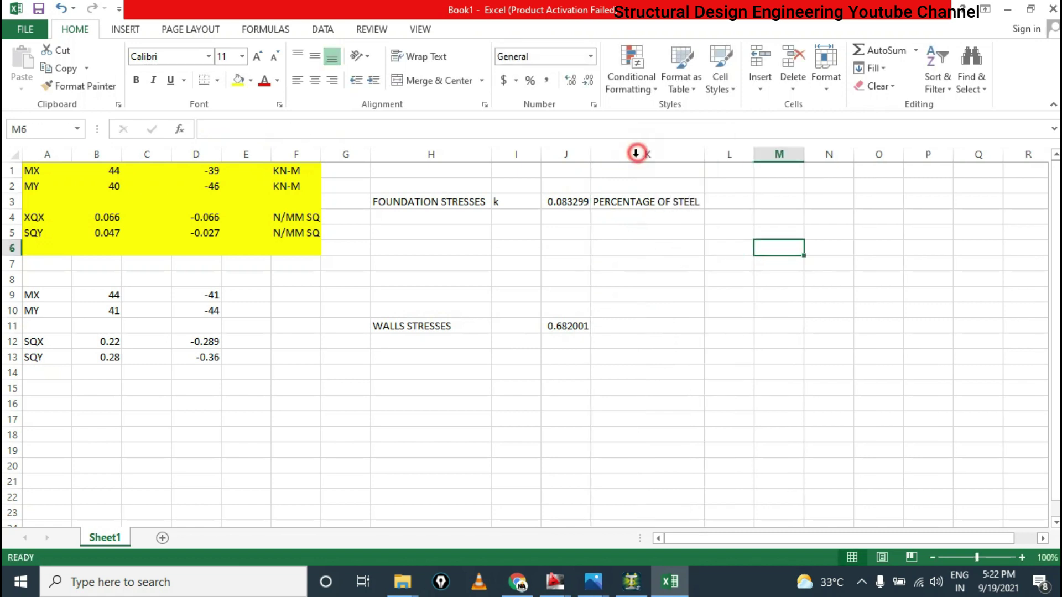
# Copy the PERCENTAGE OF STEEL label from K3 to the walls row in K11
pyautogui.click(634, 206)
pyautogui.hotkey('ctrl', 'c')
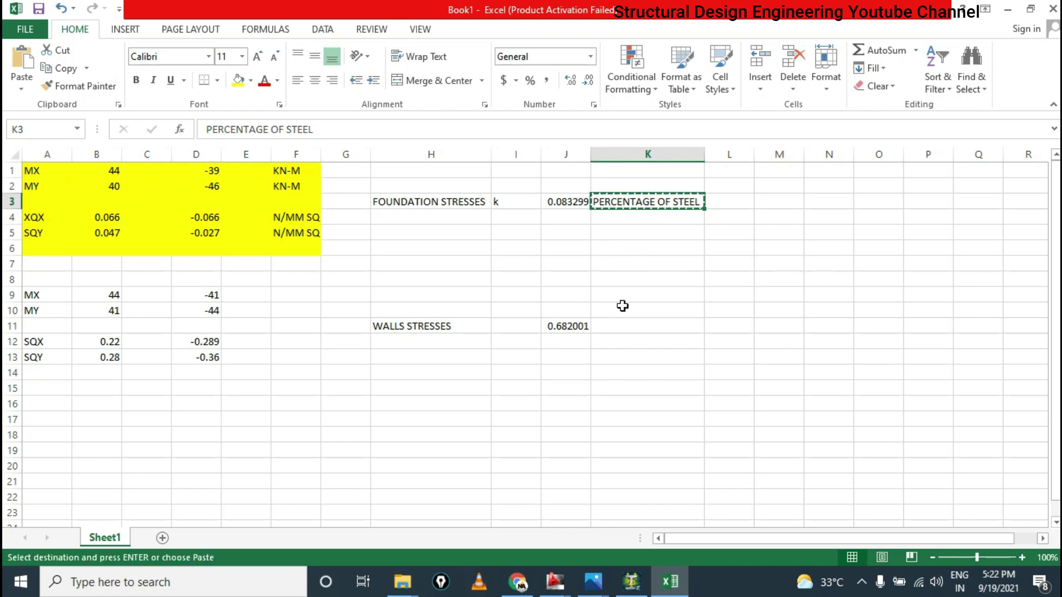
pyautogui.click(626, 326)
pyautogui.hotkey('ctrl', 'v')
# Review the foundation and walls k values in J3 and J11 and the foundation shear stresses
pyautogui.click(562, 202)
pyautogui.click(559, 326)
pyautogui.click(710, 202)
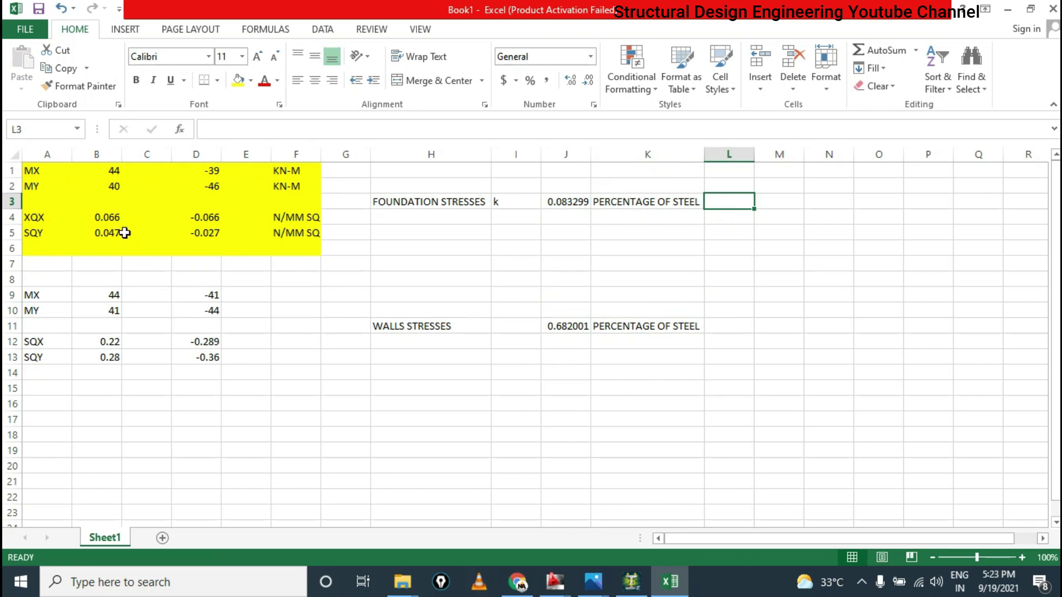
pyautogui.moveTo(101, 217); pyautogui.dragTo(148, 233)
# Close the Plate Forces table in STAAD.Pro and bring up the Table 3 reinforcement percentage photo at a readable size
pyautogui.click(1008, 10)
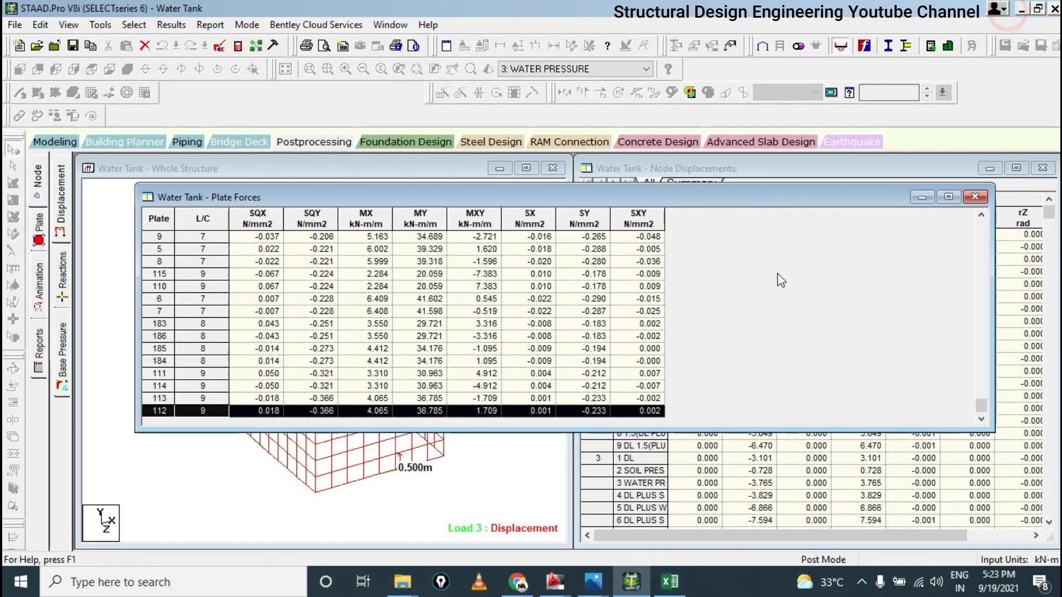
pyautogui.click(975, 197)
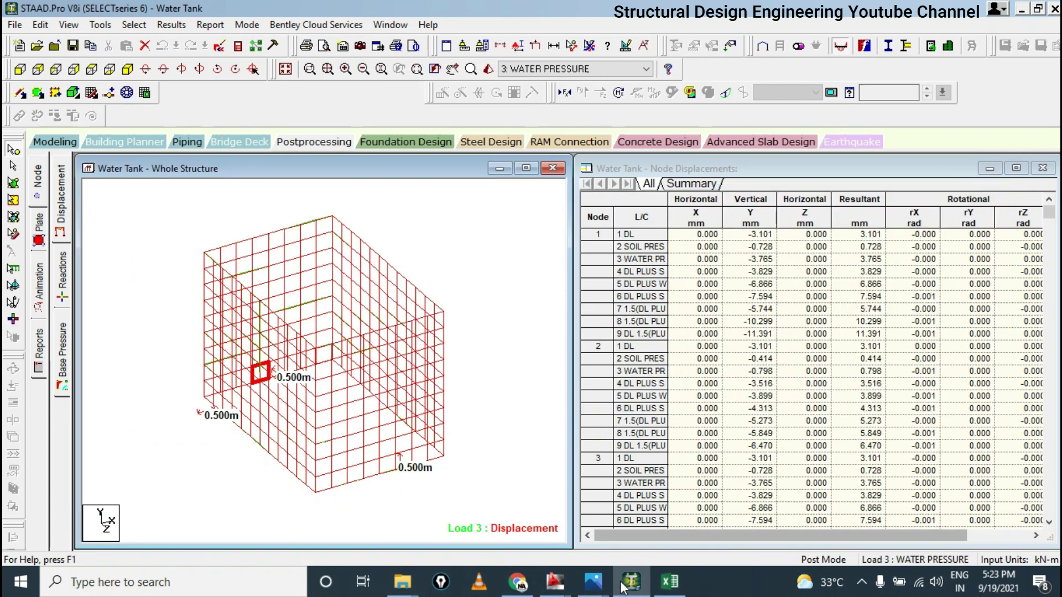
pyautogui.click(592, 579)
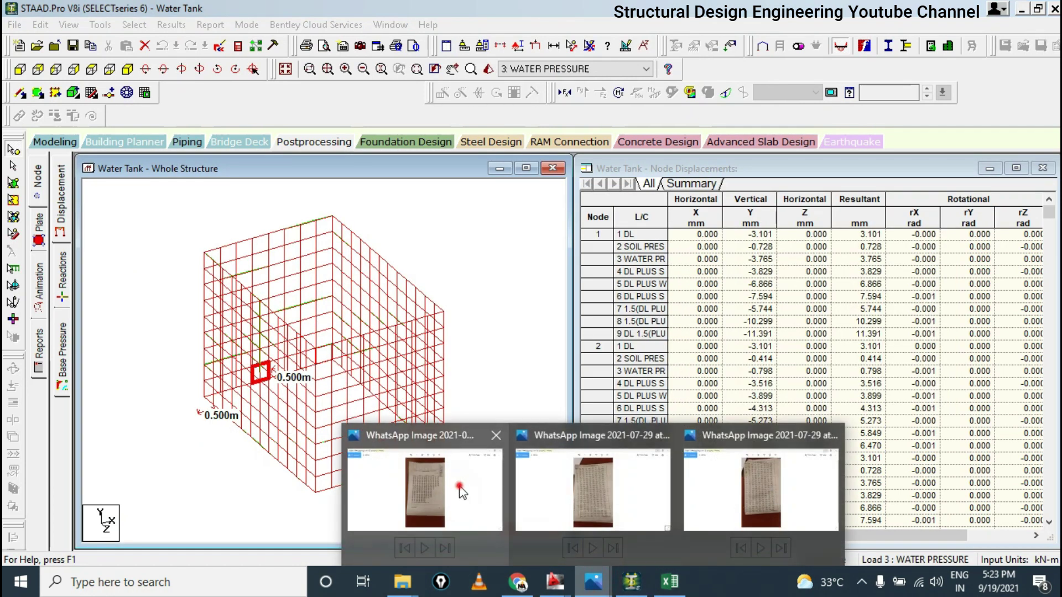
pyautogui.click(459, 486)
pyautogui.scroll(3, 619, 165)
pyautogui.scroll(-3, 679, 293)
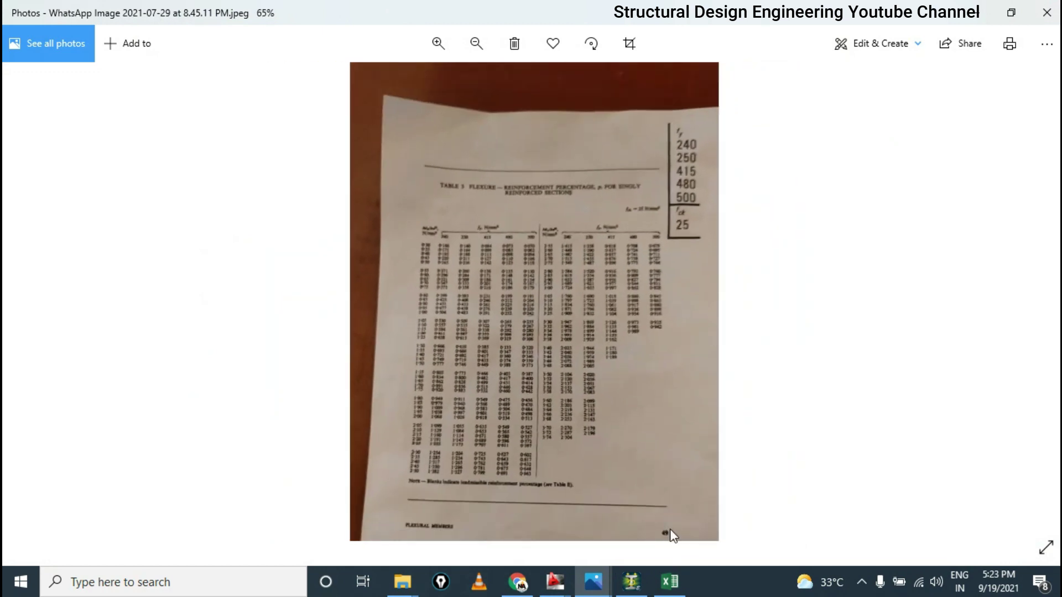
pyautogui.scroll(2, 669, 531)
pyautogui.scroll(-1, 705, 472)
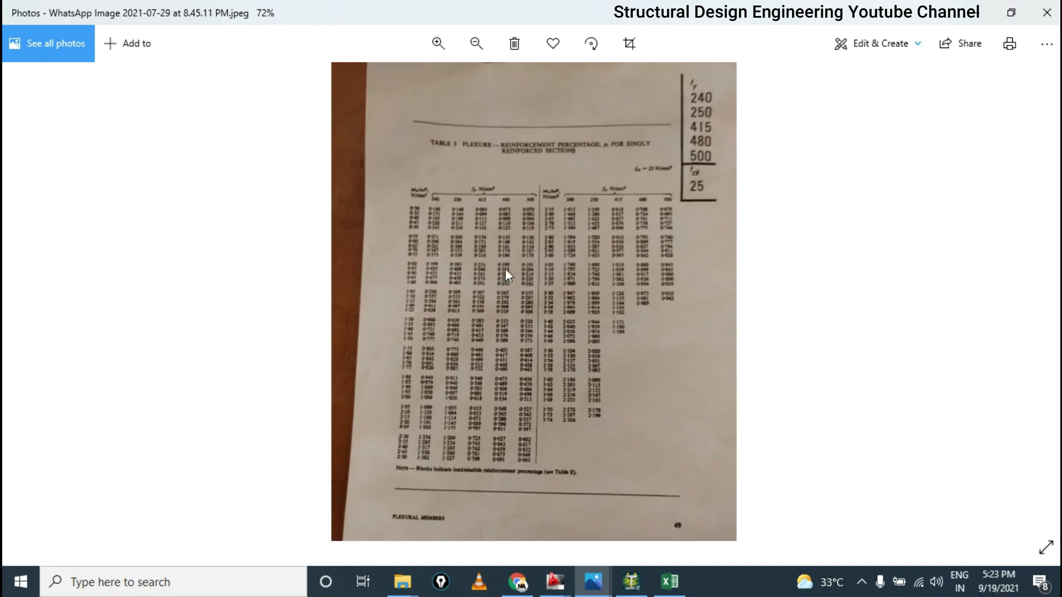
pyautogui.scroll(1, 505, 268)
# Switch back to Excel and check the k values for the foundation in J3 and the walls in J11
pyautogui.click(670, 591)
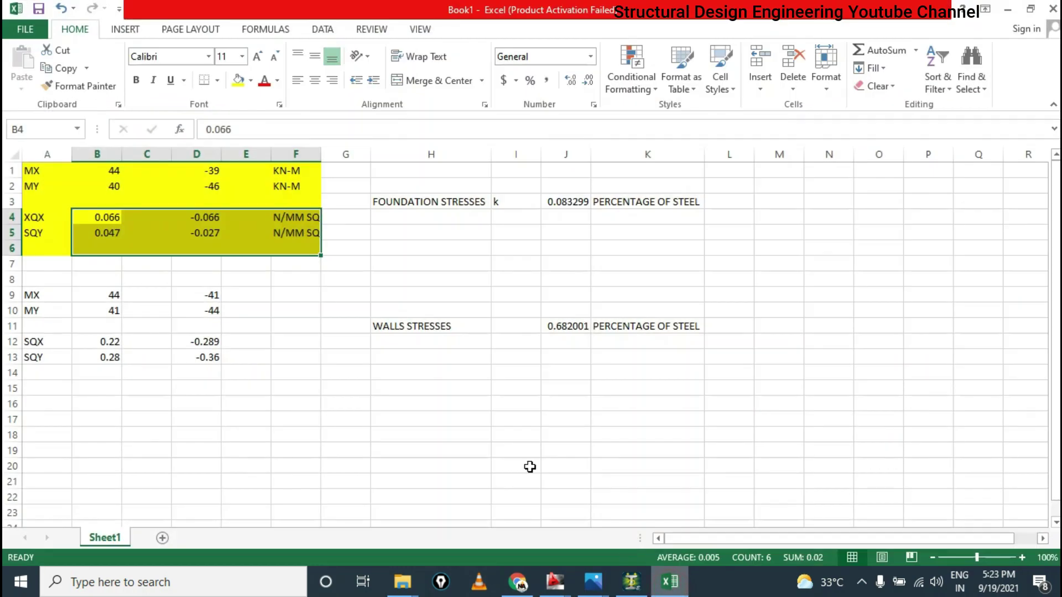
pyautogui.click(465, 325)
pyautogui.click(562, 227)
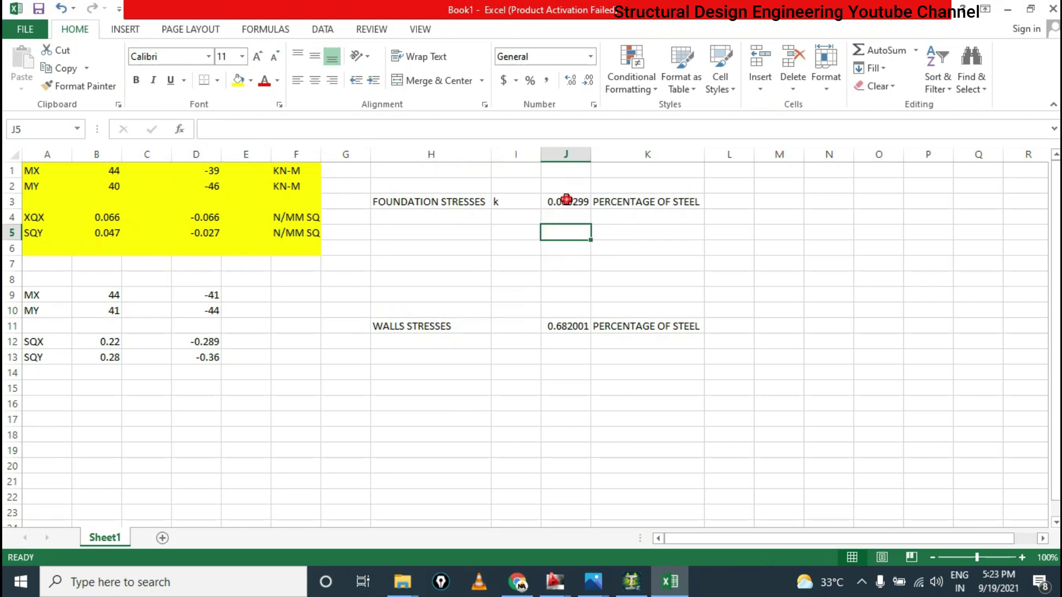
pyautogui.click(564, 201)
pyautogui.click(577, 330)
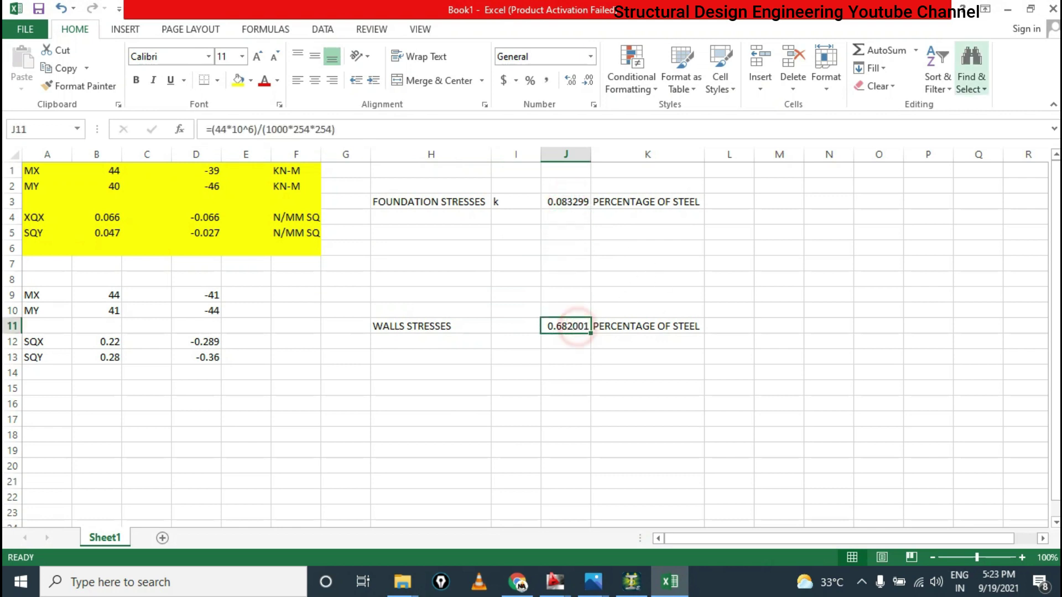
# Examine Table 3 in the photo for the steel percentages matching the k values, comparing with the Excel results
pyautogui.click(1008, 9)
pyautogui.scroll(1, 470, 201)
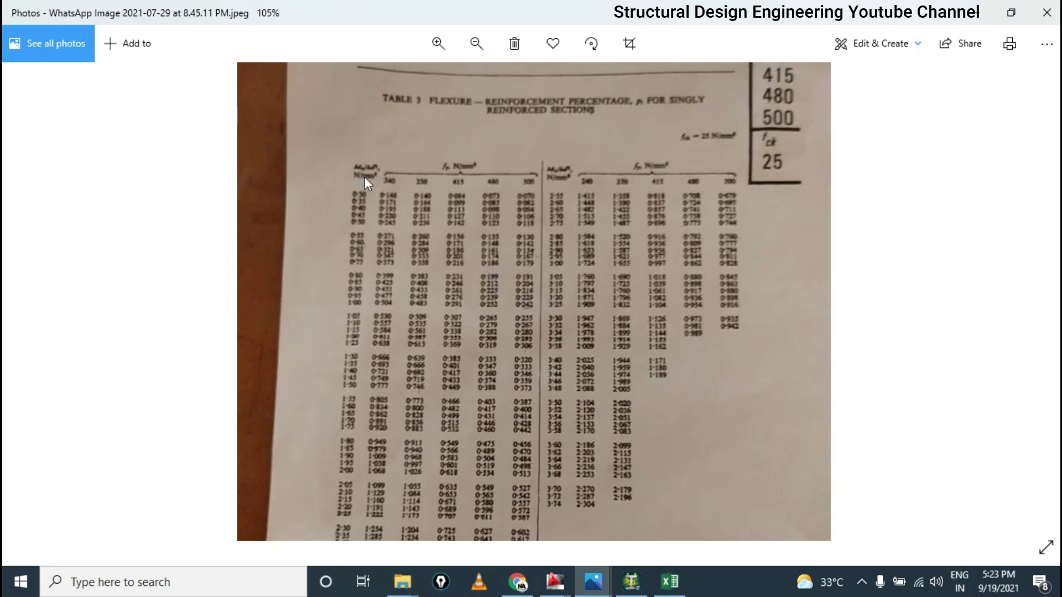
pyautogui.scroll(-2, 367, 178)
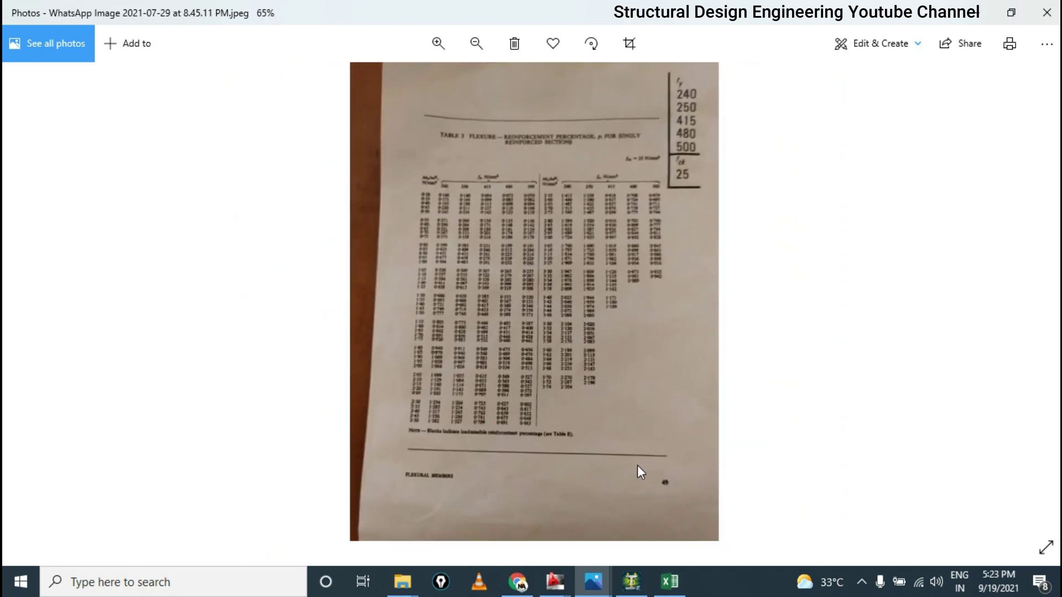
pyautogui.scroll(2, 408, 204)
pyautogui.scroll(1, 407, 207)
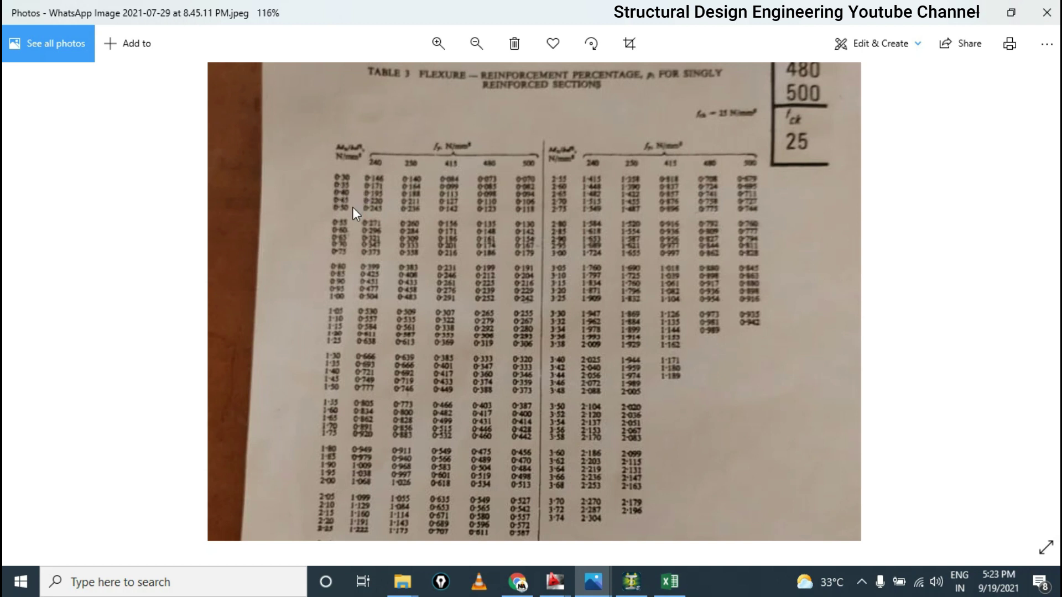
pyautogui.click(669, 582)
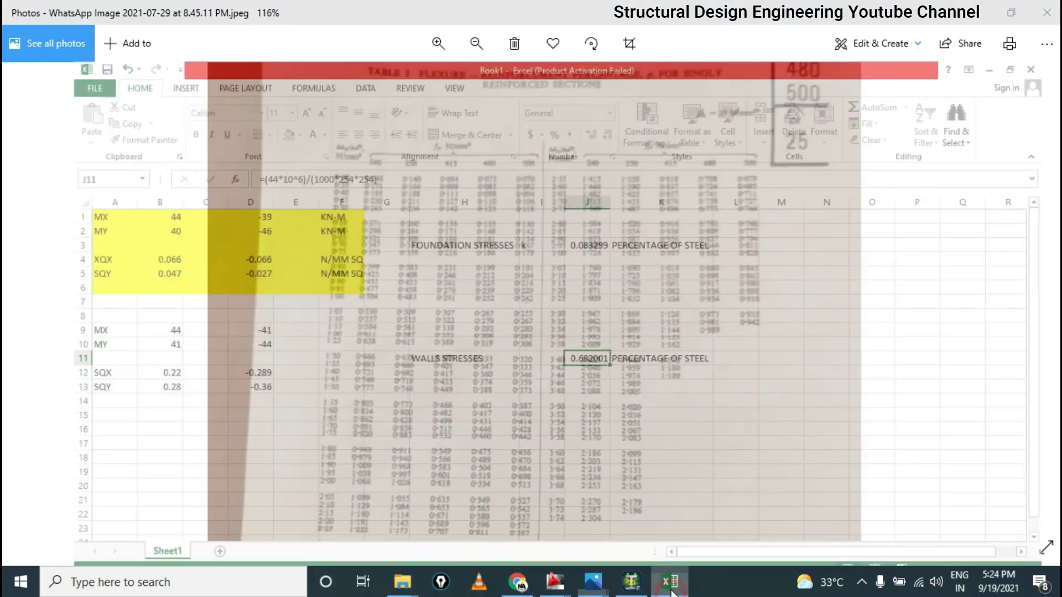
pyautogui.click(1008, 8)
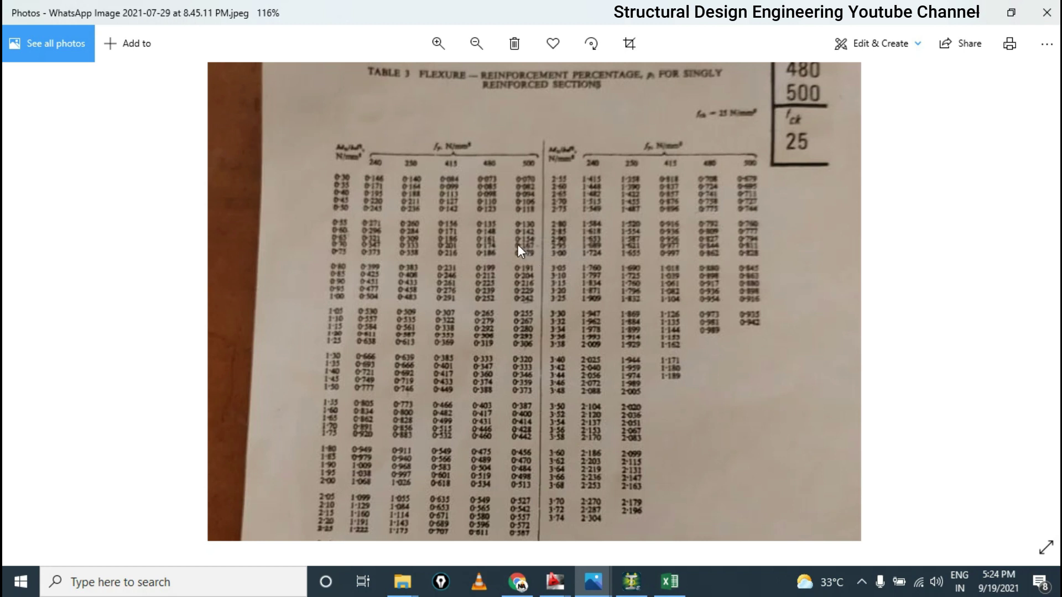
# Switch to Excel and enter 0.16 as the walls' percentage of steel in L11
pyautogui.click(669, 582)
pyautogui.click(718, 320)
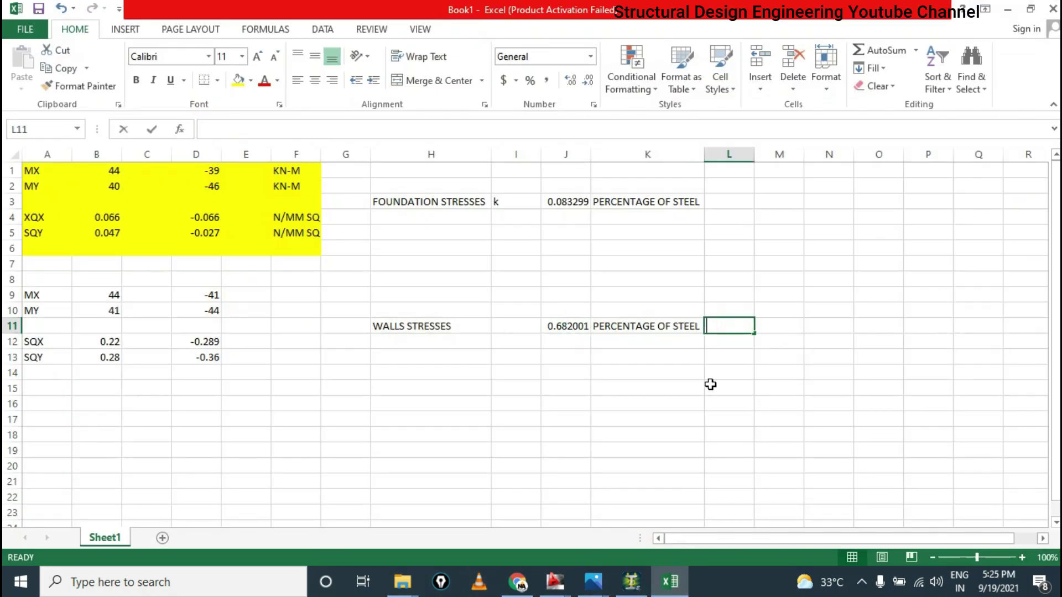
pyautogui.write('.16')
pyautogui.press('Return')
pyautogui.click(723, 327)
# Enter 0.12 as the foundation's percentage of steel in L3
pyautogui.click(743, 202)
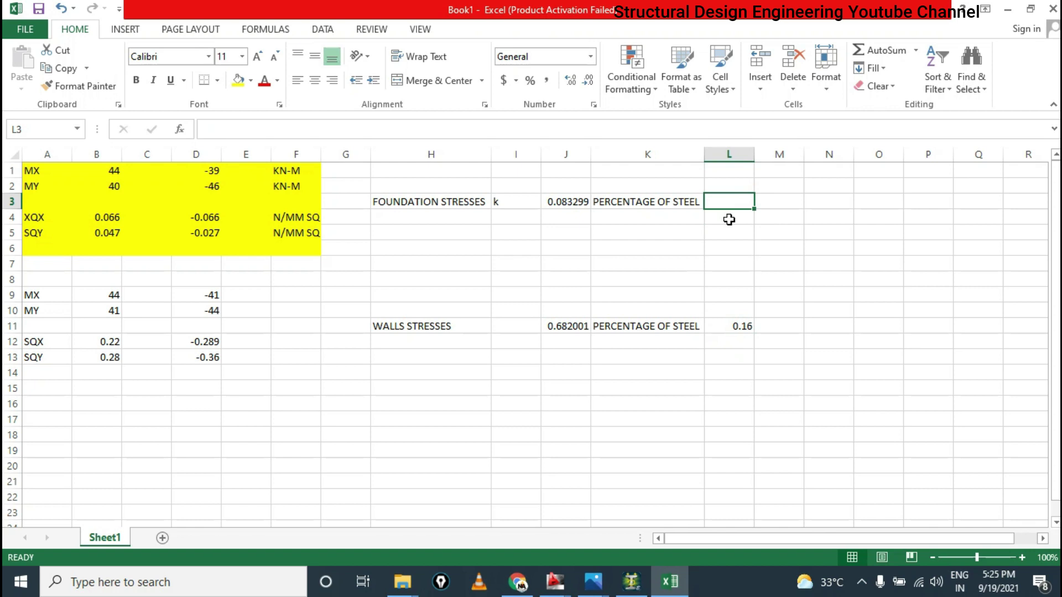
pyautogui.press('F2')
pyautogui.write('.12')
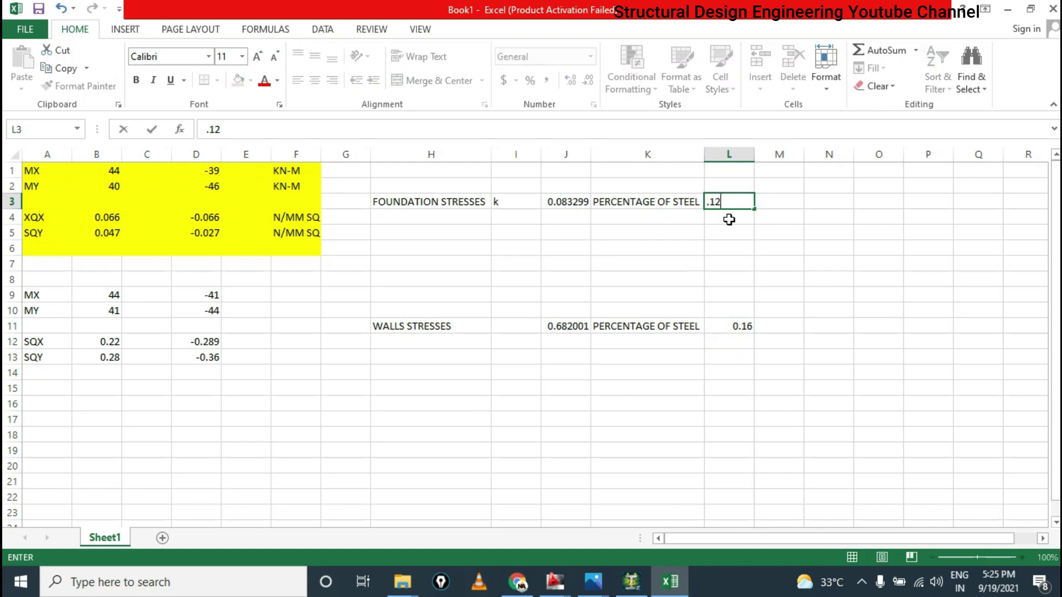
pyautogui.press('Return')
pyautogui.click(744, 200)
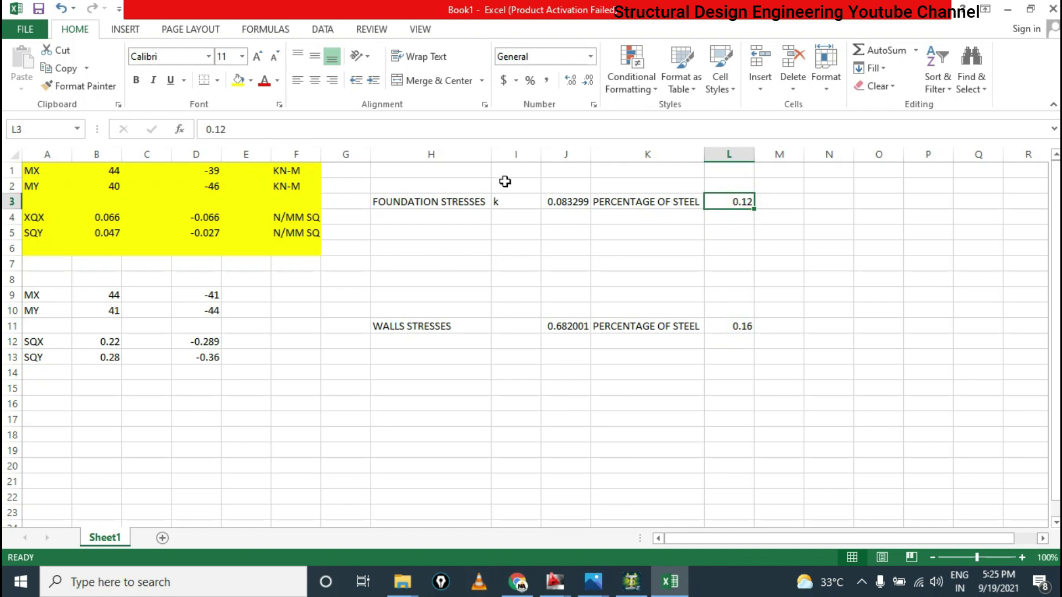
# Review the steel percentages in L3 and L11 and select the foundation shear stresses in B4:D5
pyautogui.click(742, 200)
pyautogui.click(742, 324)
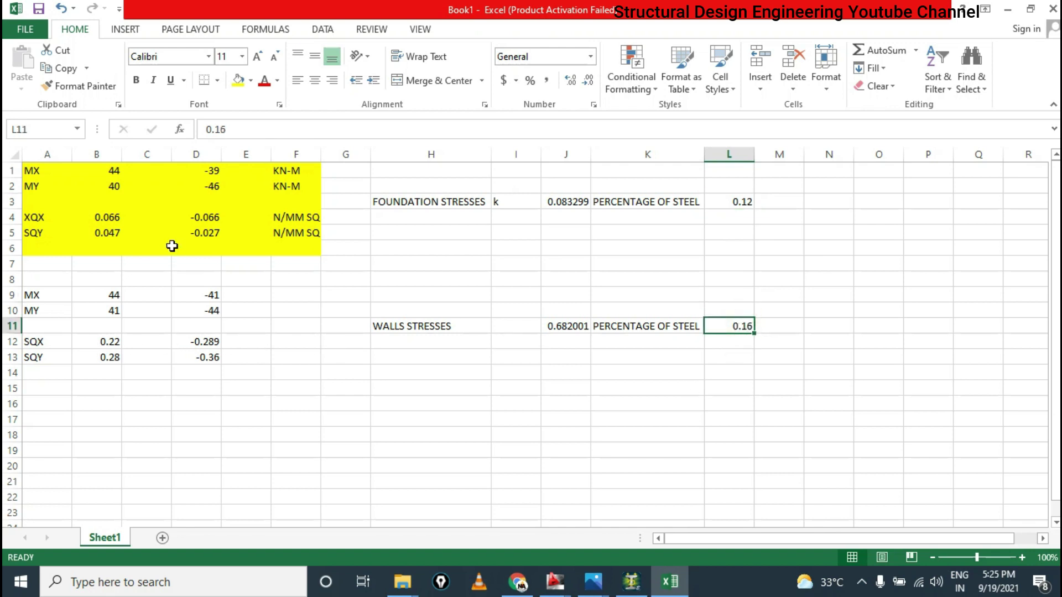
pyautogui.click(275, 307)
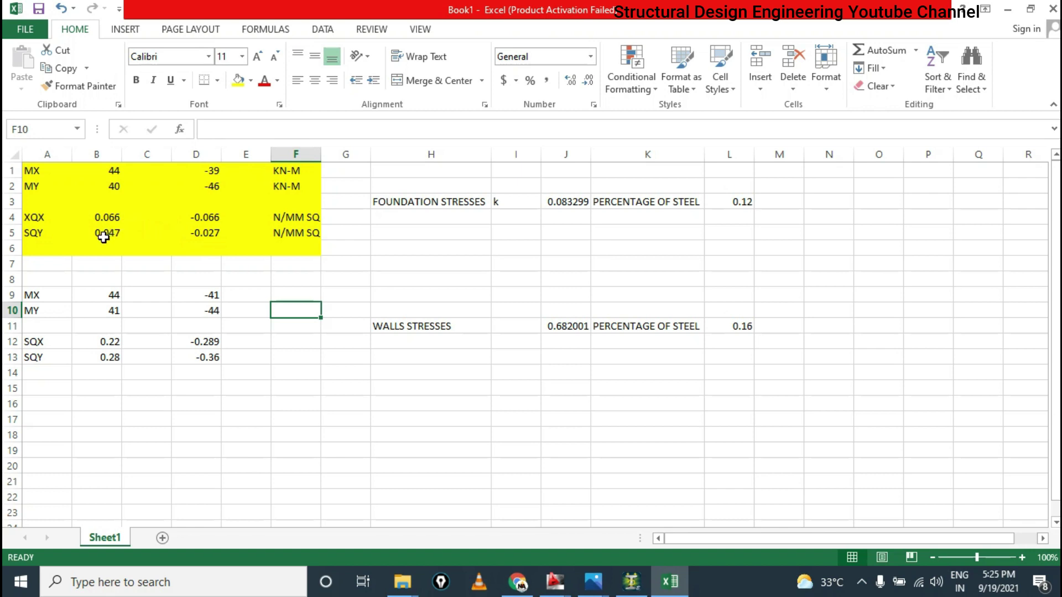
pyautogui.moveTo(104, 215); pyautogui.dragTo(213, 235)
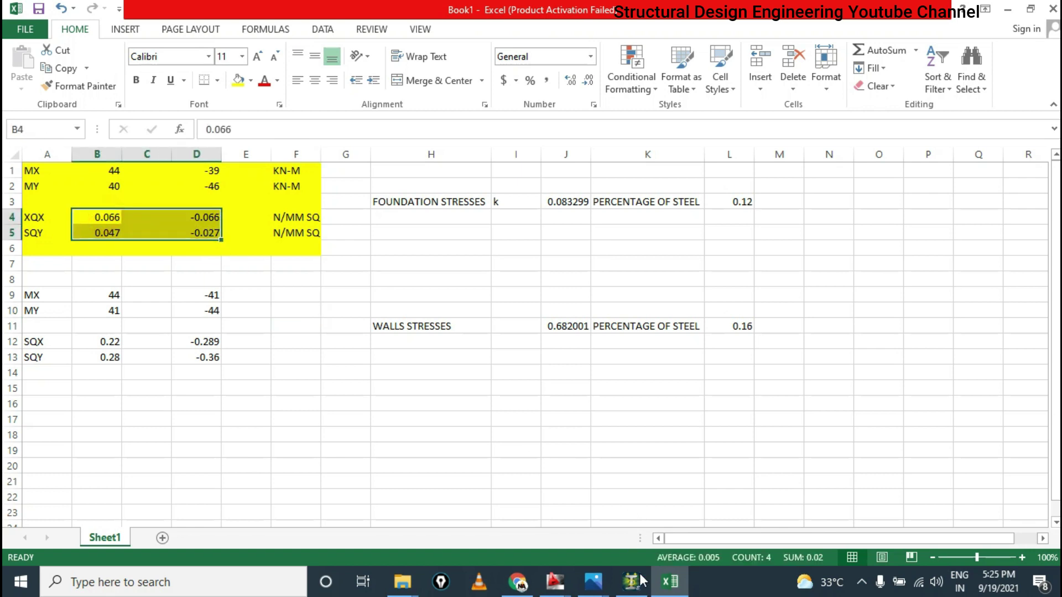
# Find the allowable shear stress table photo starting at 0.02% steel, examine its M-25 column, and return to Excel
pyautogui.moveTo(593, 582)
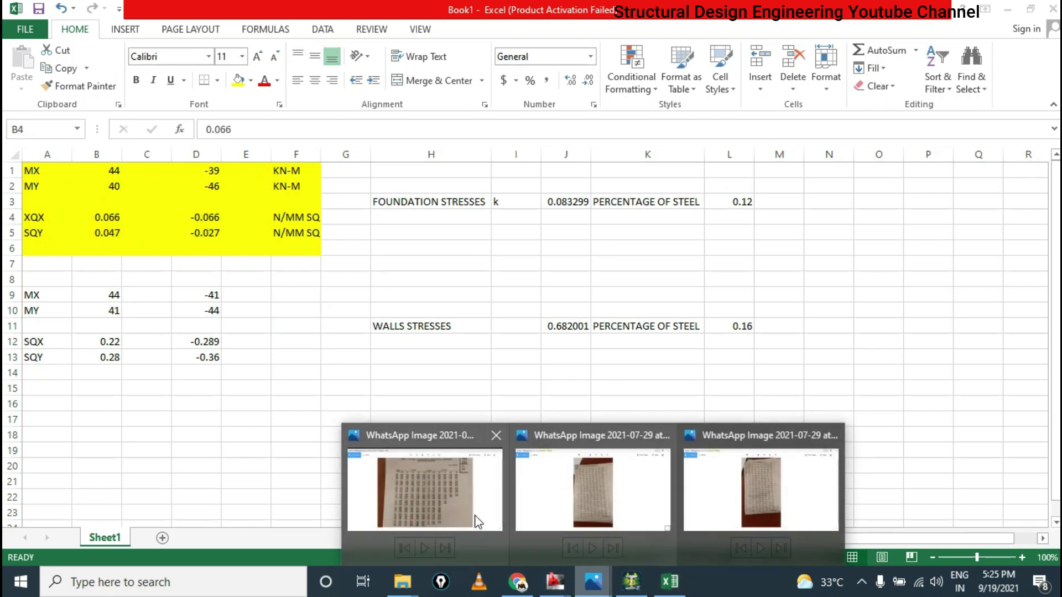
pyautogui.click(591, 509)
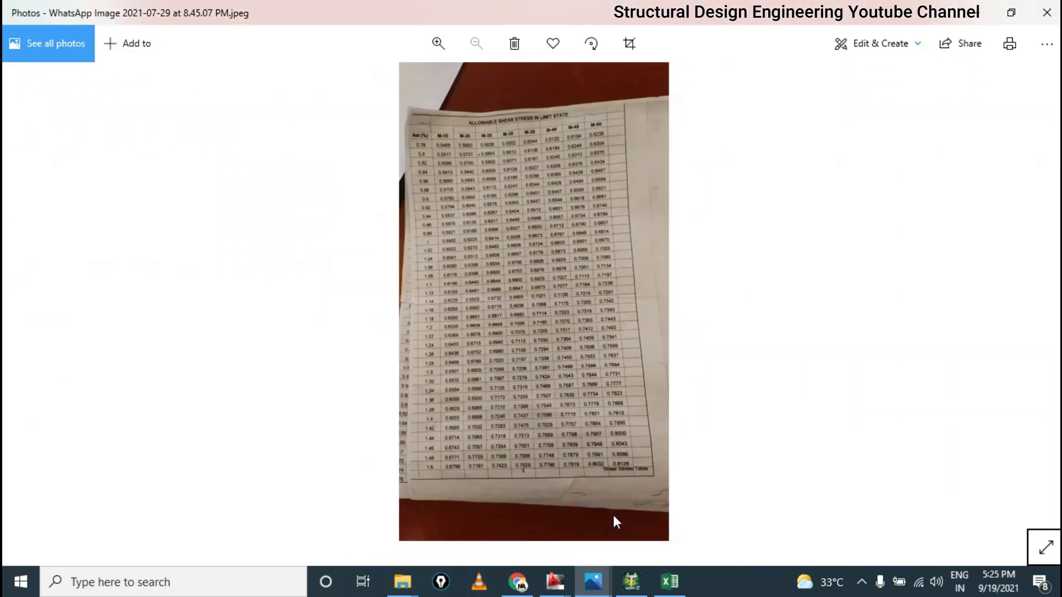
pyautogui.moveTo(593, 582)
pyautogui.click(742, 489)
pyautogui.scroll(3, 500, 109)
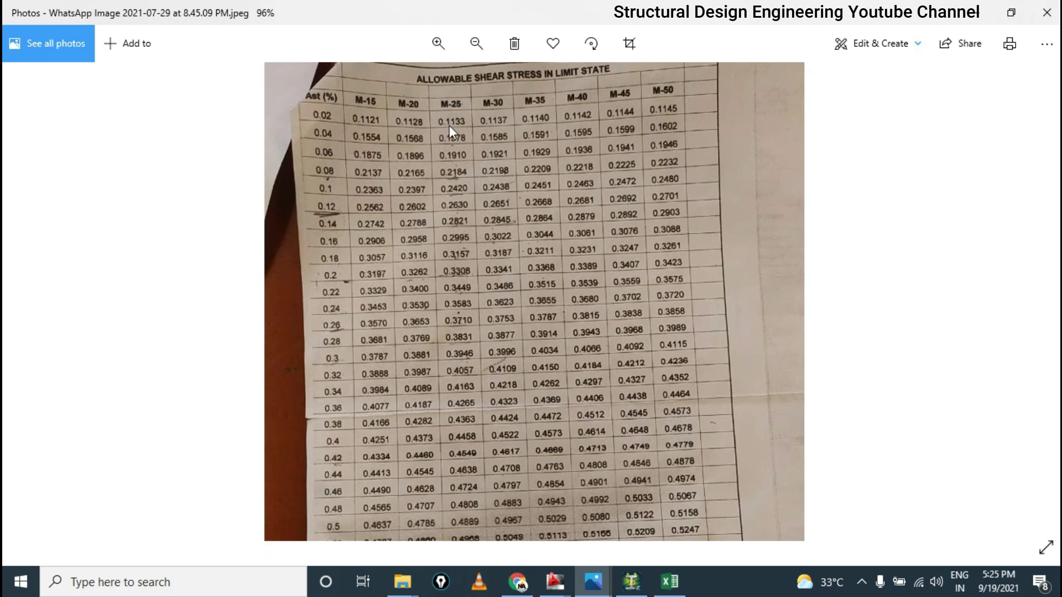
pyautogui.click(669, 581)
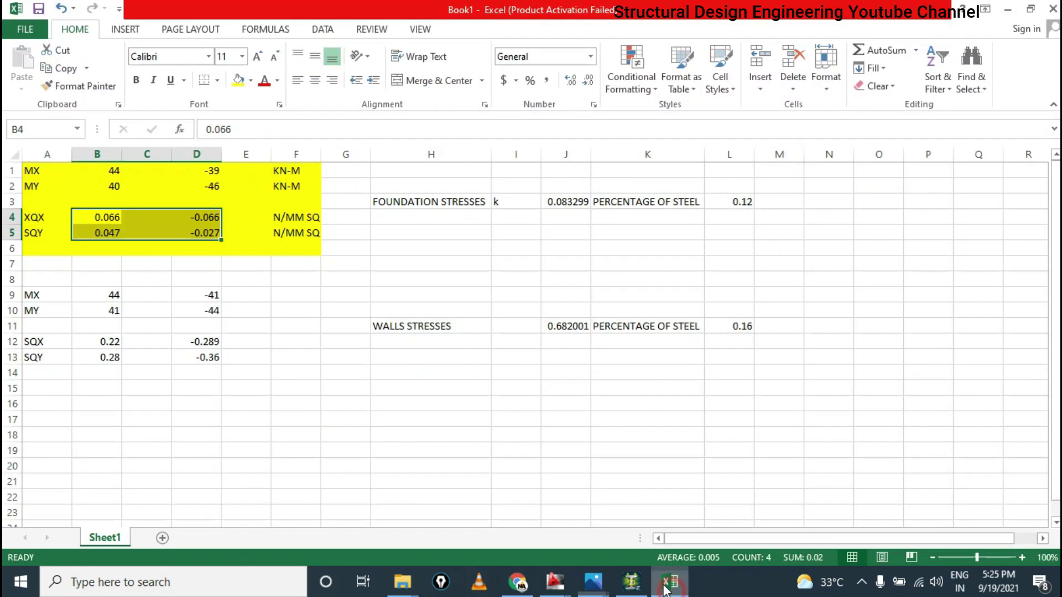
# Examine the allowable shear stress and singly reinforced flexure table photos, return to Excel, and review the steel percentages in L3 and L11
pyautogui.click(1007, 10)
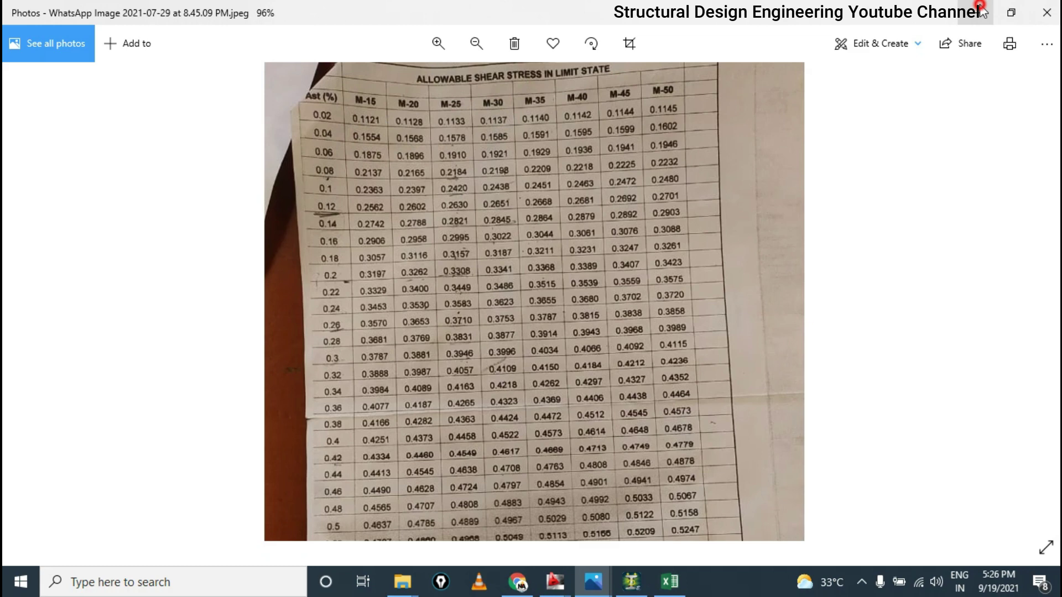
pyautogui.press('Left')
pyautogui.click(1054, 8)
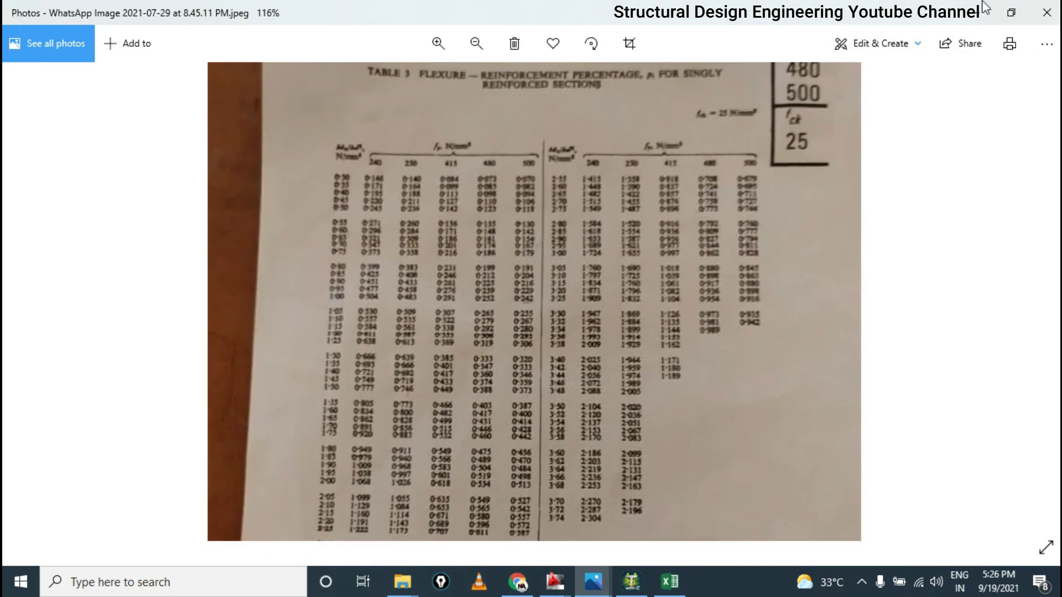
pyautogui.click(1054, 8)
pyautogui.click(670, 582)
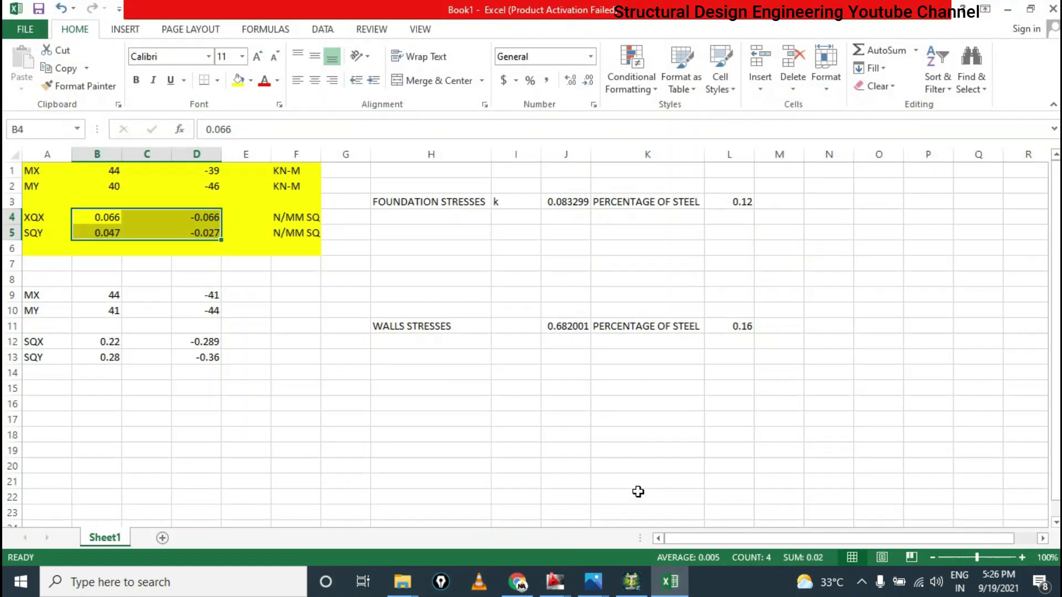
pyautogui.click(742, 203)
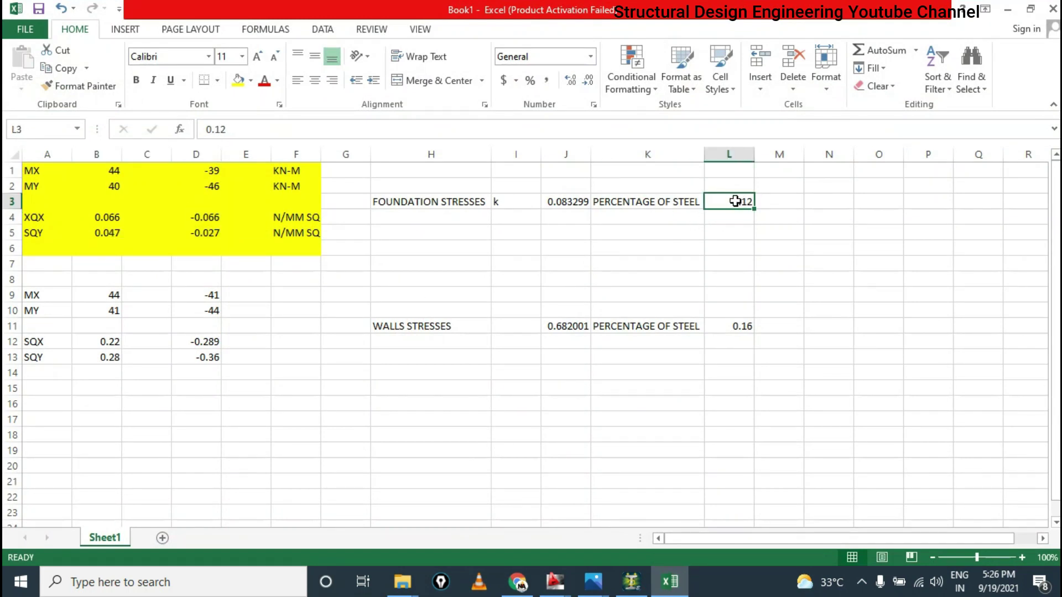
pyautogui.click(732, 326)
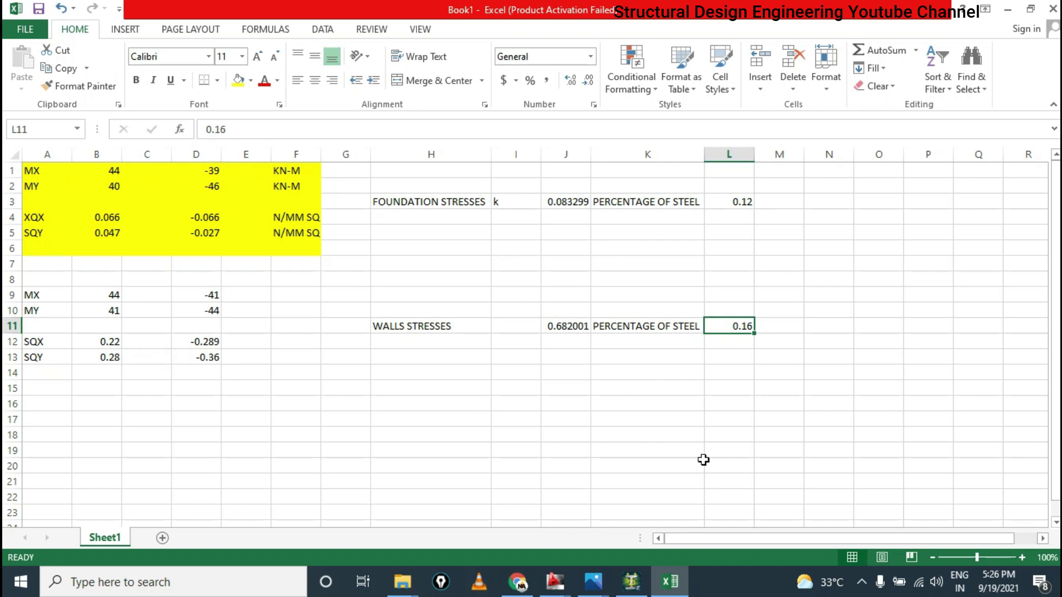
# Consult the allowable shear stress table photo again, return to Excel, and enter 0.14 in L13 with the label SHEAR in K13
pyautogui.click(593, 582)
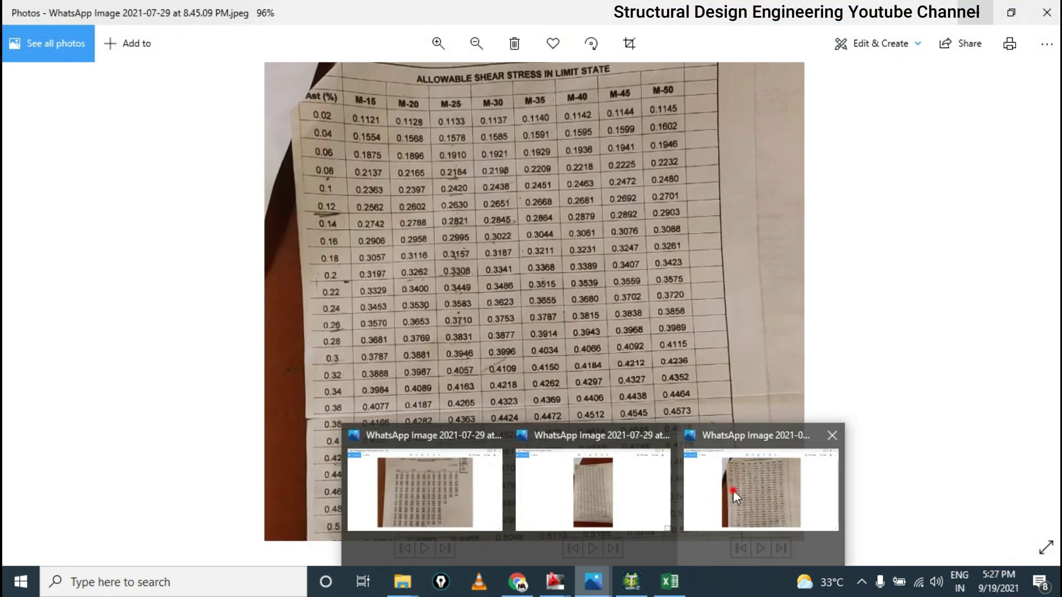
pyautogui.click(732, 490)
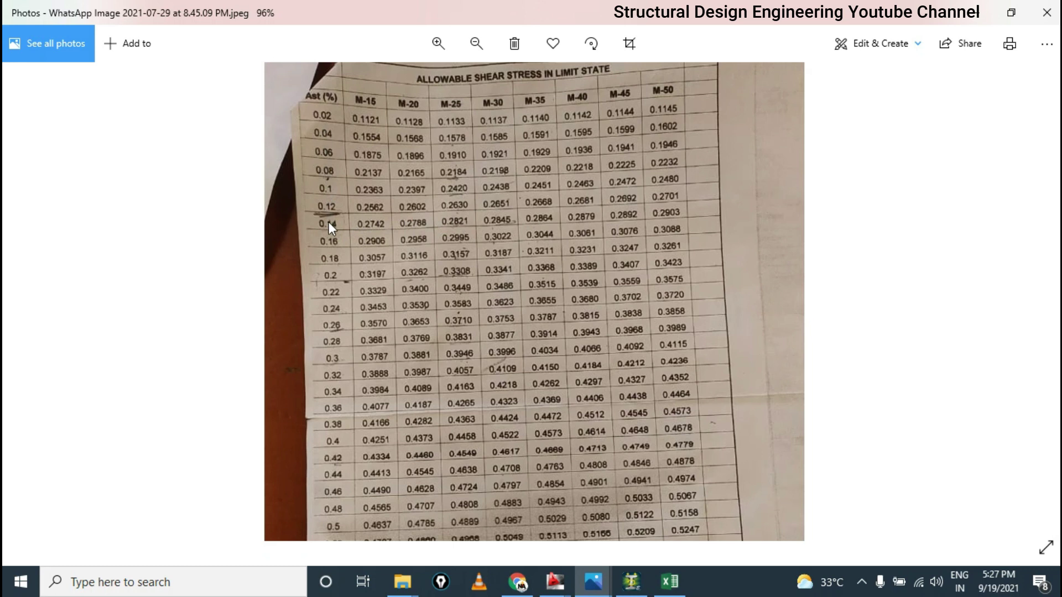
pyautogui.click(671, 581)
pyautogui.click(727, 328)
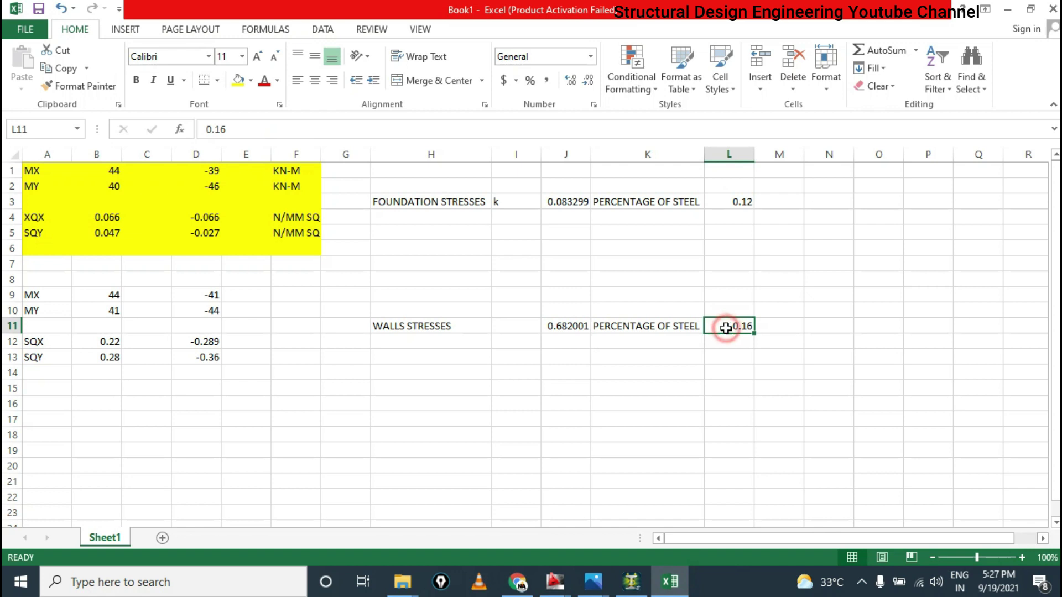
pyautogui.click(738, 356)
pyautogui.write('.14')
pyautogui.press('Return')
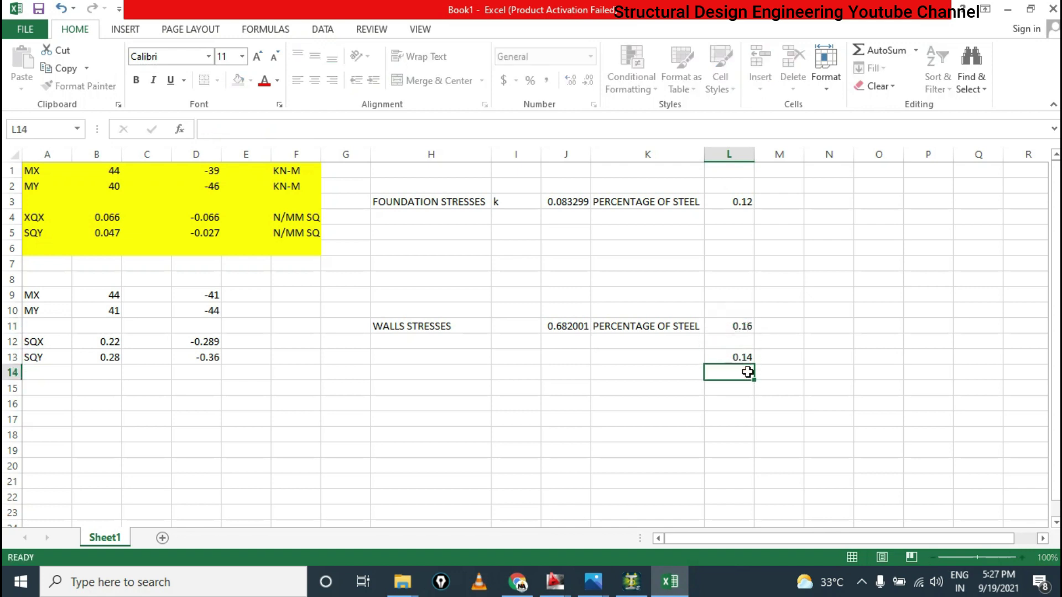
pyautogui.click(664, 361)
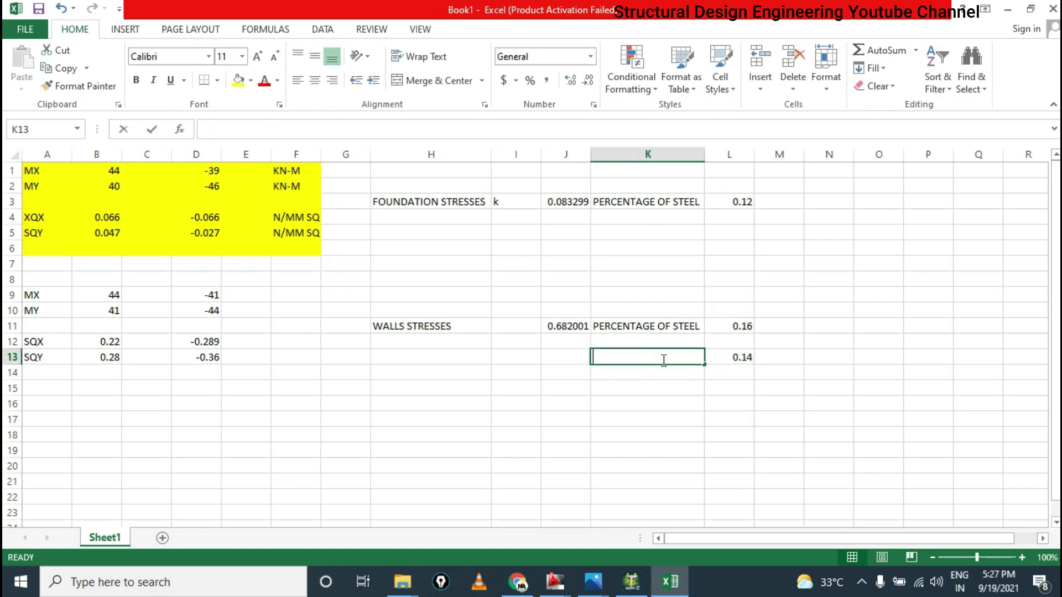
pyautogui.write('SHEAR')
pyautogui.press('Return')
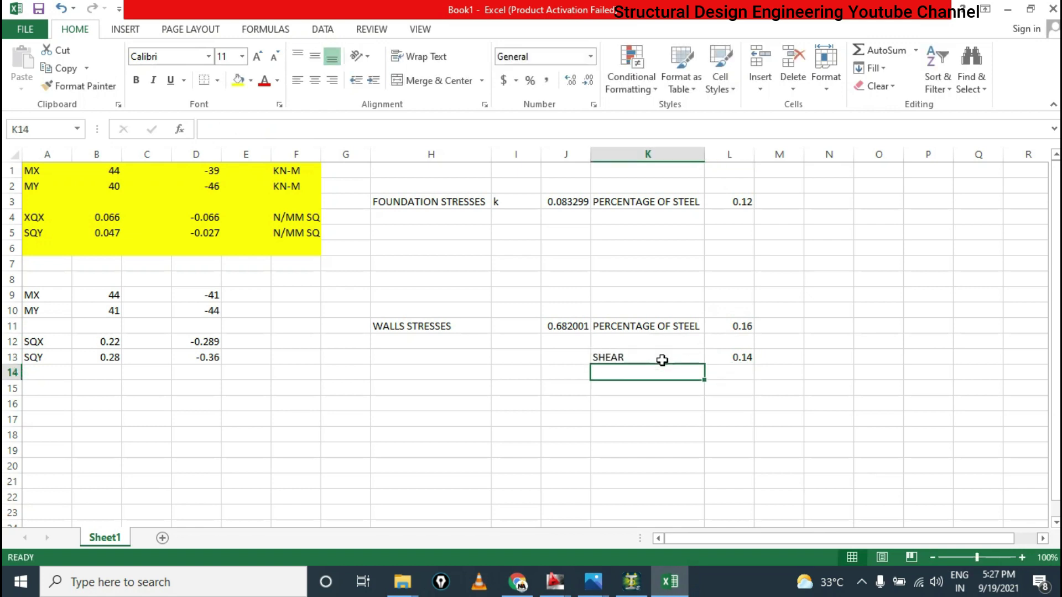
# Highlight the walls' and foundation's steel percentages in L11 and L3 with a yellow fill
pyautogui.click(665, 326)
pyautogui.click(767, 328)
pyautogui.click(664, 326)
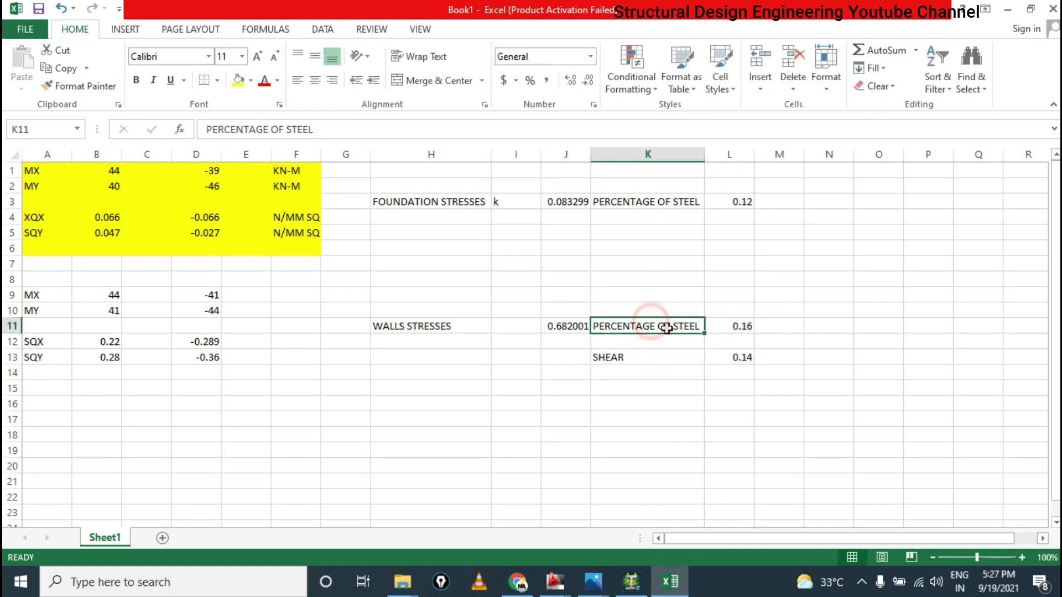
pyautogui.moveTo(614, 357); pyautogui.dragTo(740, 357)
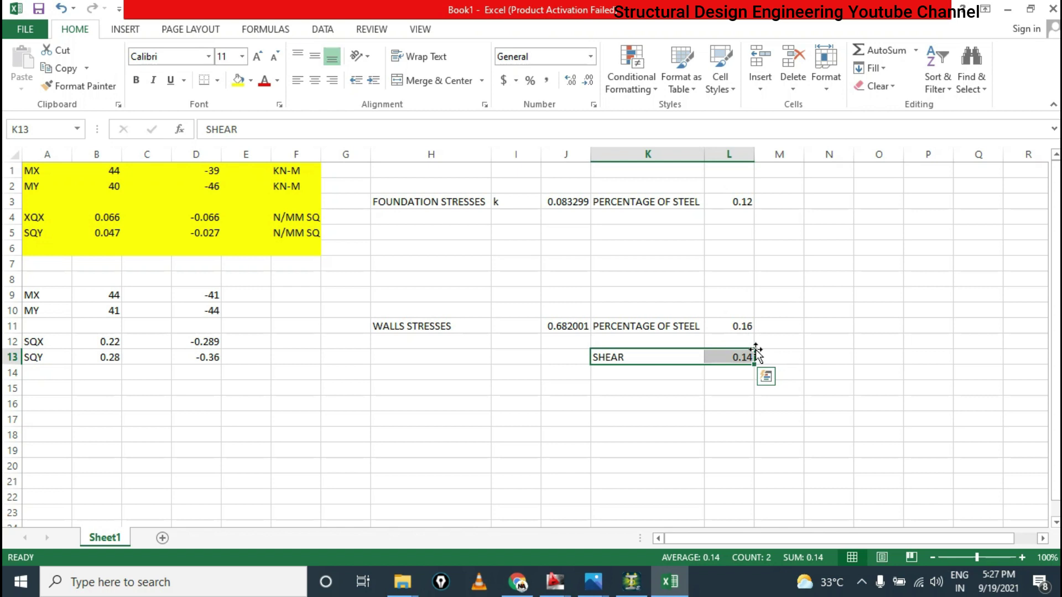
pyautogui.click(741, 325)
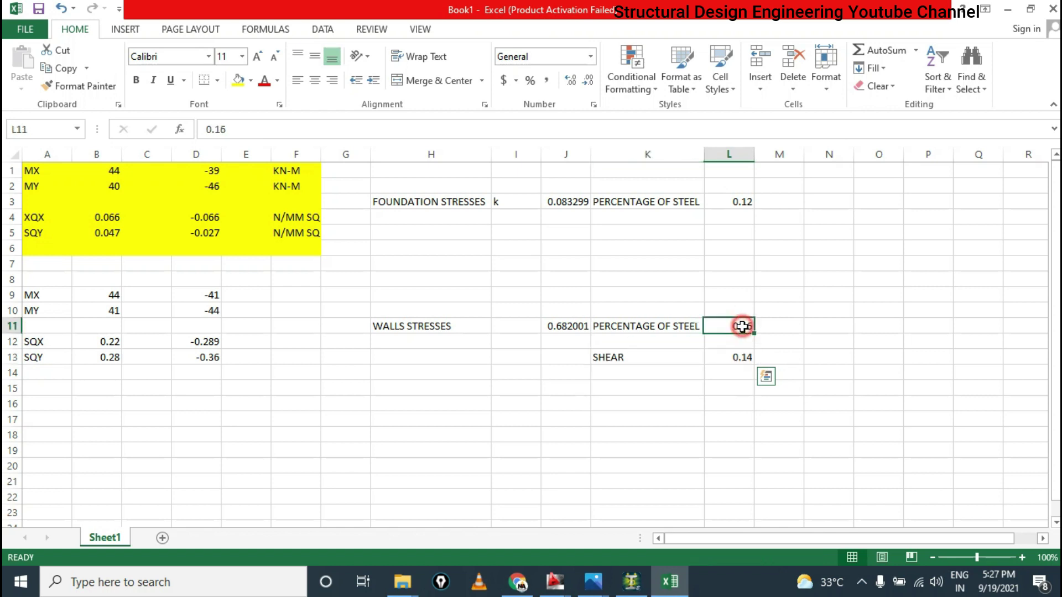
pyautogui.click(238, 81)
pyautogui.click(729, 203)
pyautogui.click(238, 81)
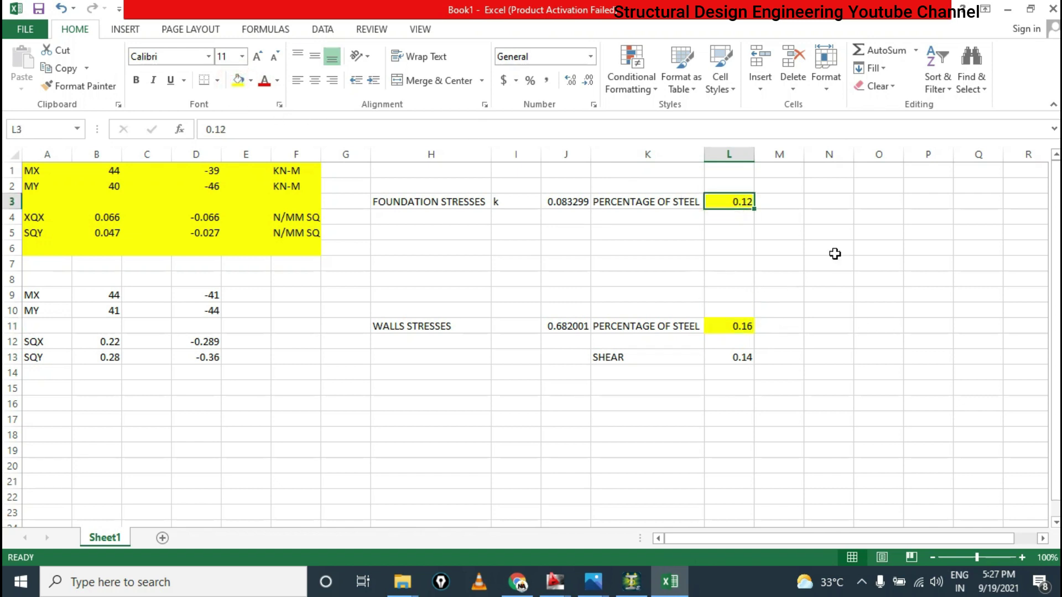
pyautogui.click(739, 326)
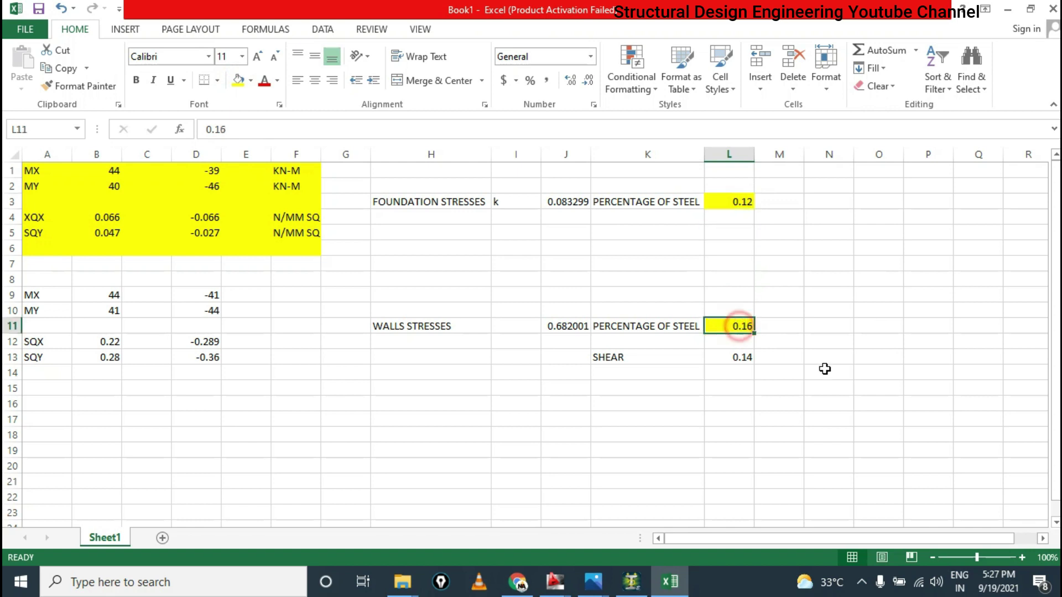
# Calculate the foundation's steel area in N3 with the formula =L3*7350
pyautogui.click(811, 205)
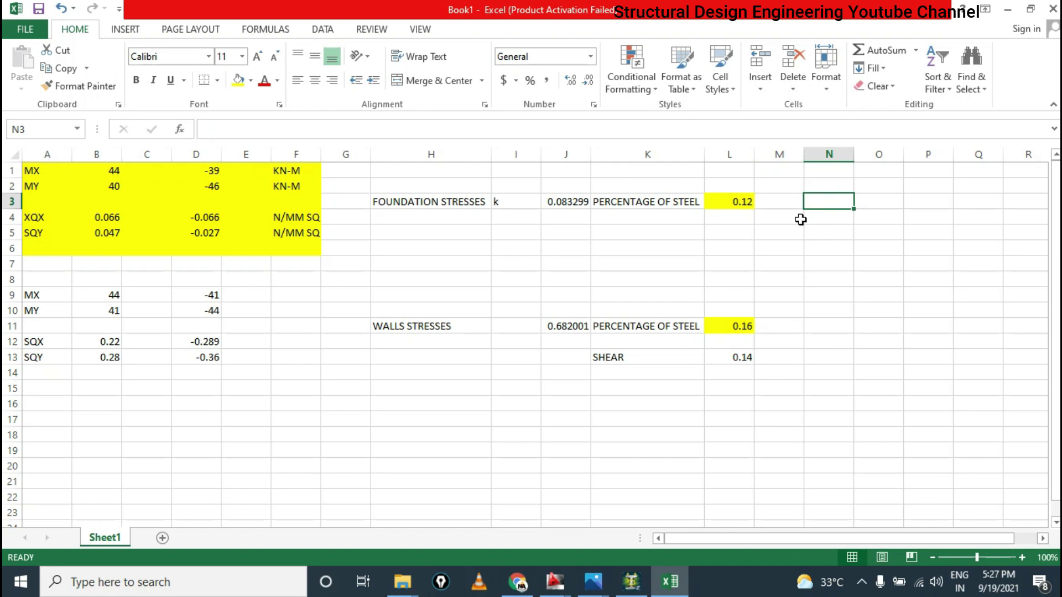
pyautogui.write('=')
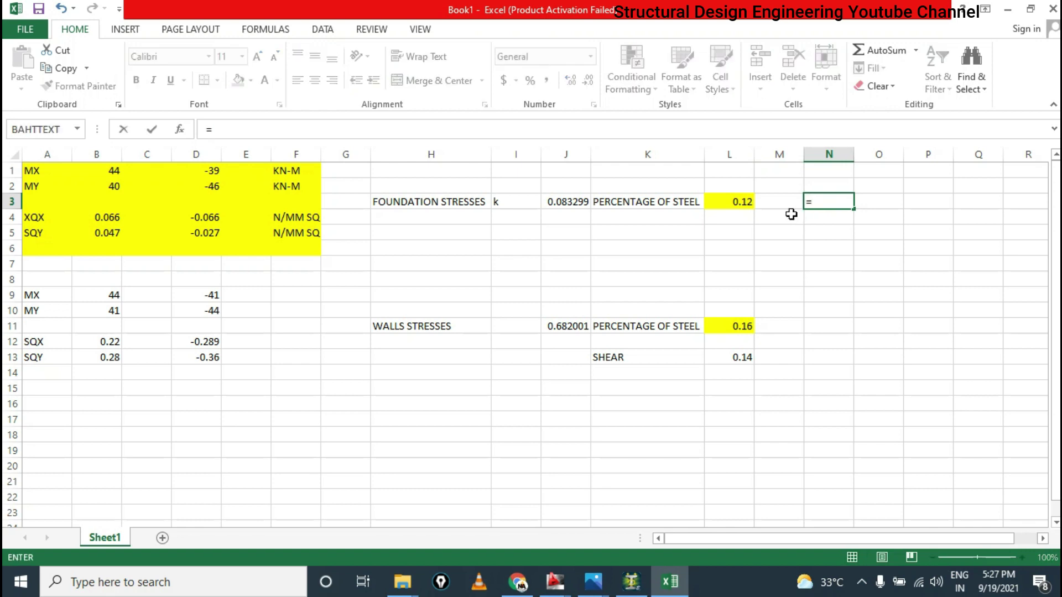
pyautogui.click(737, 203)
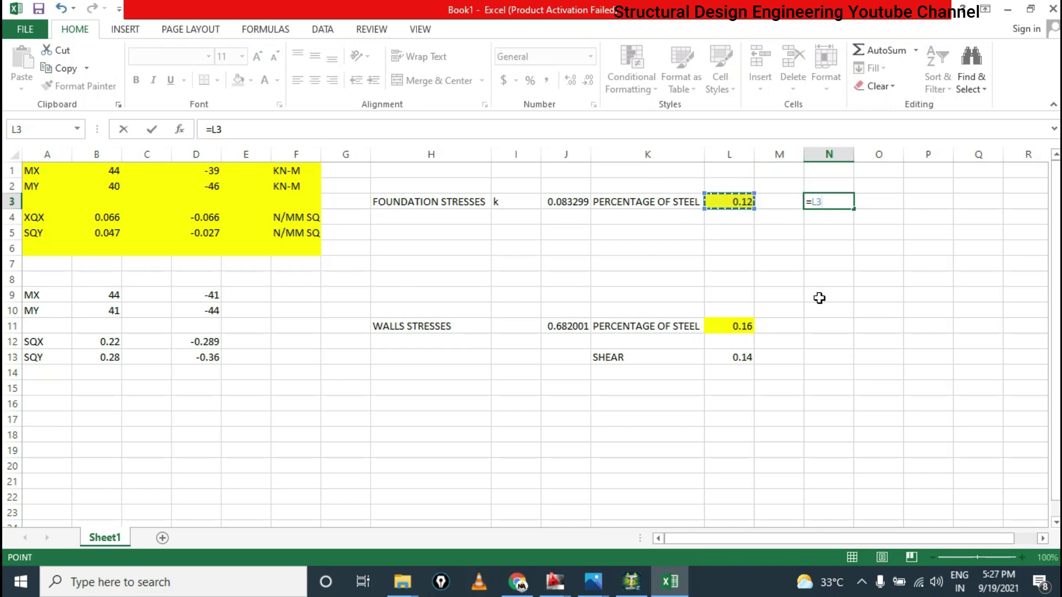
pyautogui.write('*')
pyautogui.write('735')
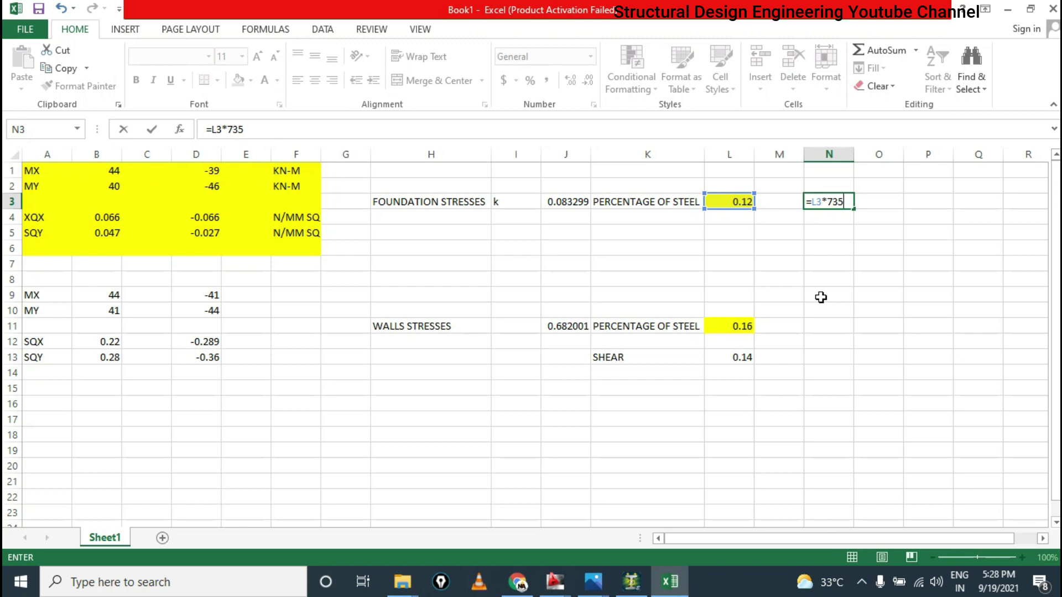
pyautogui.write('0')
pyautogui.press('Return')
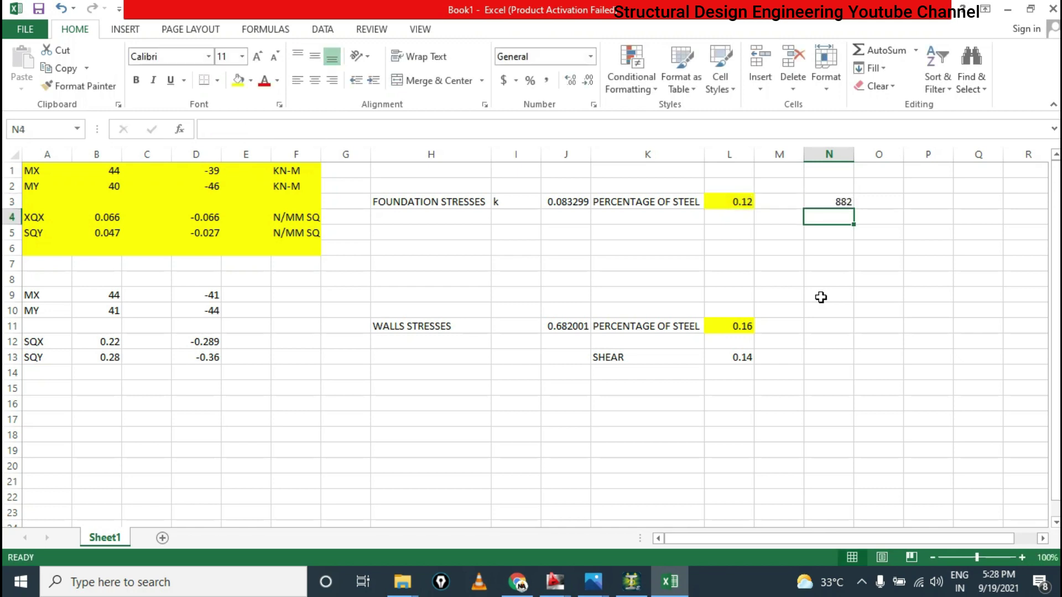
# Check the formula in N3 and enter 8.2 beside it in O3
pyautogui.click(842, 203)
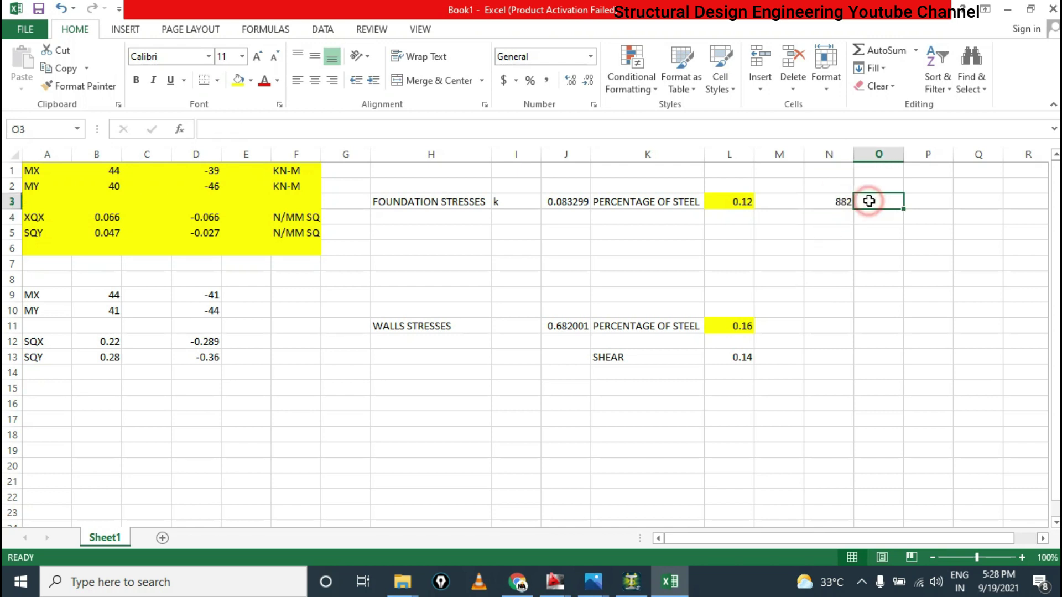
pyautogui.click(845, 204)
pyautogui.doubleClick(845, 203)
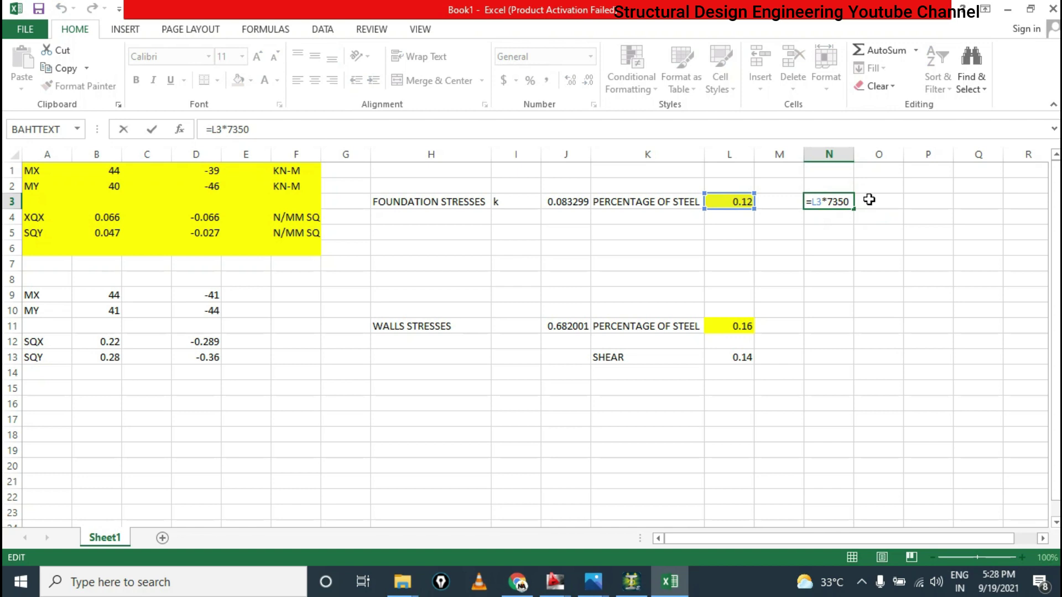
pyautogui.press('Escape')
pyautogui.click(877, 202)
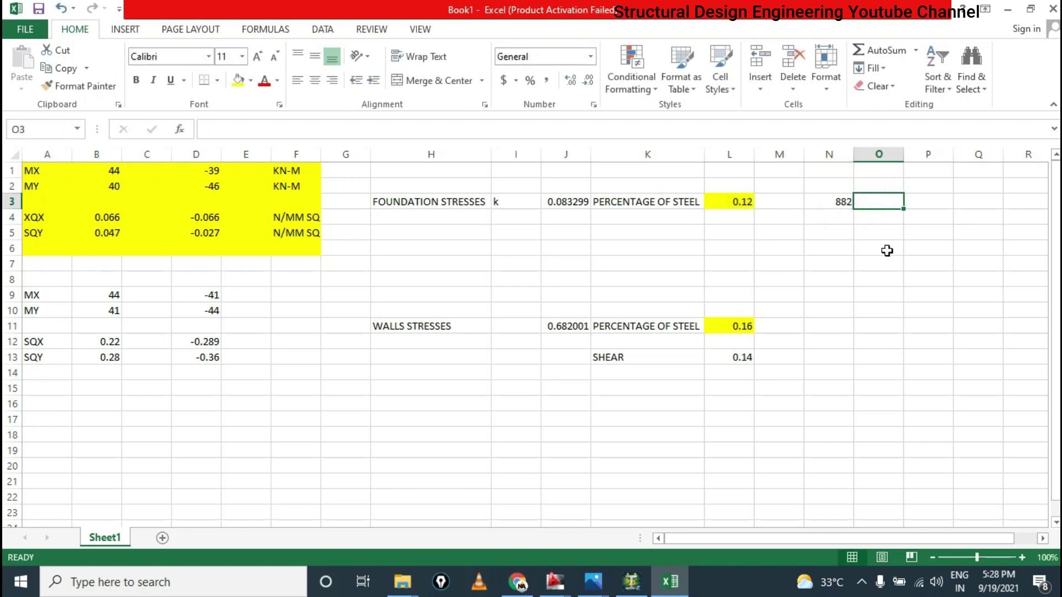
pyautogui.press('F2')
pyautogui.write('8.2')
pyautogui.press('Return')
# Label the foundation's steel area units as MM SQ in N4 and SM SQ in O4
pyautogui.click(839, 206)
pyautogui.click(841, 215)
pyautogui.write('MM SQ')
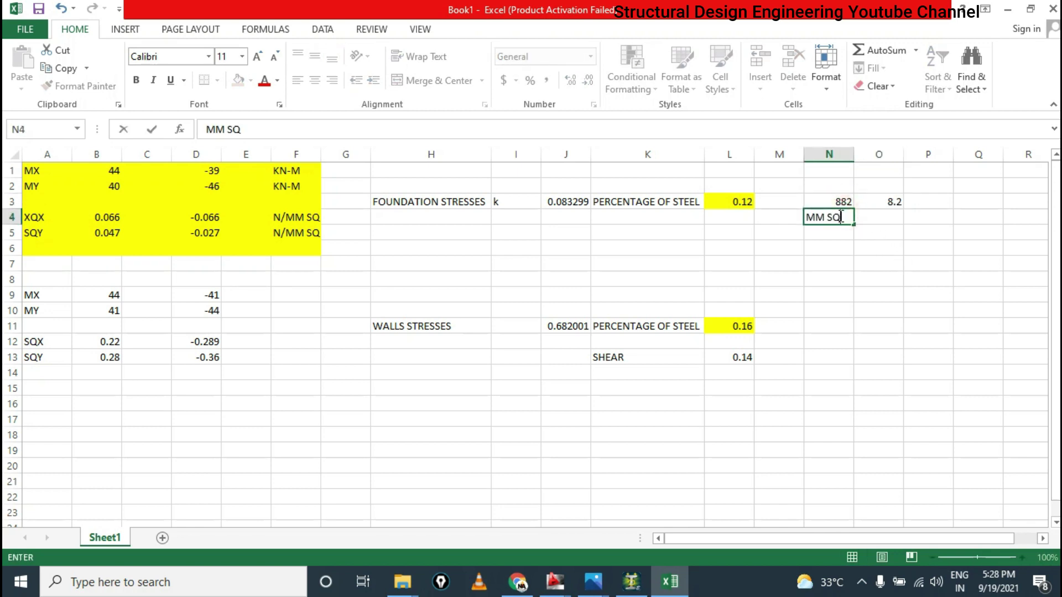
pyautogui.press('Return')
pyautogui.click(890, 219)
pyautogui.write('SM SQ')
pyautogui.press('Return')
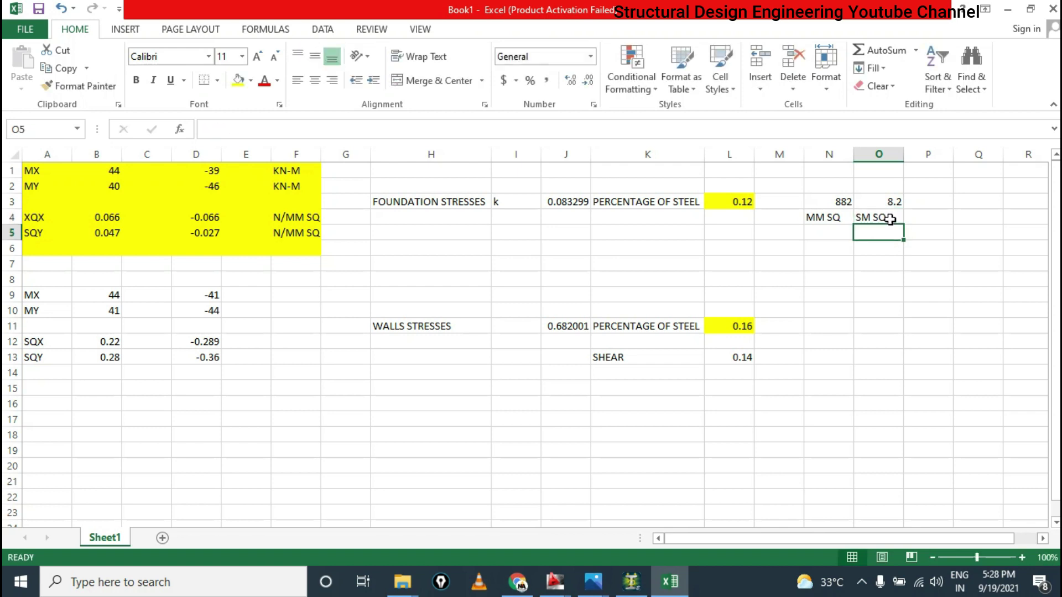
# Review the foundation results in rows 3 and 4 and the walls results in rows 11 to 13
pyautogui.click(879, 217)
pyautogui.moveTo(837, 206); pyautogui.dragTo(5, 204)
pyautogui.click(882, 263)
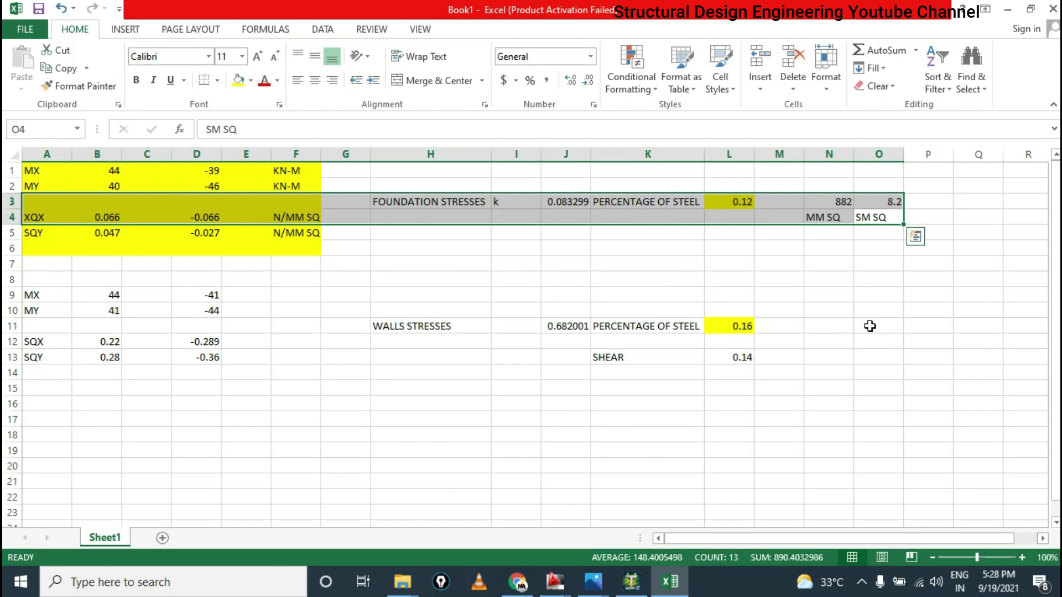
pyautogui.moveTo(873, 328); pyautogui.dragTo(10, 358)
pyautogui.click(770, 416)
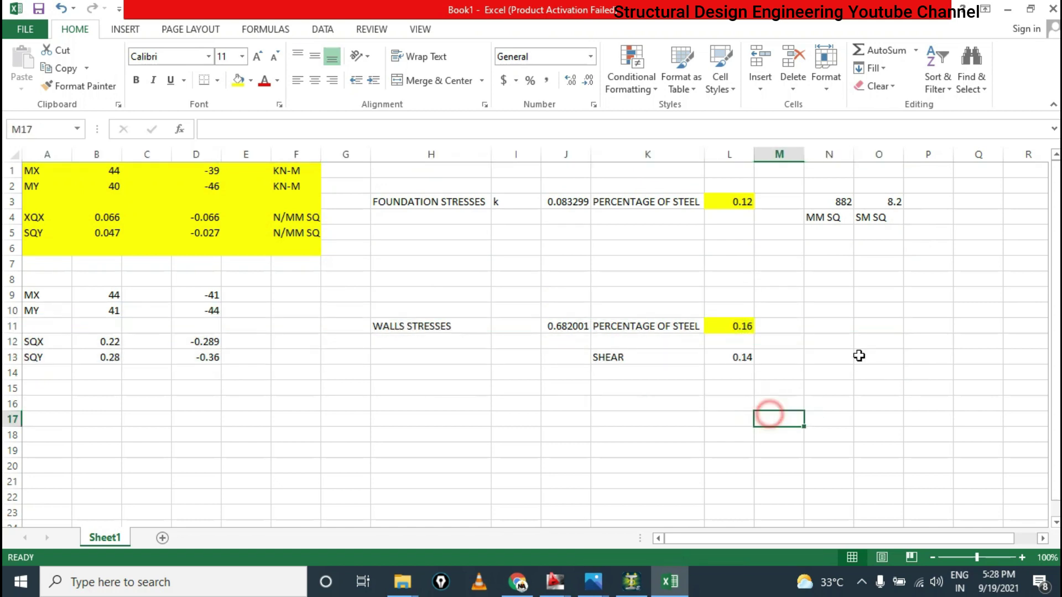
pyautogui.moveTo(833, 205); pyautogui.dragTo(872, 214)
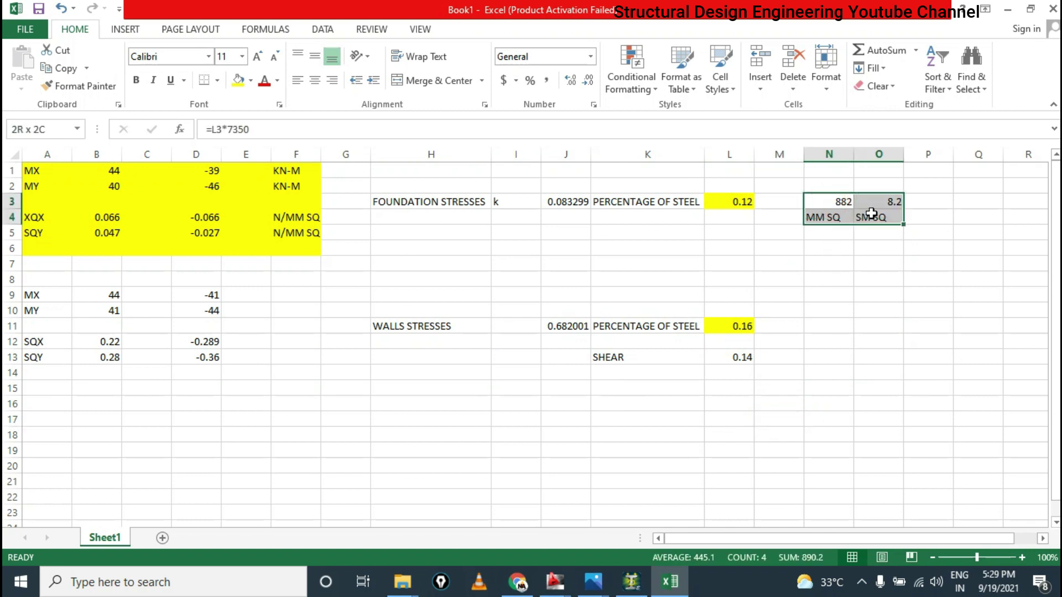
# Calculate the walls' steel area in N11 with the formula =L11*2540, check it, and select O11
pyautogui.click(839, 326)
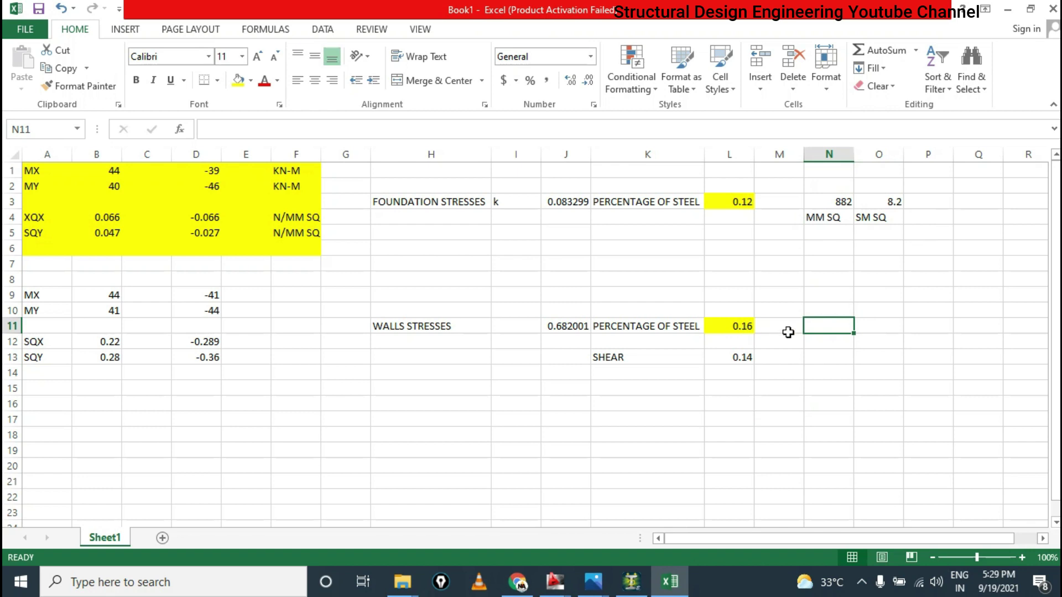
pyautogui.write('=')
pyautogui.click(746, 326)
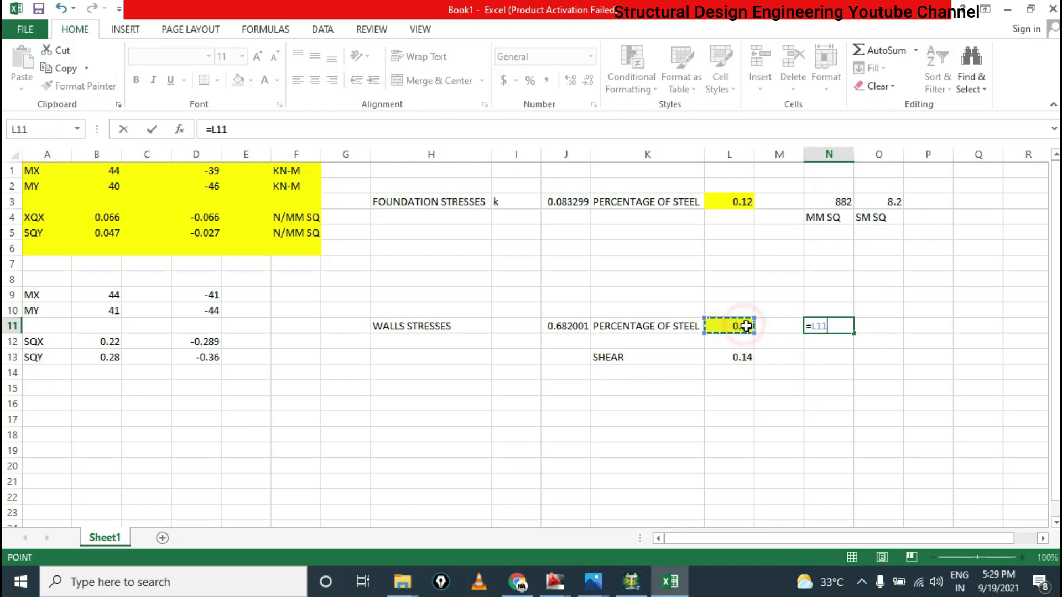
pyautogui.write('*')
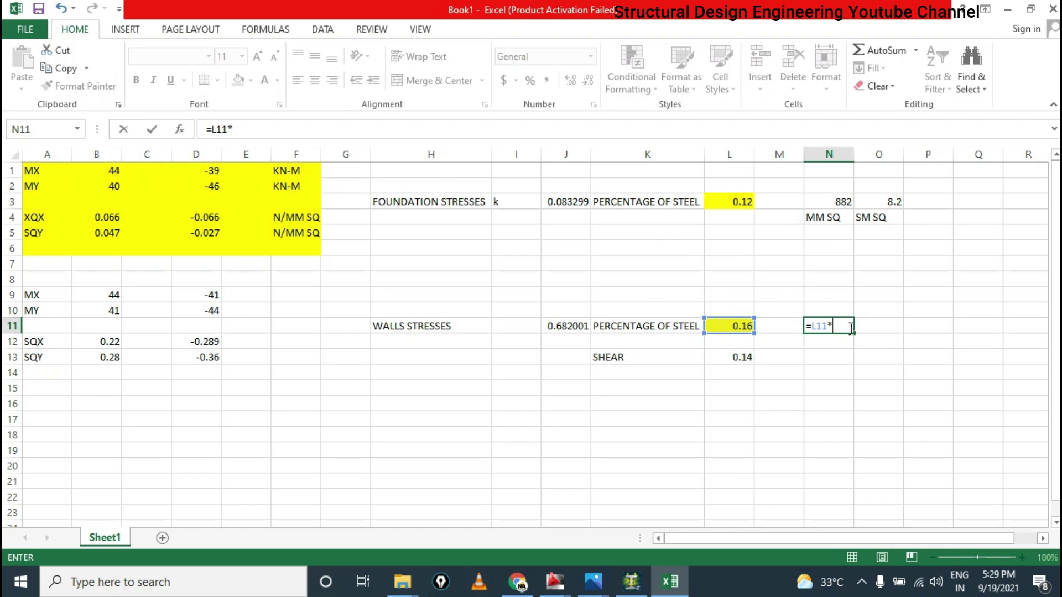
pyautogui.write('25')
pyautogui.press('Return')
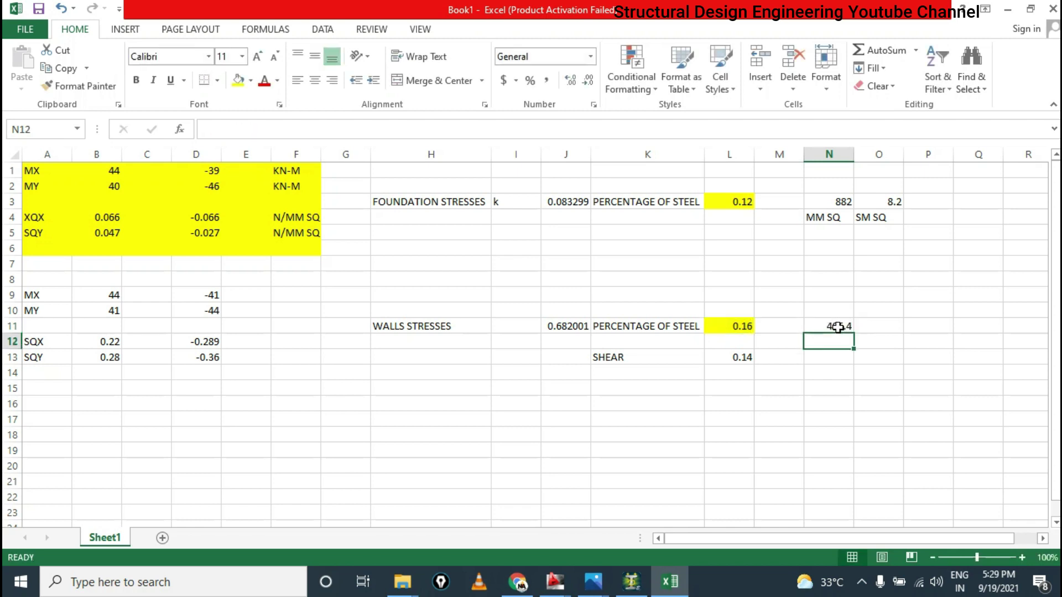
pyautogui.click(838, 327)
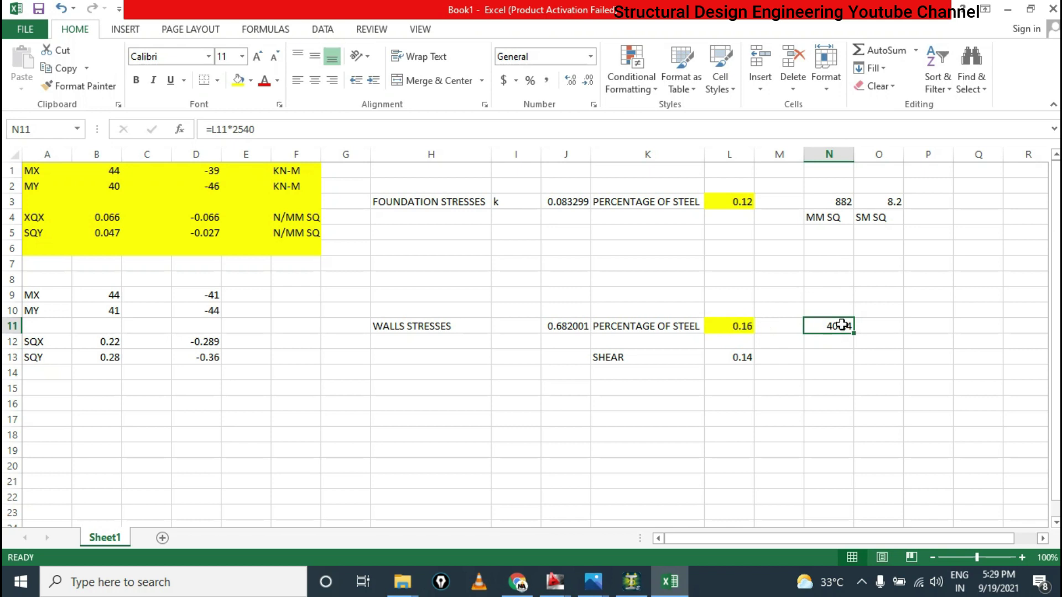
pyautogui.click(877, 326)
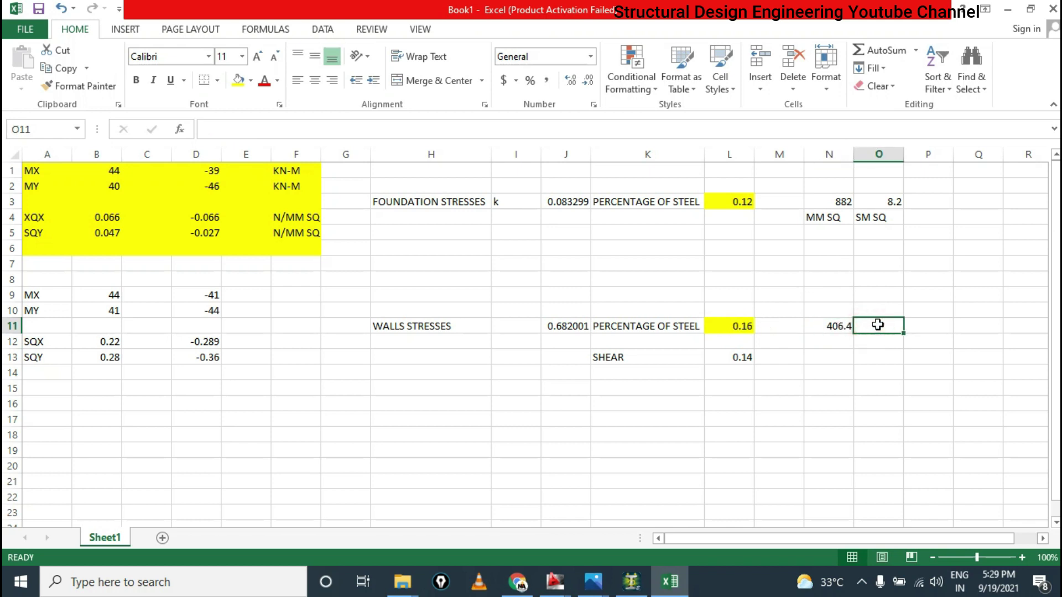
# Enter 4 in O11 for the walls' steel area and label the units MM SQ in N12 and SM SQ in O12
pyautogui.write('4')
pyautogui.press('Return')
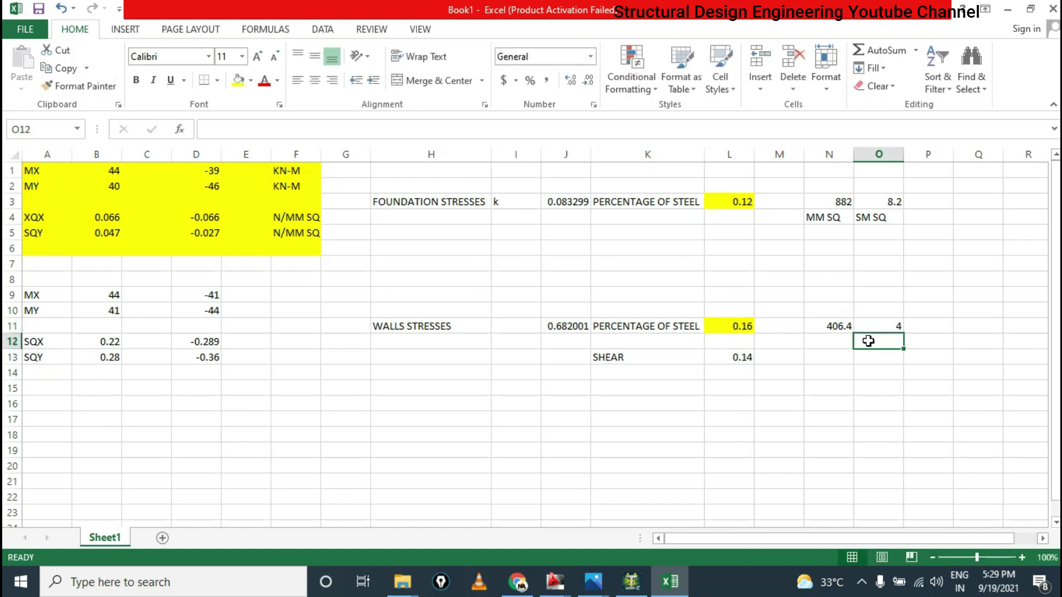
pyautogui.doubleClick(835, 341)
pyautogui.write('MM SQ')
pyautogui.press('Return')
pyautogui.click(891, 340)
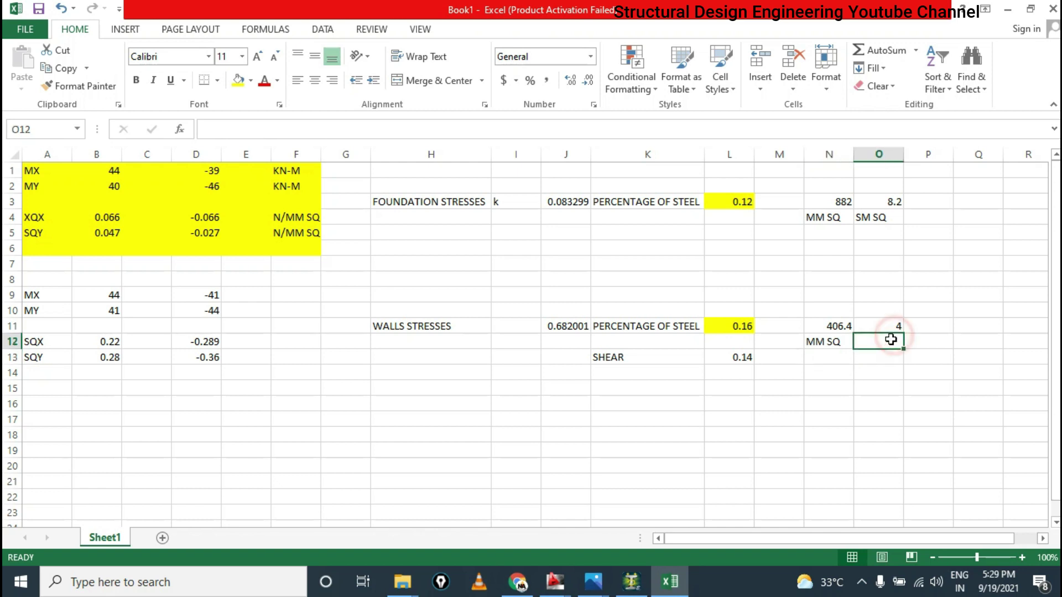
pyautogui.write('SM SQ')
pyautogui.press('Return')
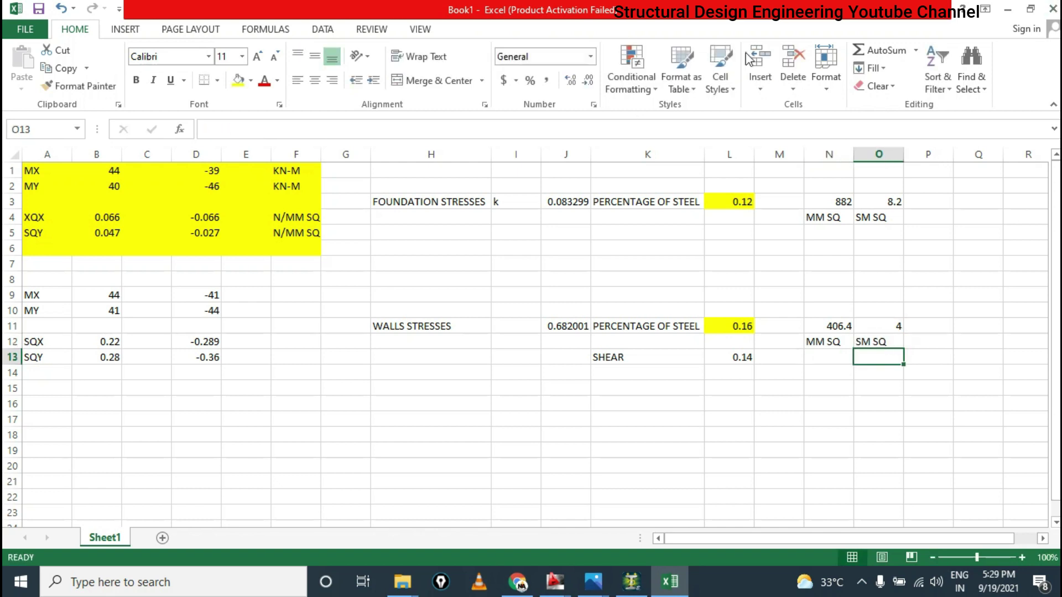
# Review the whole calculation table and the steel areas of the foundation and walls in columns N and O
pyautogui.moveTo(910, 356); pyautogui.dragTo(33, 166)
pyautogui.moveTo(935, 379); pyautogui.dragTo(34, 166)
pyautogui.click(169, 227)
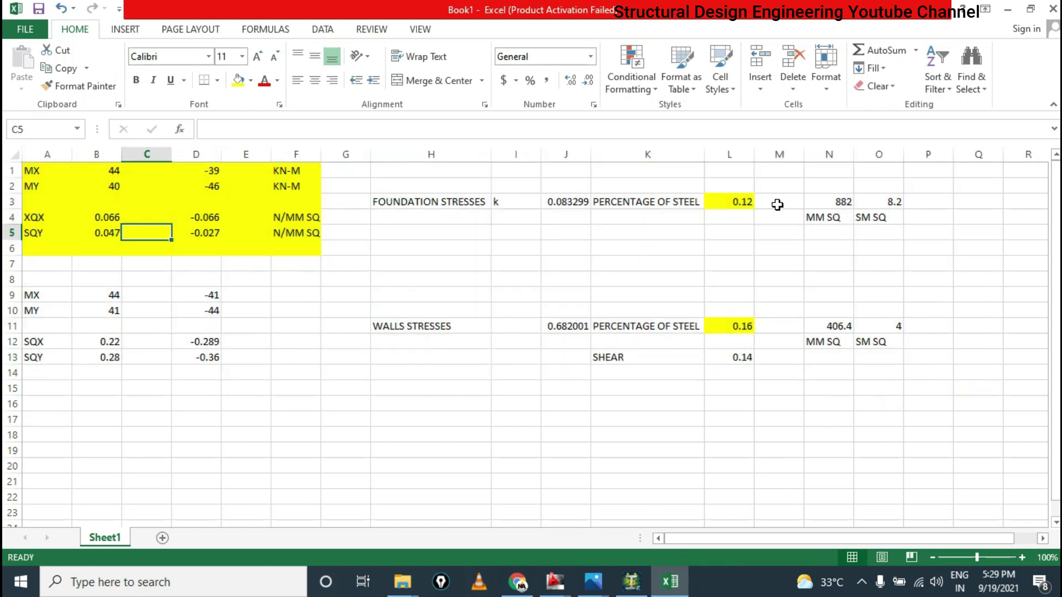
pyautogui.moveTo(808, 199); pyautogui.dragTo(900, 354)
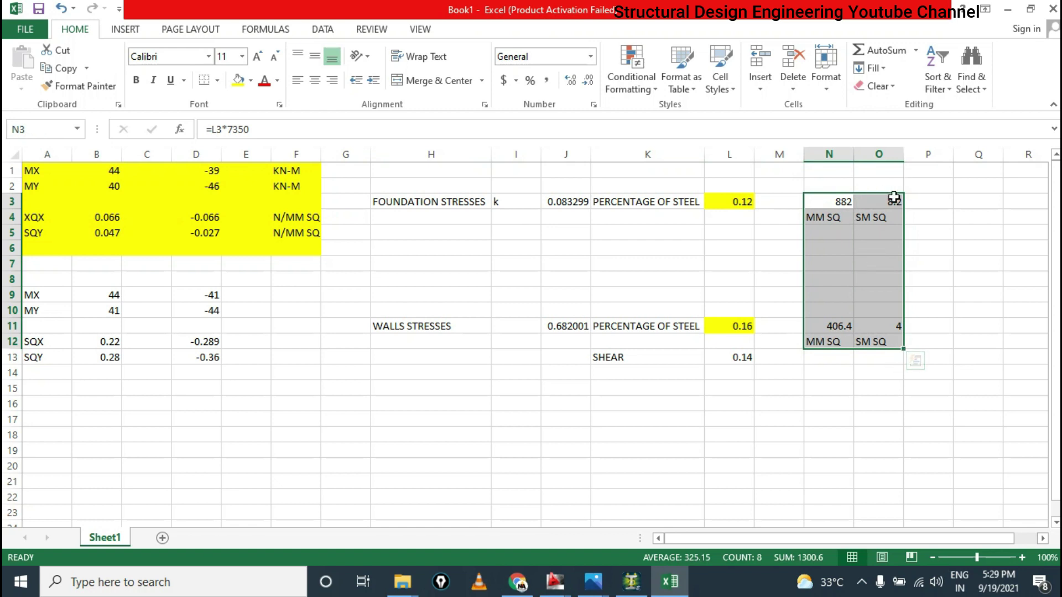
pyautogui.moveTo(894, 199); pyautogui.dragTo(881, 220)
pyautogui.moveTo(898, 326); pyautogui.dragTo(884, 355)
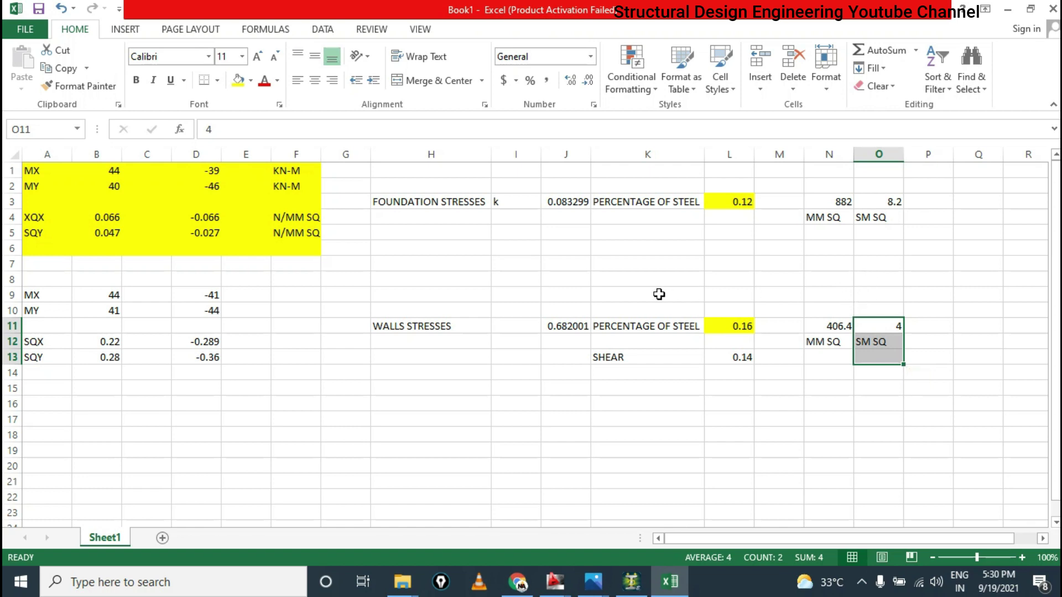
pyautogui.click(924, 311)
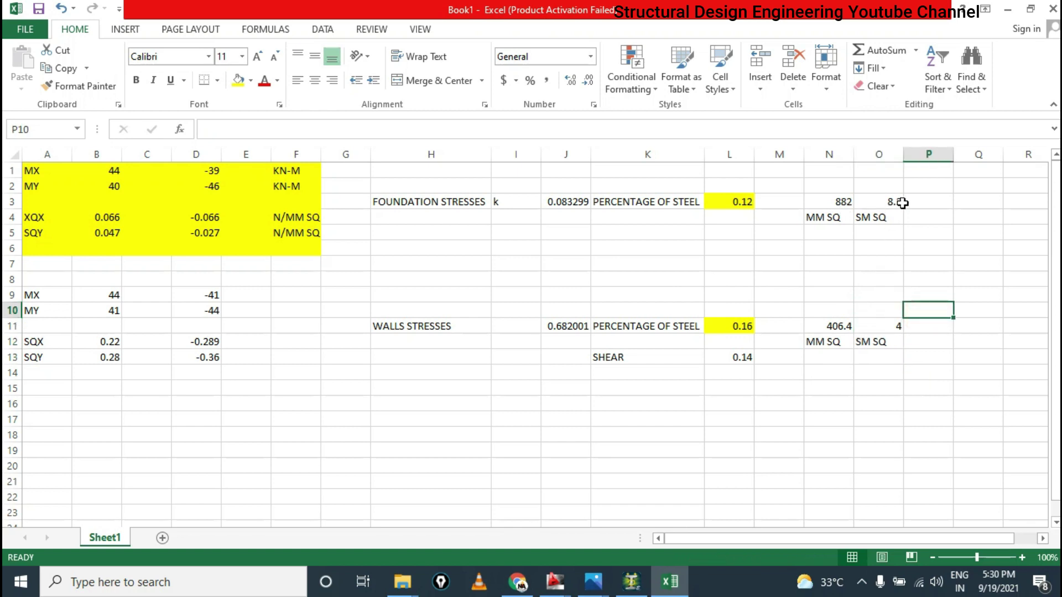
# Calculate the foundation's bar spacing in P3 with the formula =(0.78*1000)/O3 and check its 0.78 bar area
pyautogui.click(901, 204)
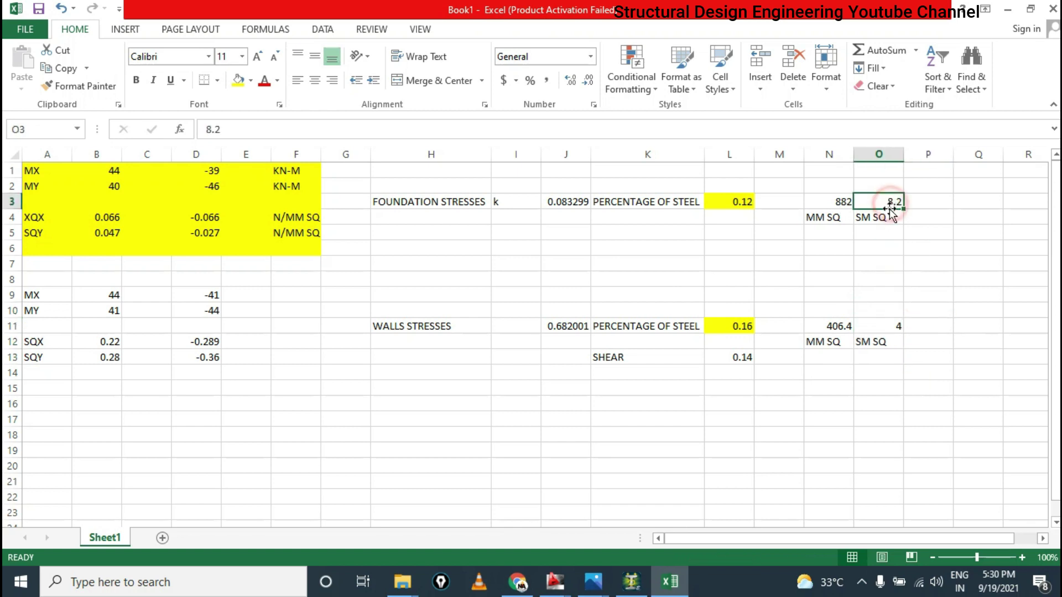
pyautogui.click(929, 201)
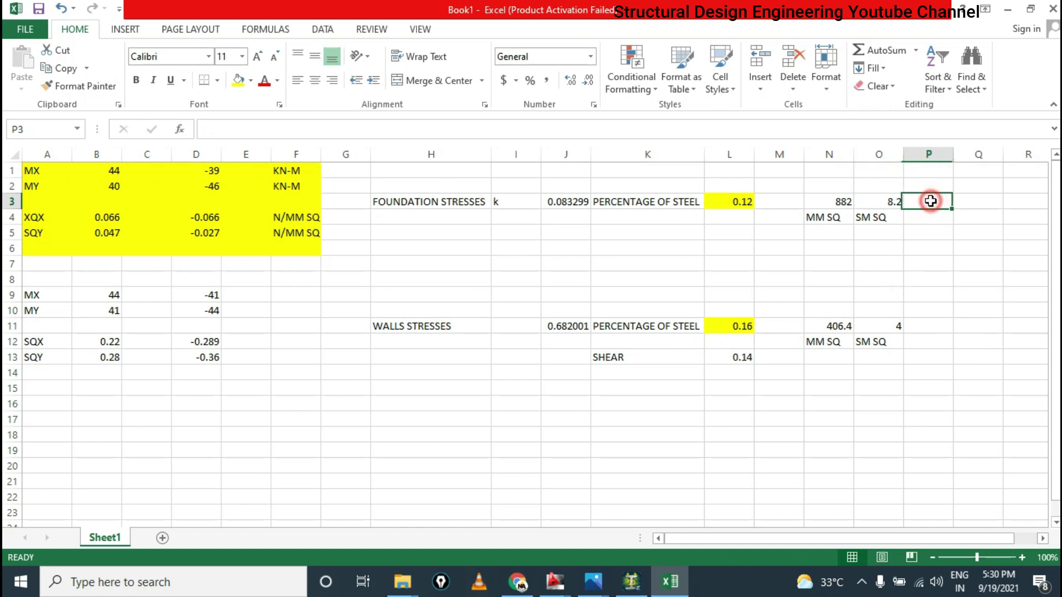
pyautogui.doubleClick(942, 204)
pyautogui.write('=.7')
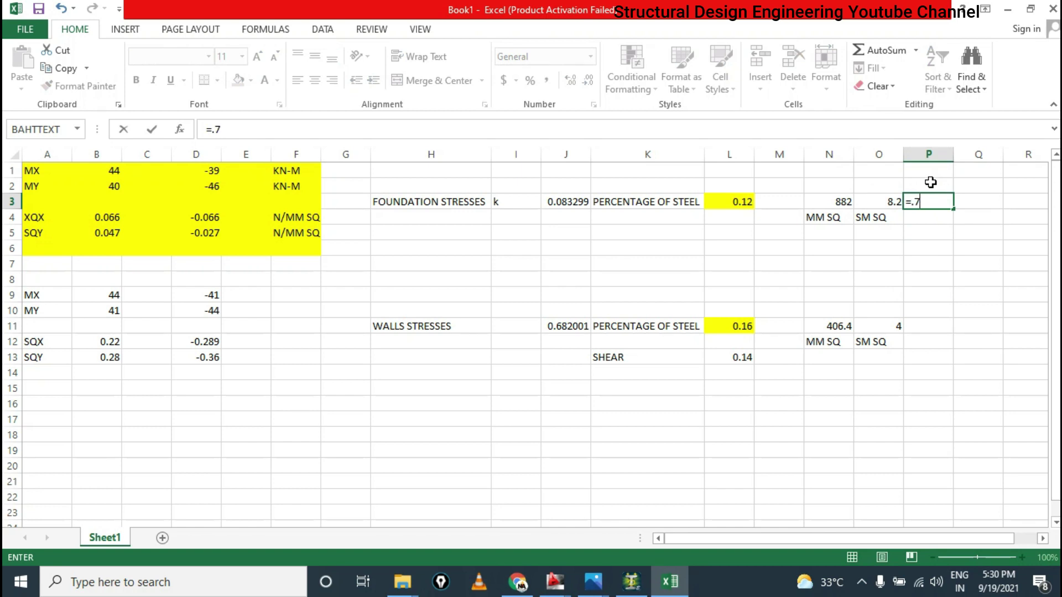
pyautogui.write('1000)')
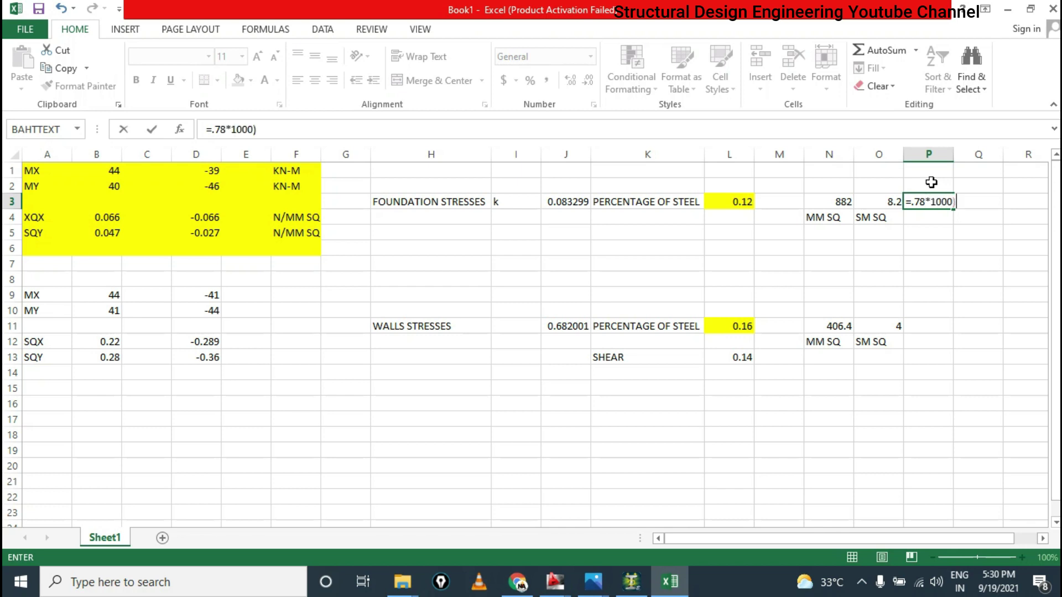
pyautogui.click(912, 202)
pyautogui.write('(')
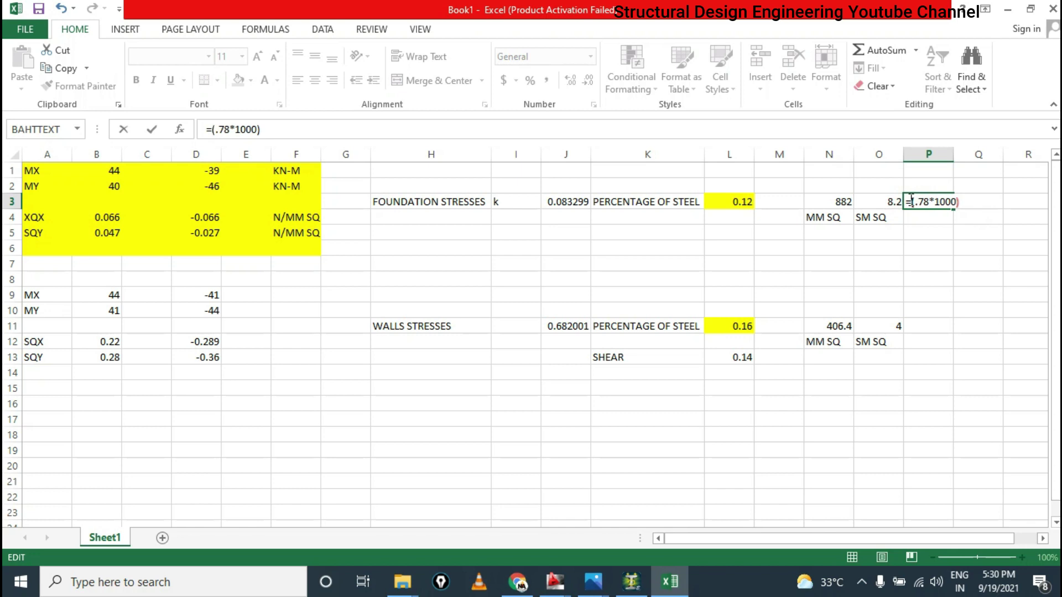
pyautogui.click(972, 200)
pyautogui.click(883, 200)
pyautogui.press('Return')
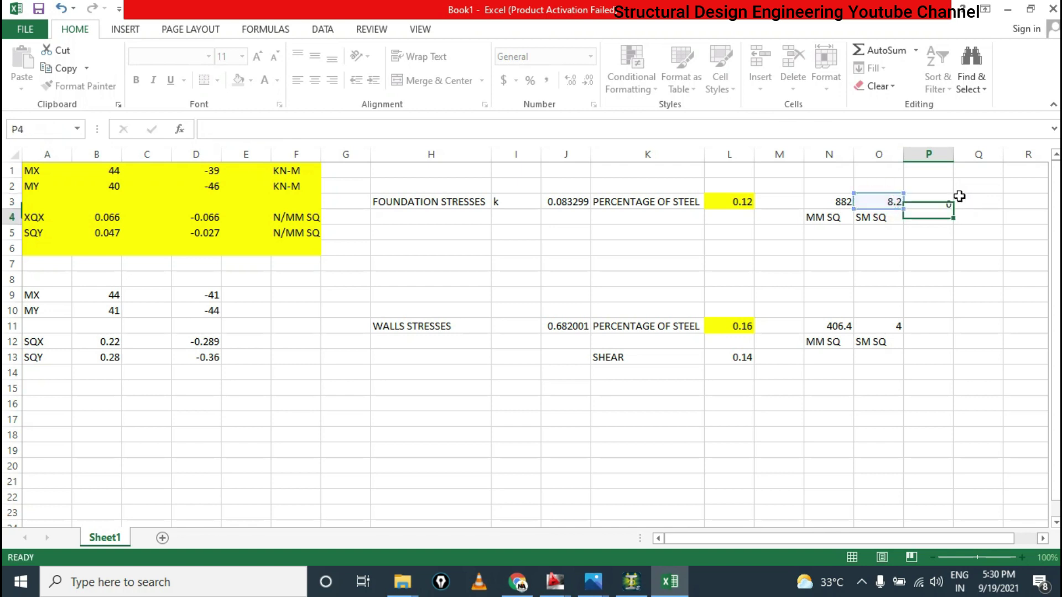
pyautogui.click(931, 202)
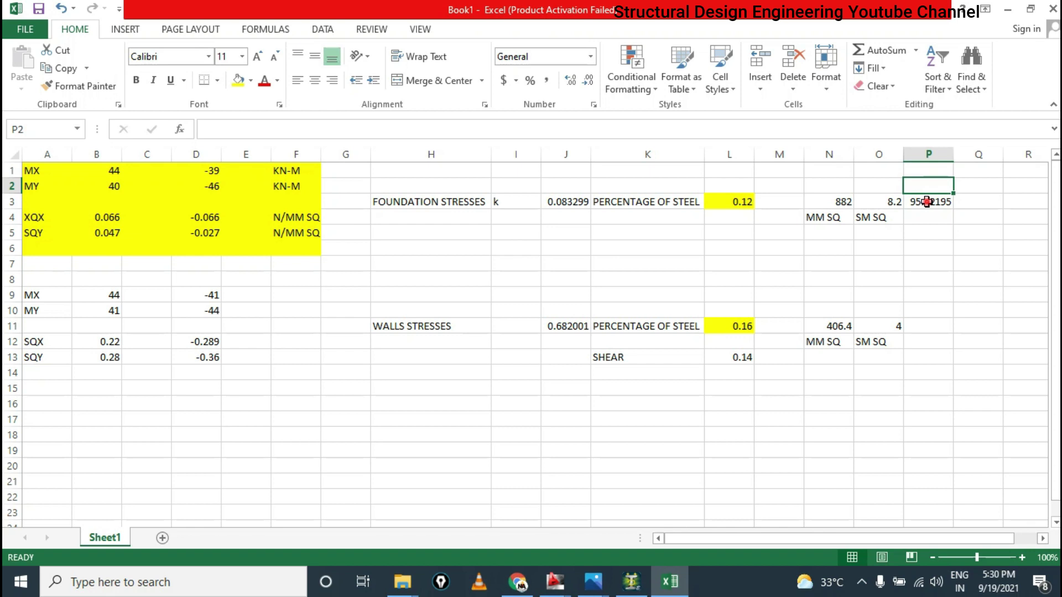
pyautogui.doubleClick(925, 202)
pyautogui.moveTo(912, 202); pyautogui.dragTo(935, 201)
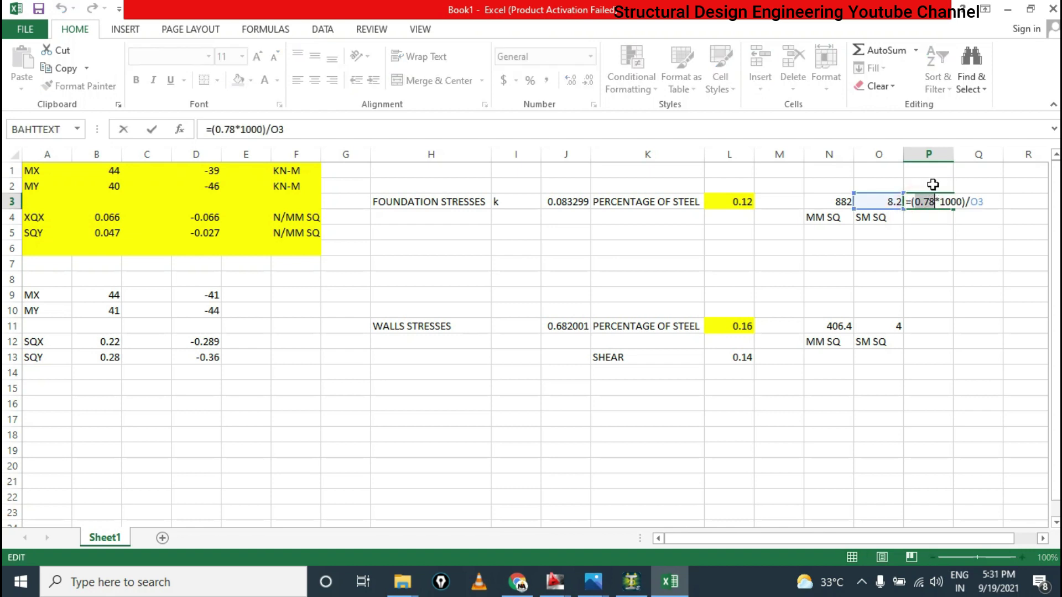
# Enter the foundation reinforcement note 10 DIA 90 MM C/C in P2 and fit column P's width to it
pyautogui.click(929, 183)
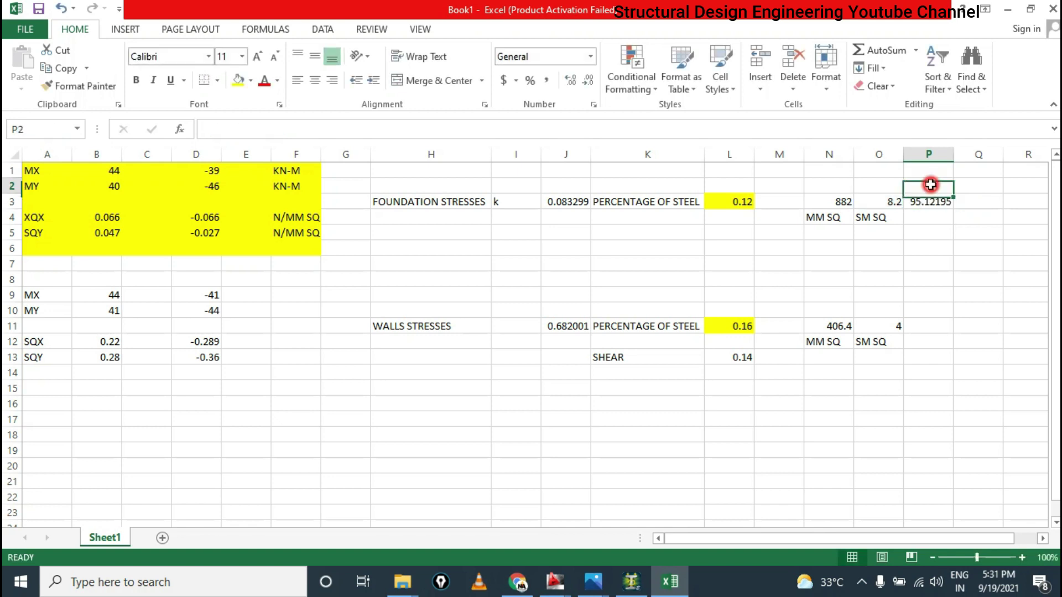
pyautogui.write('10 ')
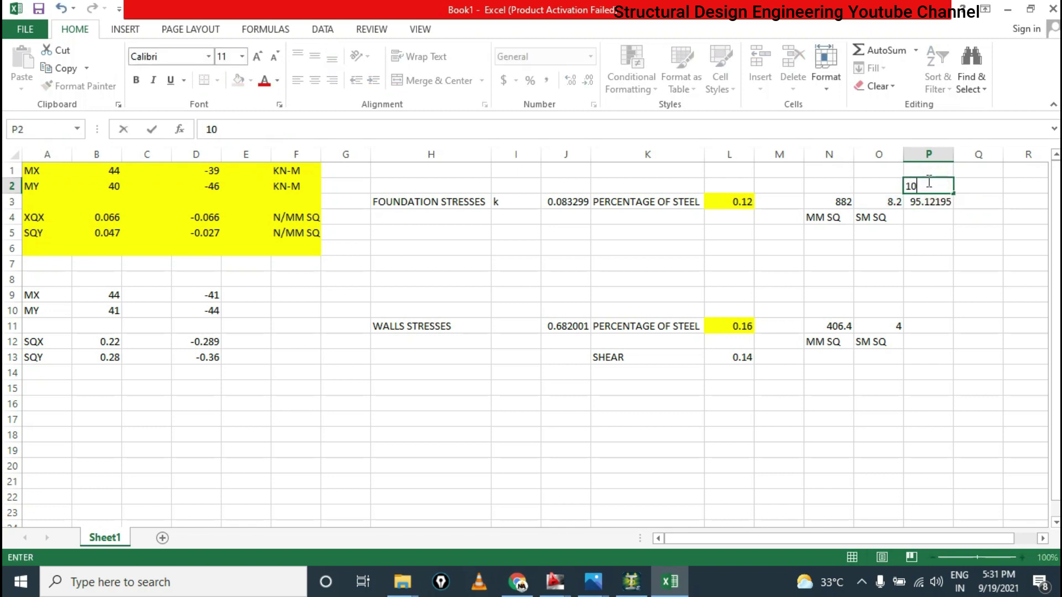
pyautogui.write('DIA')
pyautogui.write(' 0')
pyautogui.write('90 MM')
pyautogui.write(' C/C')
pyautogui.press('Return')
pyautogui.moveTo(954, 148); pyautogui.dragTo(954, 149)
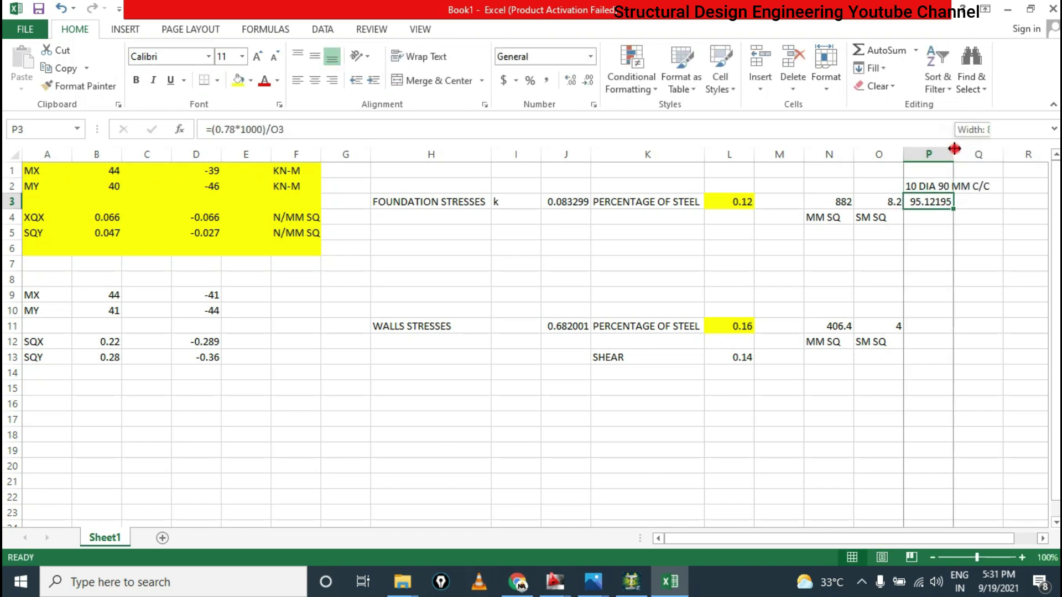
pyautogui.doubleClick(954, 148)
# Review the foundation's MX and MY moments in rows 1 and 2 against the reinforcement note in P2
pyautogui.click(935, 186)
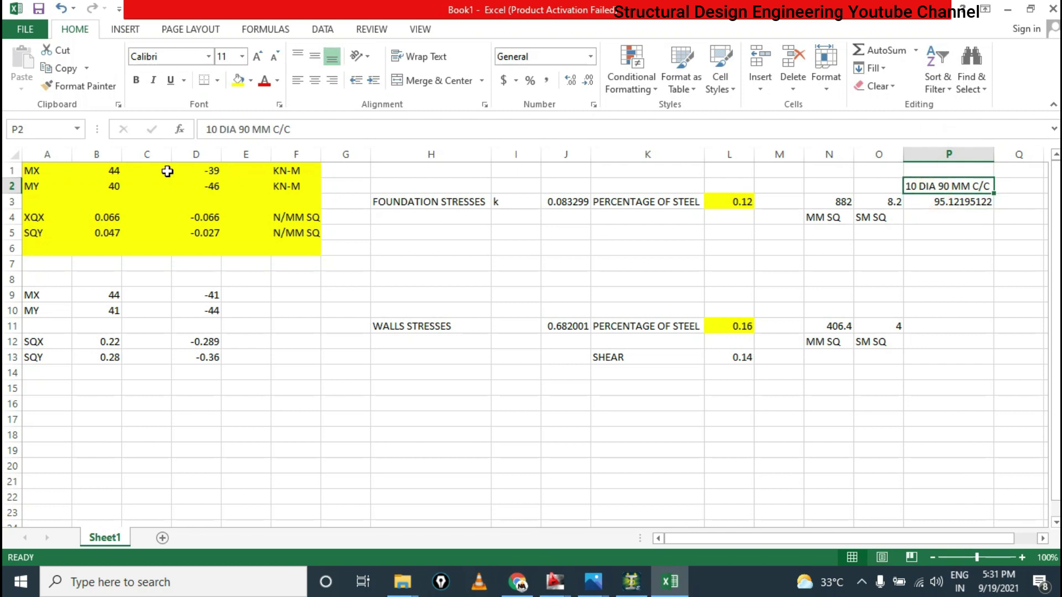
pyautogui.click(114, 171)
pyautogui.moveTo(111, 186); pyautogui.dragTo(147, 186)
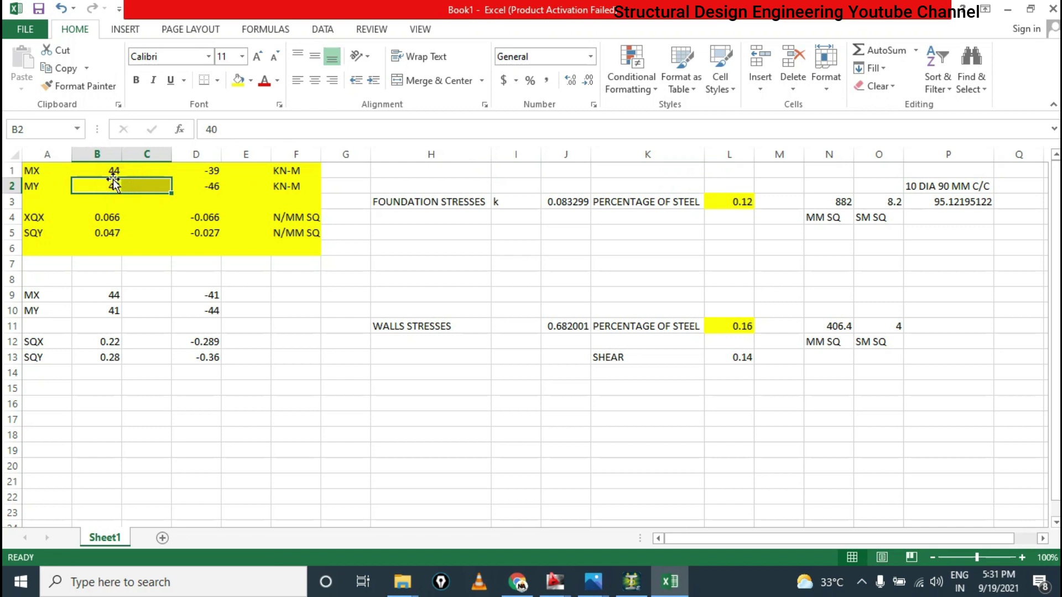
pyautogui.click(112, 172)
pyautogui.click(115, 184)
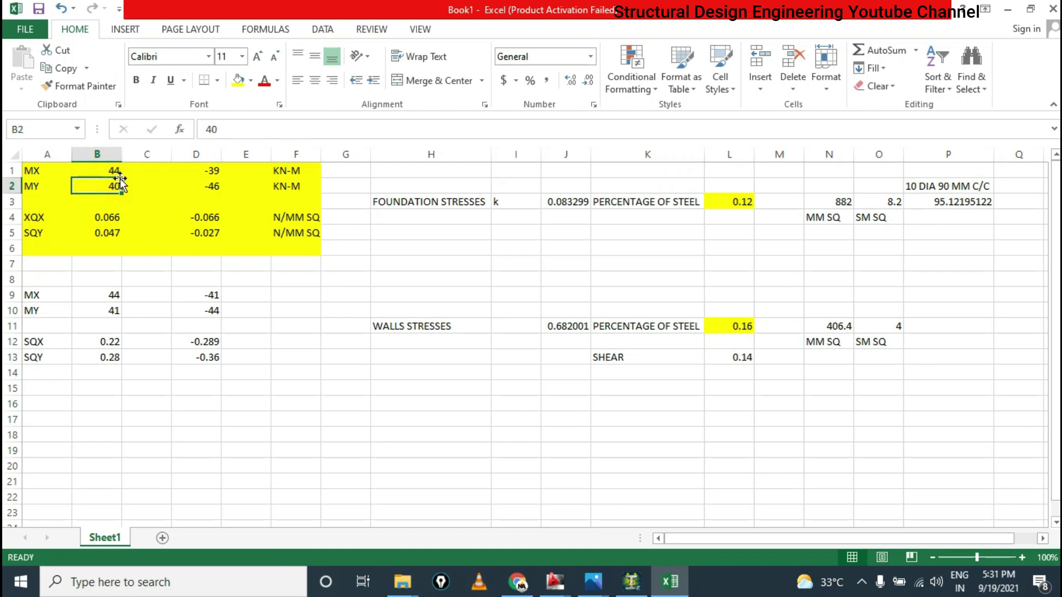
pyautogui.click(213, 172)
pyautogui.click(213, 184)
pyautogui.click(978, 187)
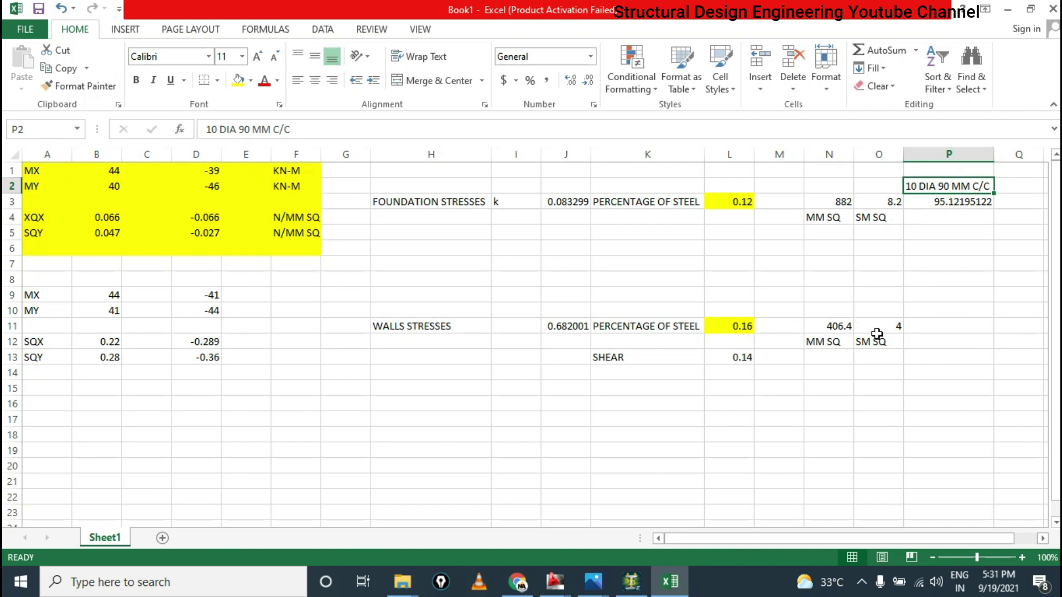
# Copy the bar spacing formula from P3 to P11 for the walls and check that it divides by O11
pyautogui.click(891, 324)
pyautogui.click(936, 324)
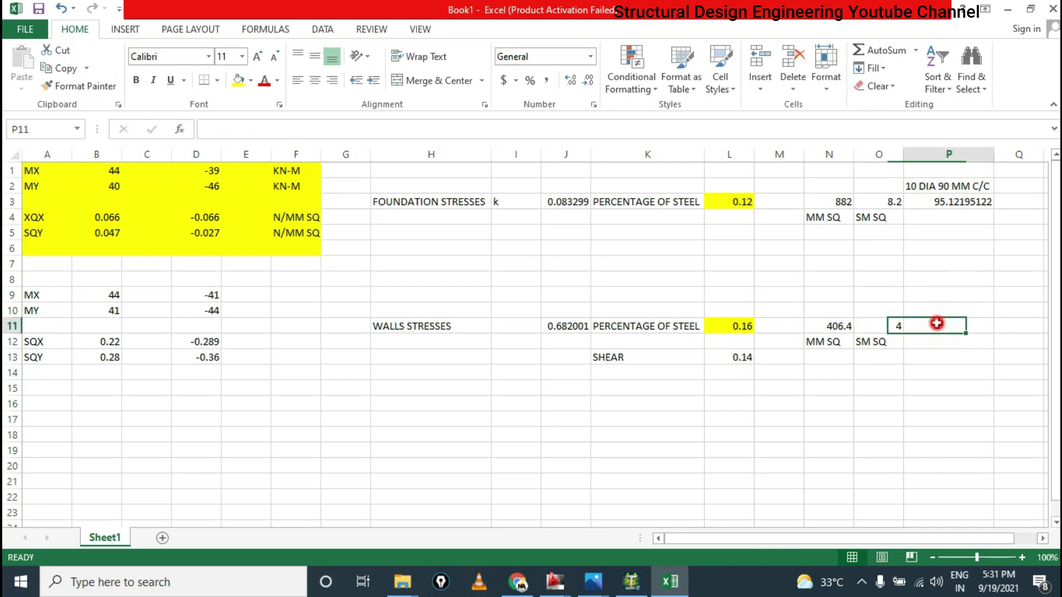
pyautogui.click(943, 186)
pyautogui.click(953, 203)
pyautogui.hotkey('ctrl', 'c')
pyautogui.click(947, 327)
pyautogui.hotkey('ctrl', 'v')
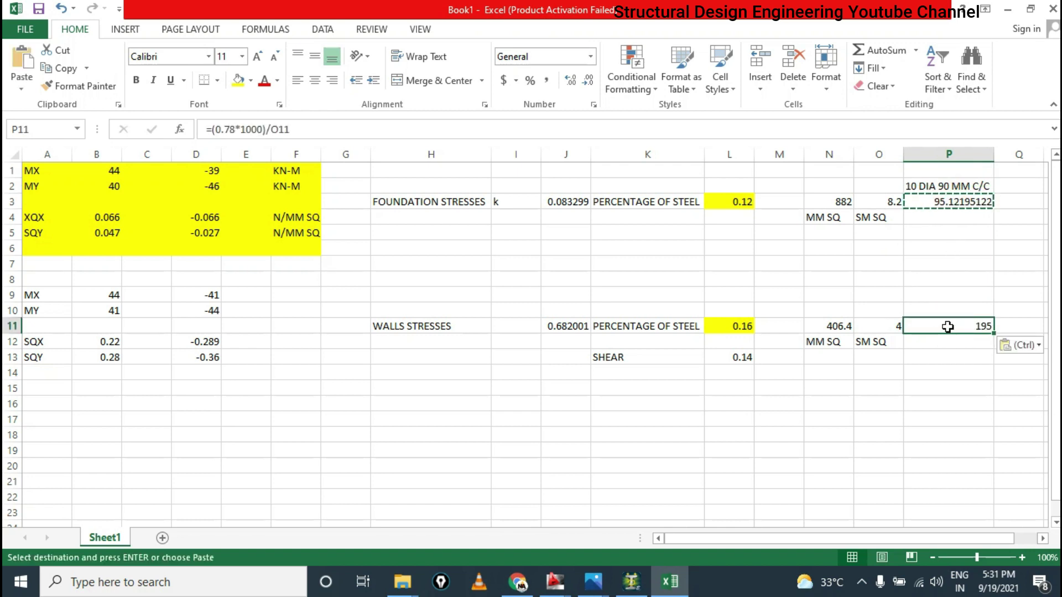
pyautogui.doubleClick(948, 326)
pyautogui.click(925, 327)
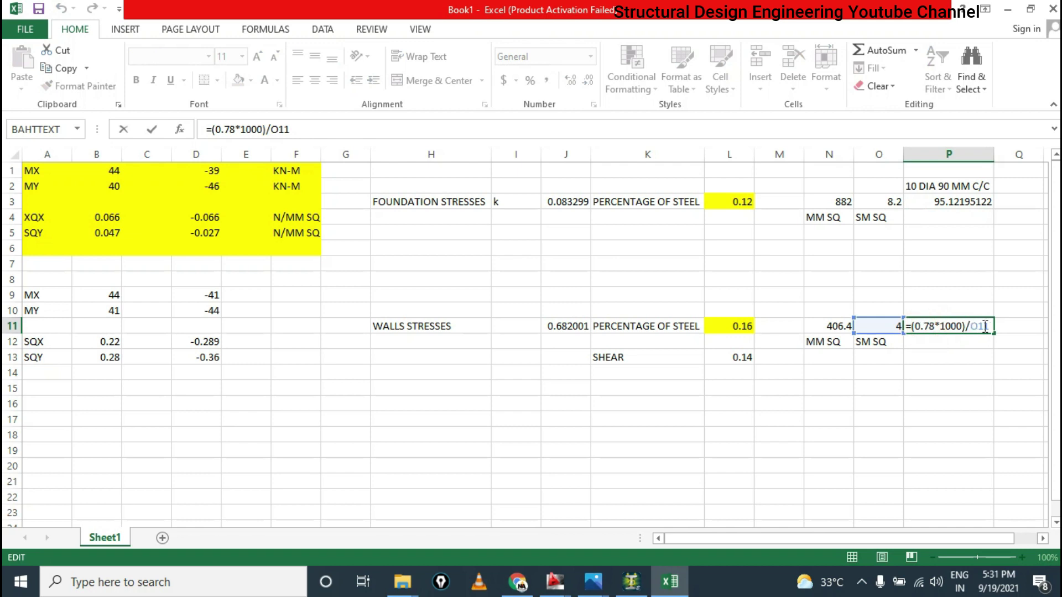
pyautogui.press('Return')
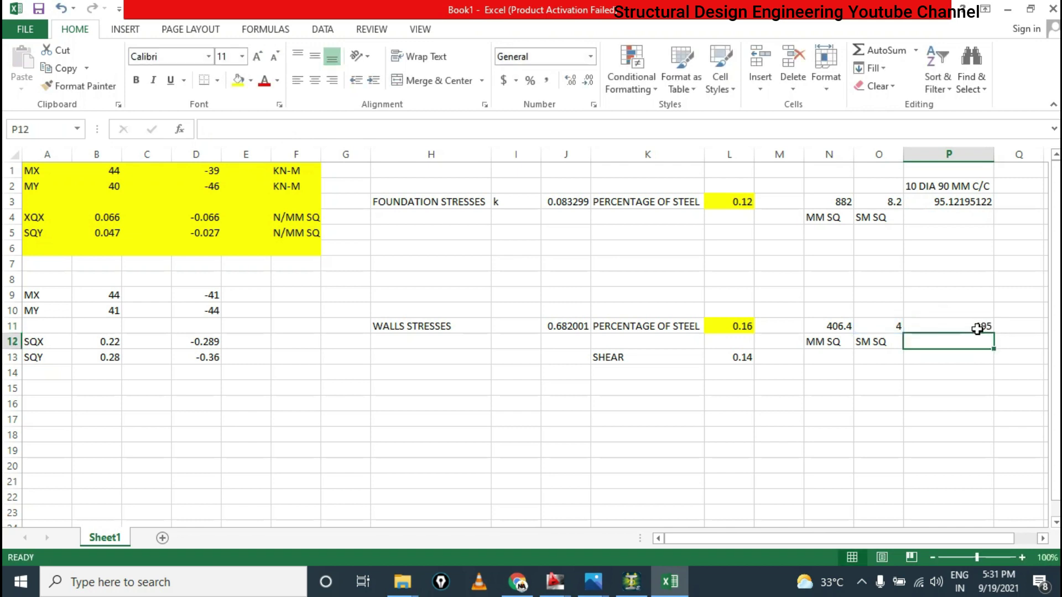